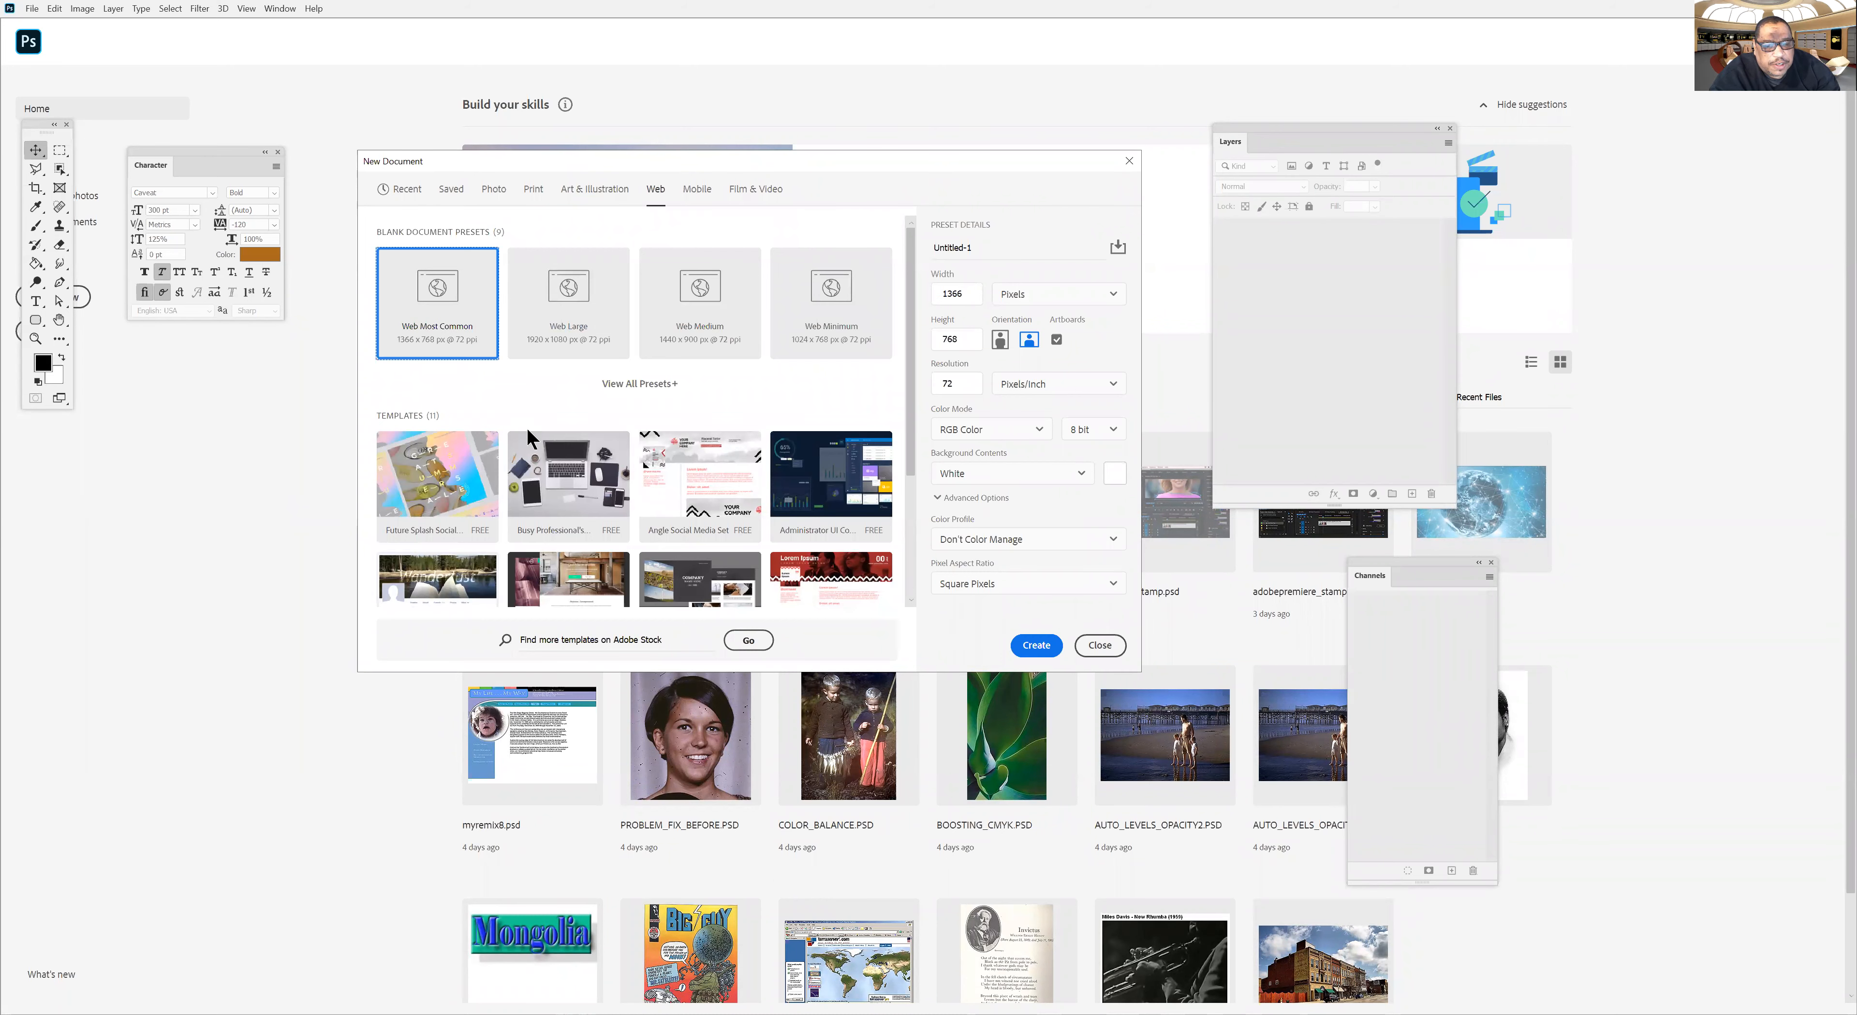
# Create a new document from the Web Large preset, 1920 x 1080 pixels at 72 ppi.
pyautogui.click(543, 312)
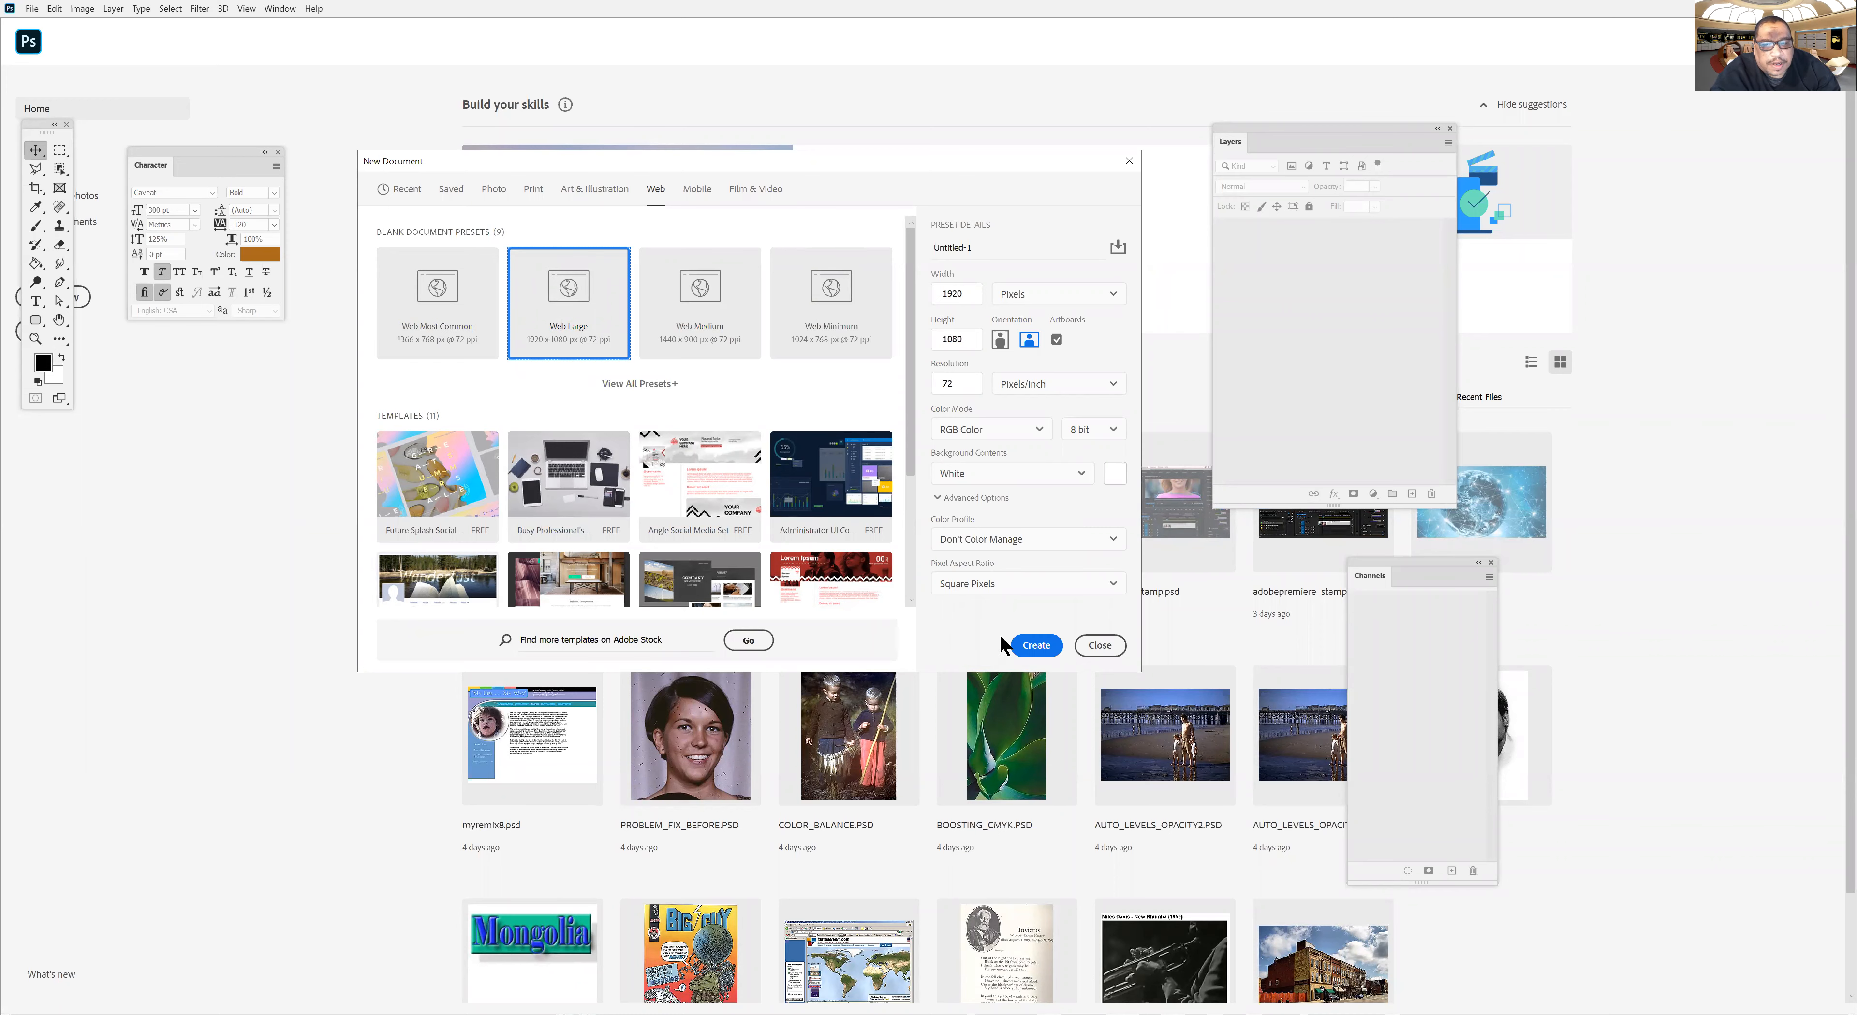
pyautogui.click(1023, 650)
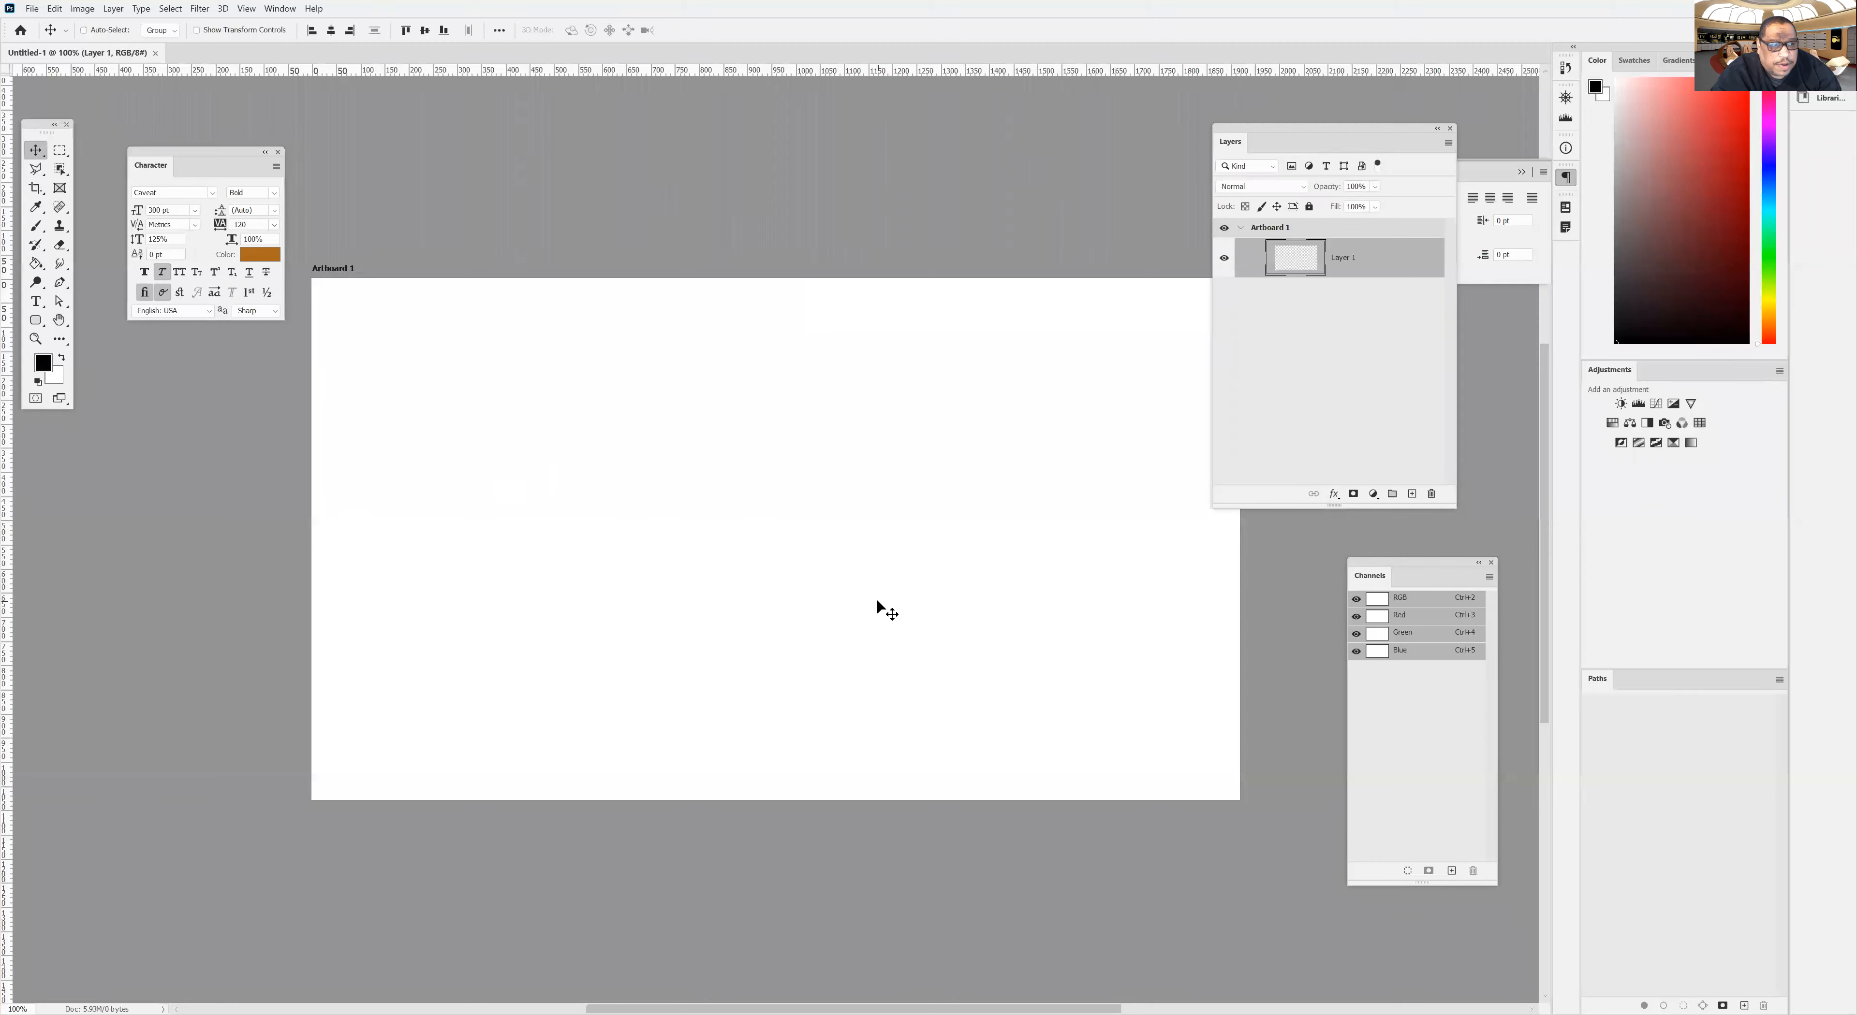
# Add the horizontal text "Good Boy" at 72 pt and move it near the artboard's upper centre.
pyautogui.click(33, 304)
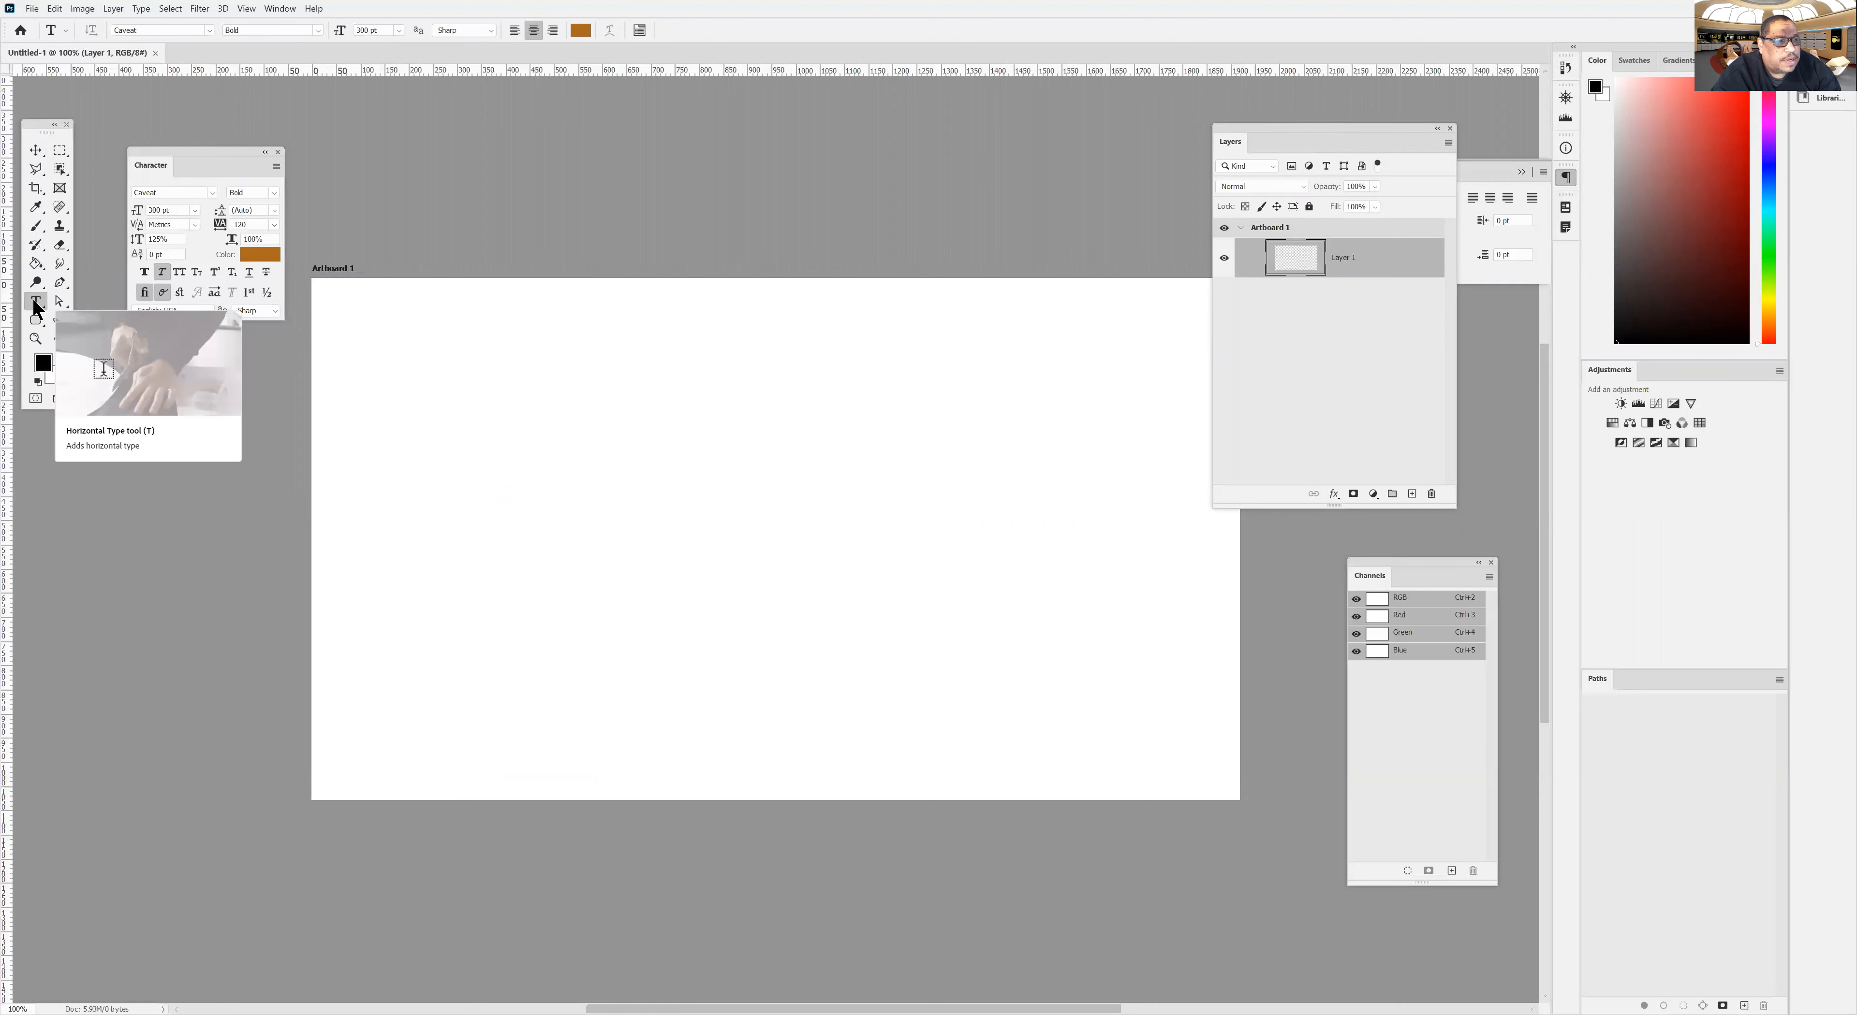
pyautogui.click(34, 304)
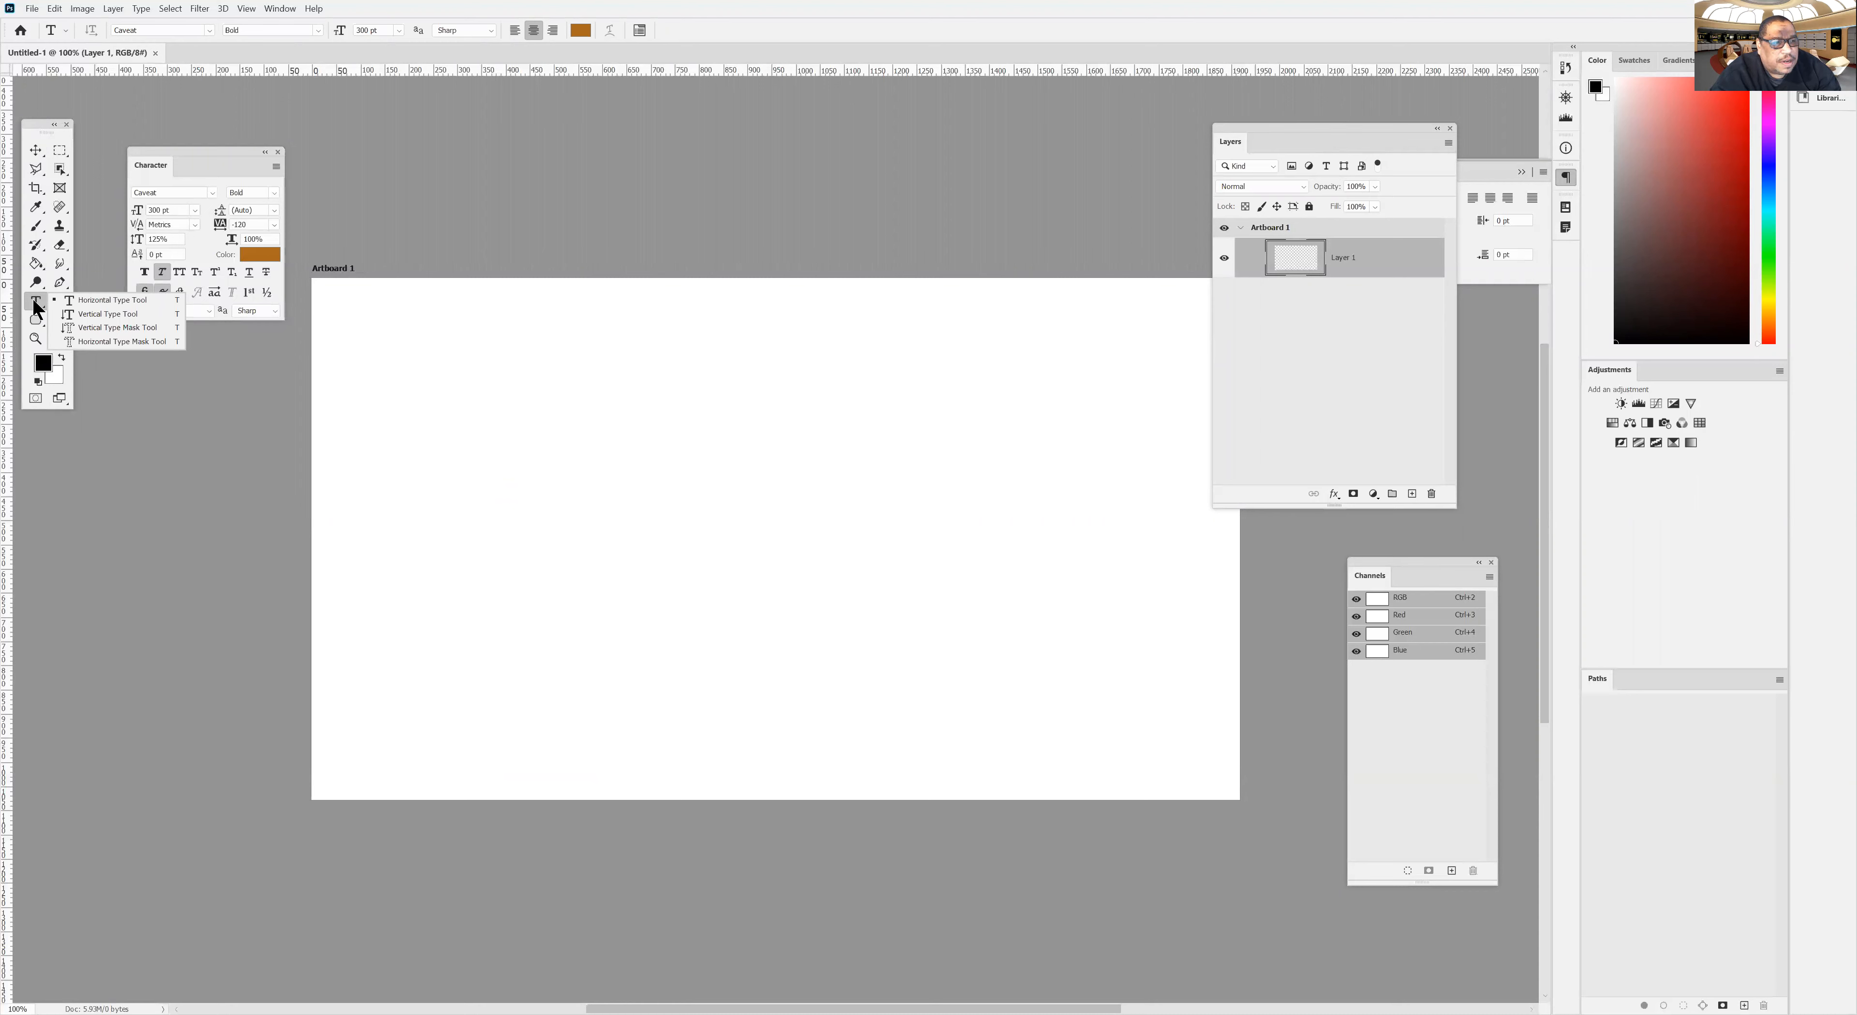
pyautogui.click(75, 300)
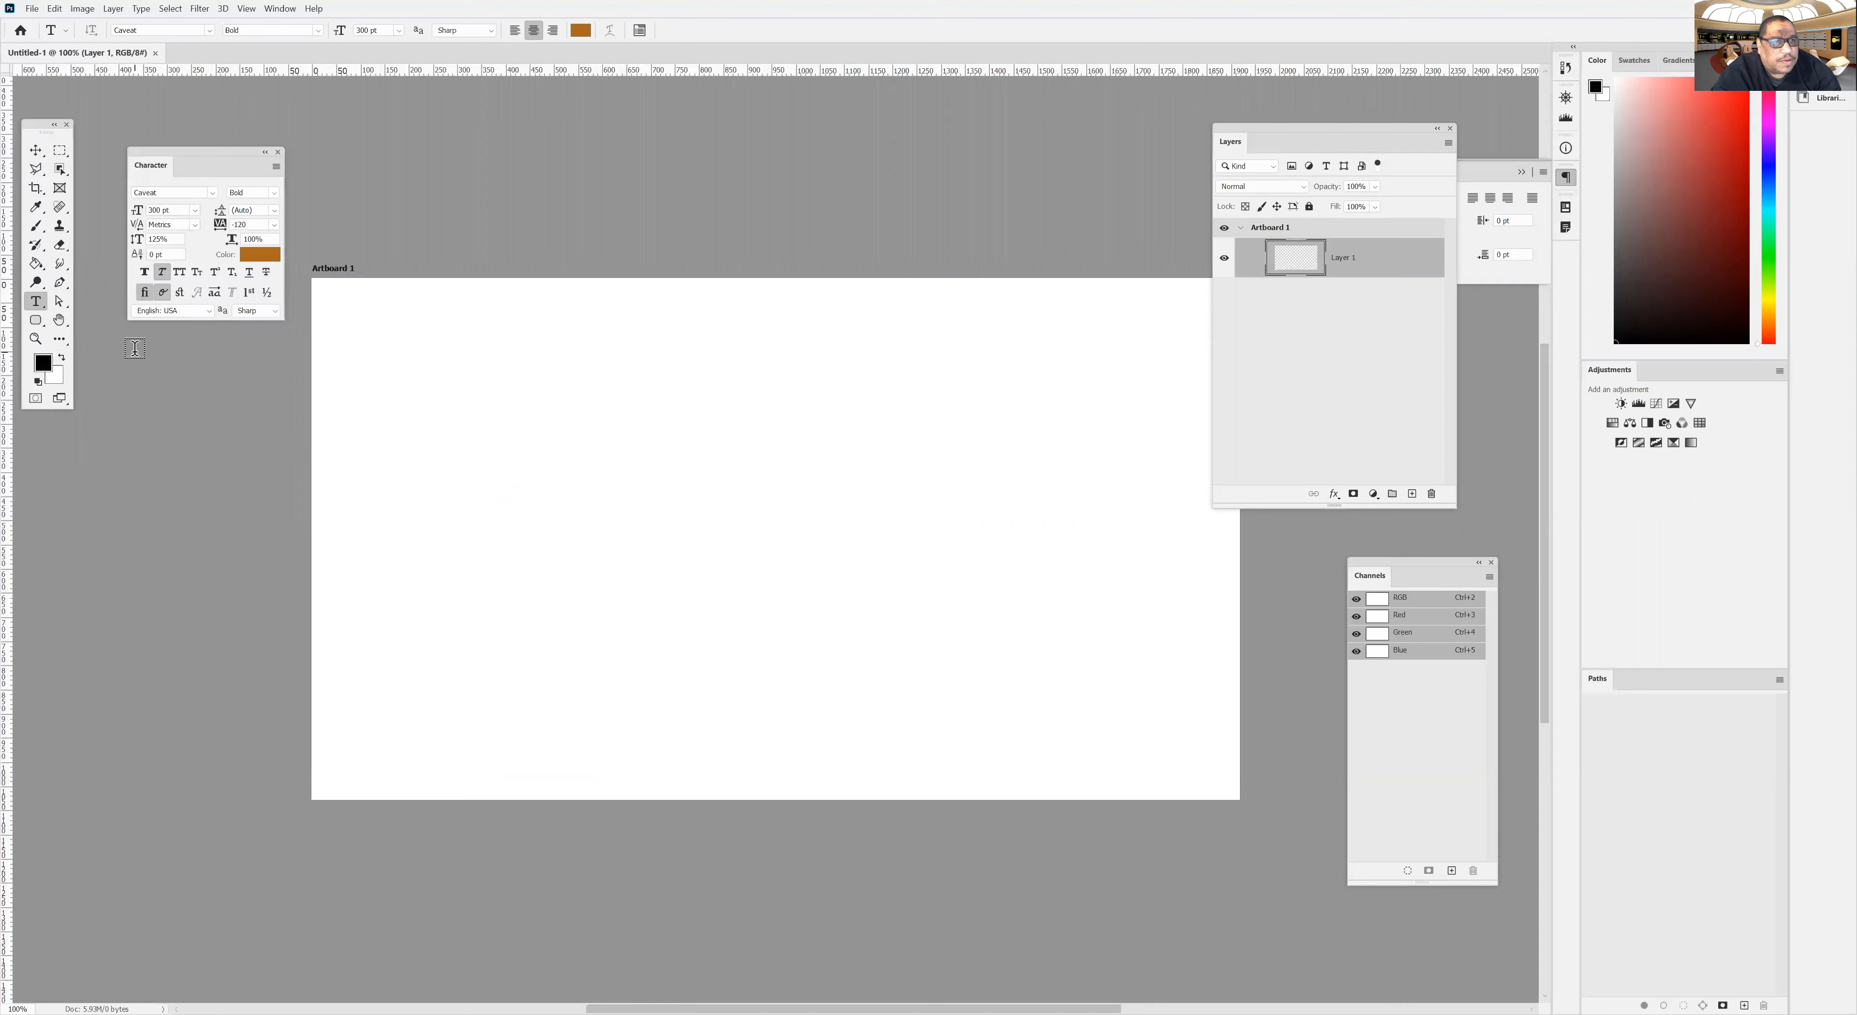
pyautogui.click(400, 31)
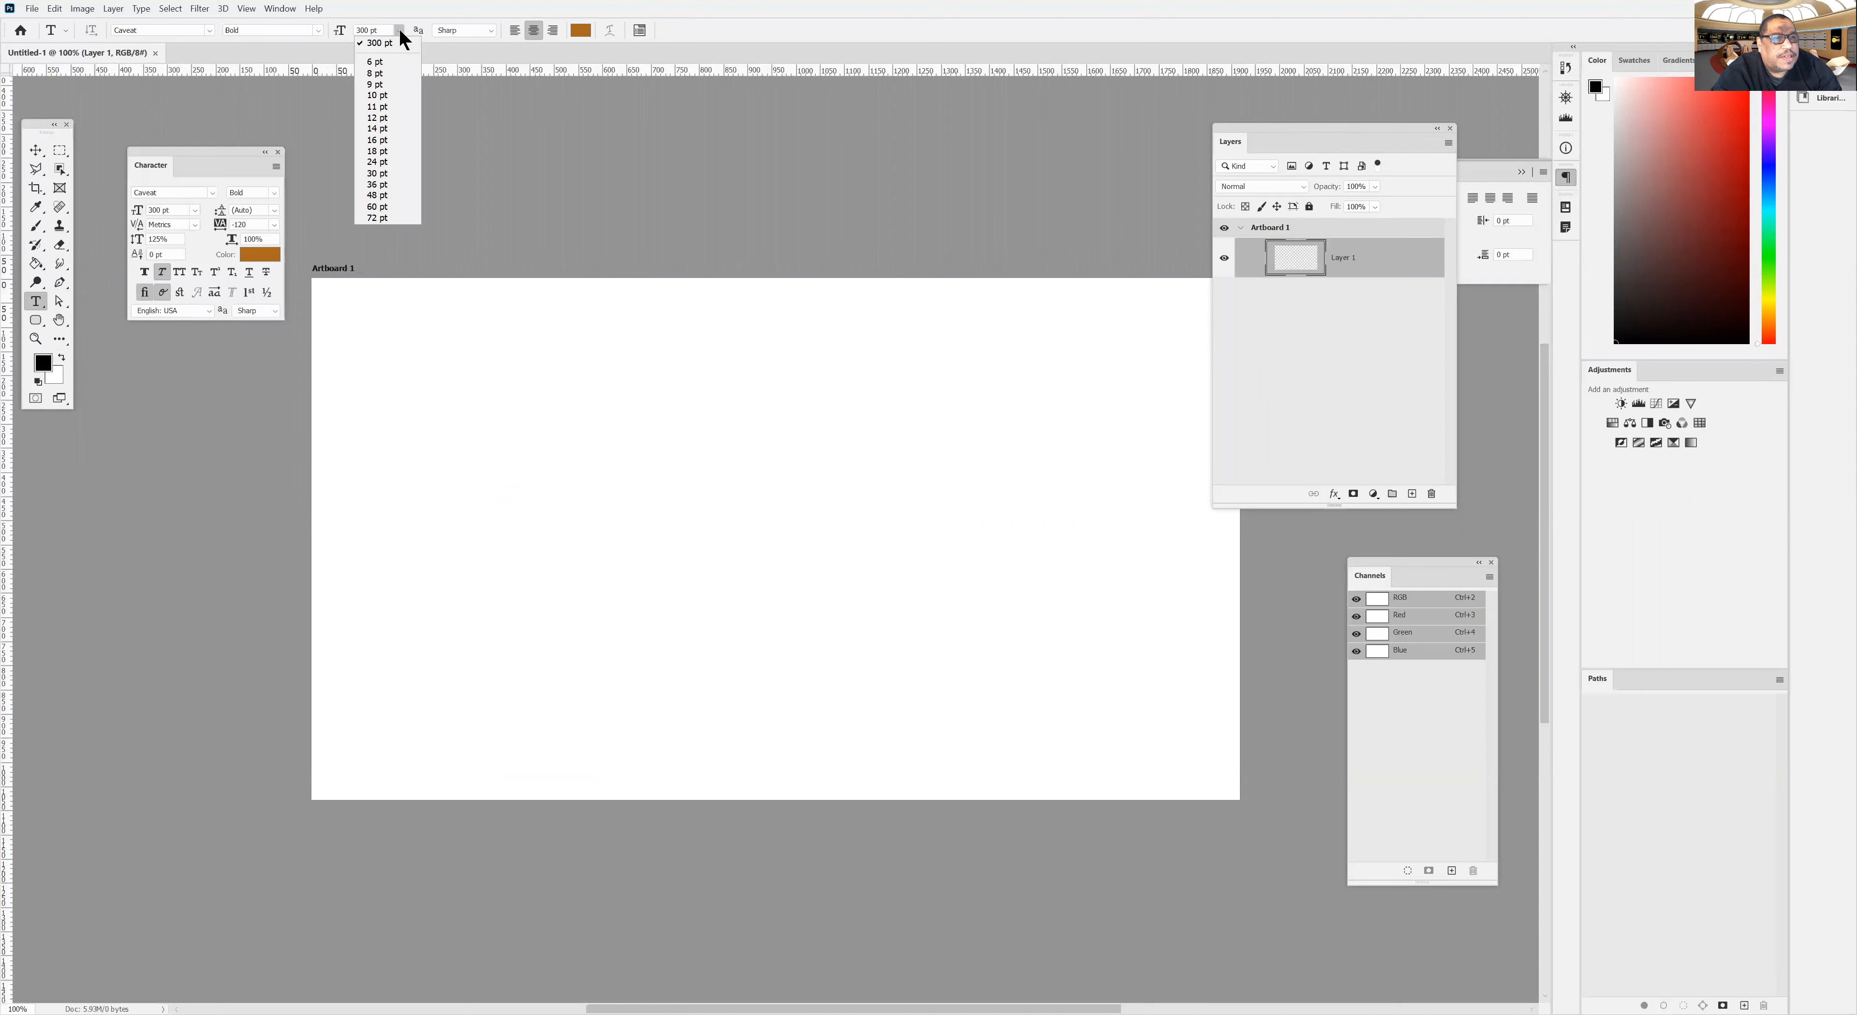
pyautogui.click(363, 218)
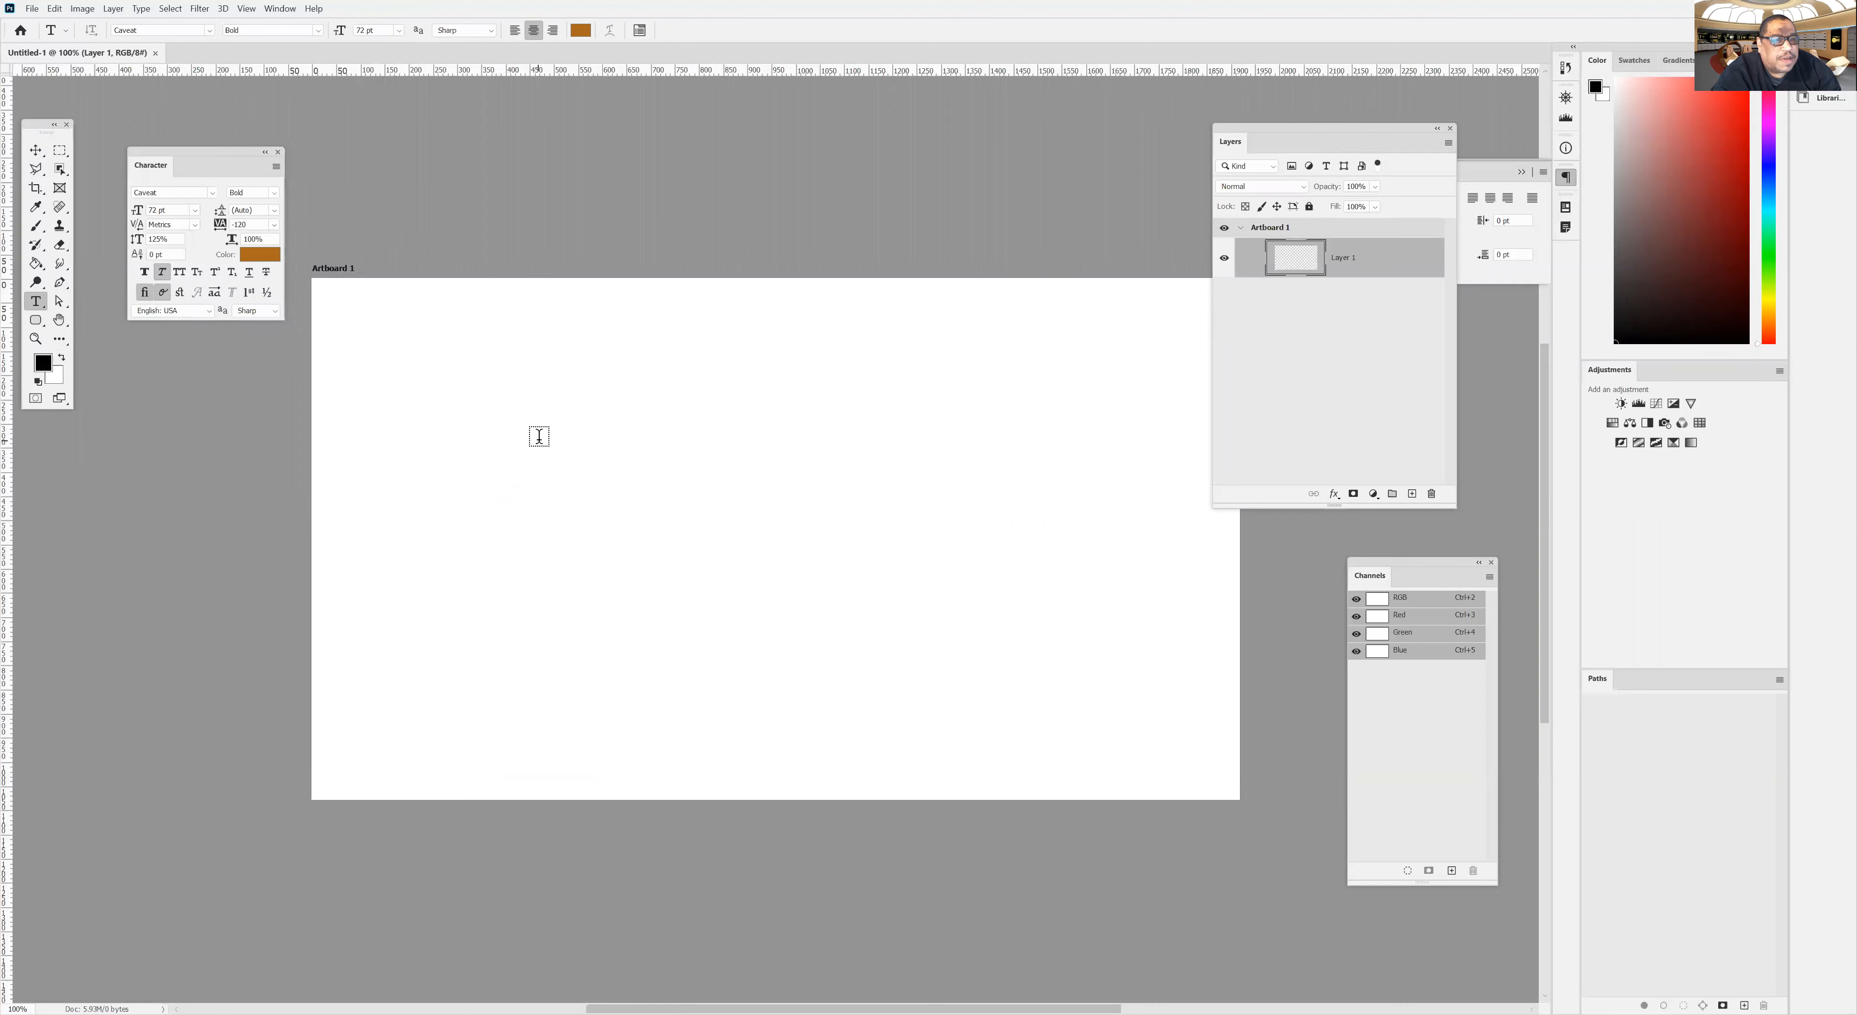
pyautogui.click(596, 453)
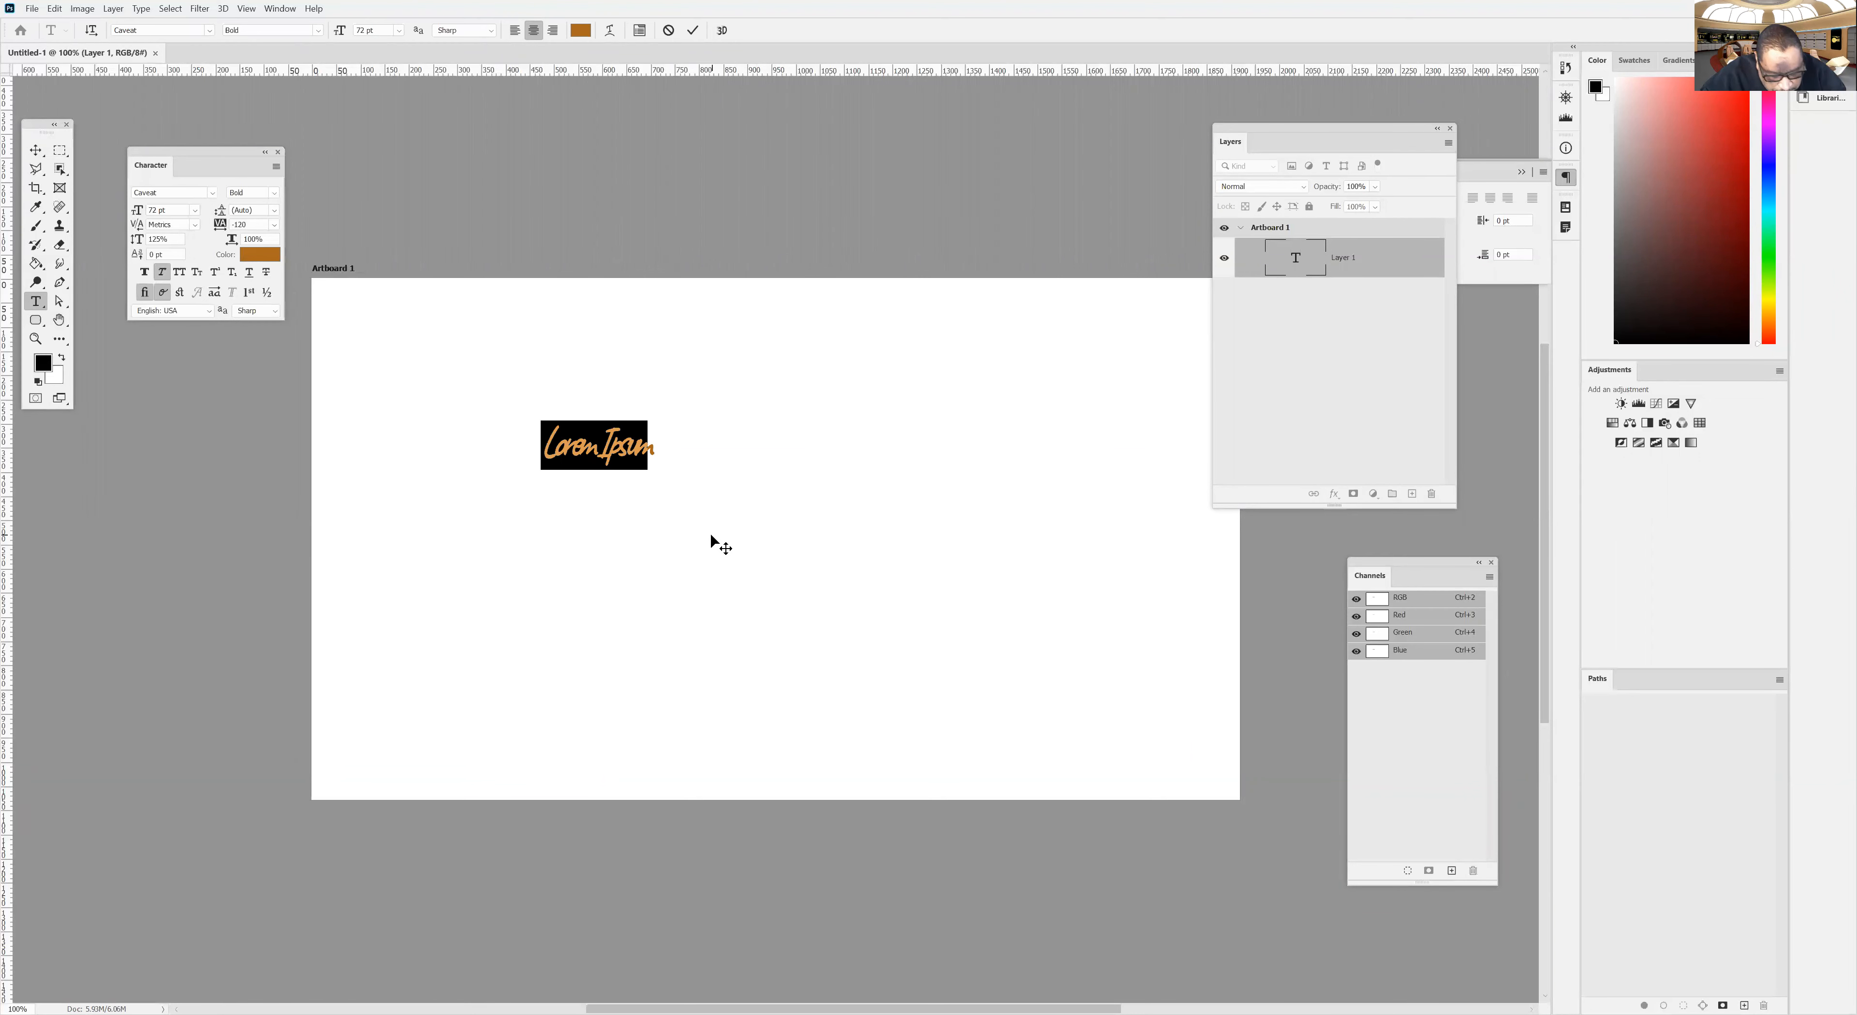
pyautogui.write('GoodBoy')
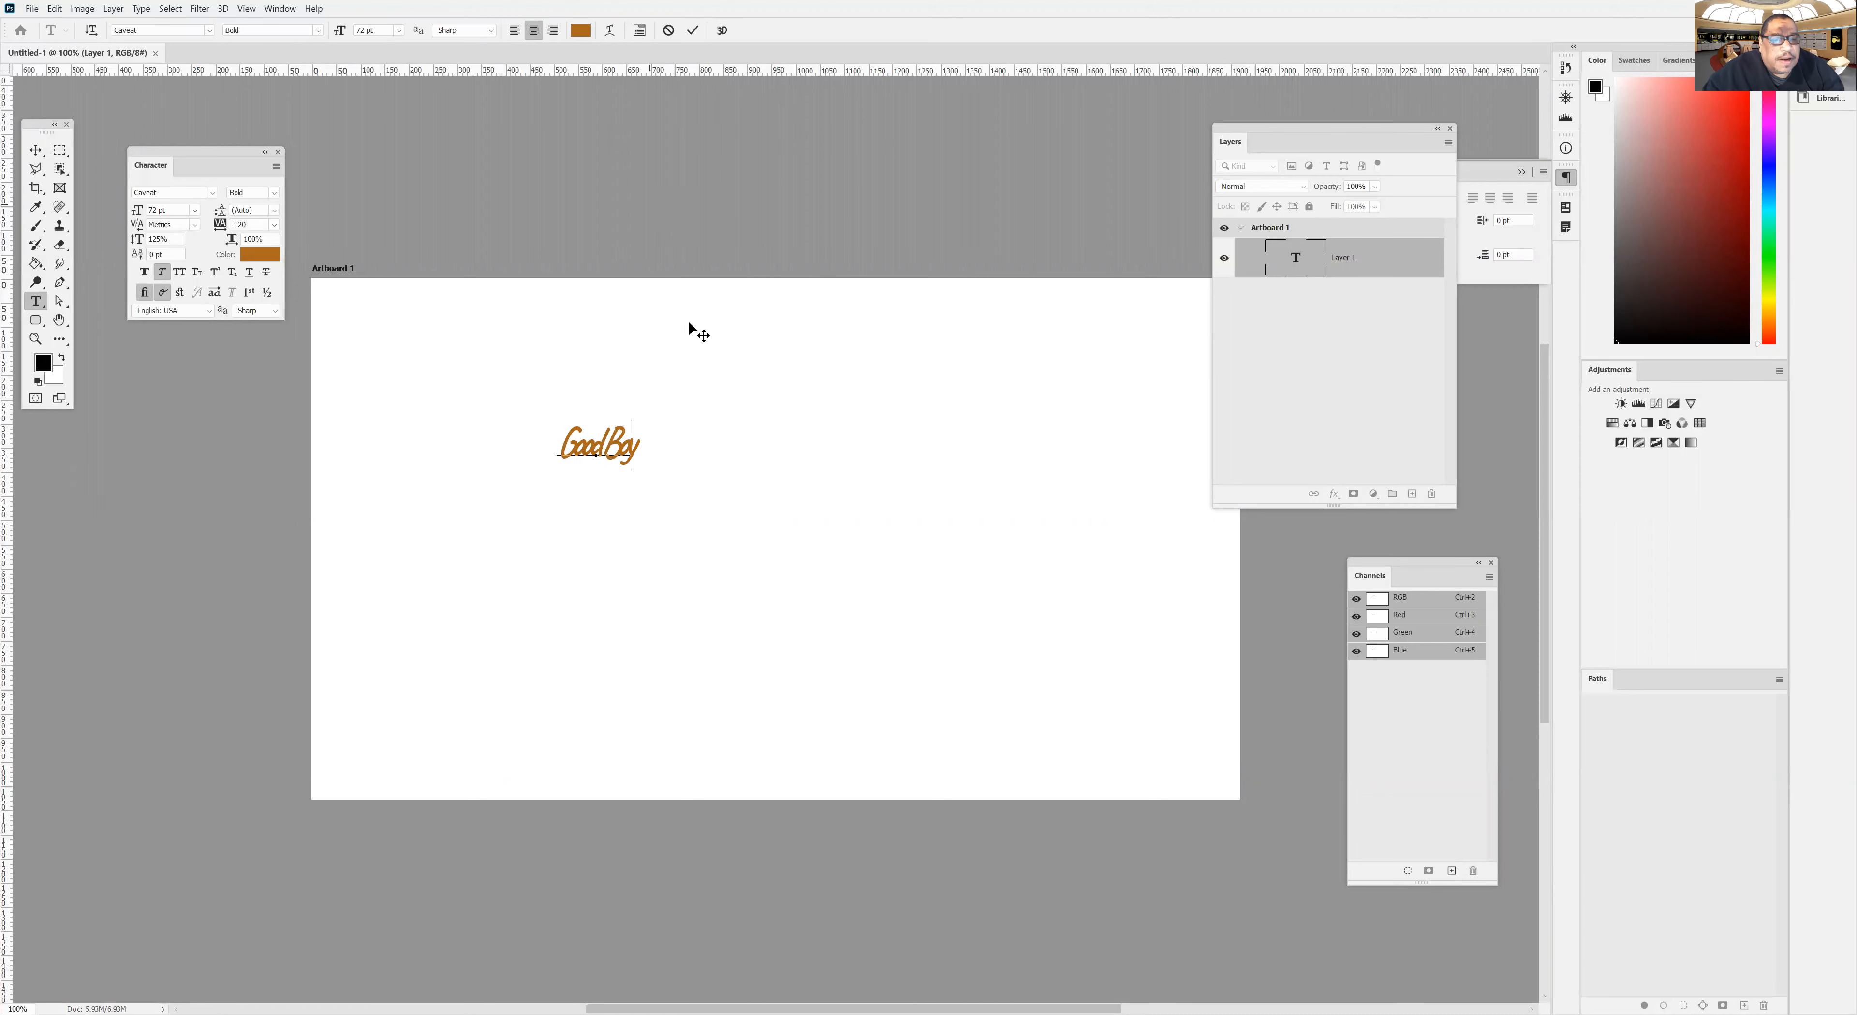
pyautogui.click(692, 30)
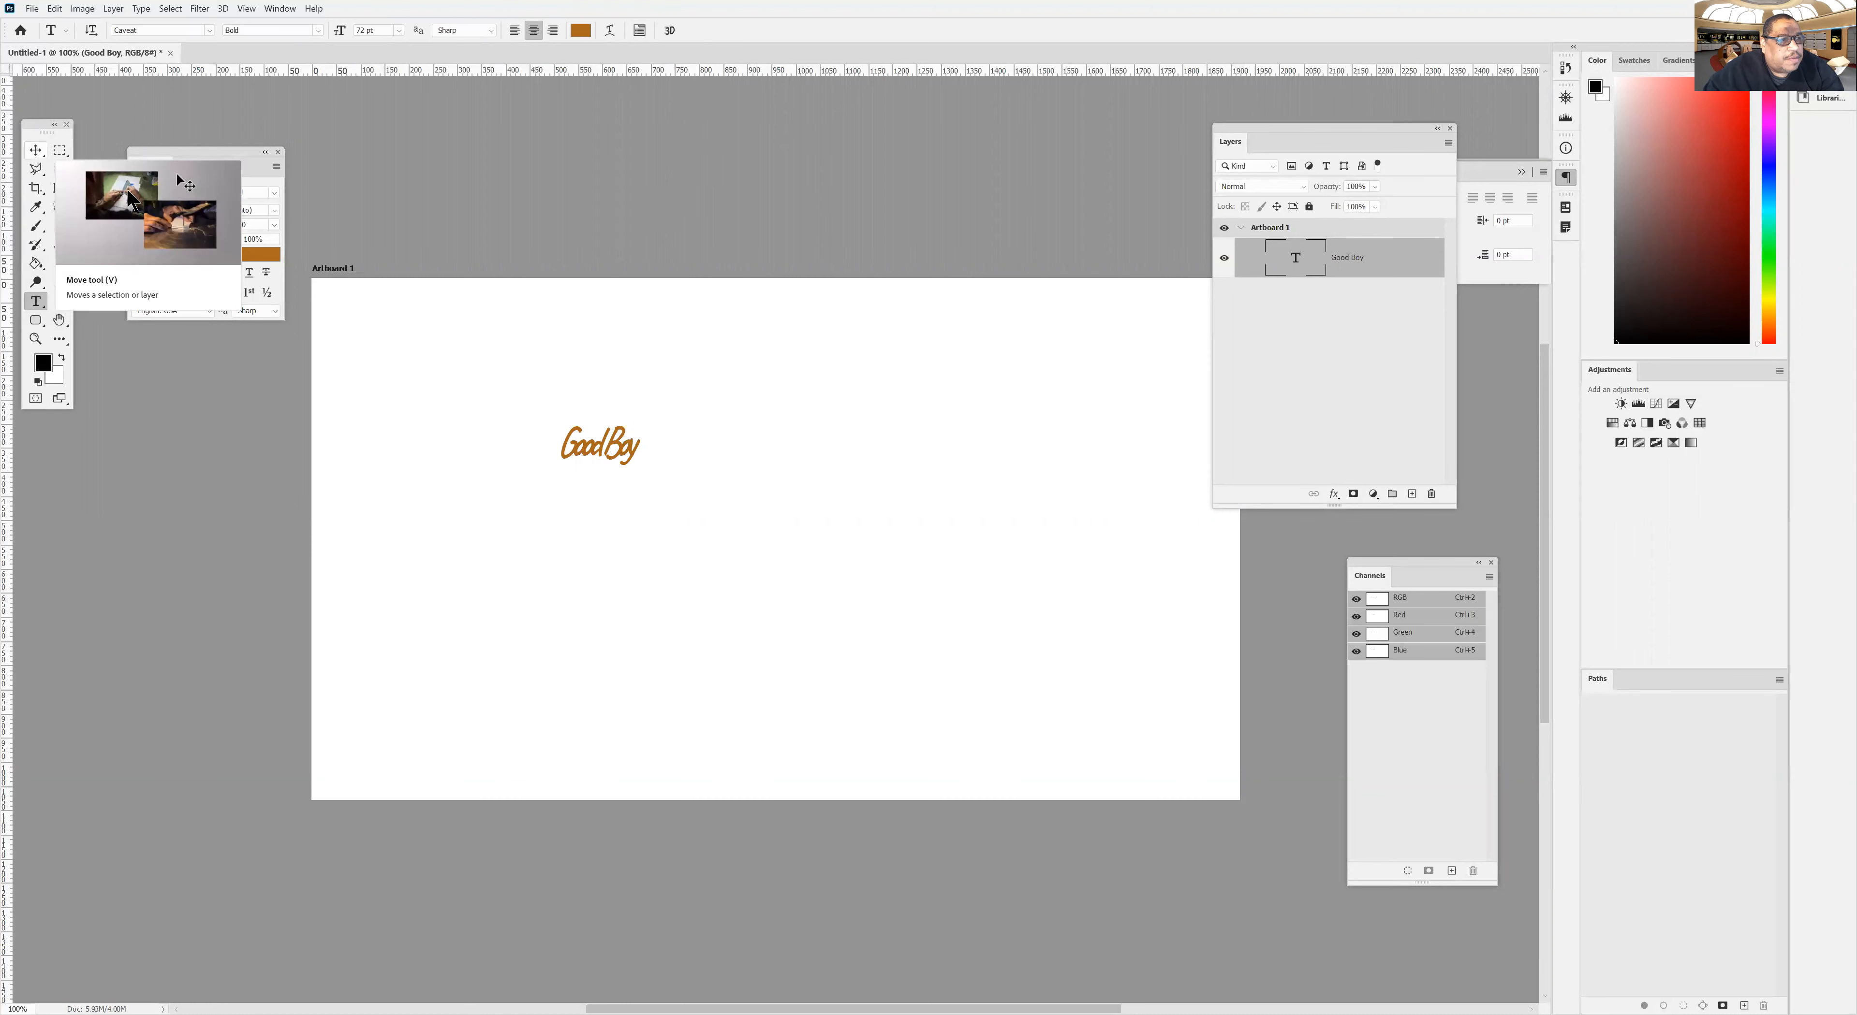
pyautogui.click(38, 148)
pyautogui.moveTo(609, 418); pyautogui.dragTo(777, 338)
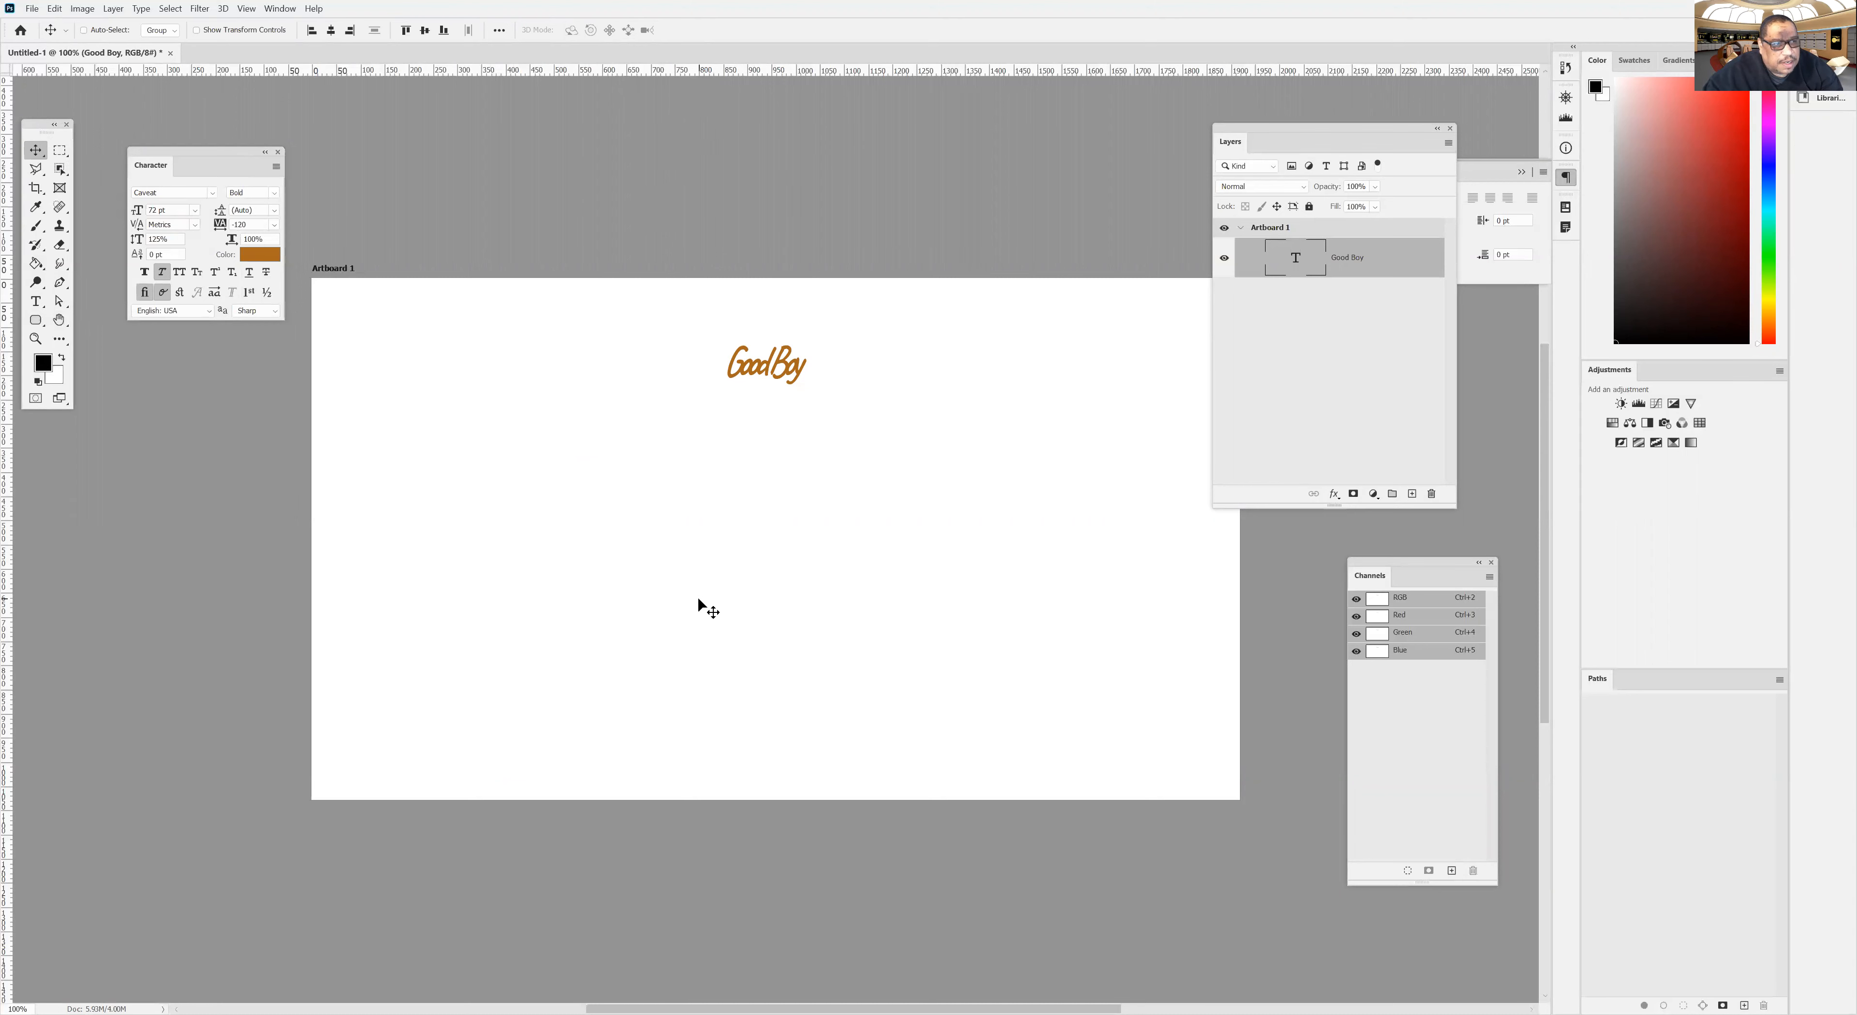
# Add a paragraph text box below "Good Boy" with tracking 0, reading "And then I can type in that Type container".
pyautogui.click(37, 306)
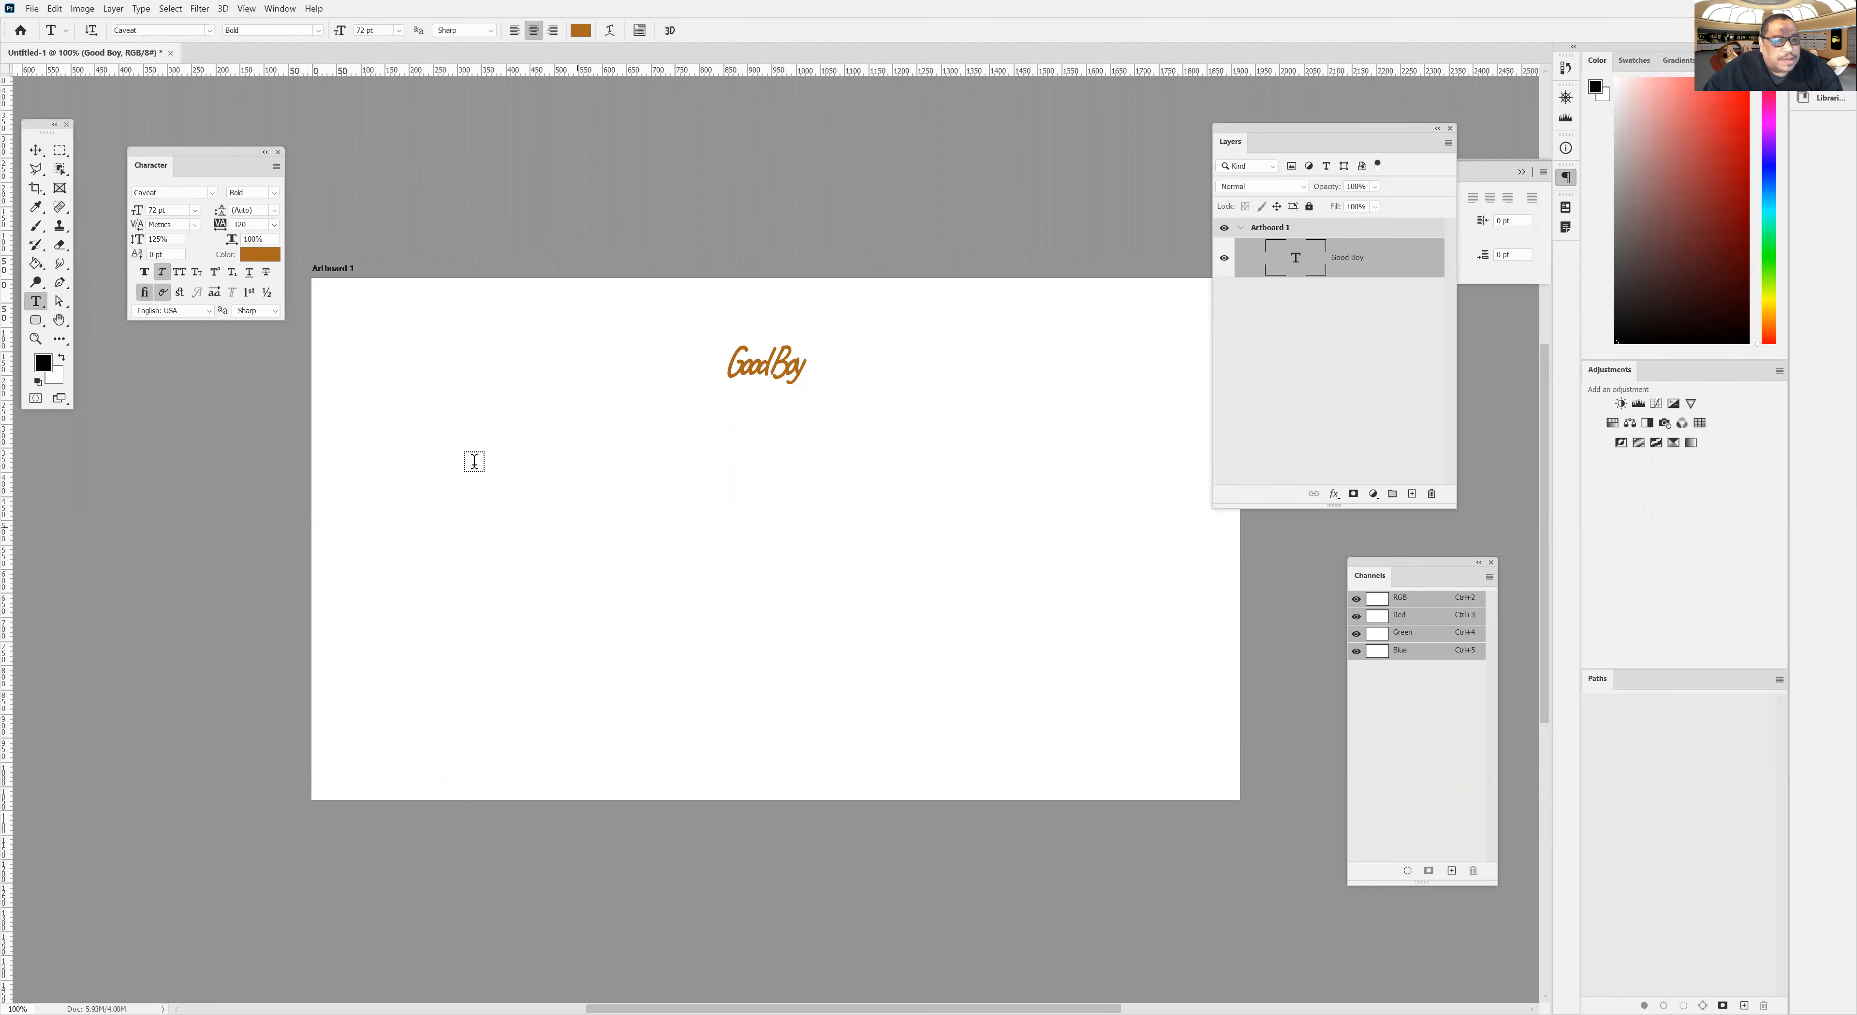
pyautogui.moveTo(443, 442); pyautogui.dragTo(966, 682)
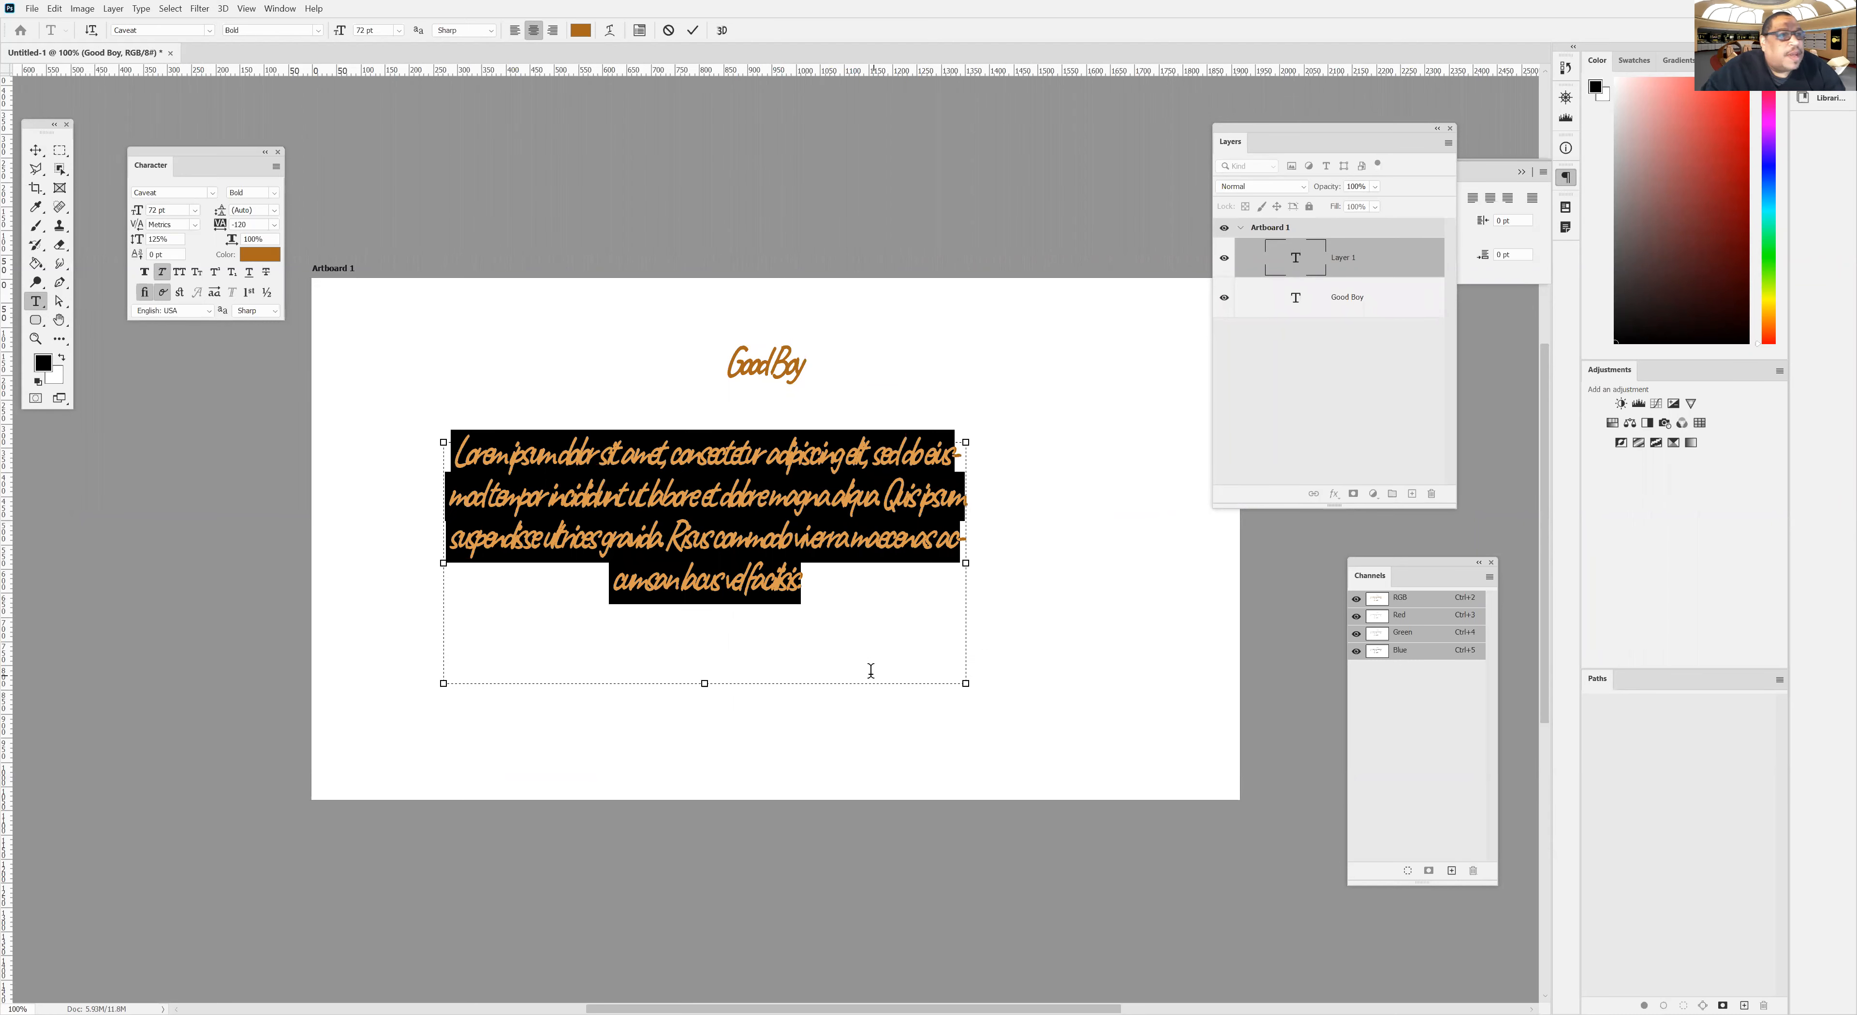
pyautogui.click(275, 224)
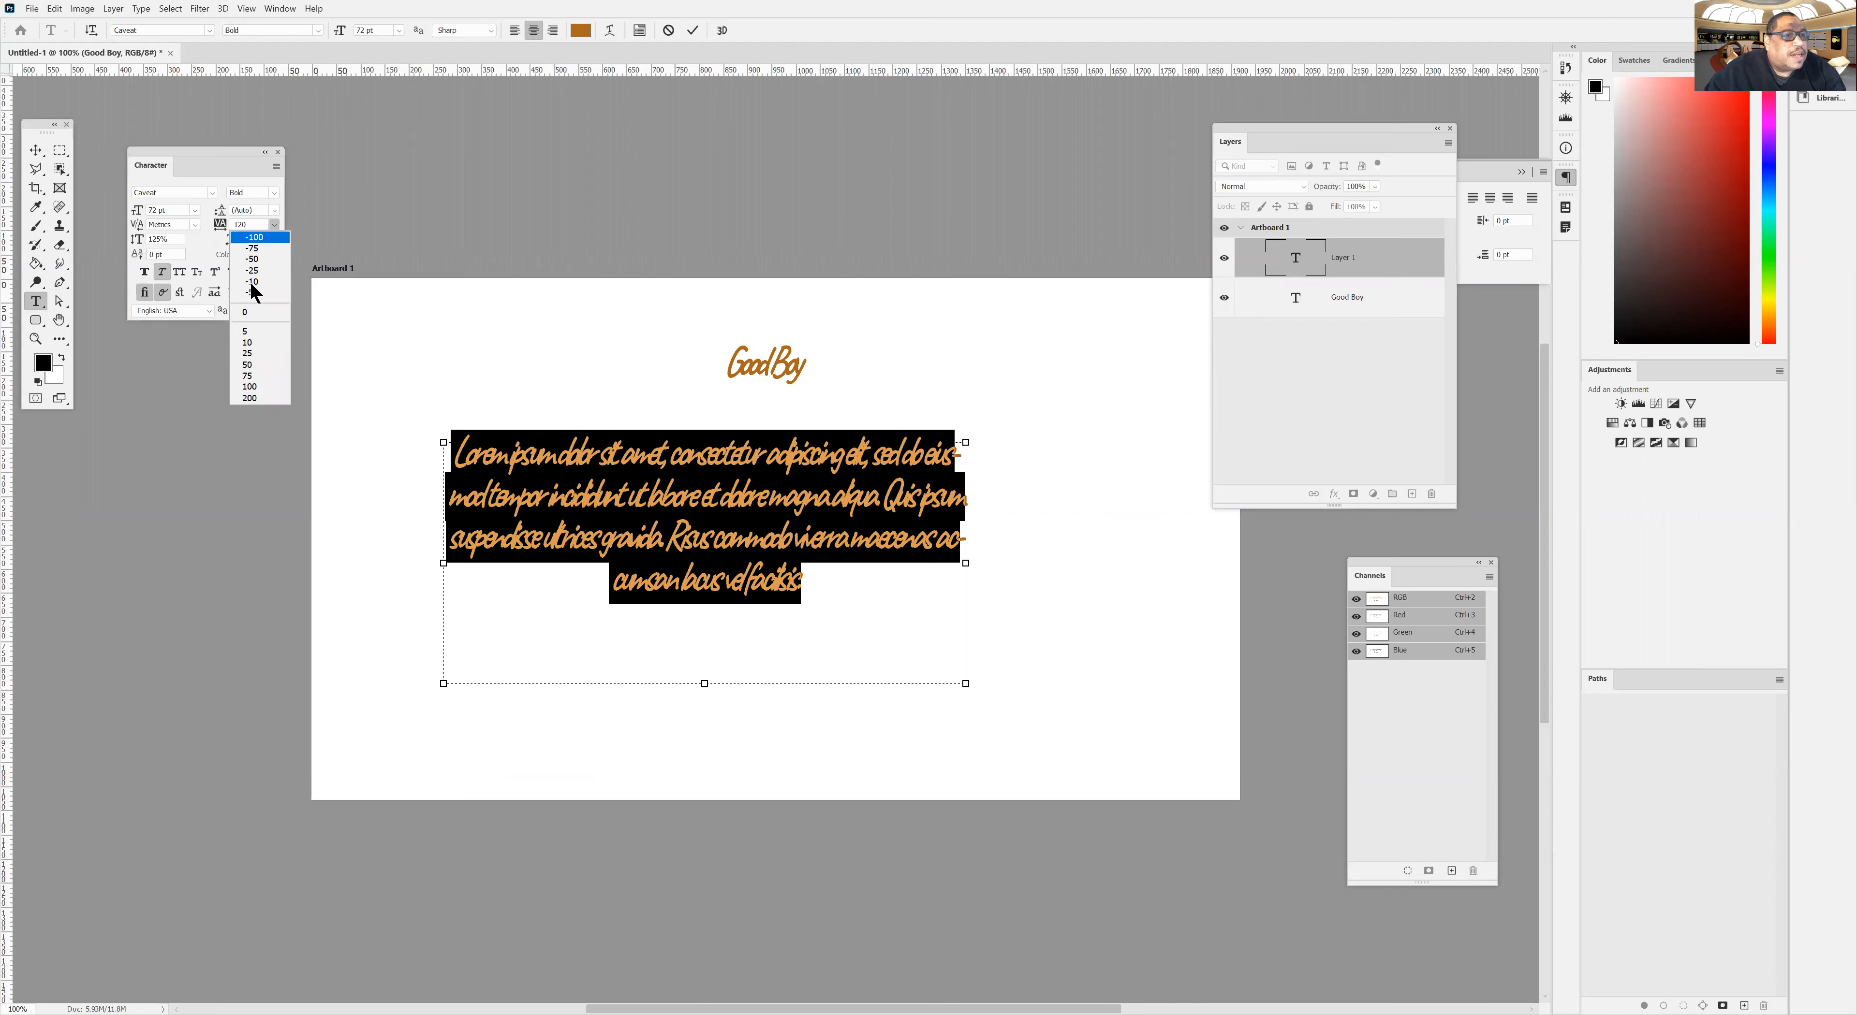
pyautogui.click(245, 310)
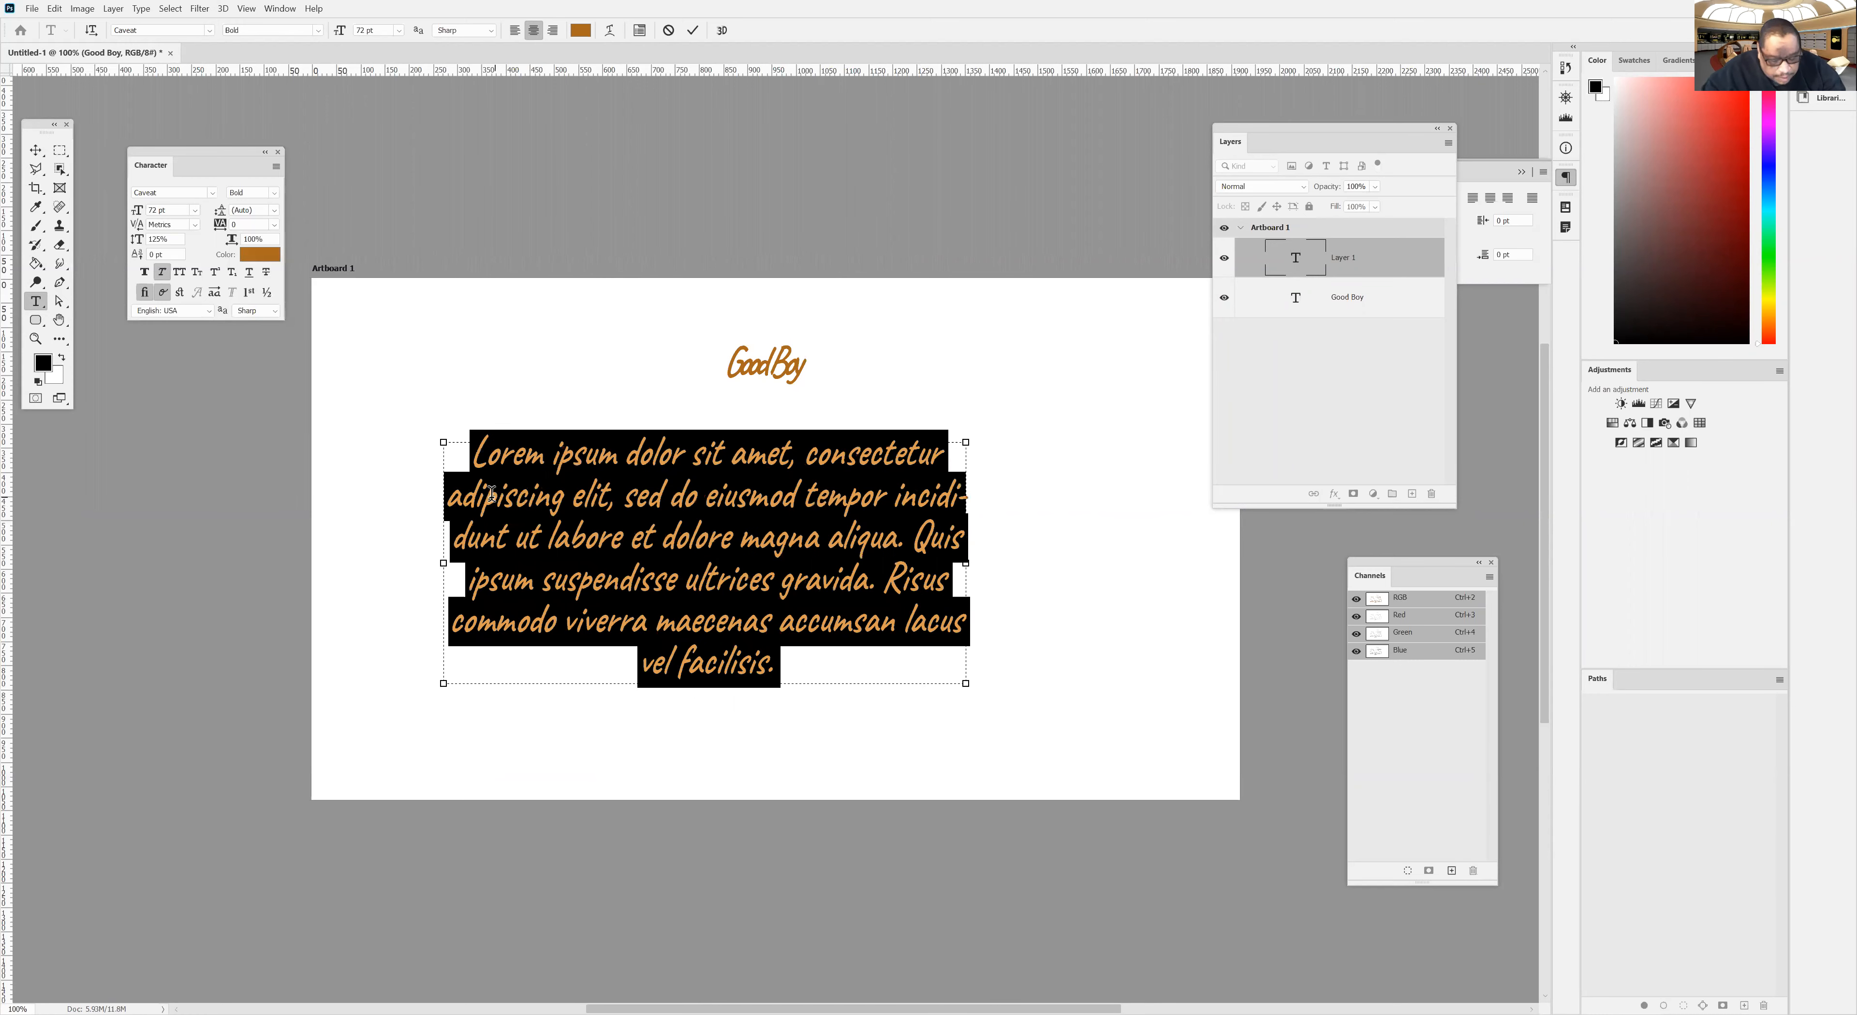
pyautogui.write('And then I can type in that Typ')
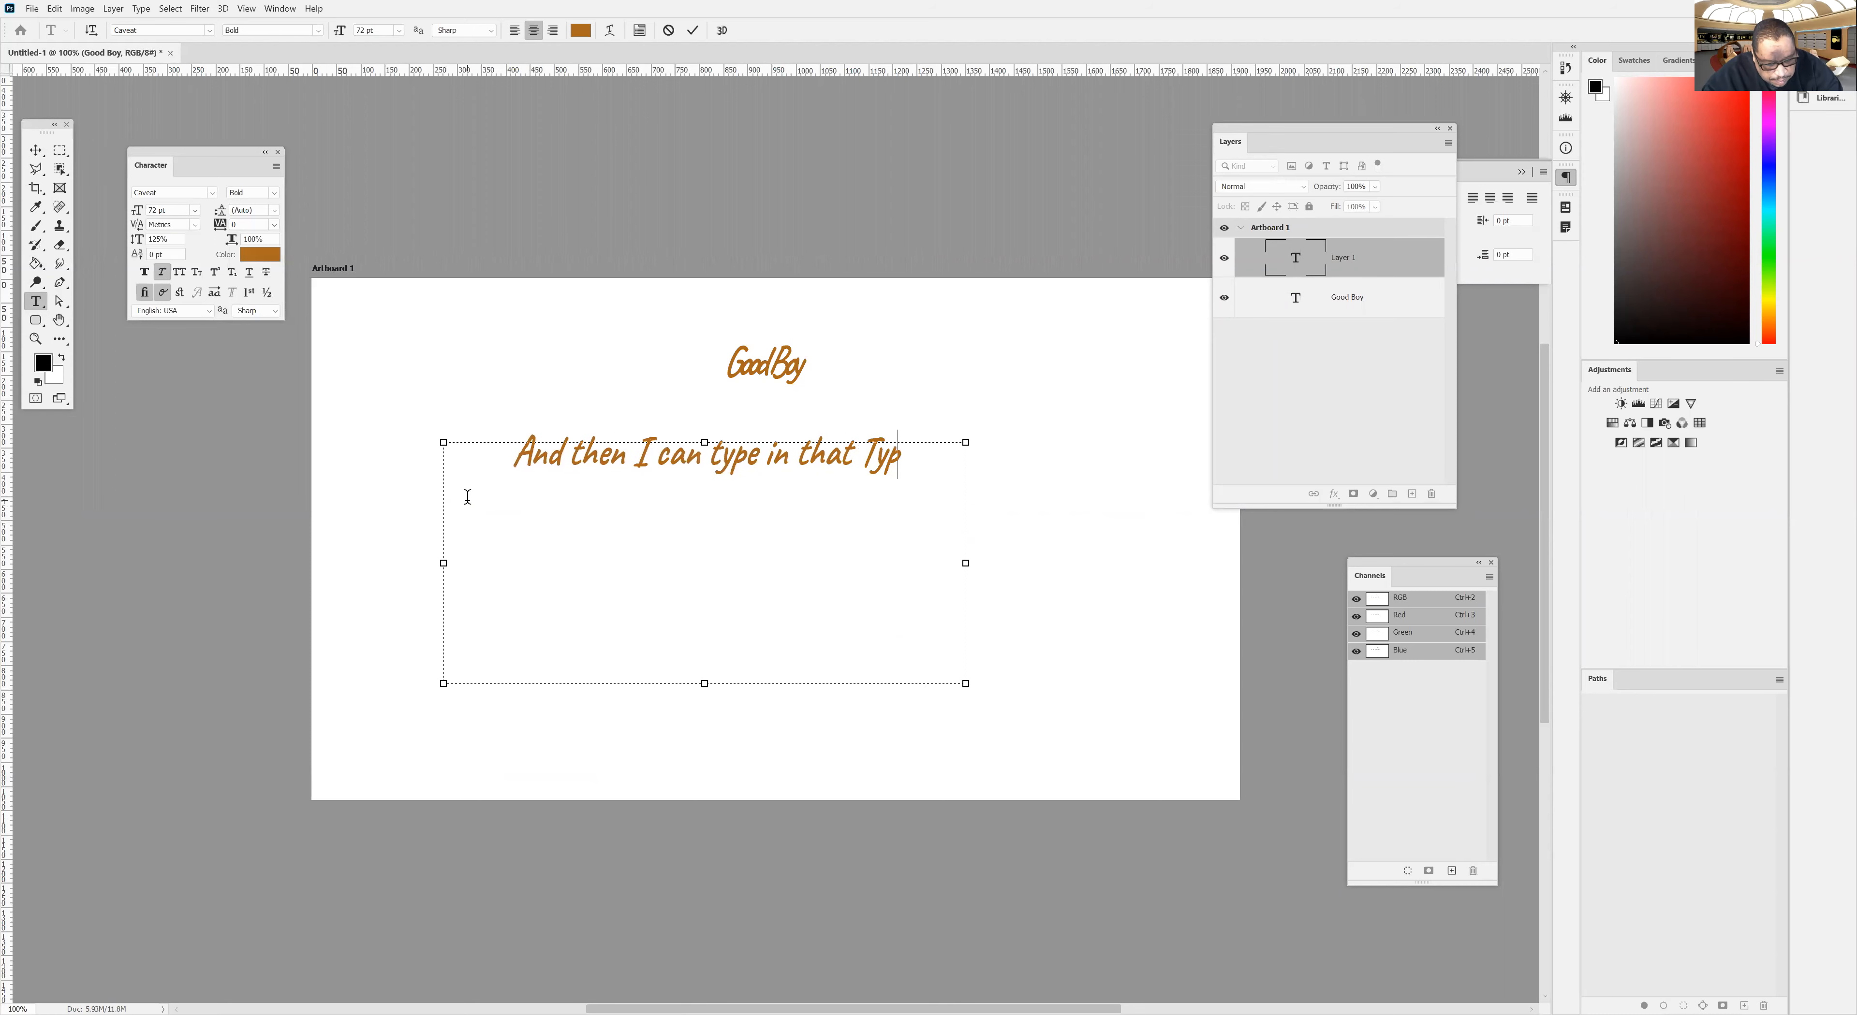
pyautogui.write('e container')
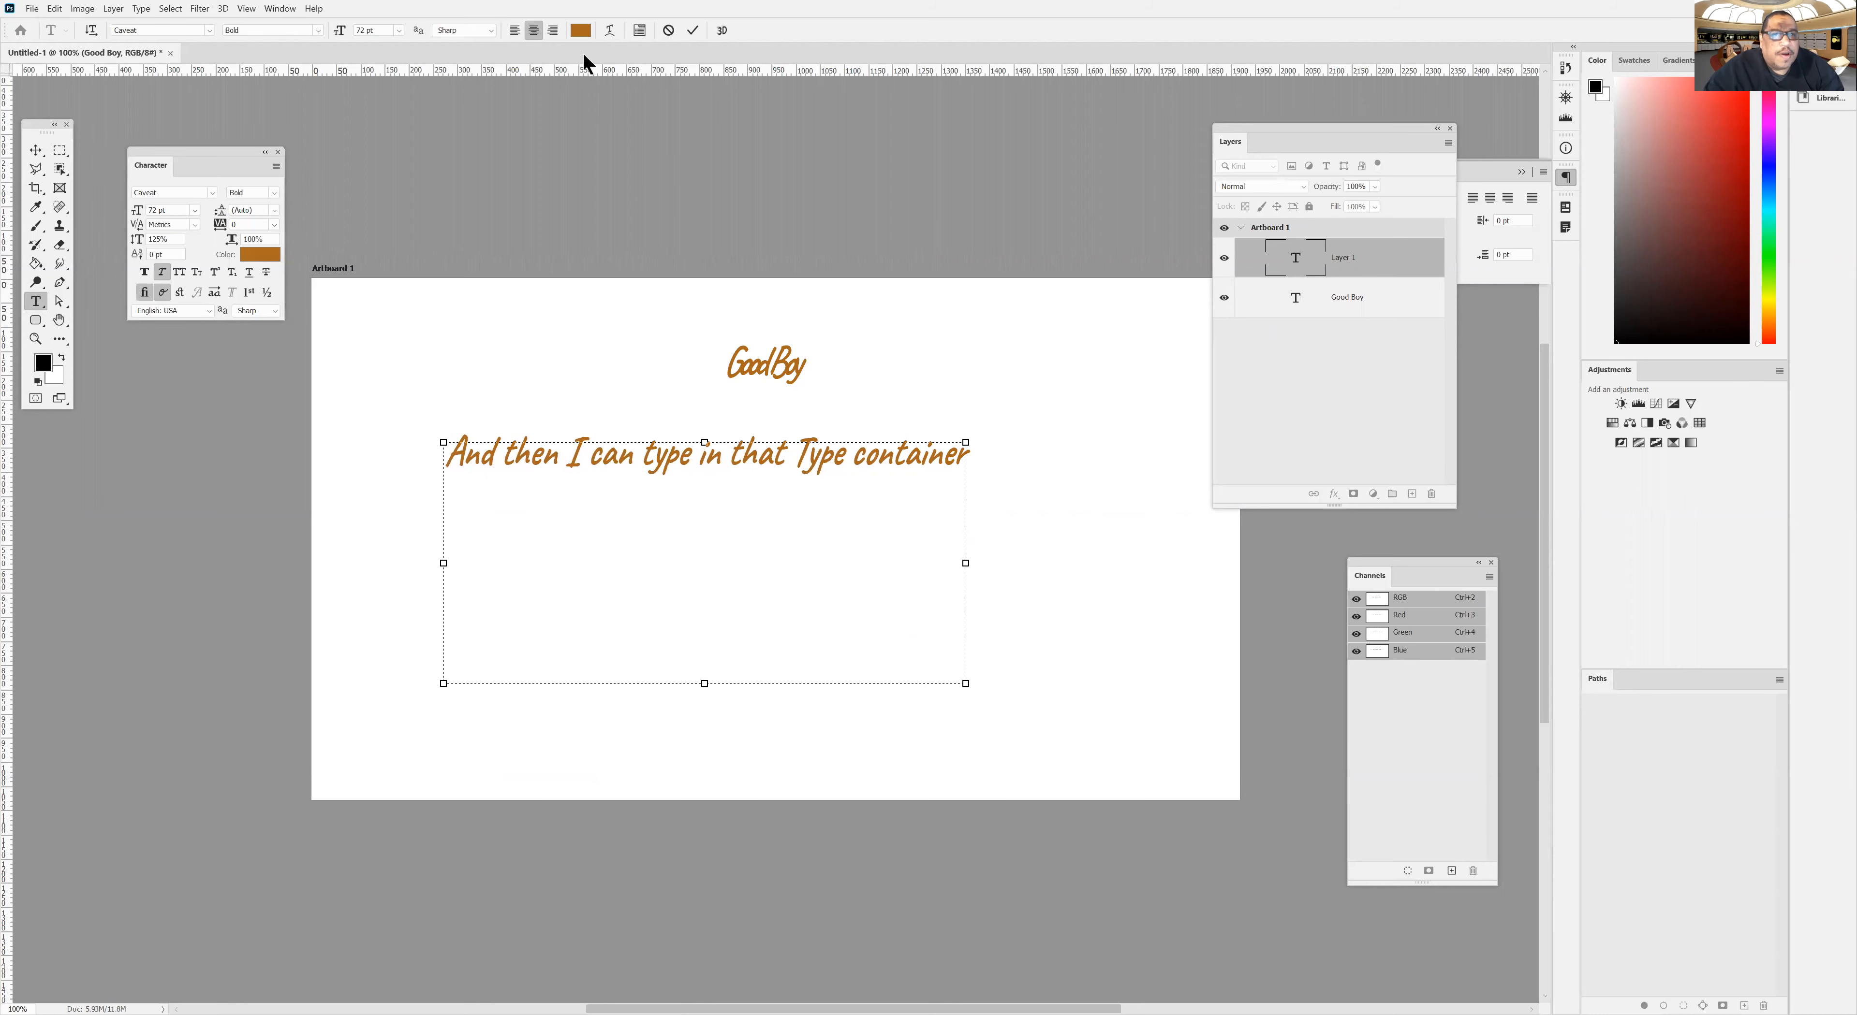
pyautogui.click(692, 30)
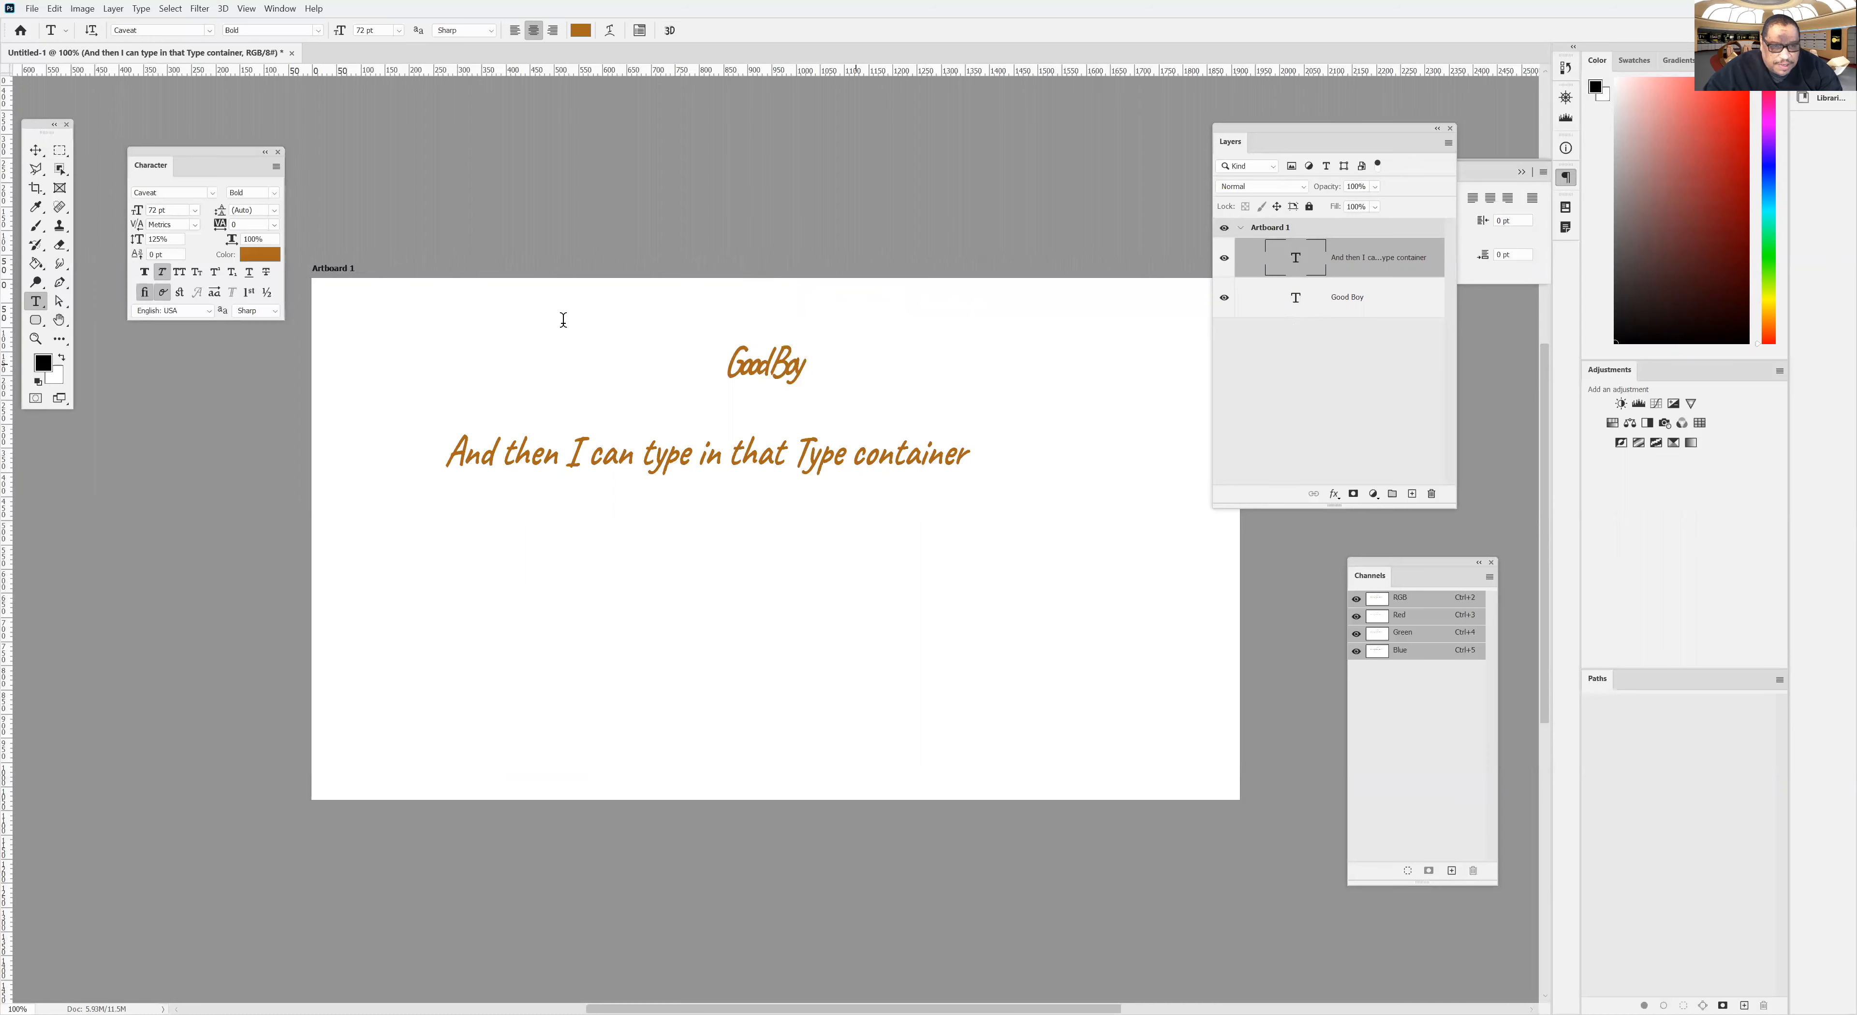
# Save the document in the Documents folder as a Photoshop file named "typeexer1".
pyautogui.click(32, 10)
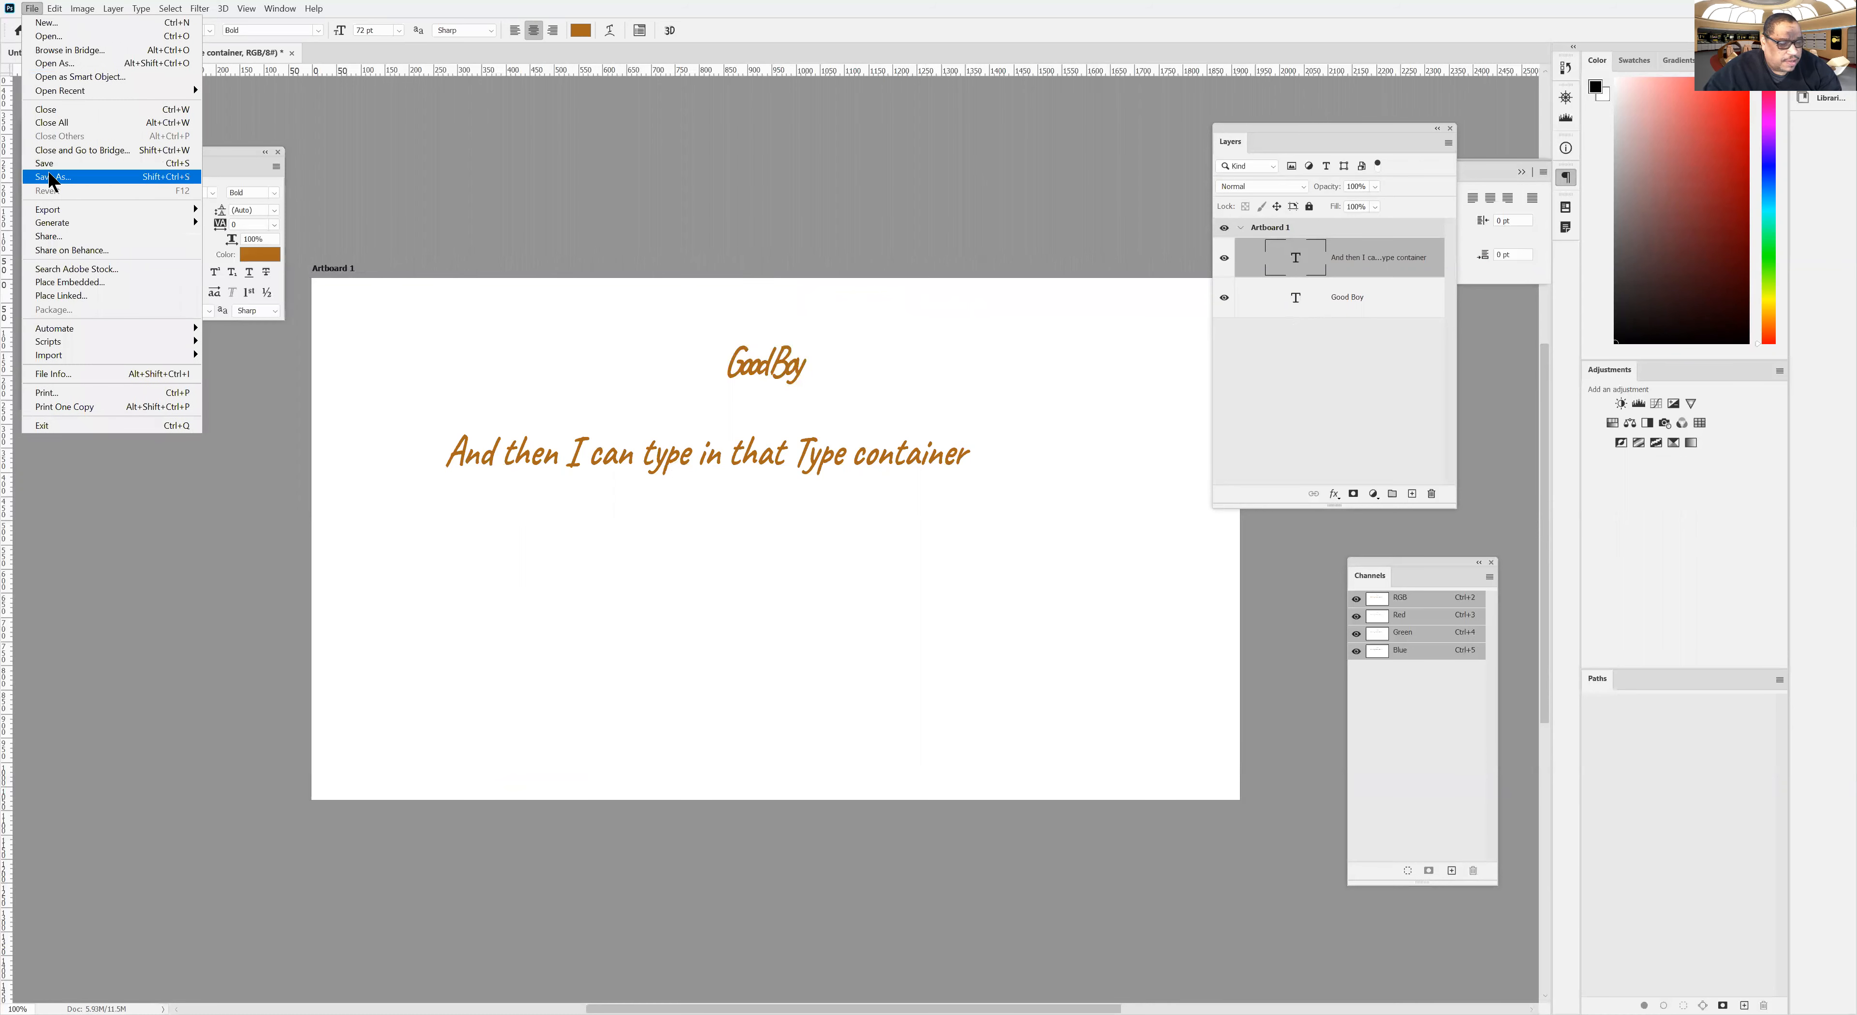
pyautogui.click(54, 182)
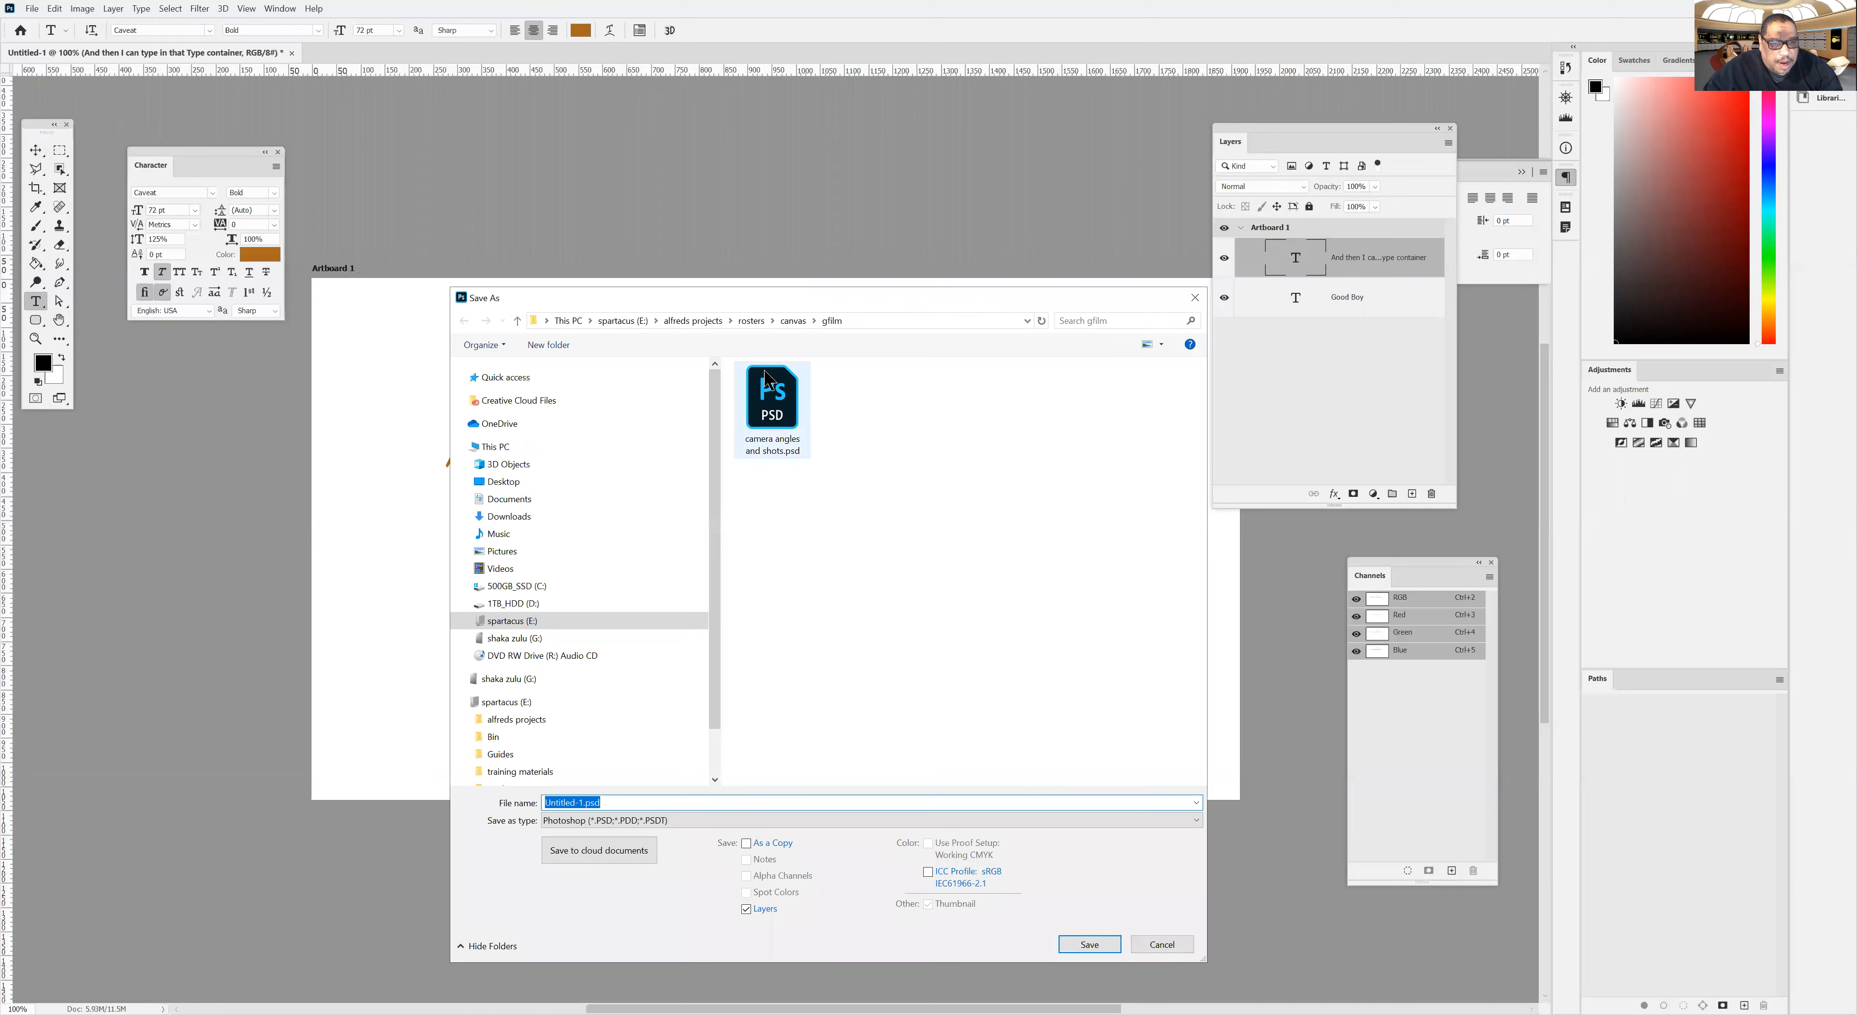
pyautogui.click(525, 505)
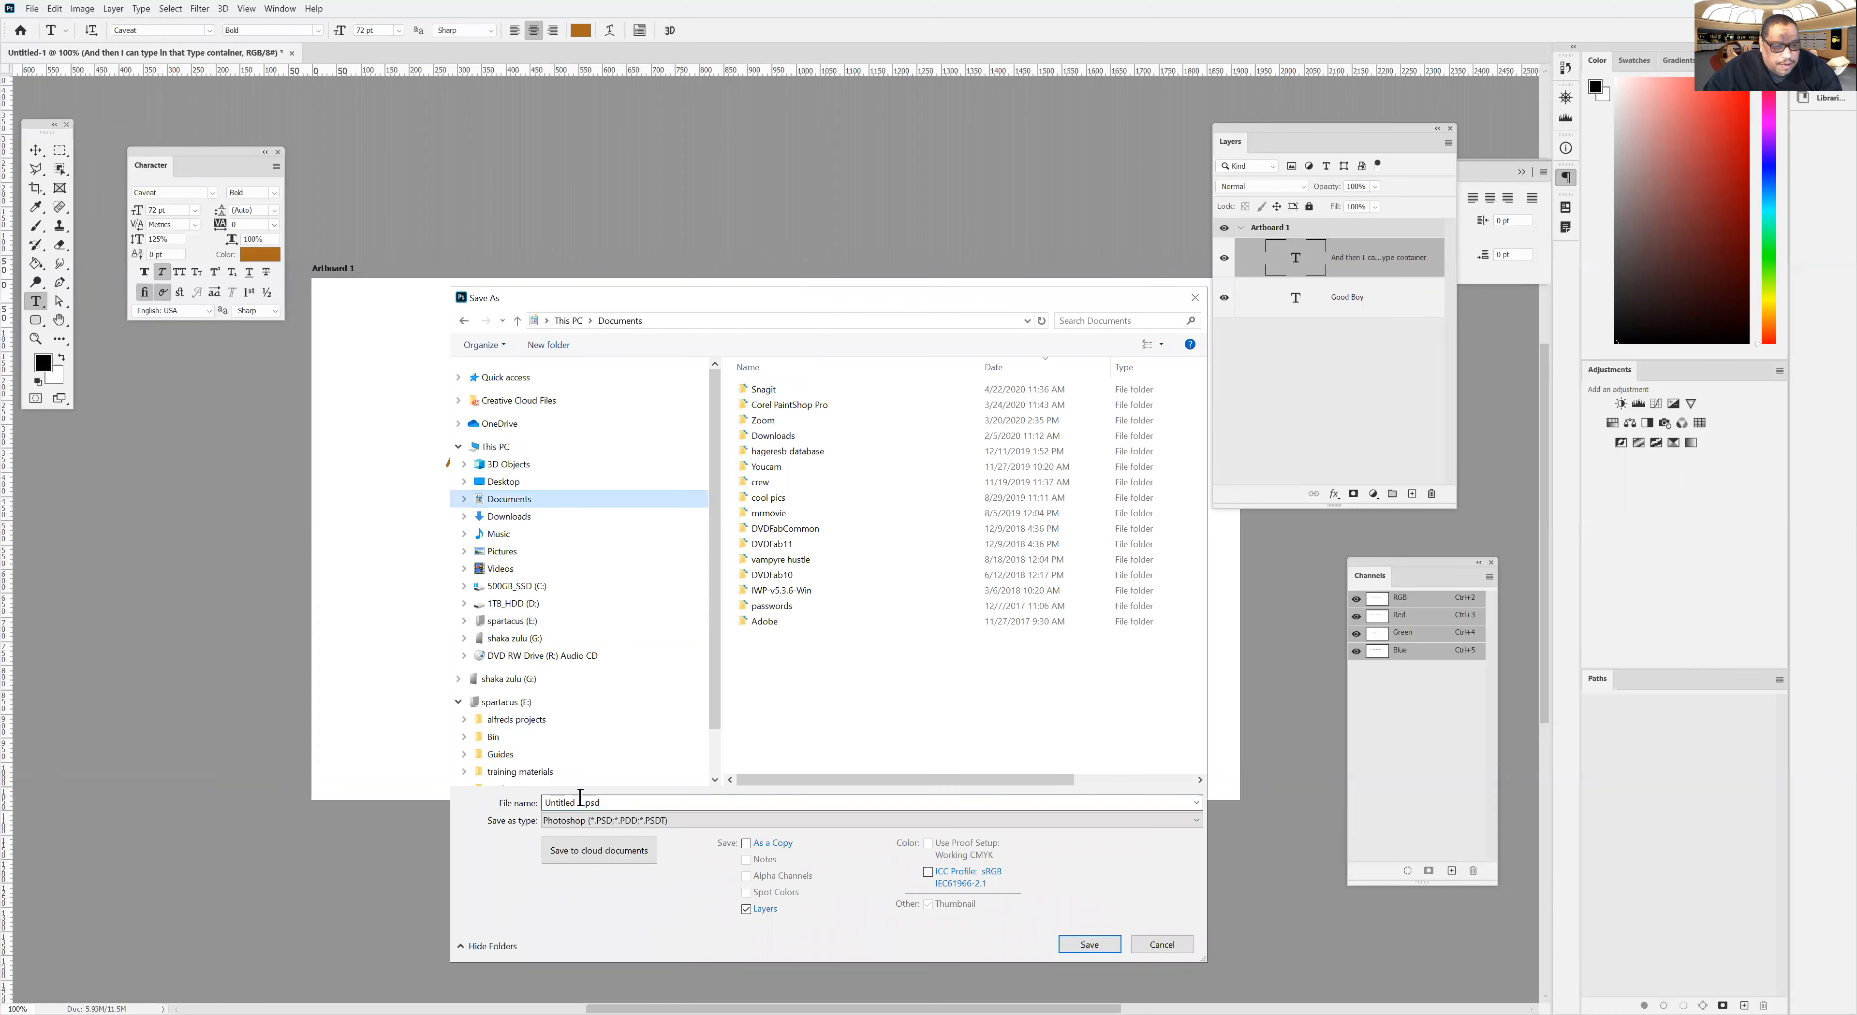
pyautogui.write('typeexer1')
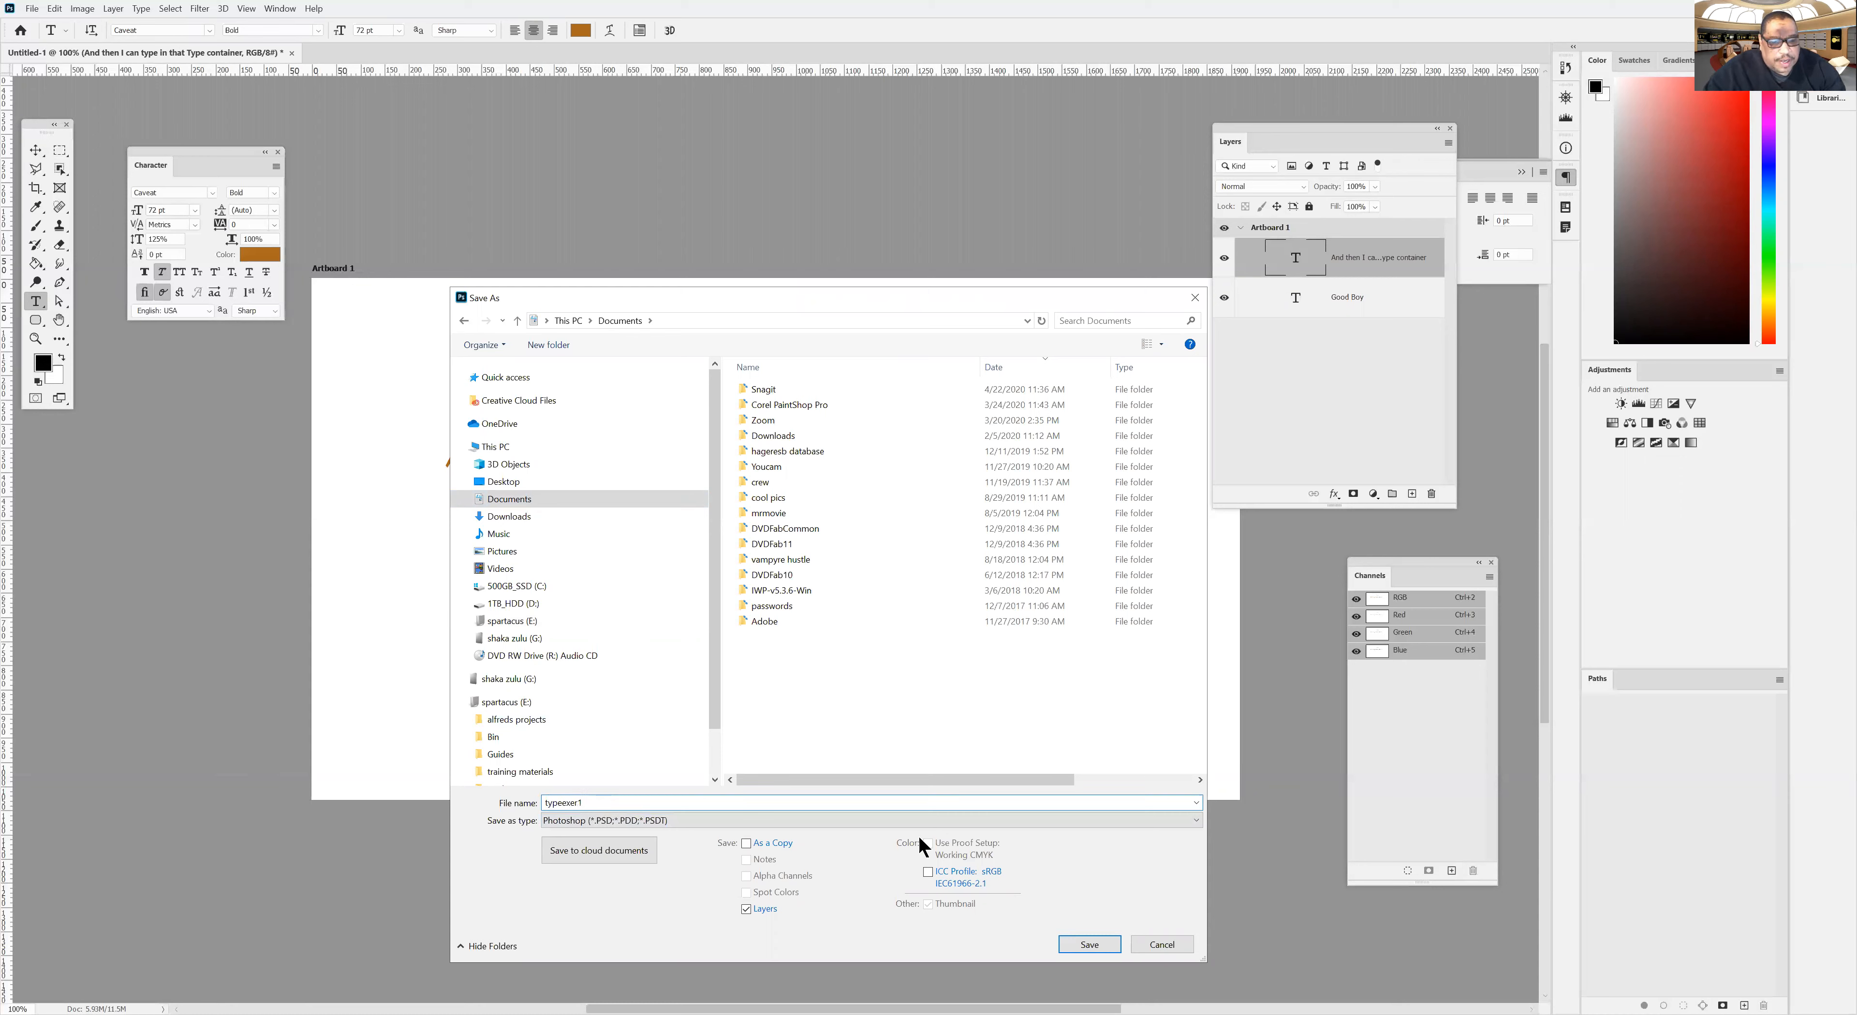
pyautogui.click(1069, 945)
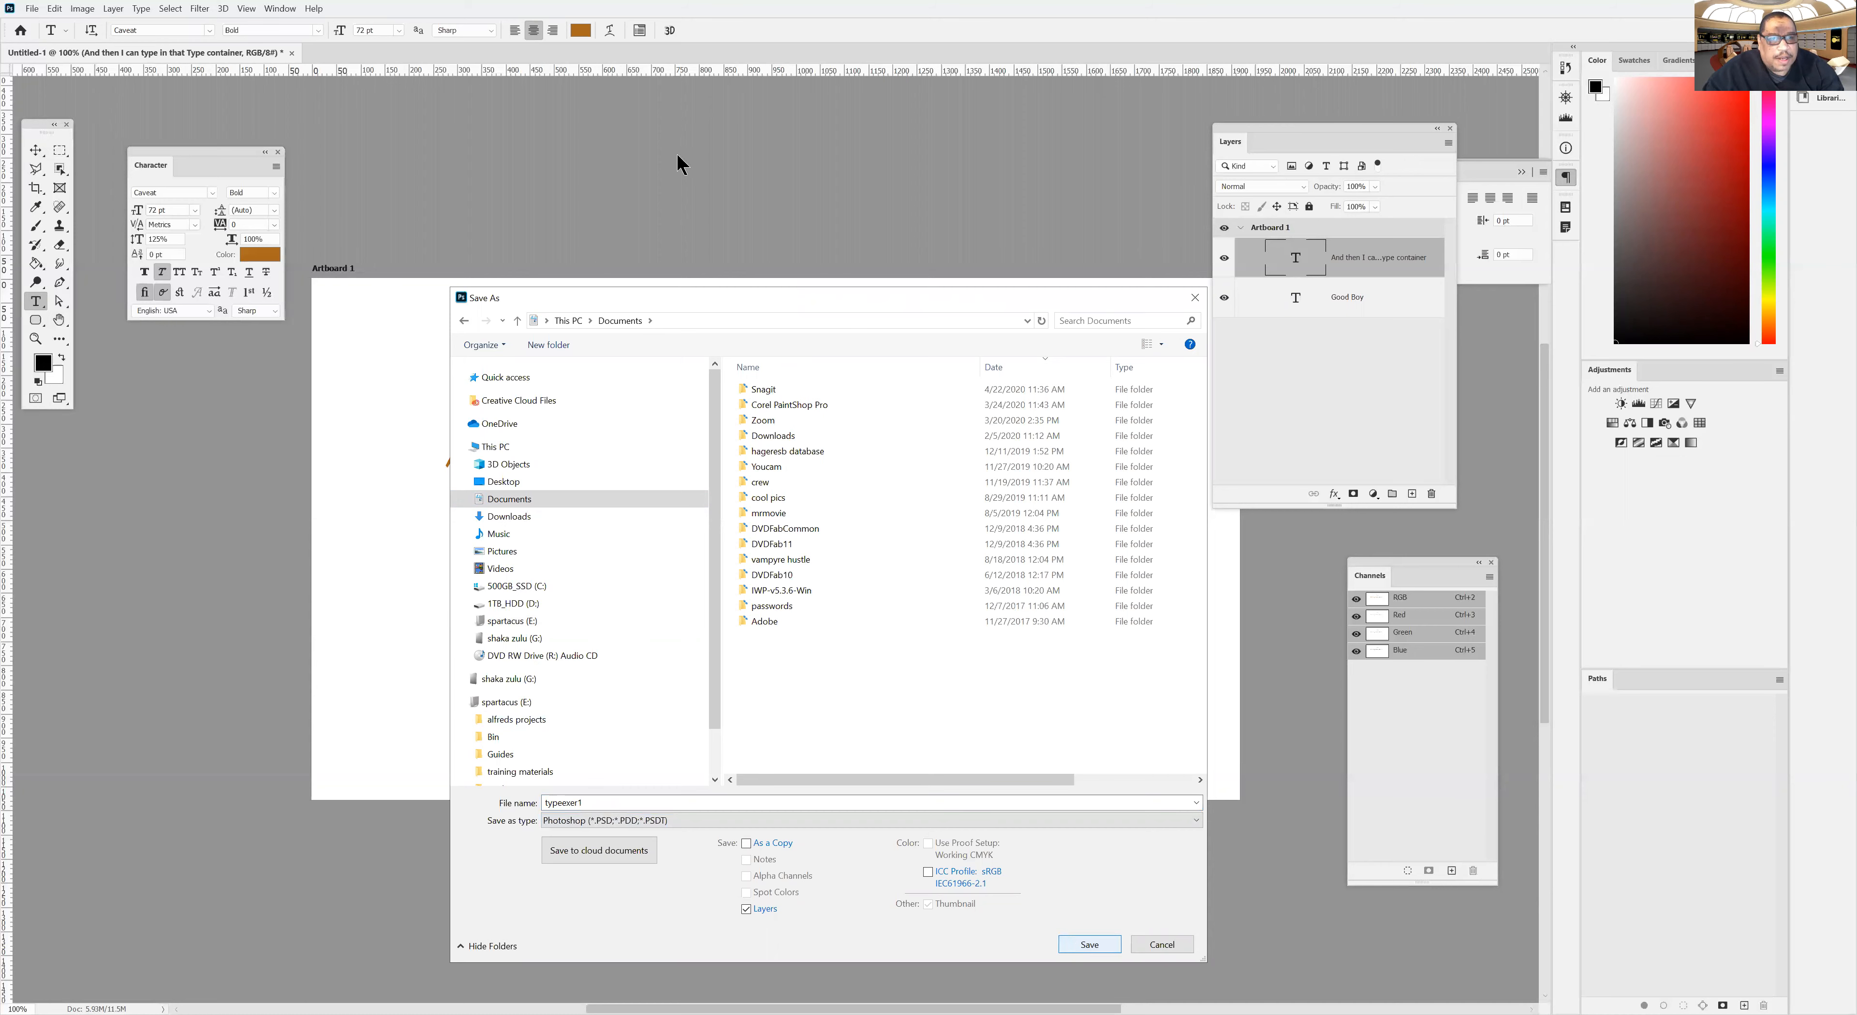
pyautogui.click(680, 161)
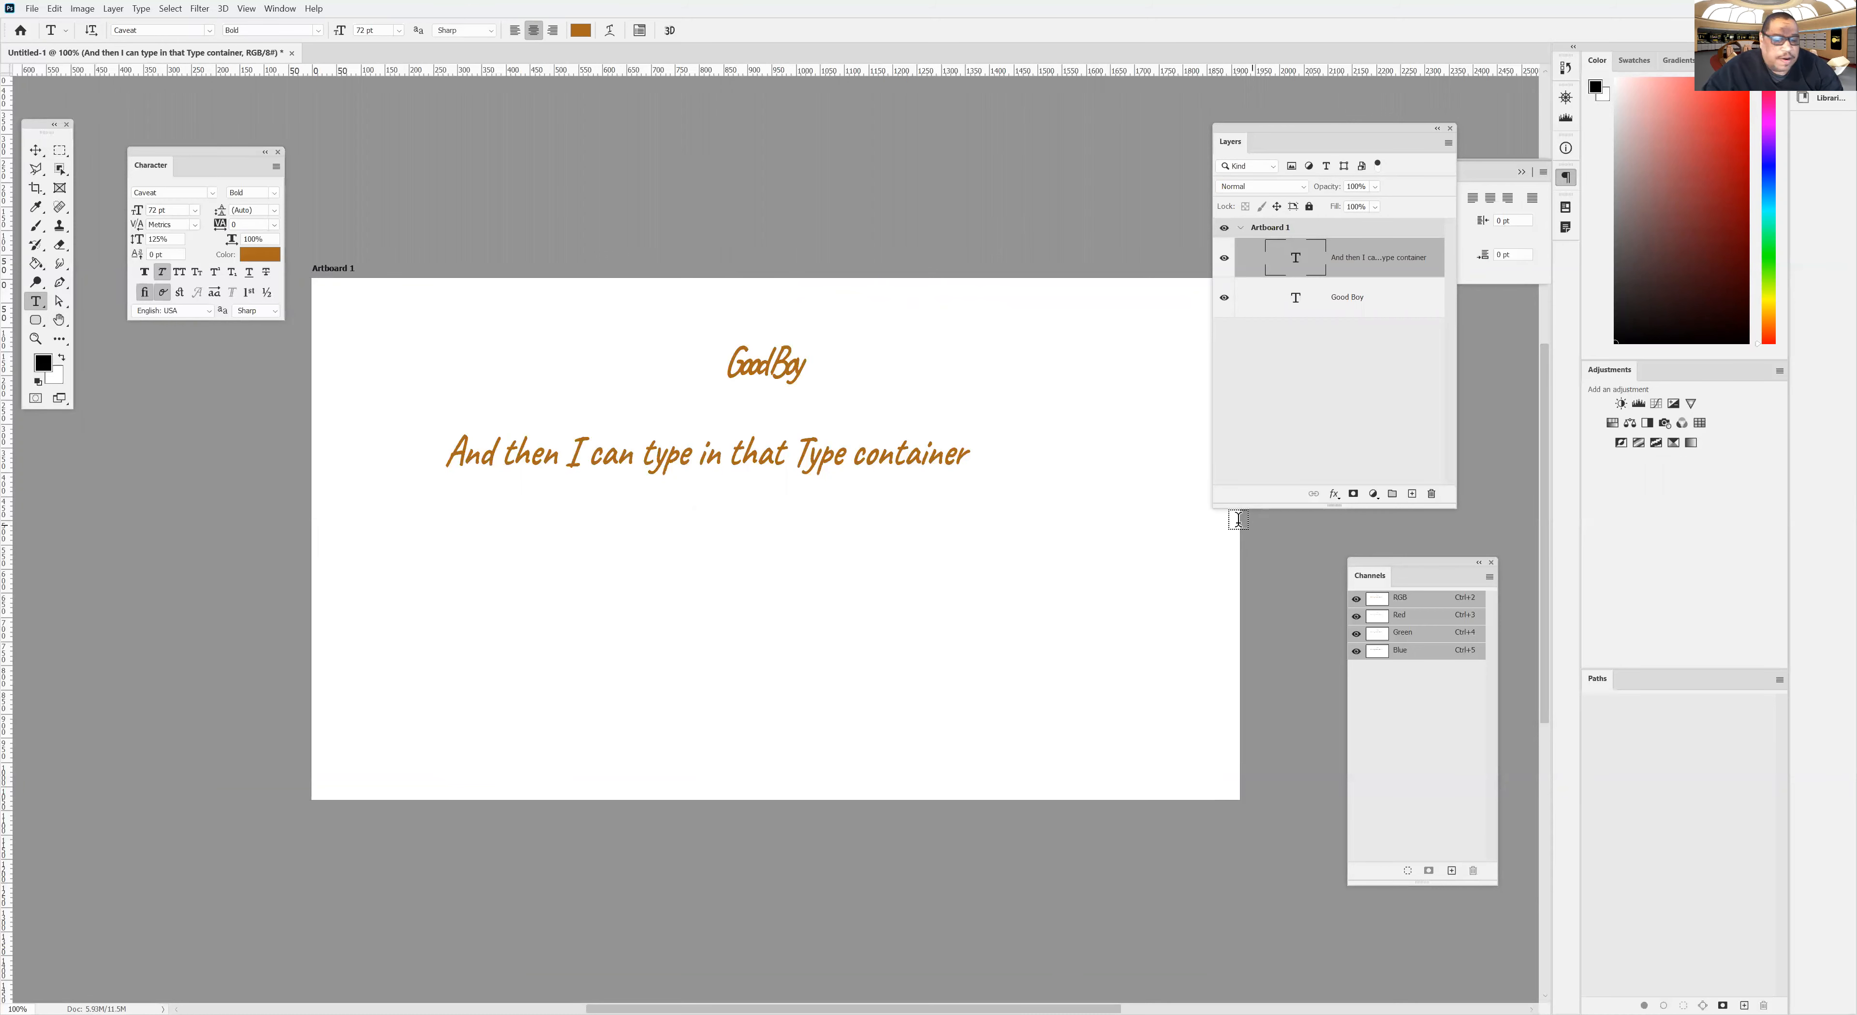
# Delete the "And then I can type in that Type container" text layer.
pyautogui.click(1294, 299)
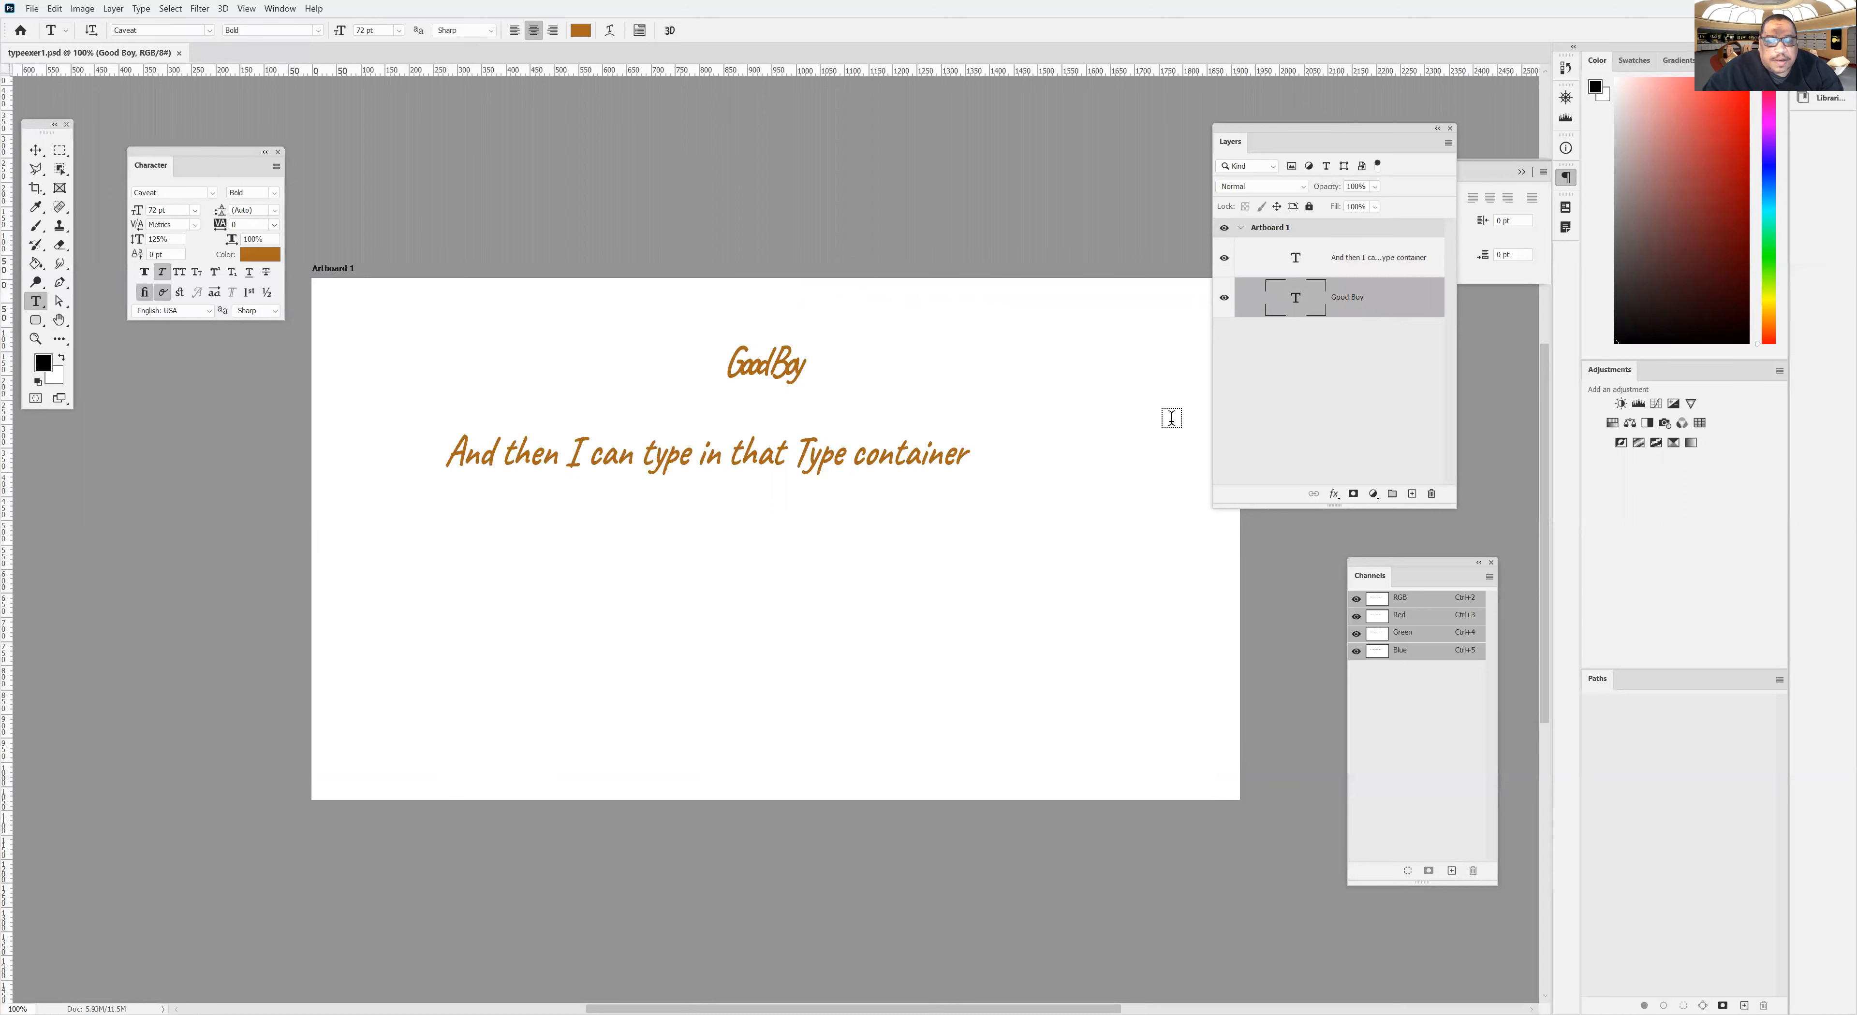
pyautogui.click(1352, 260)
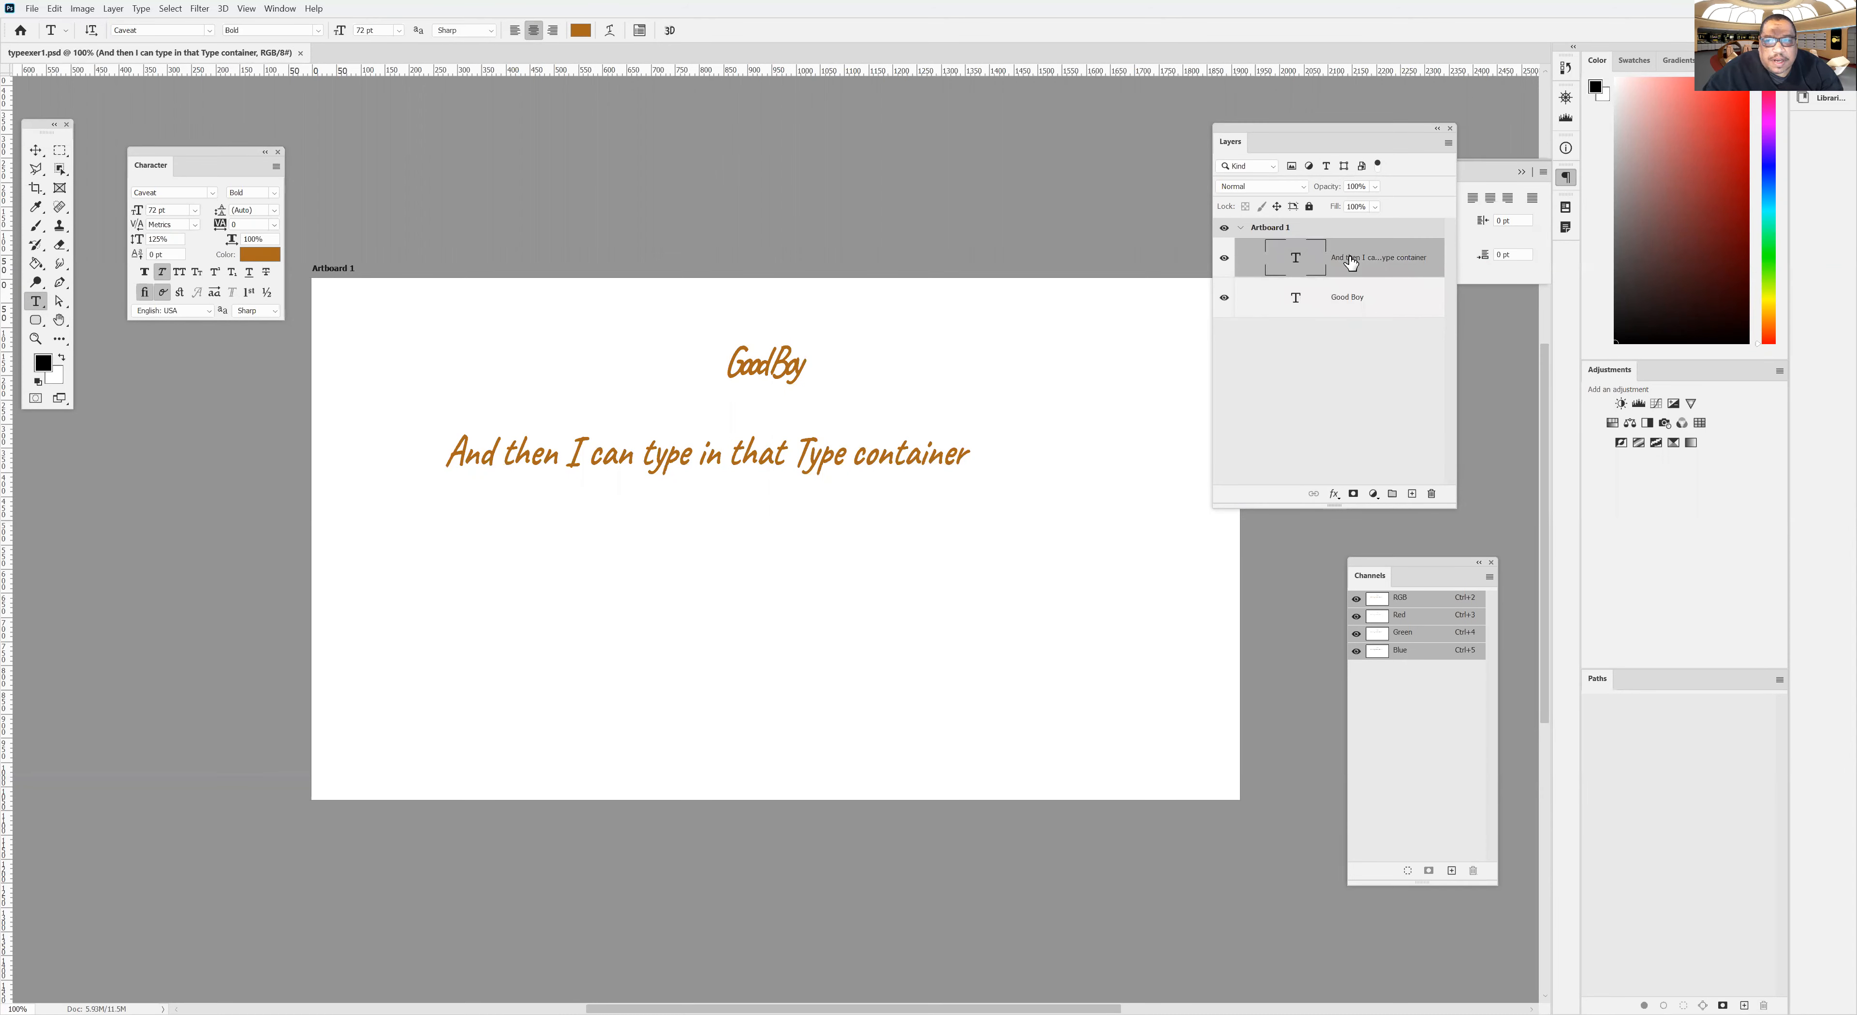
pyautogui.moveTo(1351, 263); pyautogui.dragTo(1431, 494)
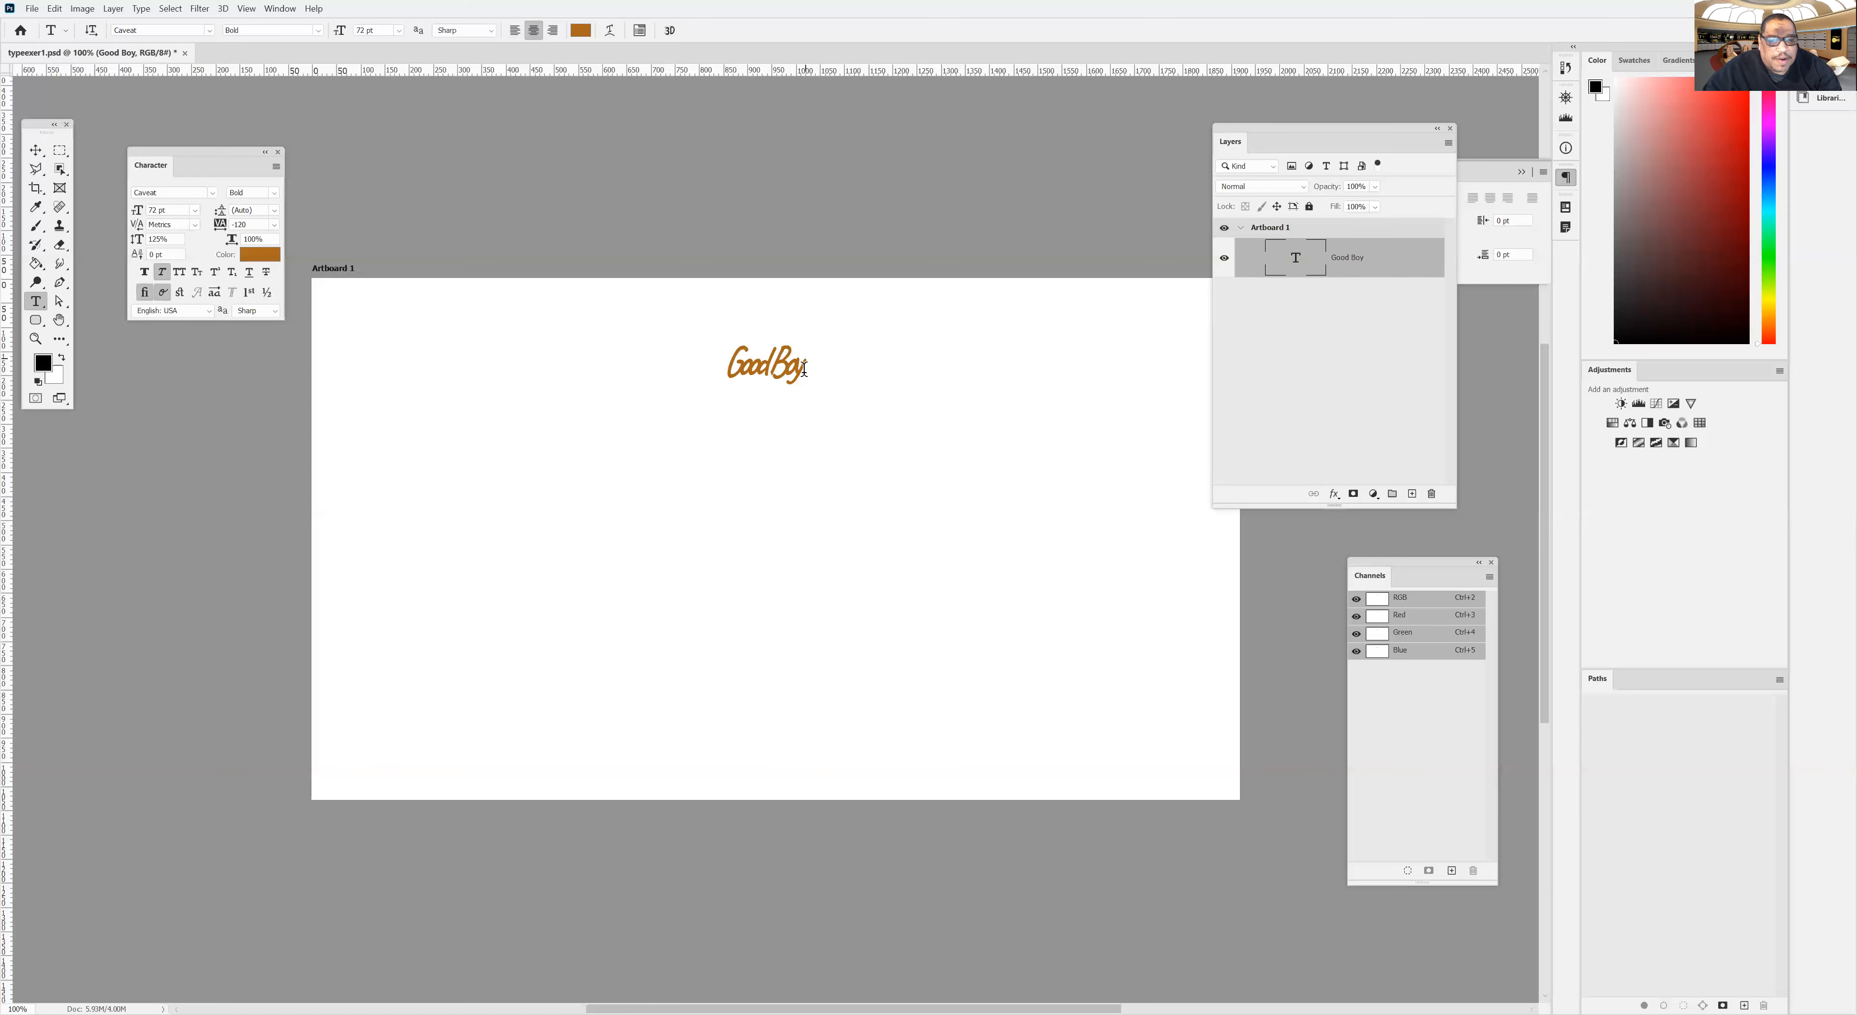
pyautogui.click(736, 369)
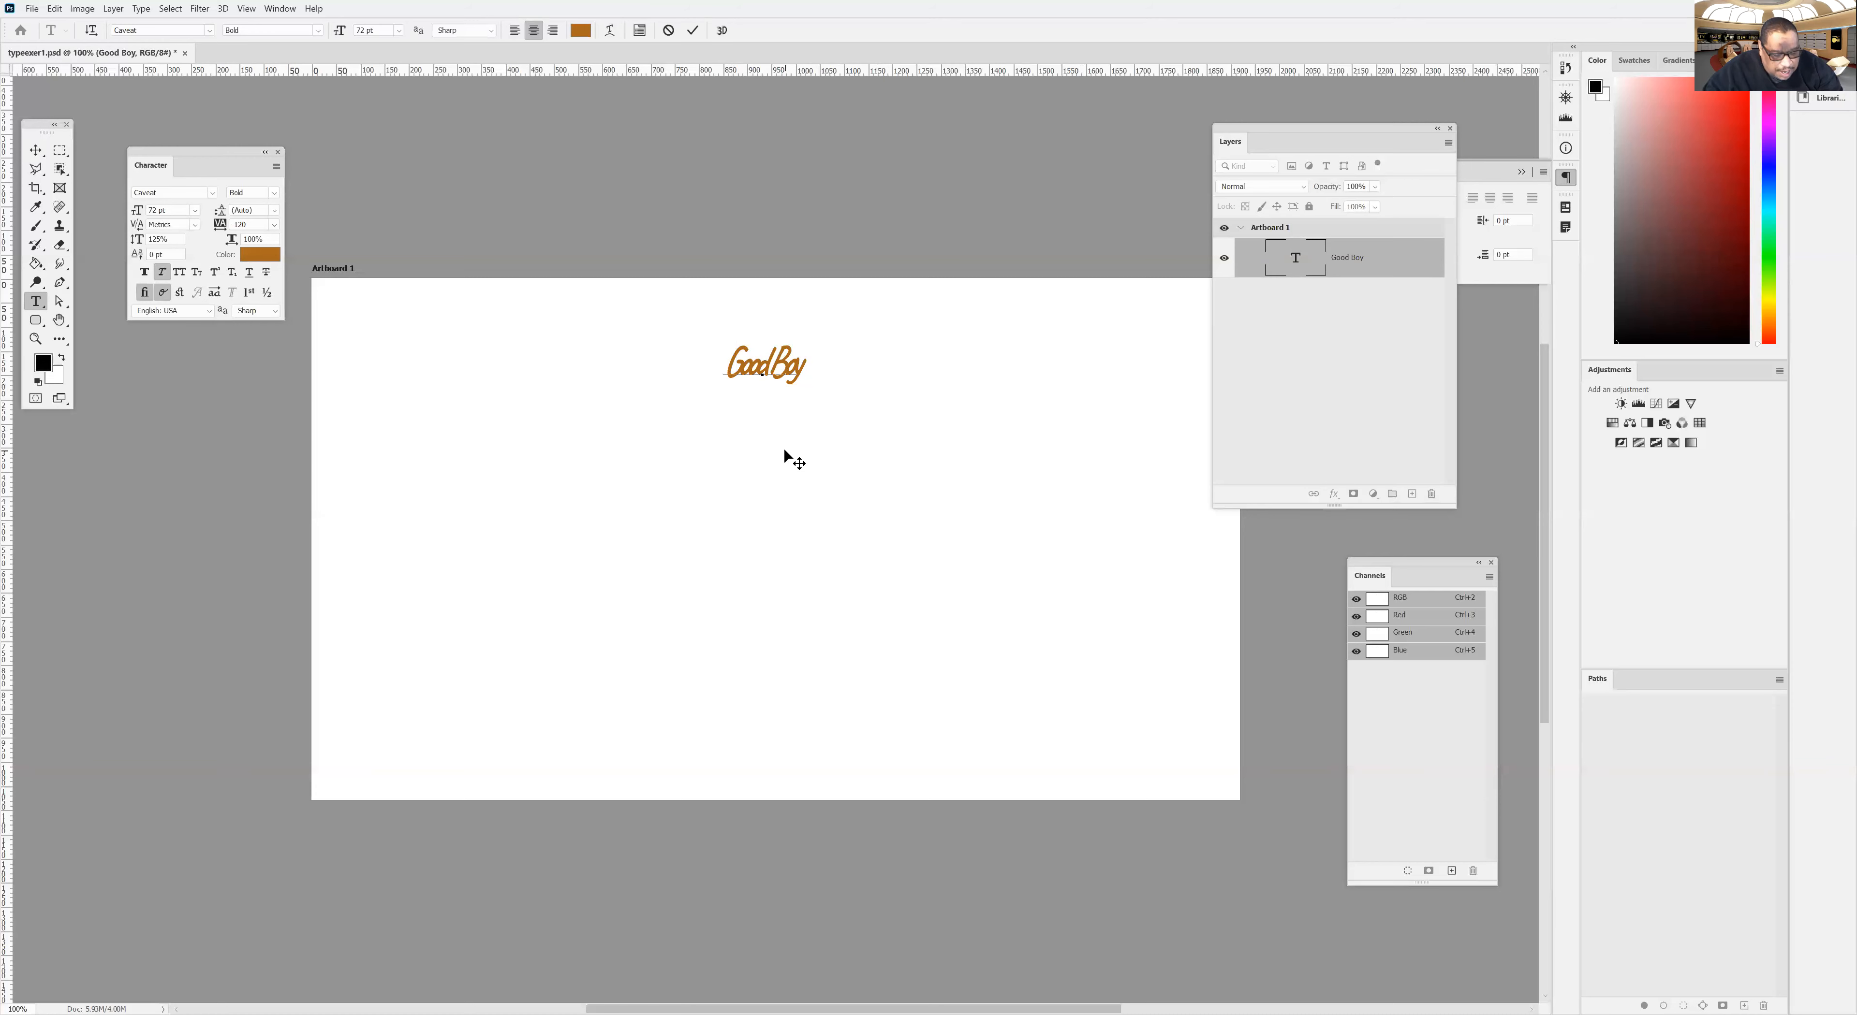
pyautogui.write('o')
pyautogui.press('BackSpace')
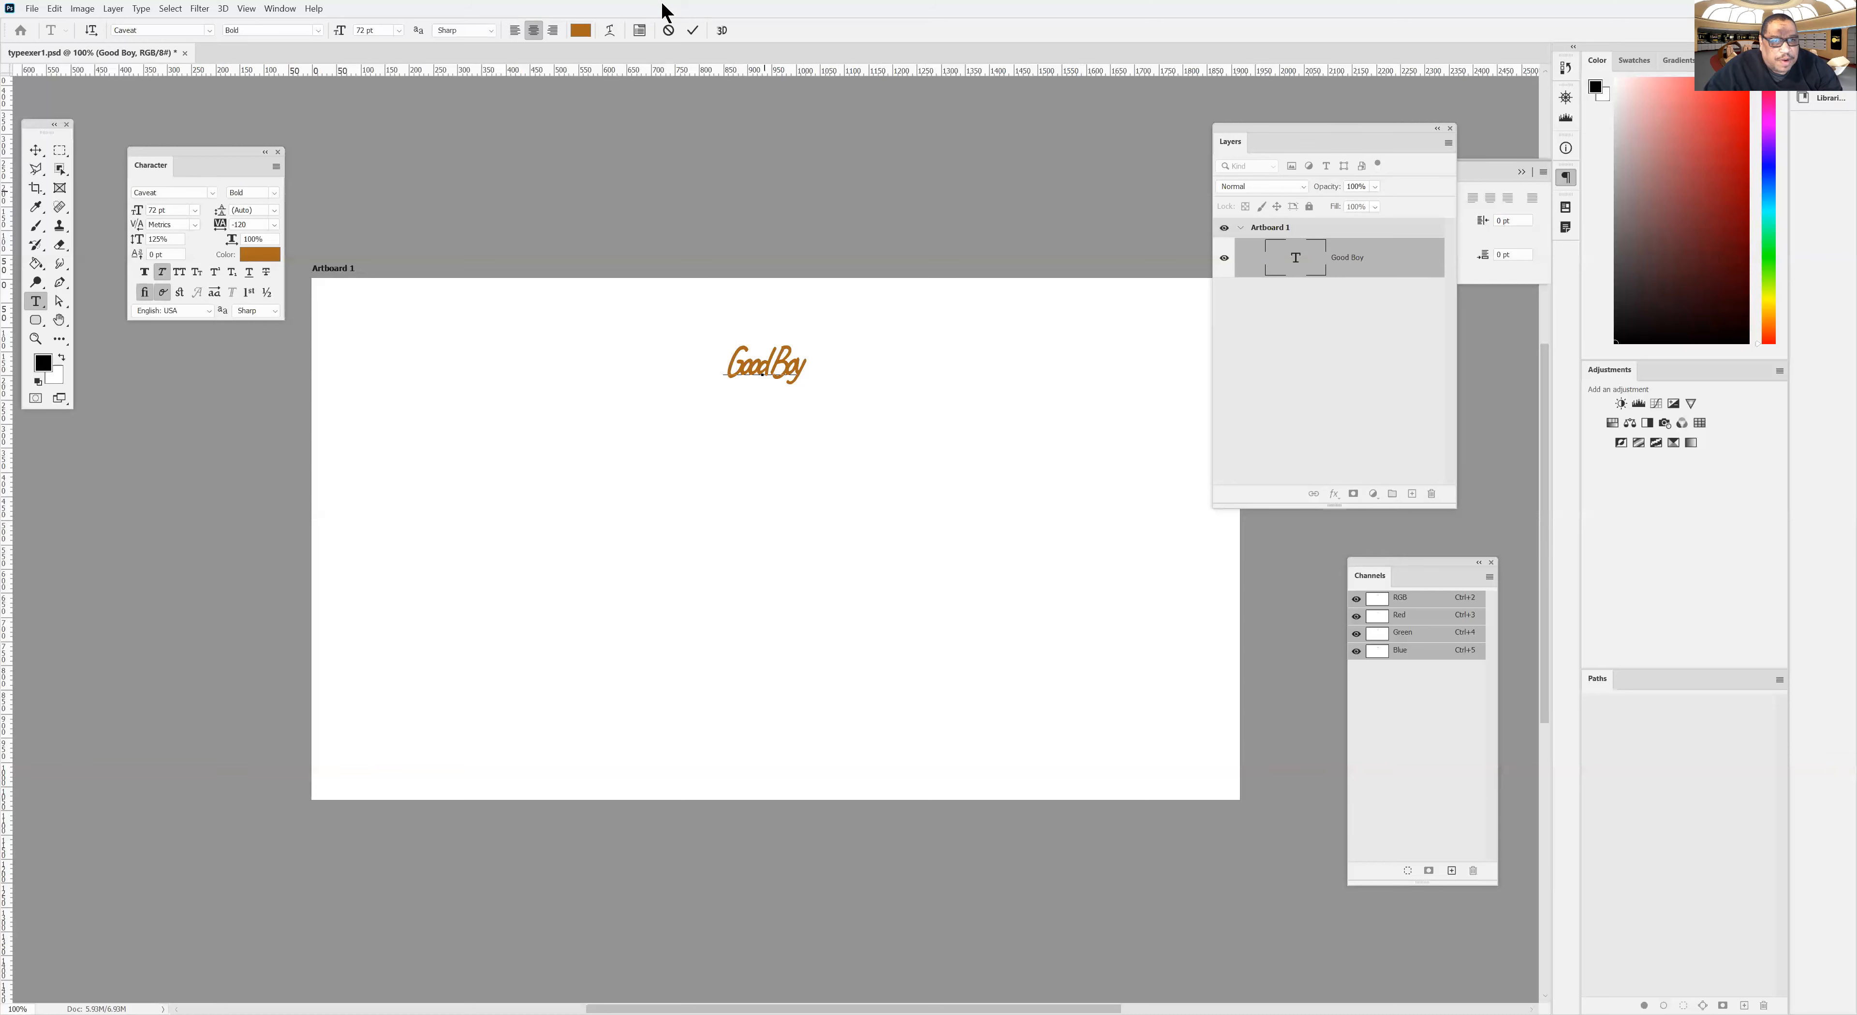
pyautogui.click(693, 30)
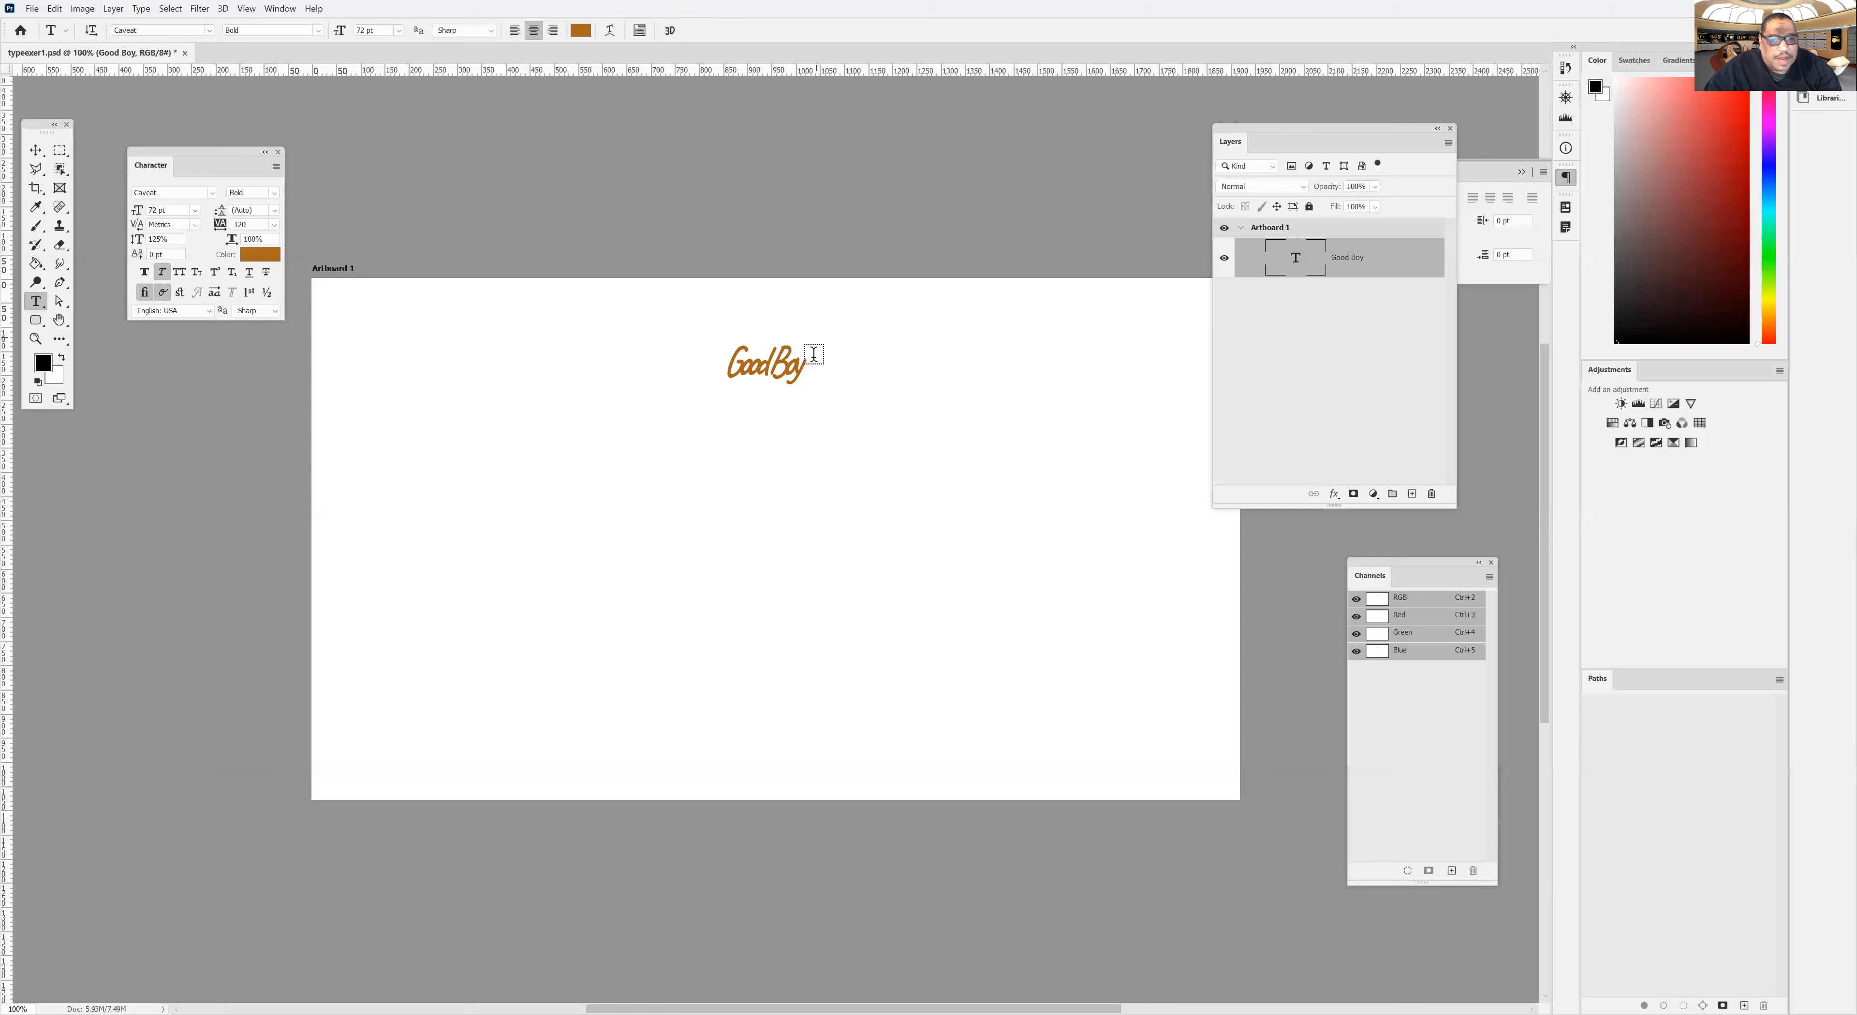
pyautogui.click(822, 373)
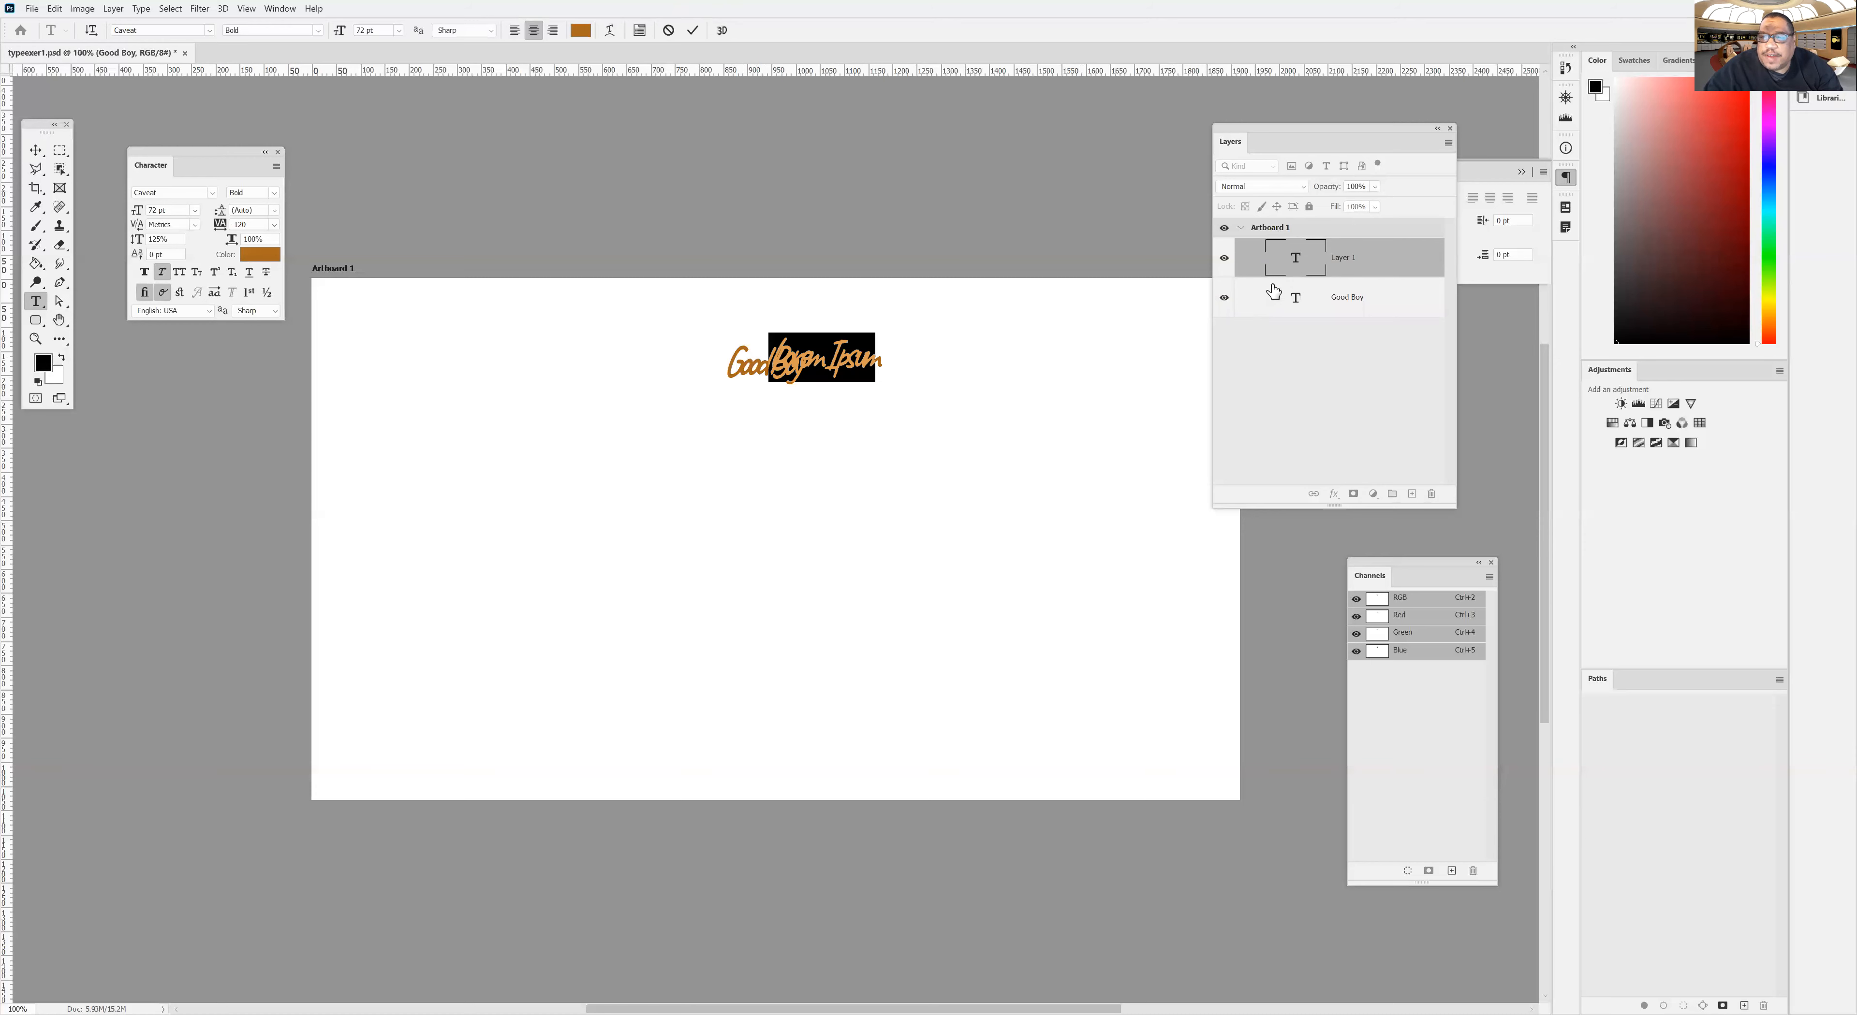
pyautogui.click(1297, 262)
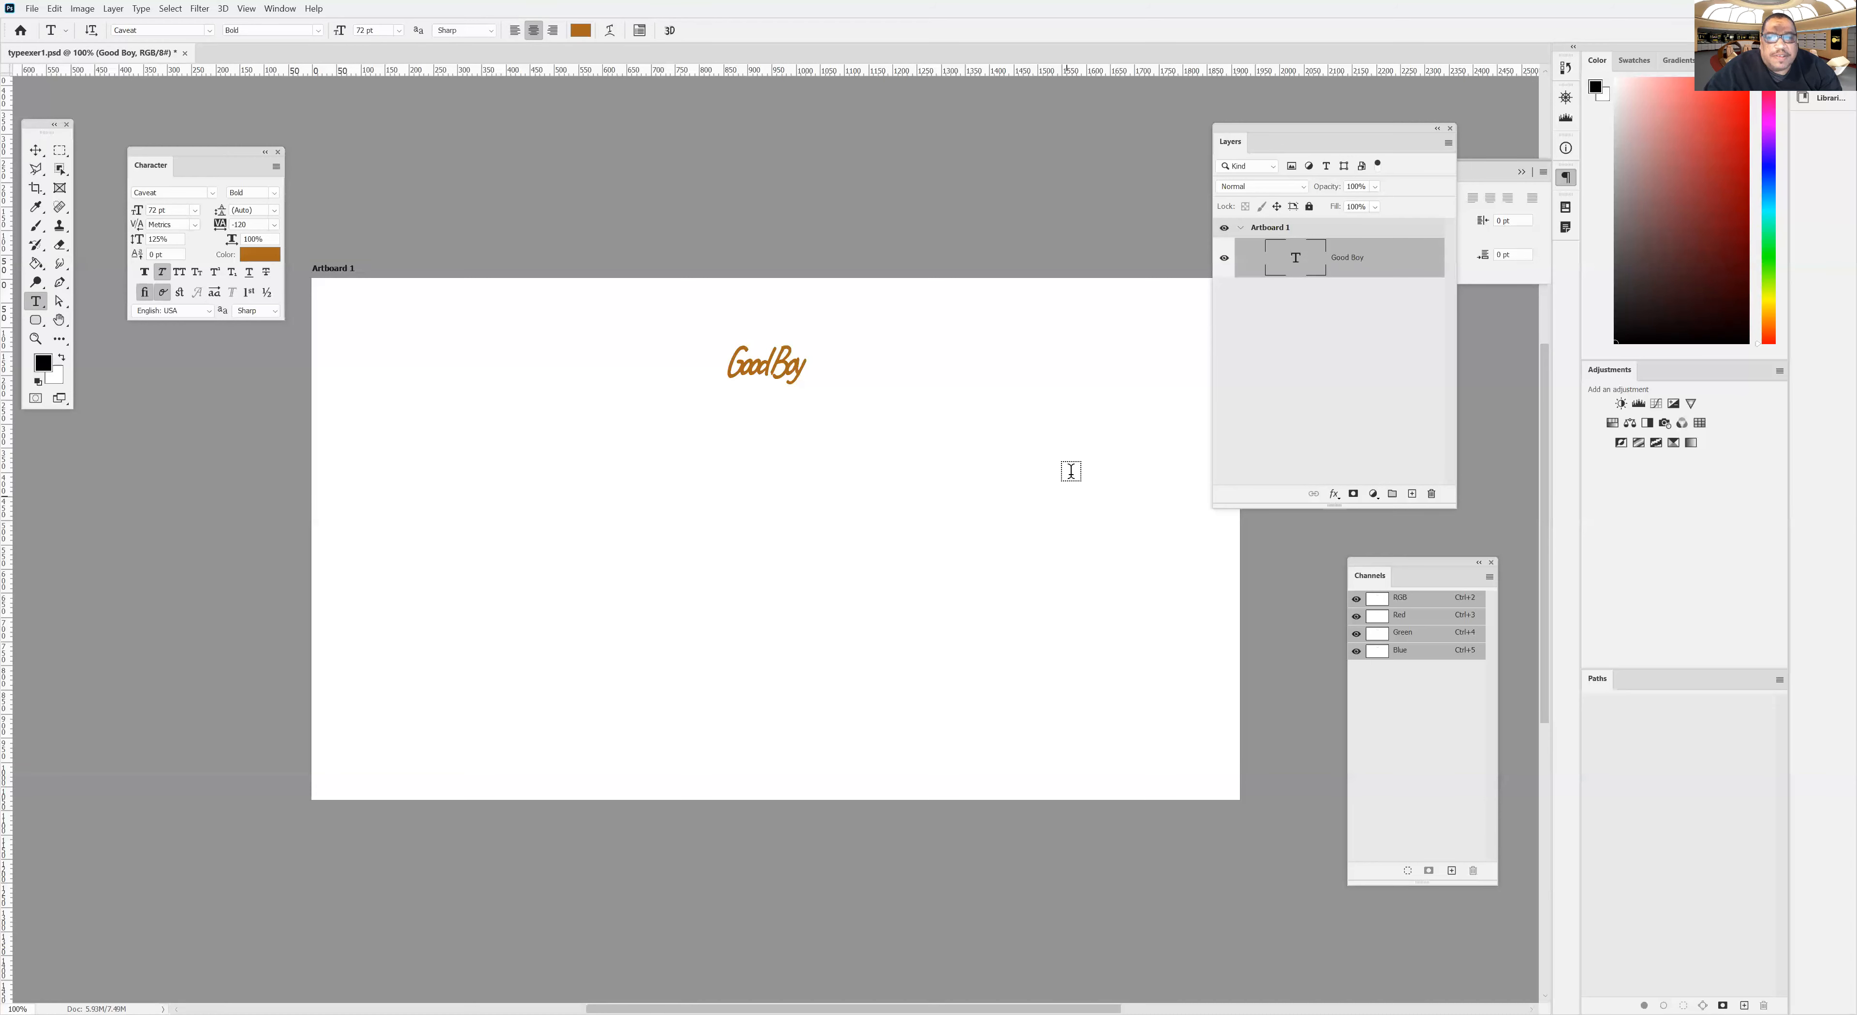
# Select the "Good Boy" text and preview it in other fonts with the font filter set to All Classes.
pyautogui.doubleClick(1294, 261)
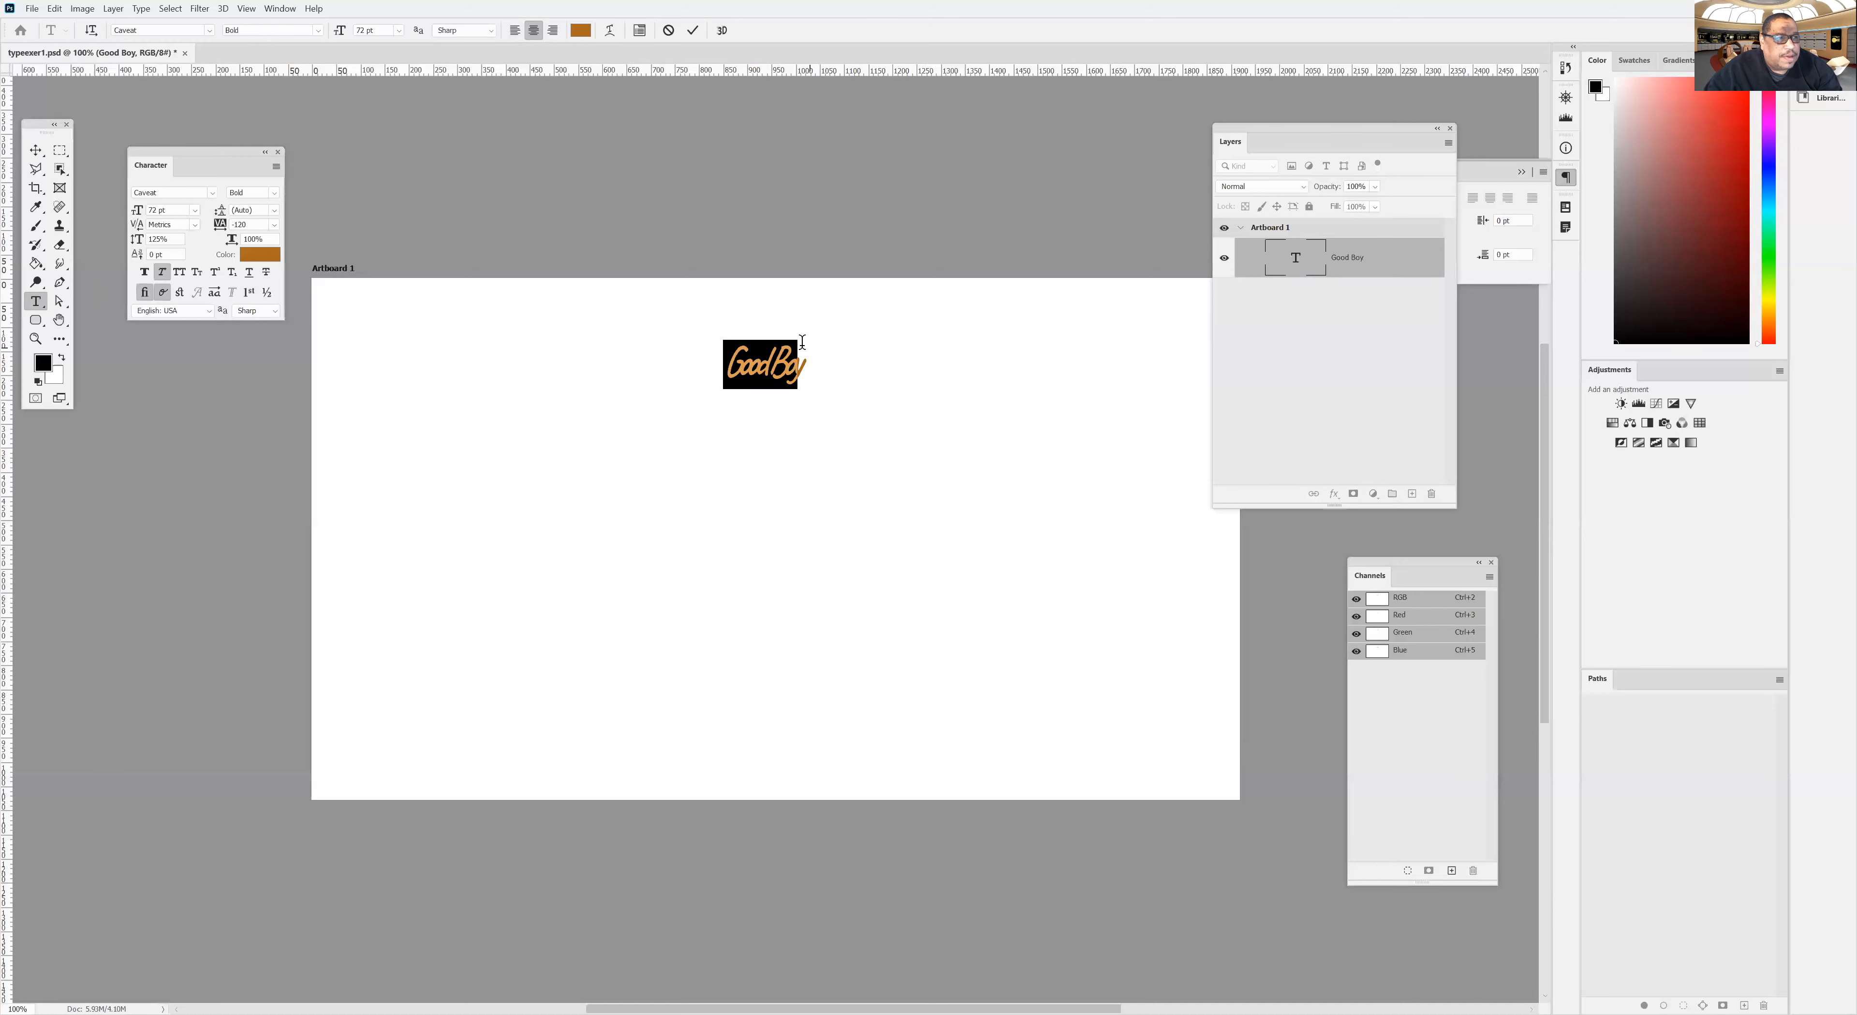
pyautogui.click(208, 30)
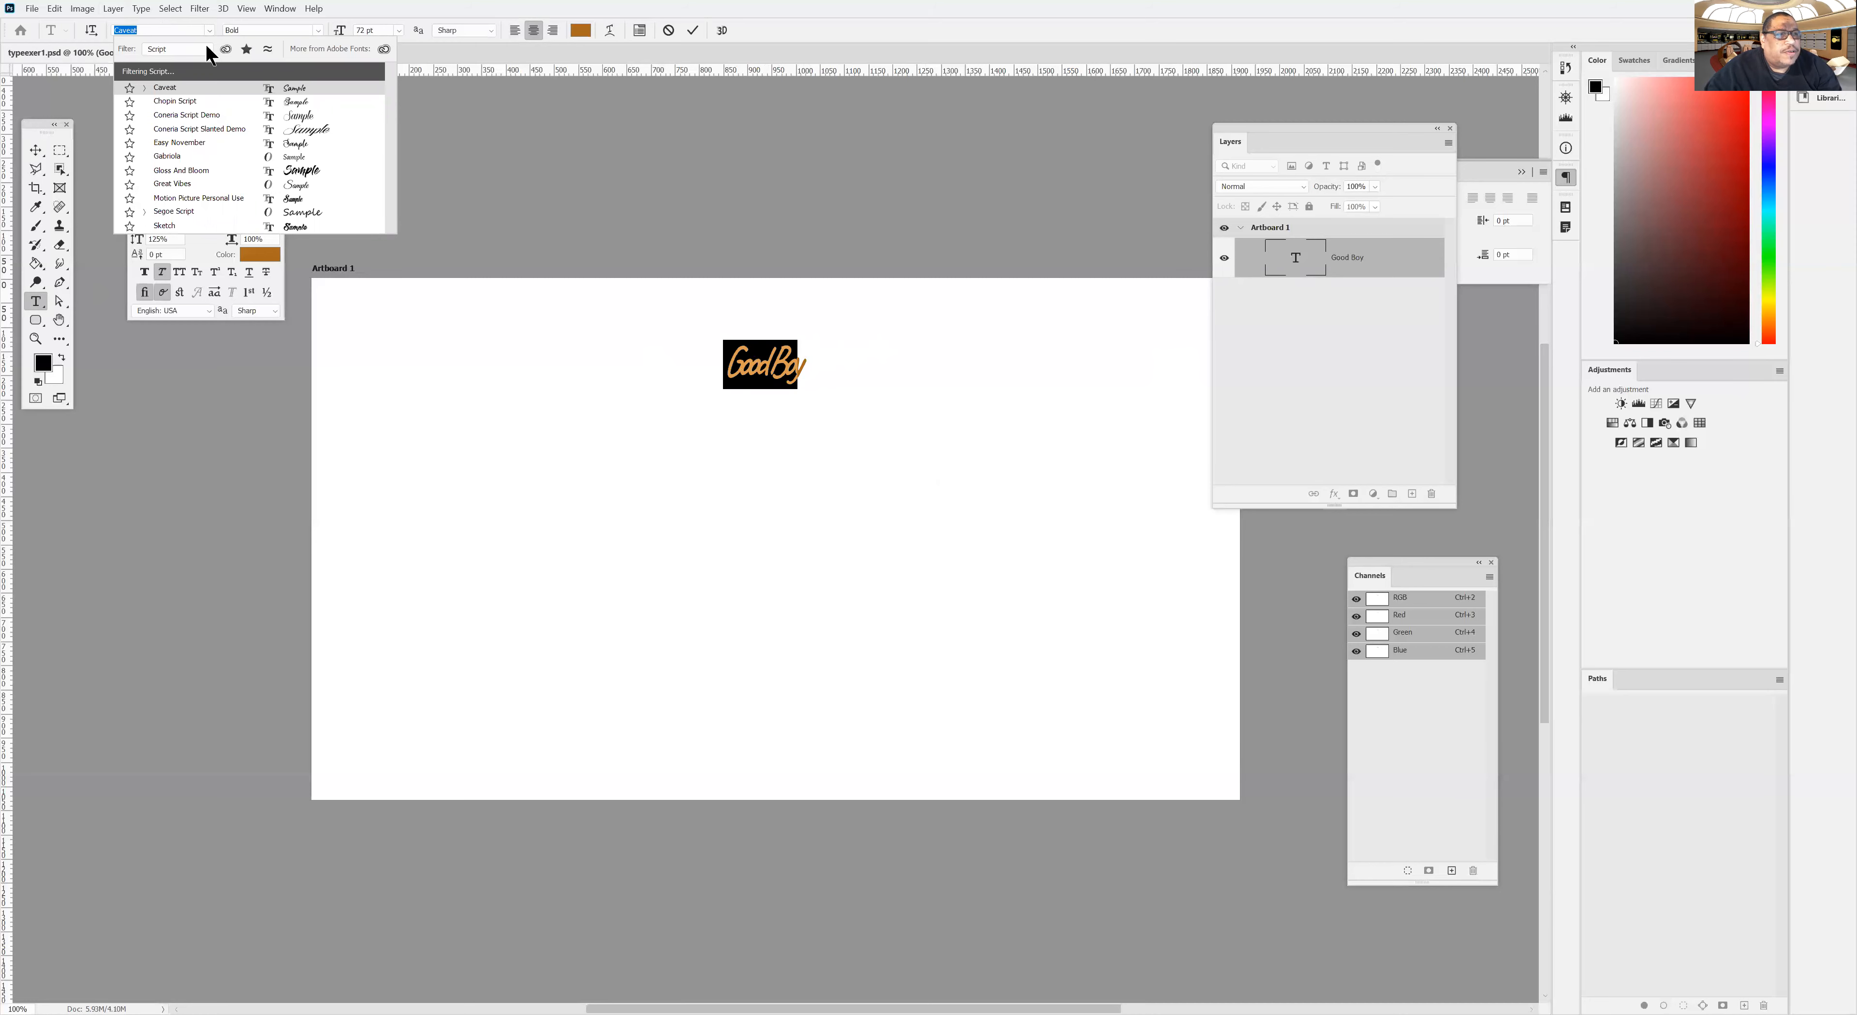
pyautogui.click(207, 48)
pyautogui.click(189, 60)
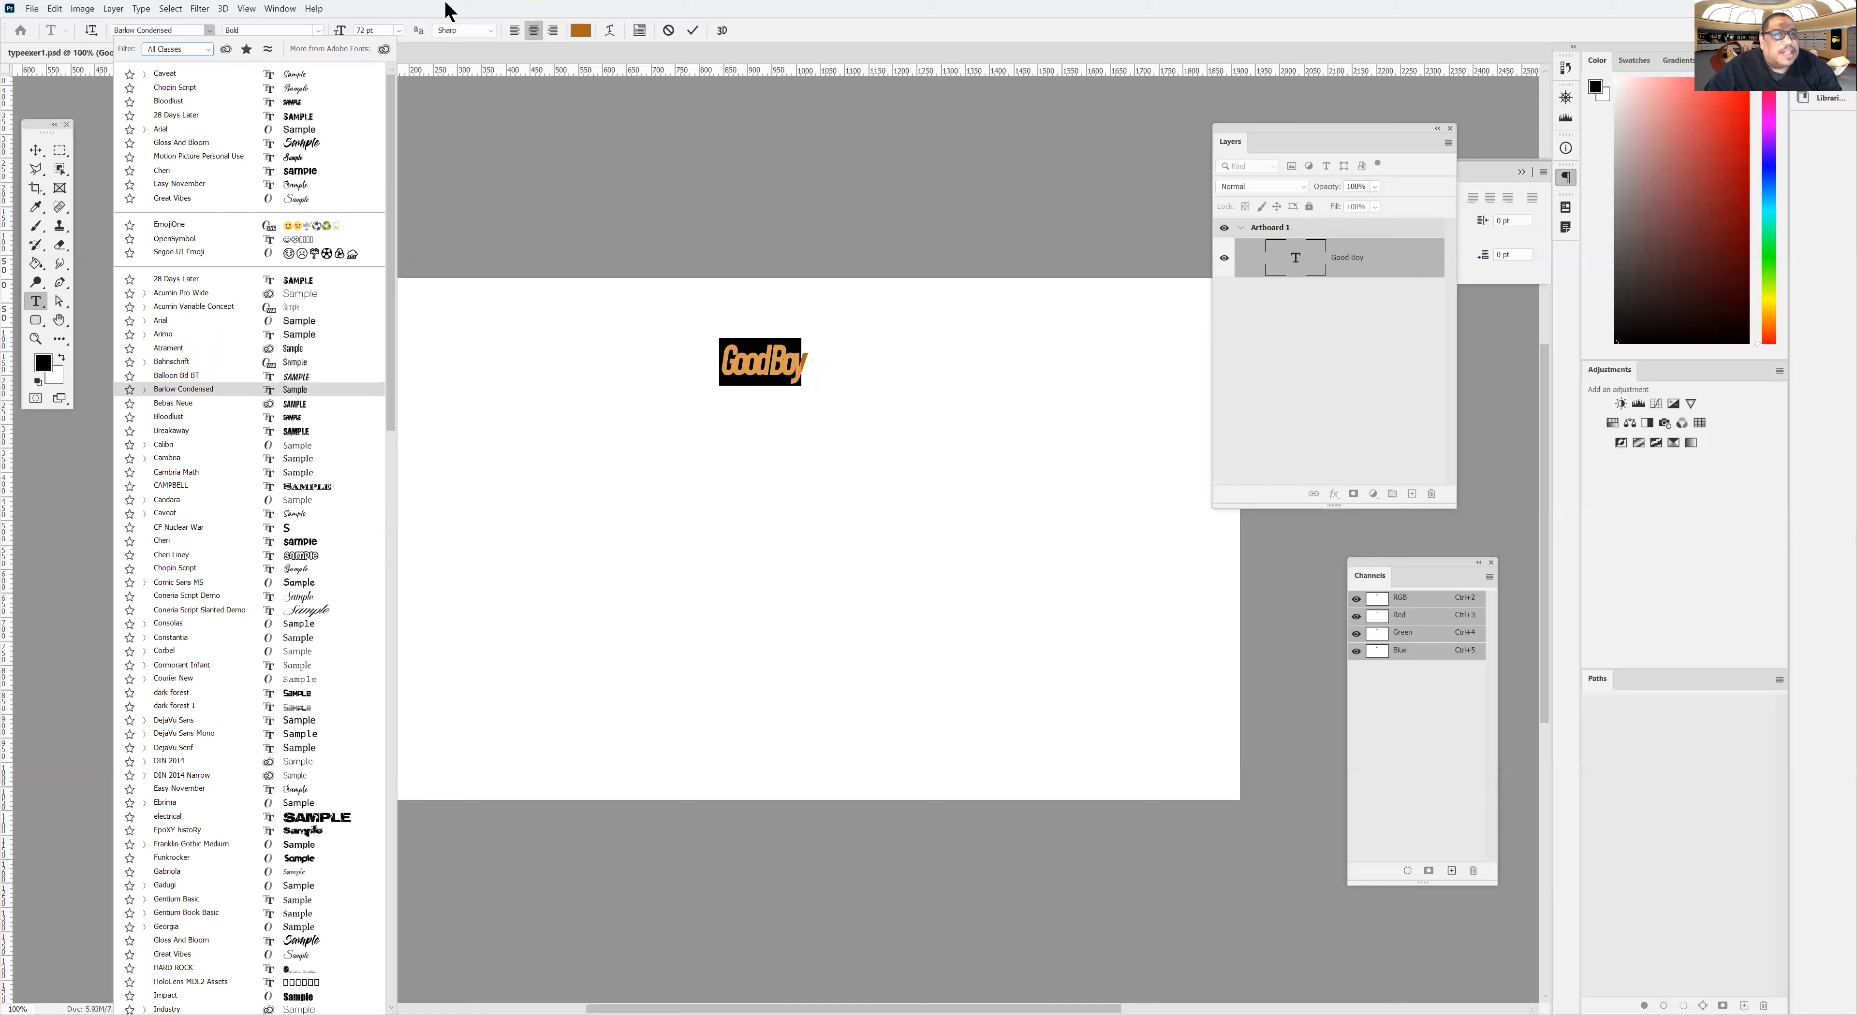
# Set the "Good Boy" text size to 300 pt and move the text down toward the artboard's centre.
pyautogui.click(391, 34)
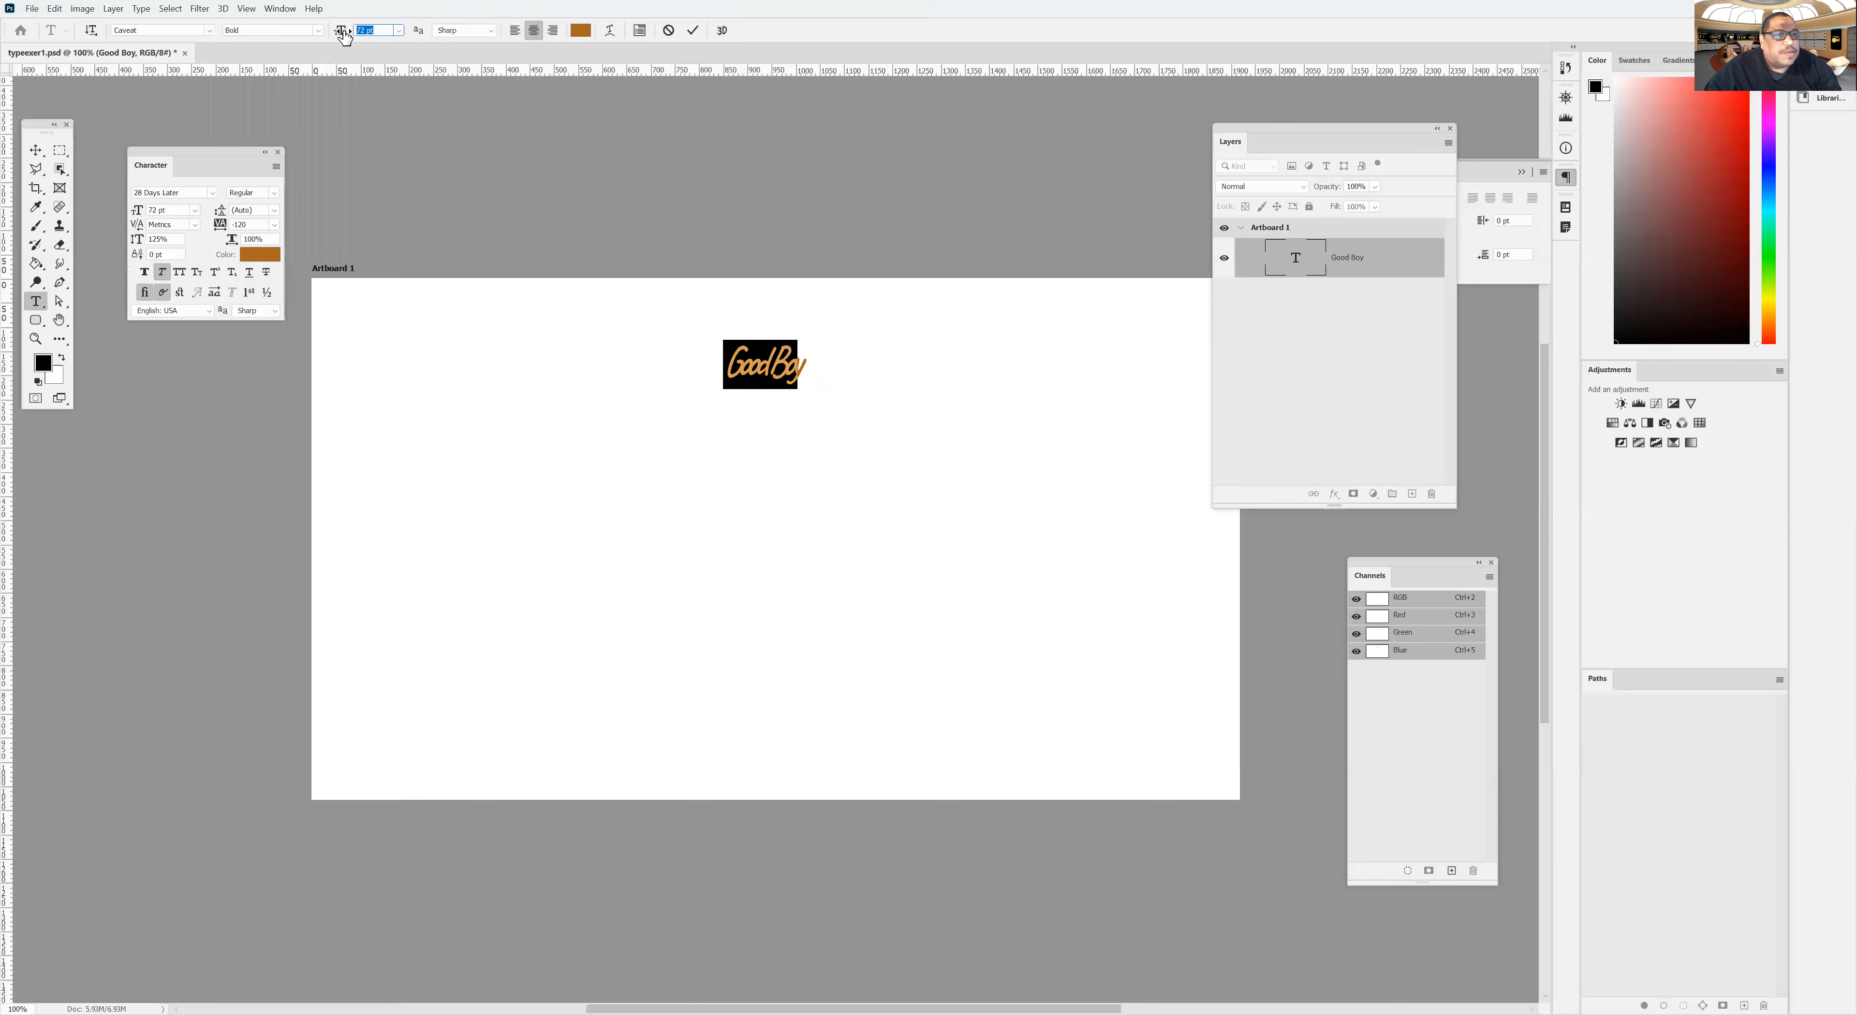
pyautogui.write('300')
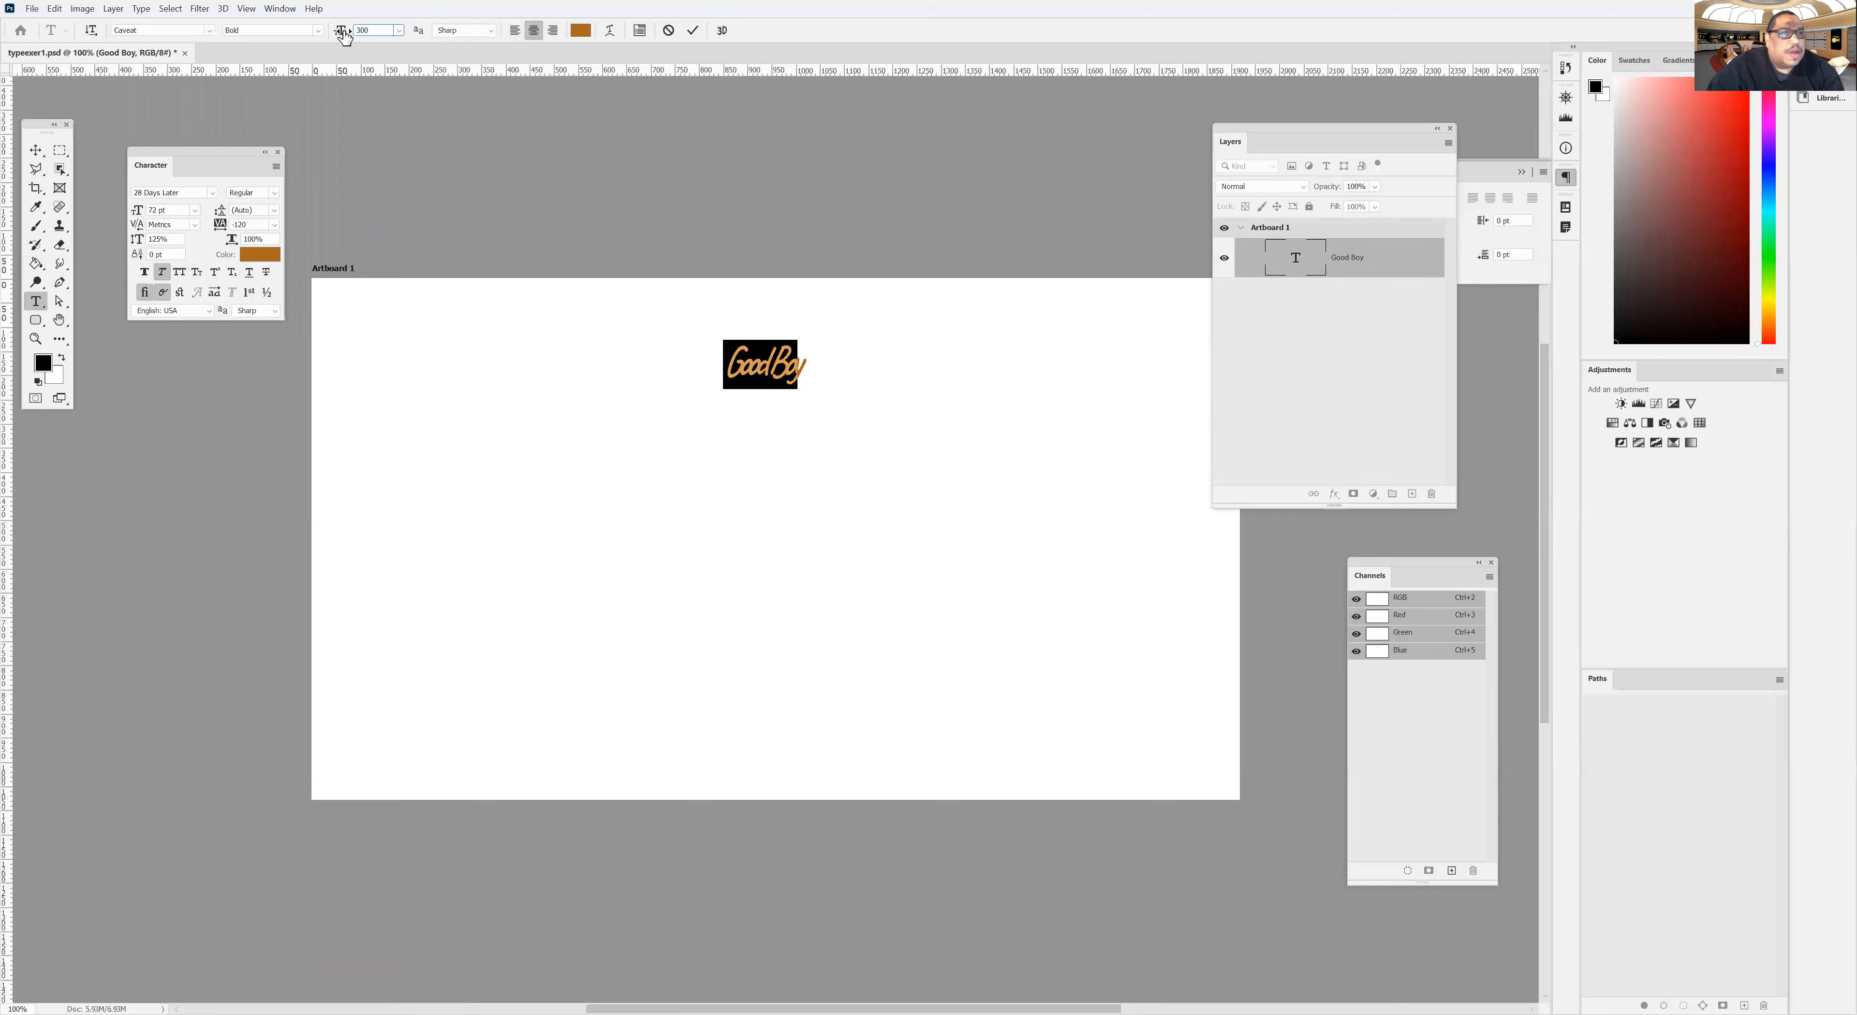
pyautogui.press('Return')
pyautogui.click(35, 150)
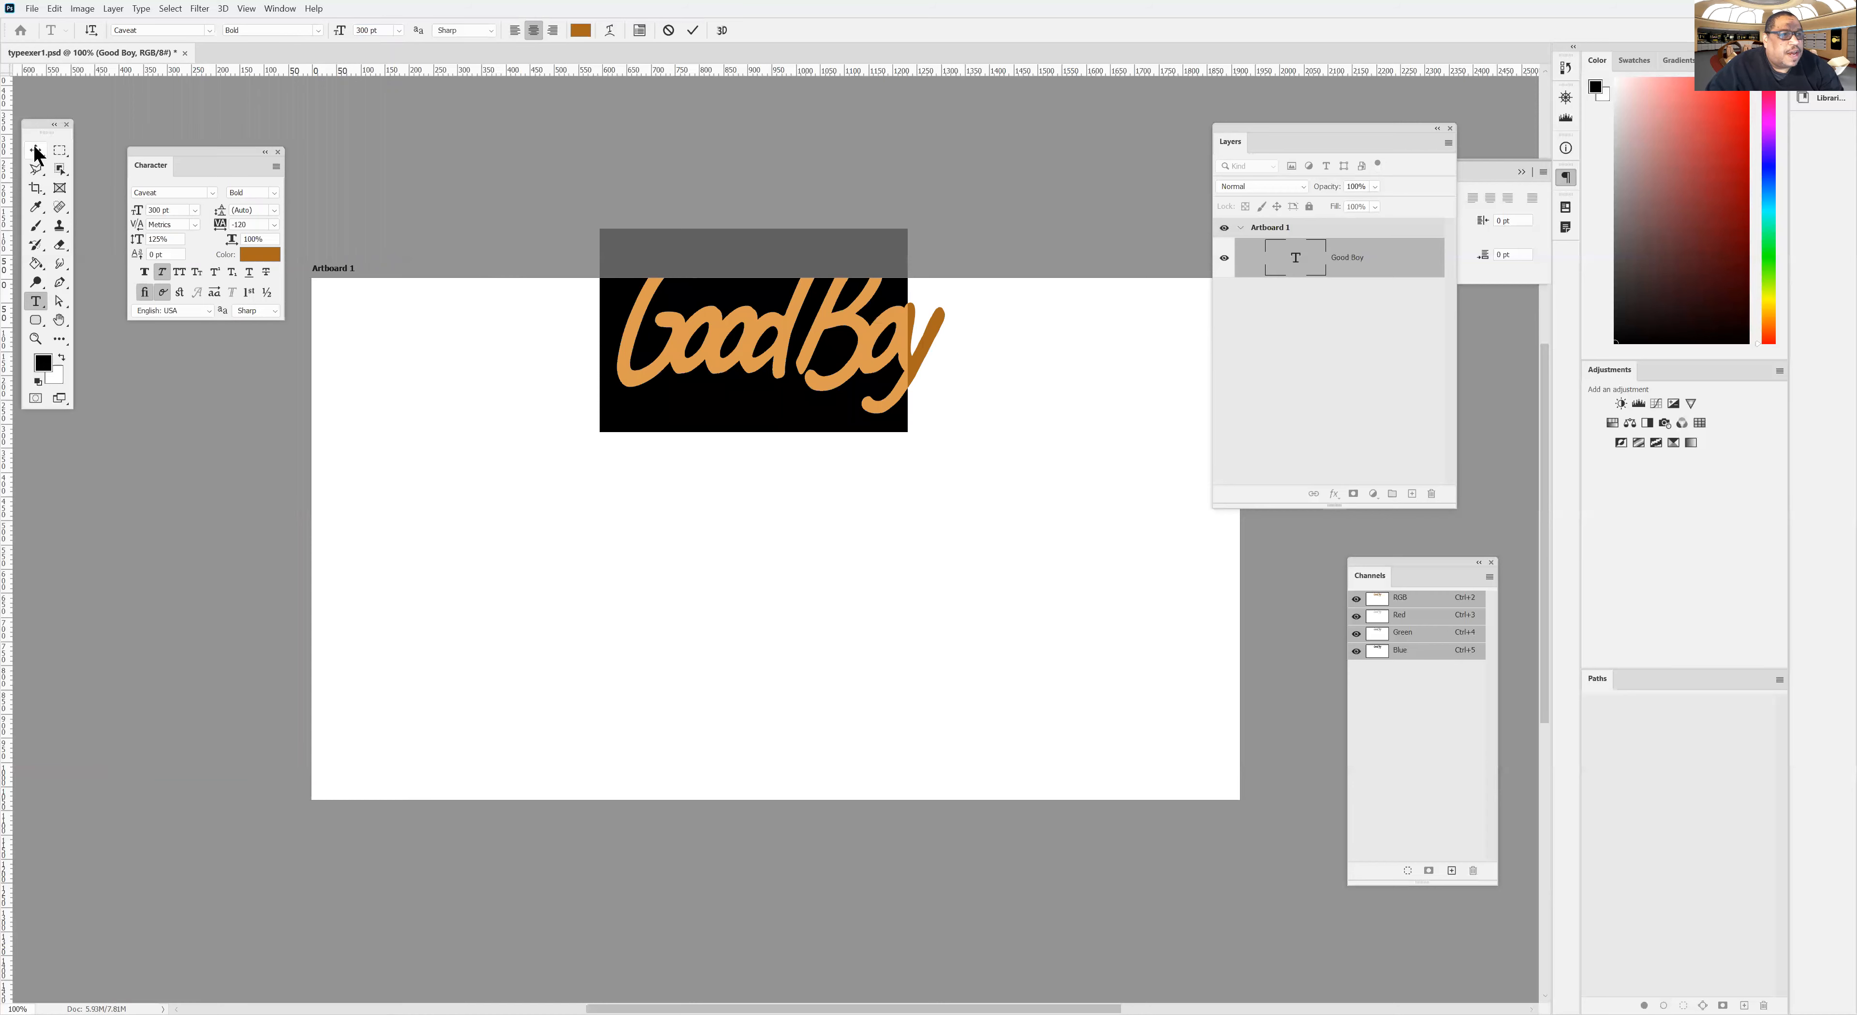
pyautogui.moveTo(754, 361); pyautogui.dragTo(767, 543)
# Preview the "Good Boy" text in fonts from all classes, filtering in turn by Serif, Slab Serif and Sans Serif.
pyautogui.doubleClick(1286, 262)
pyautogui.click(142, 29)
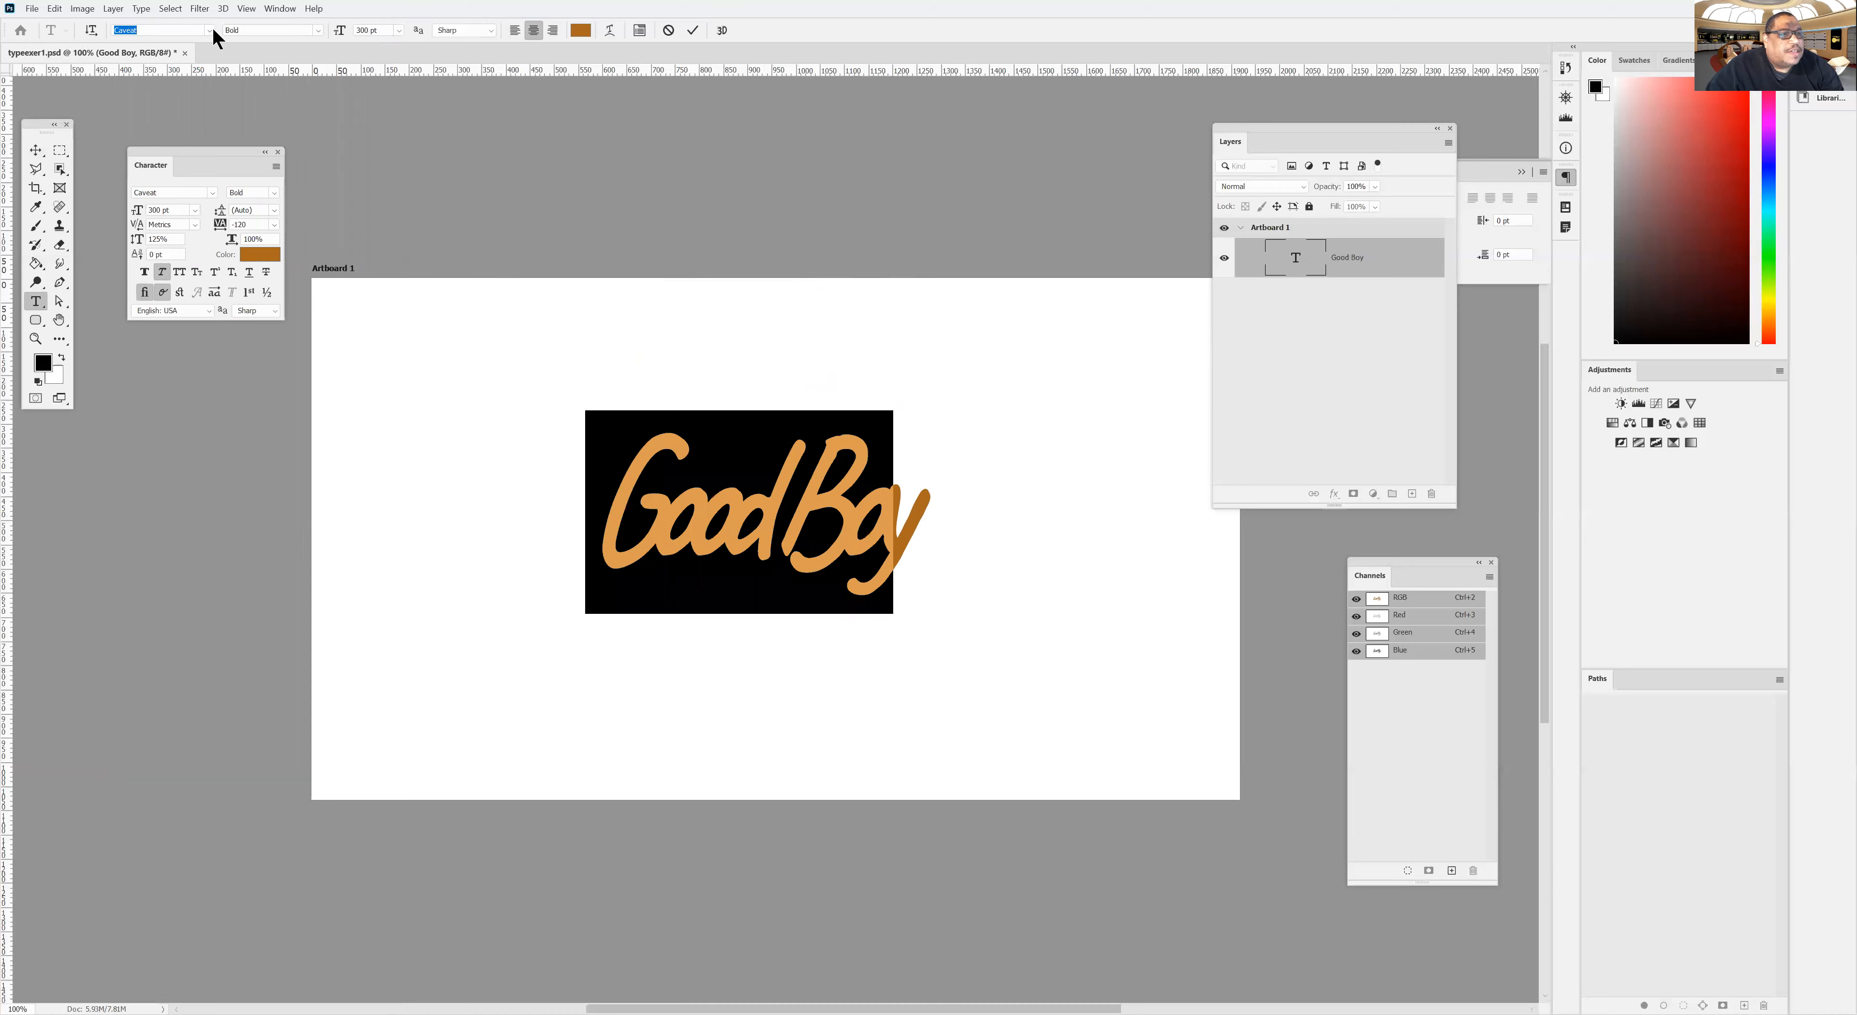
pyautogui.click(205, 188)
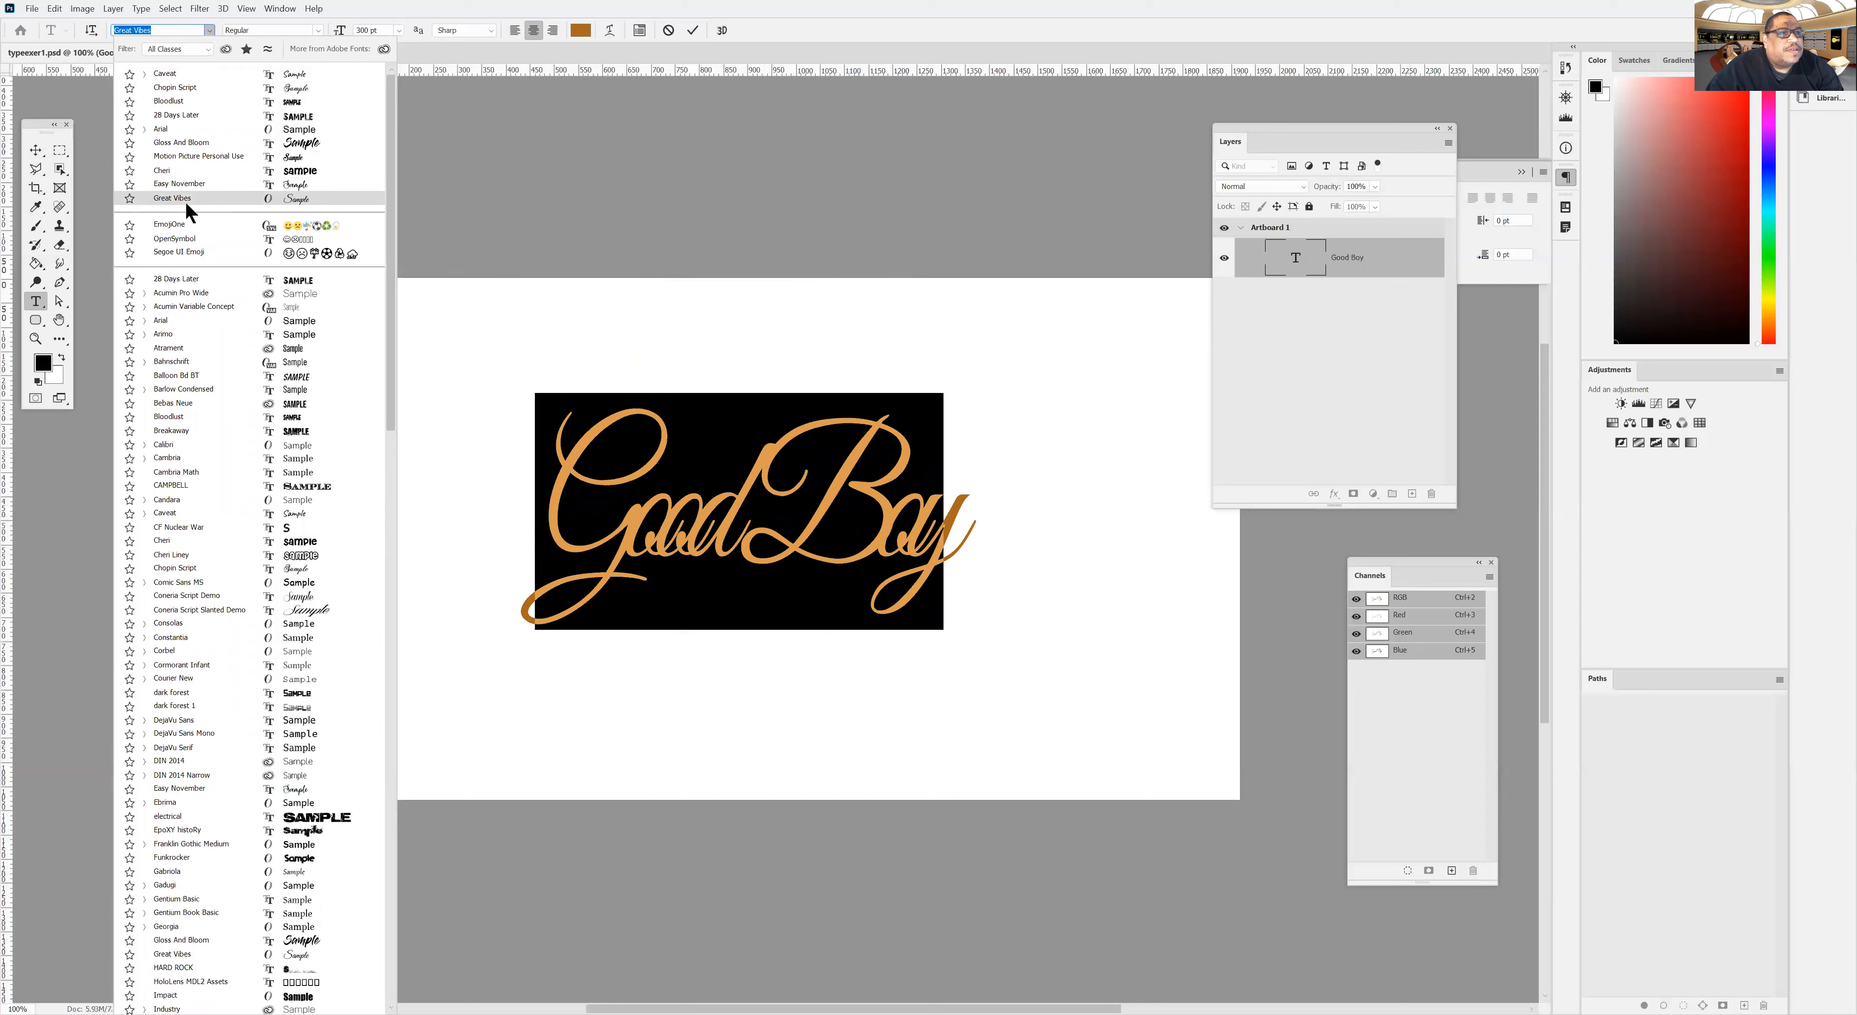
pyautogui.click(176, 45)
pyautogui.click(158, 86)
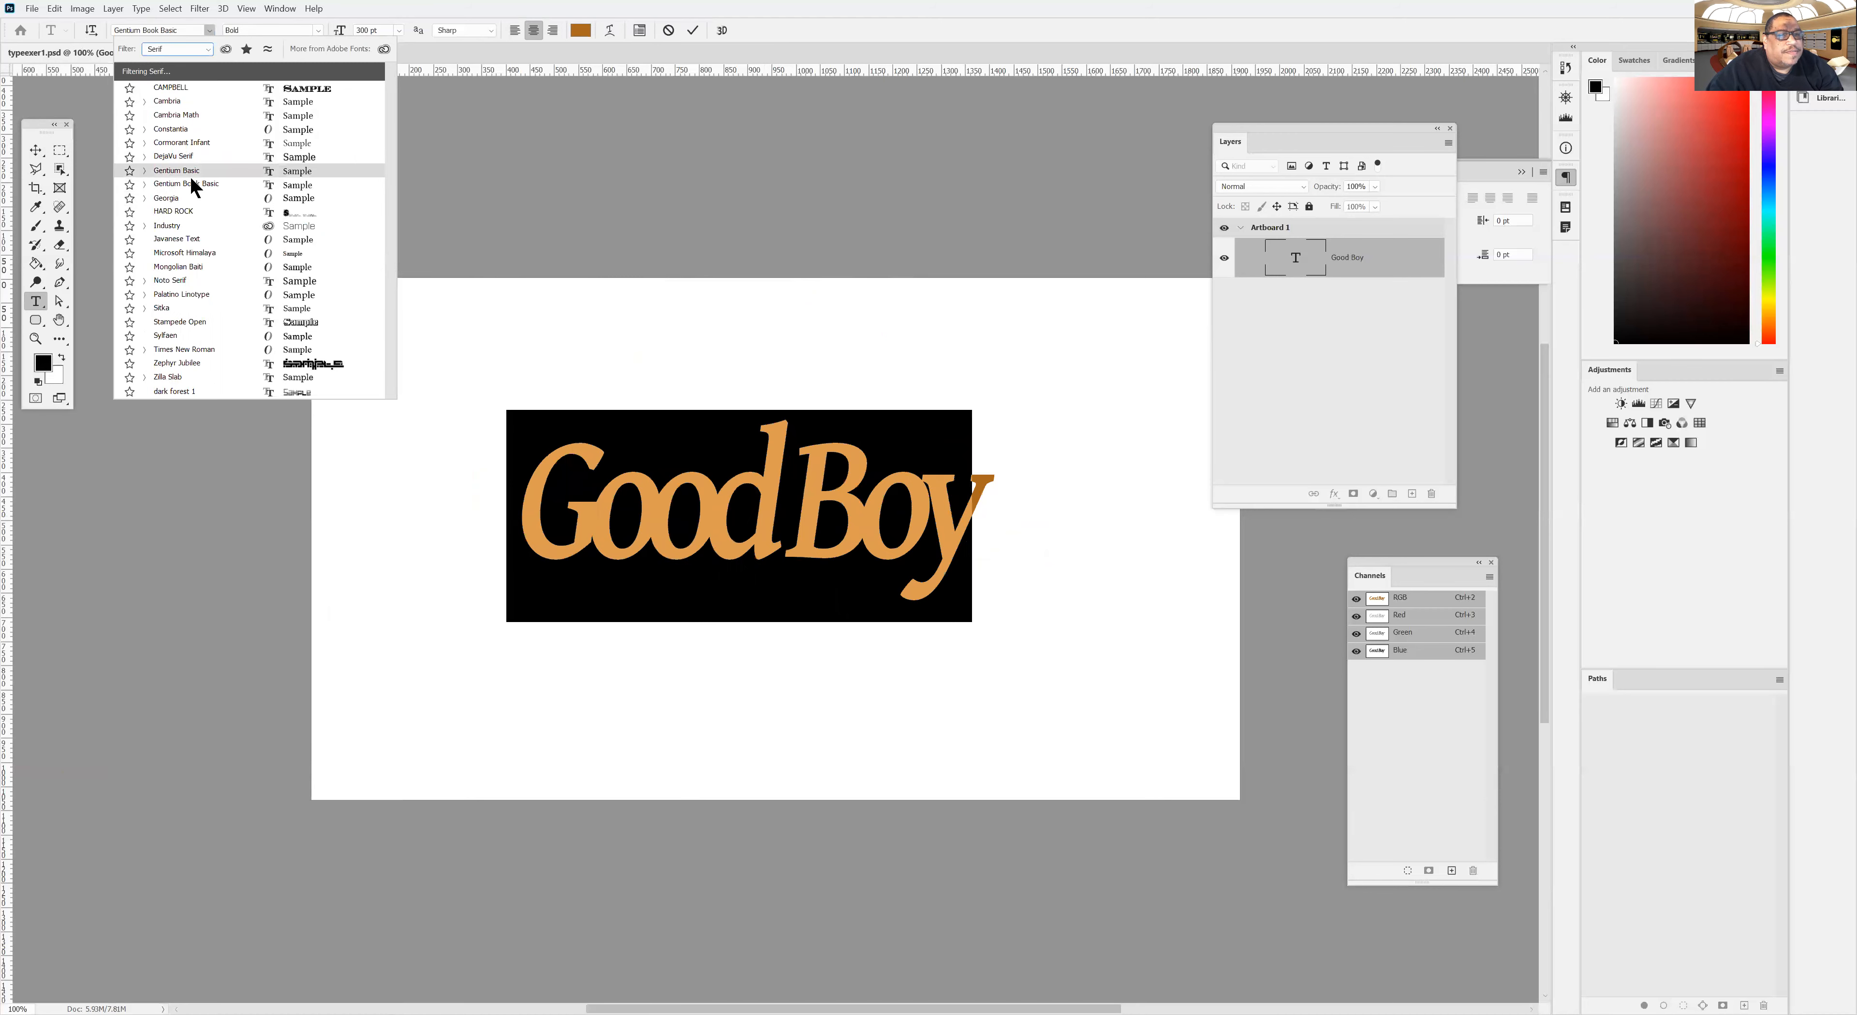
pyautogui.click(177, 48)
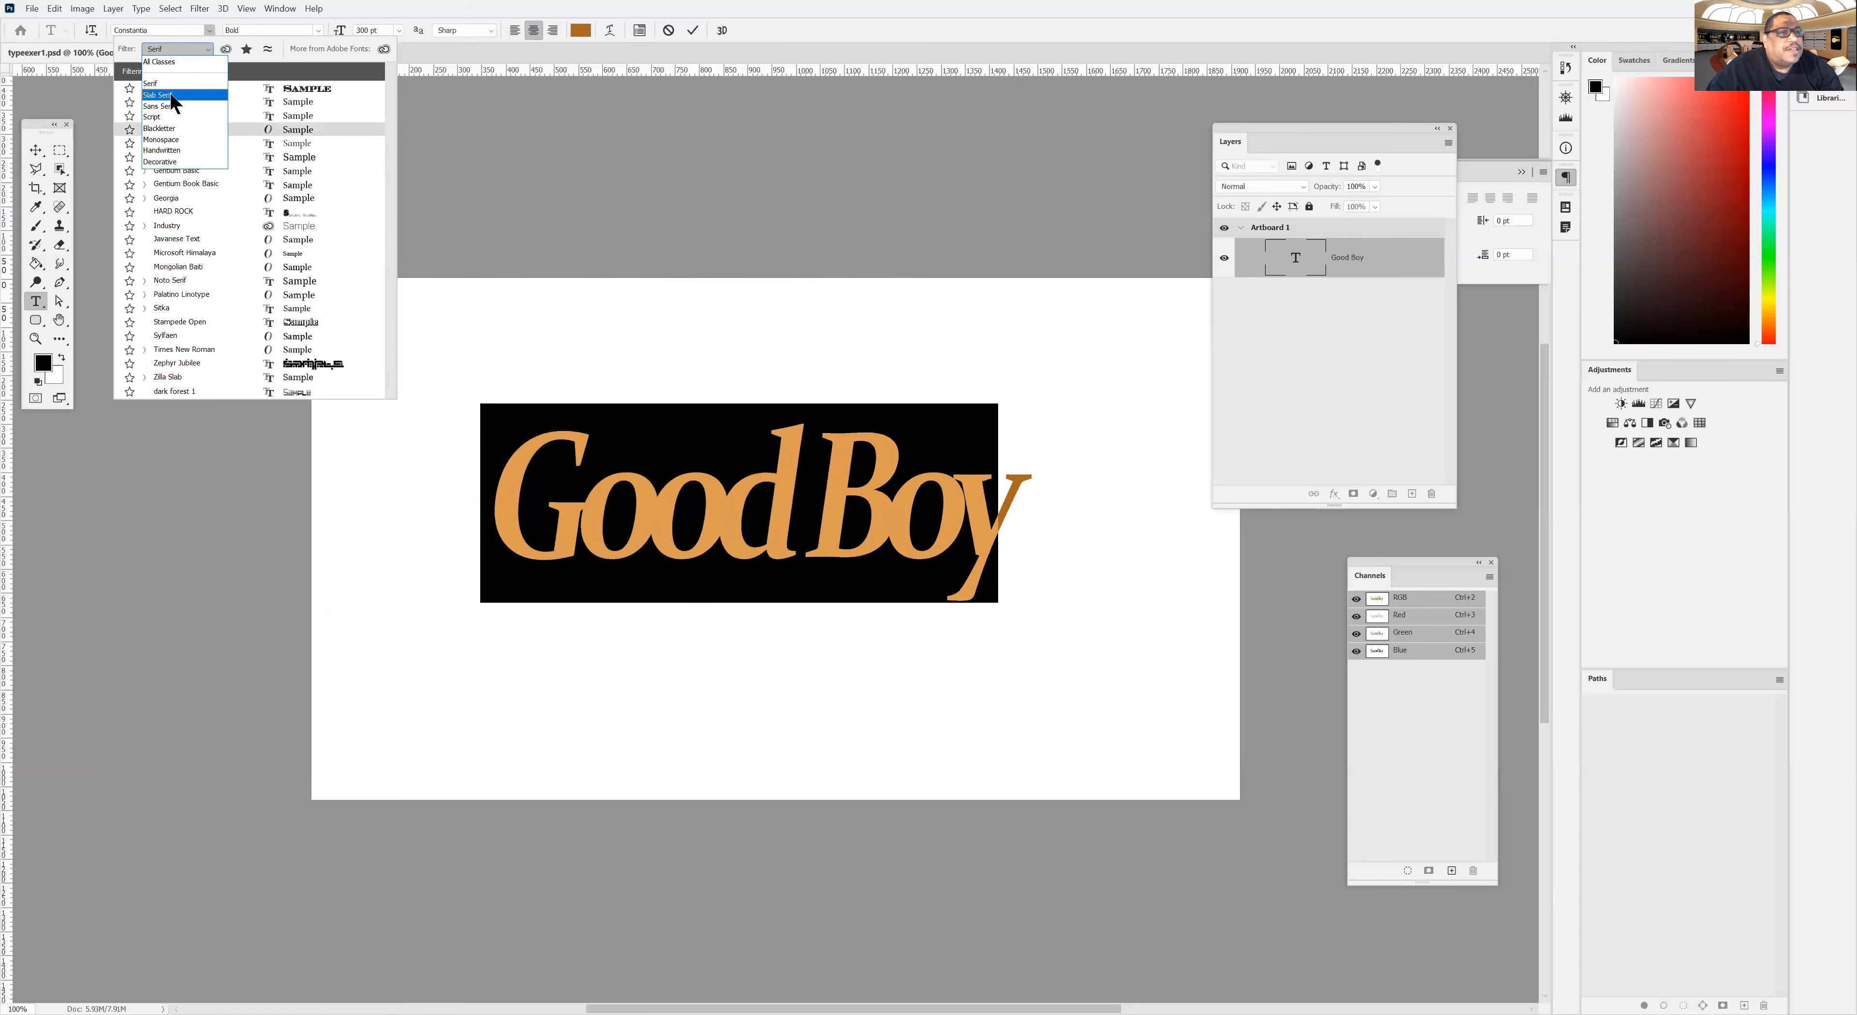
pyautogui.click(169, 94)
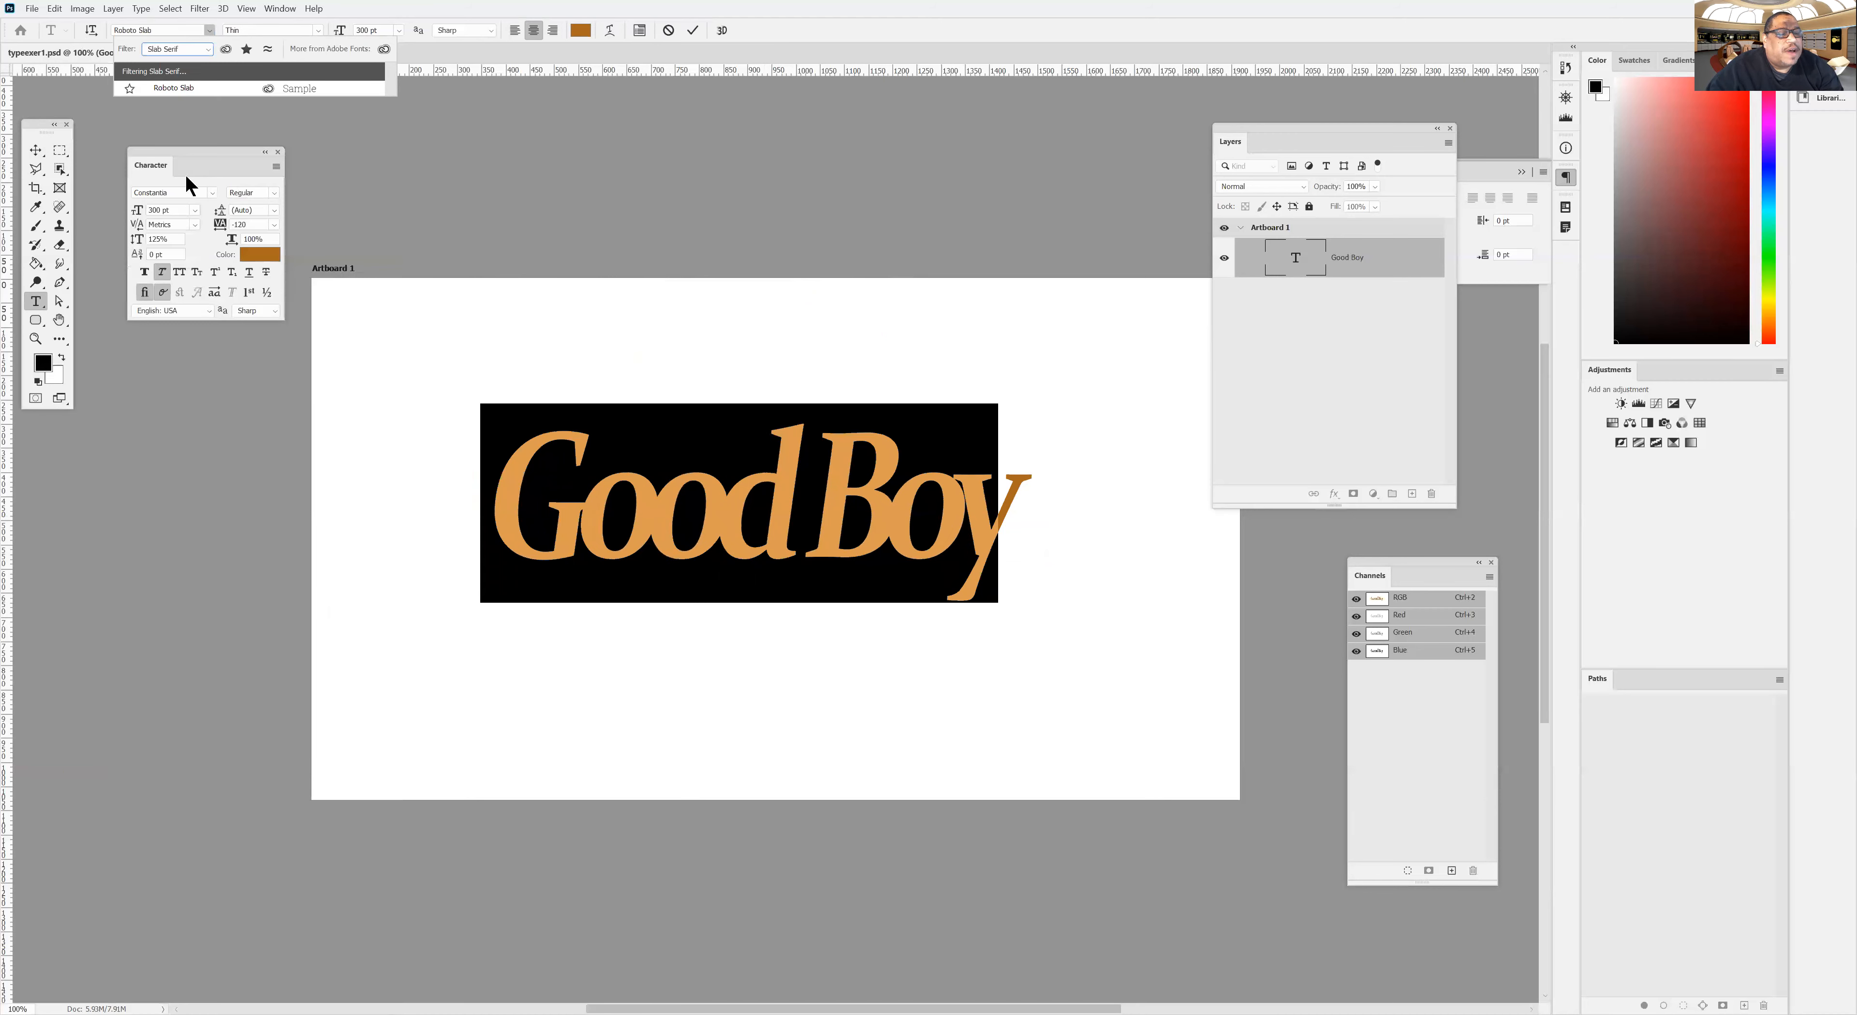
pyautogui.click(169, 45)
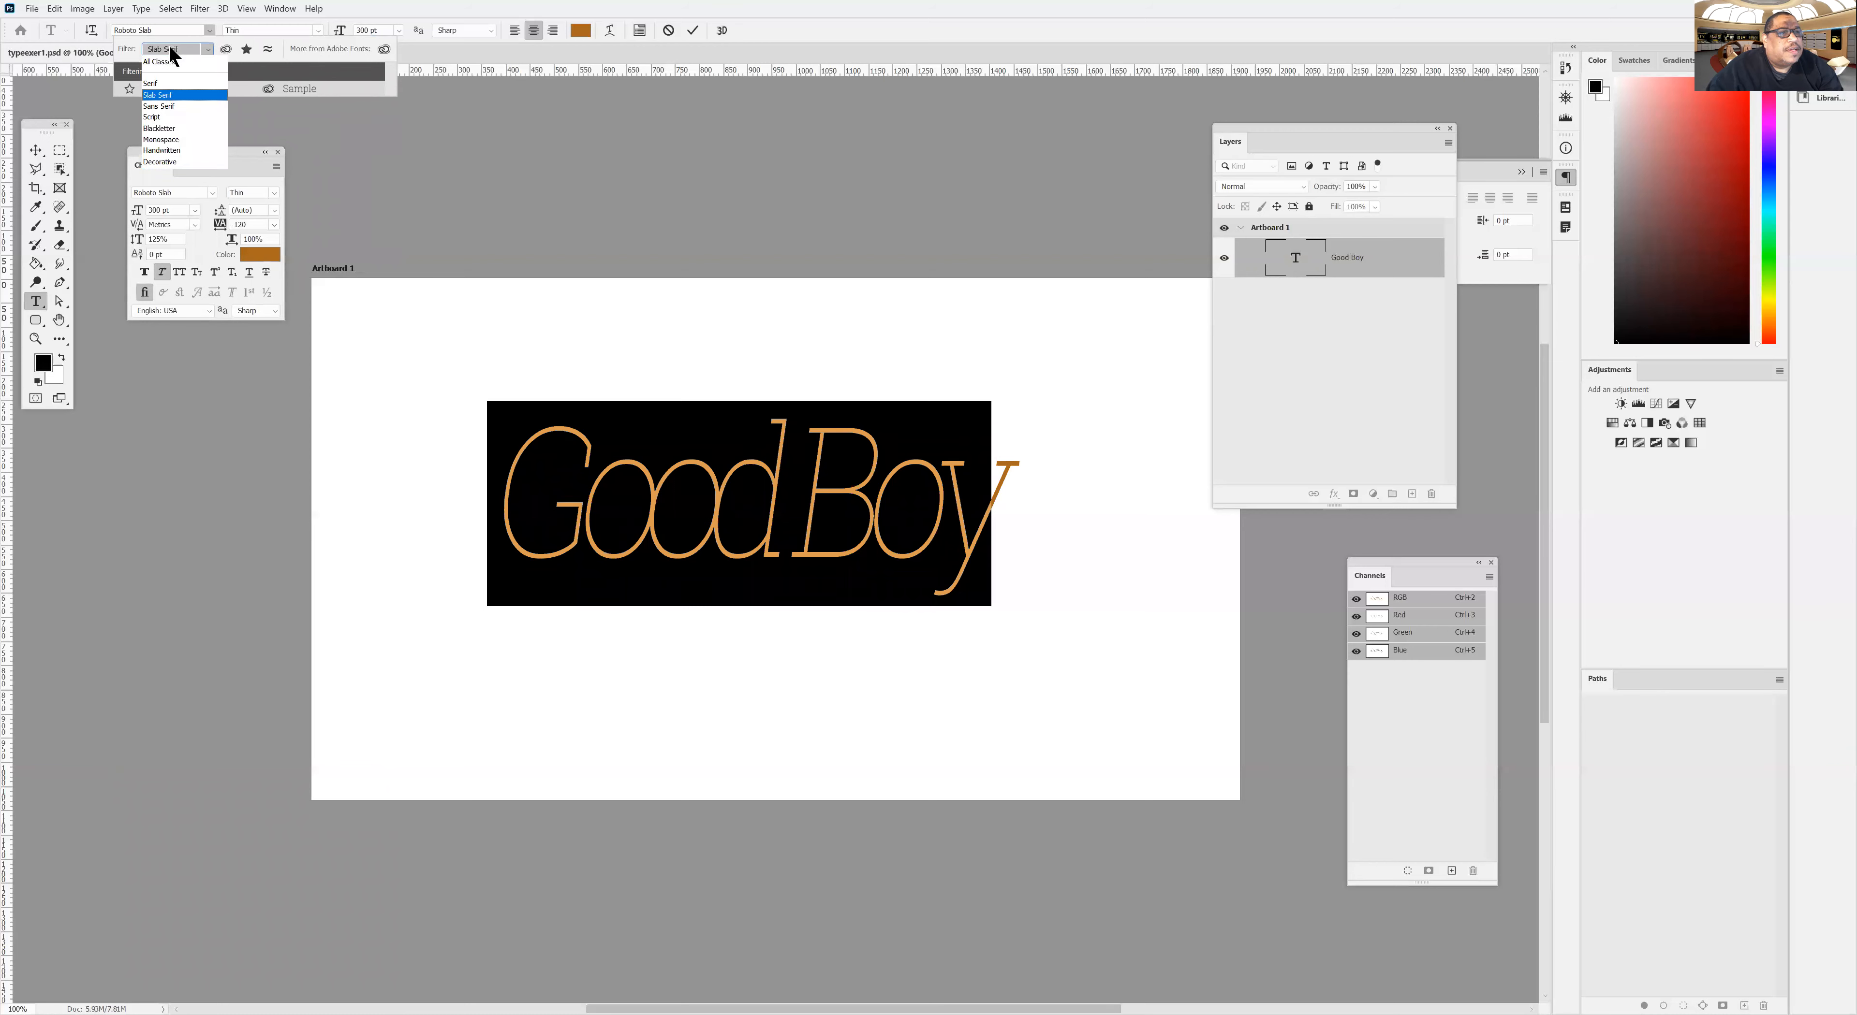
pyautogui.click(166, 103)
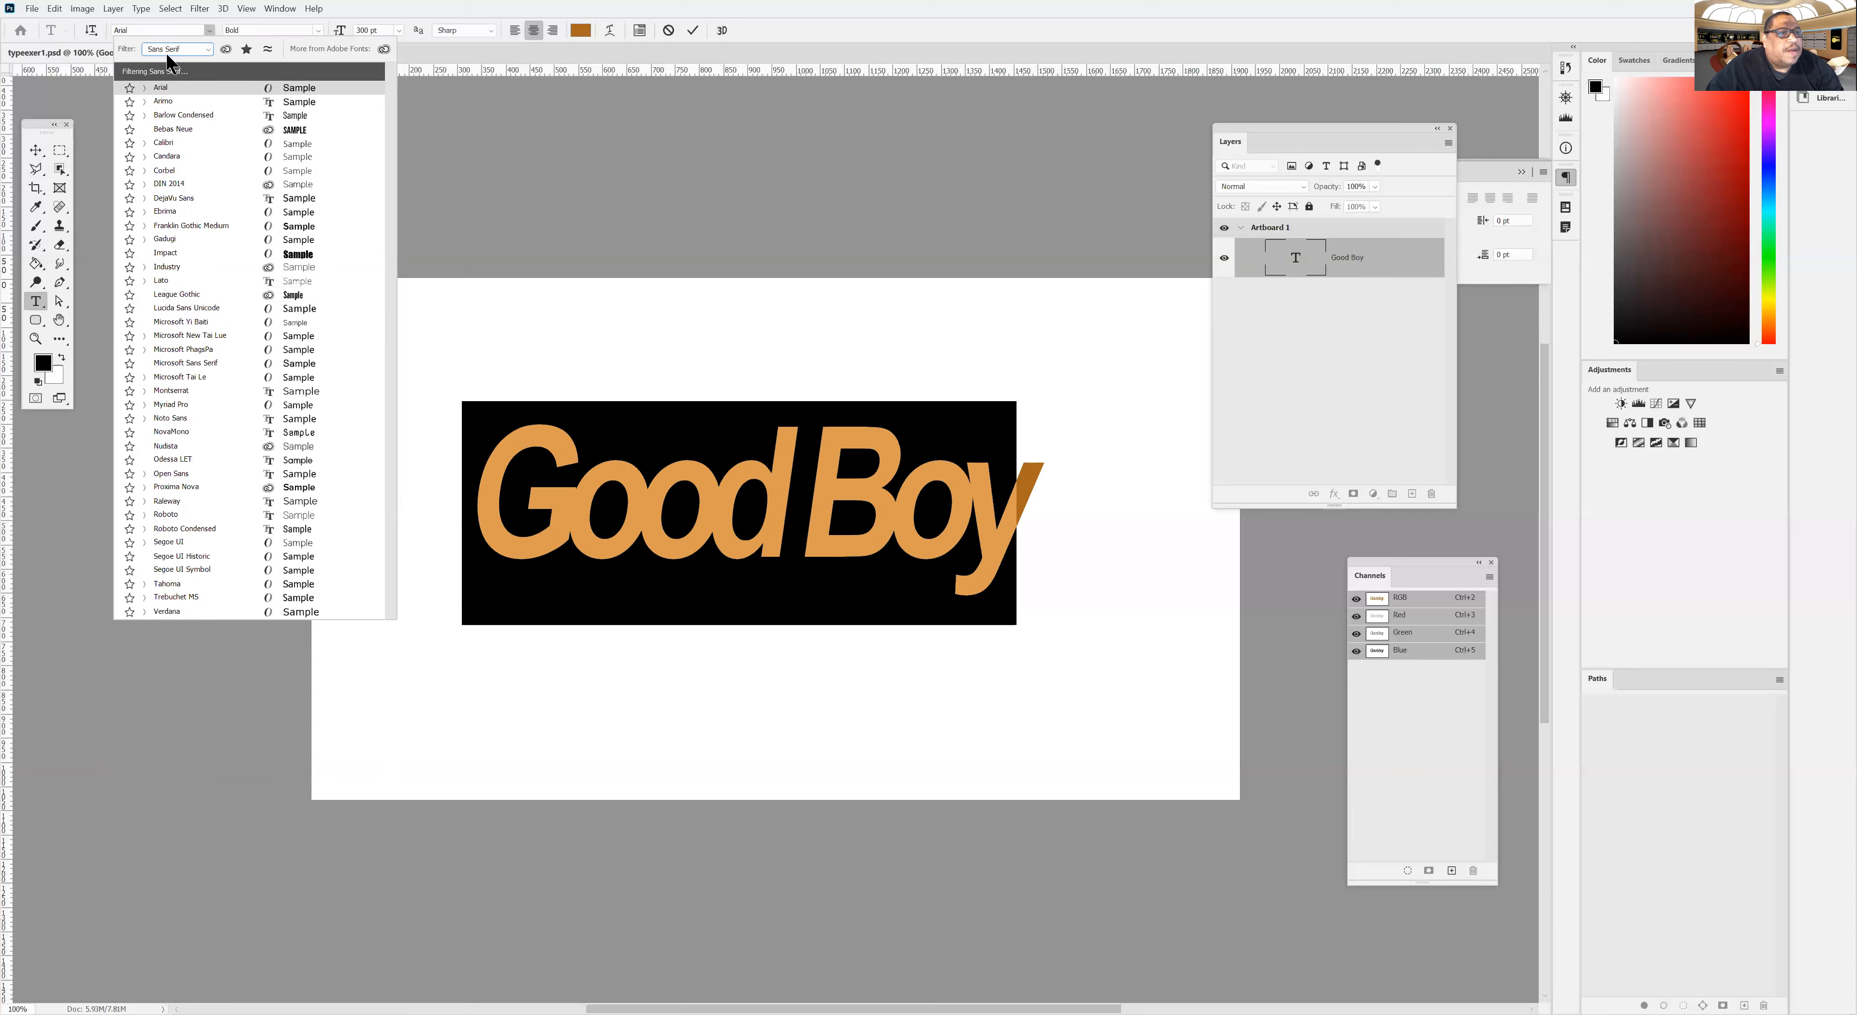
pyautogui.click(255, 27)
# Set the "Good Boy" font to Arial and step through the following fonts to Barlow Condensed.
pyautogui.click(153, 30)
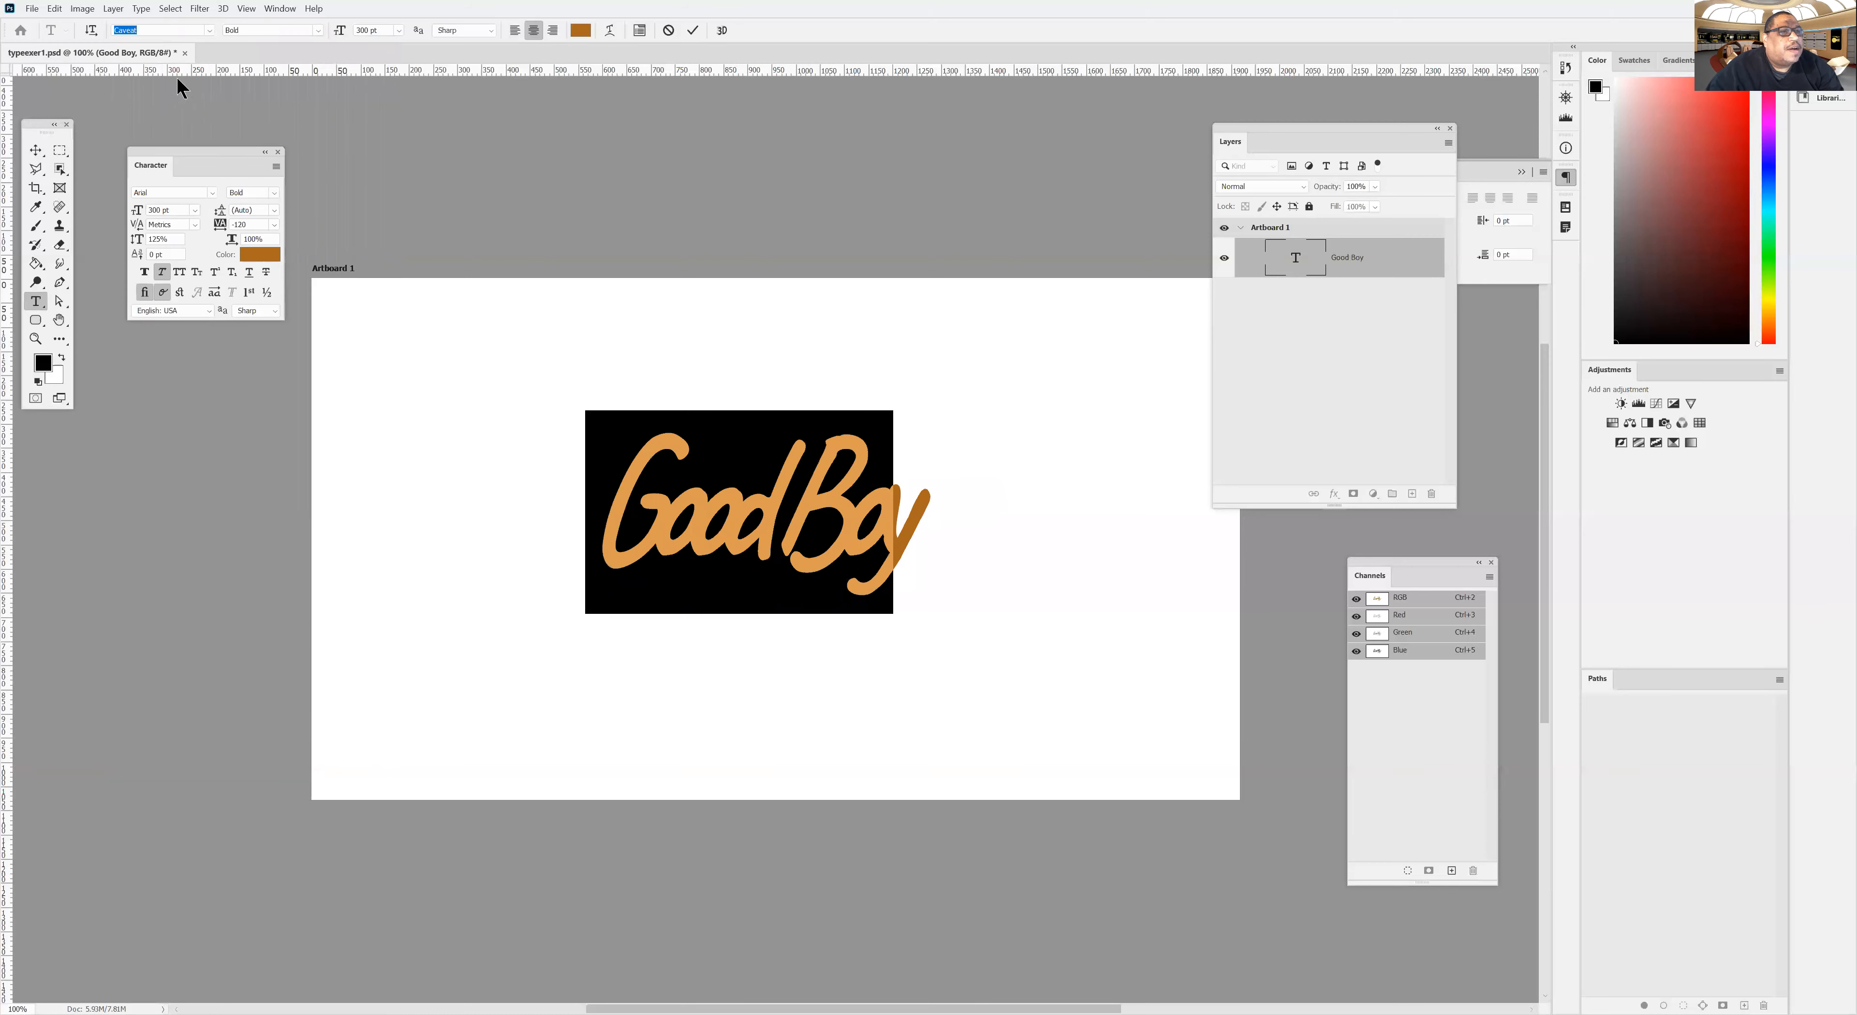
pyautogui.write('Arial')
pyautogui.press('Return')
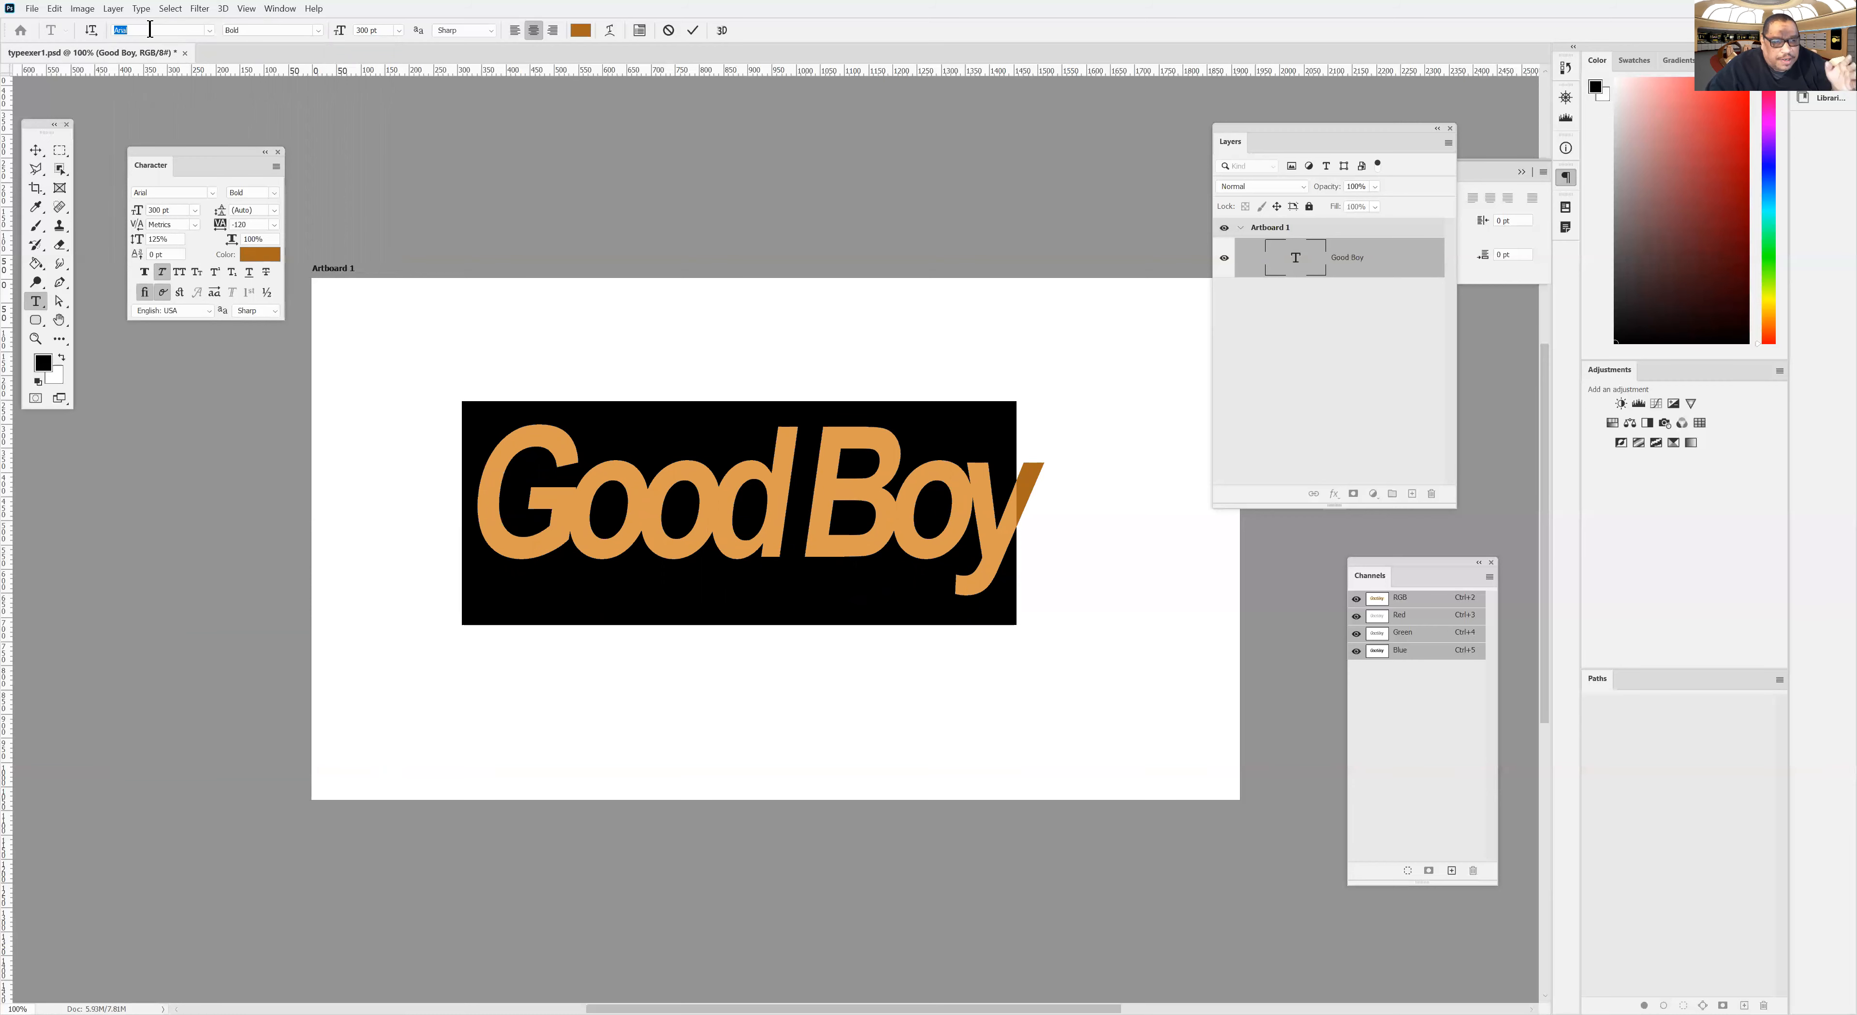
pyautogui.press('Down')
pyautogui.press('Down')
pyautogui.press('Down')
pyautogui.press('Down')
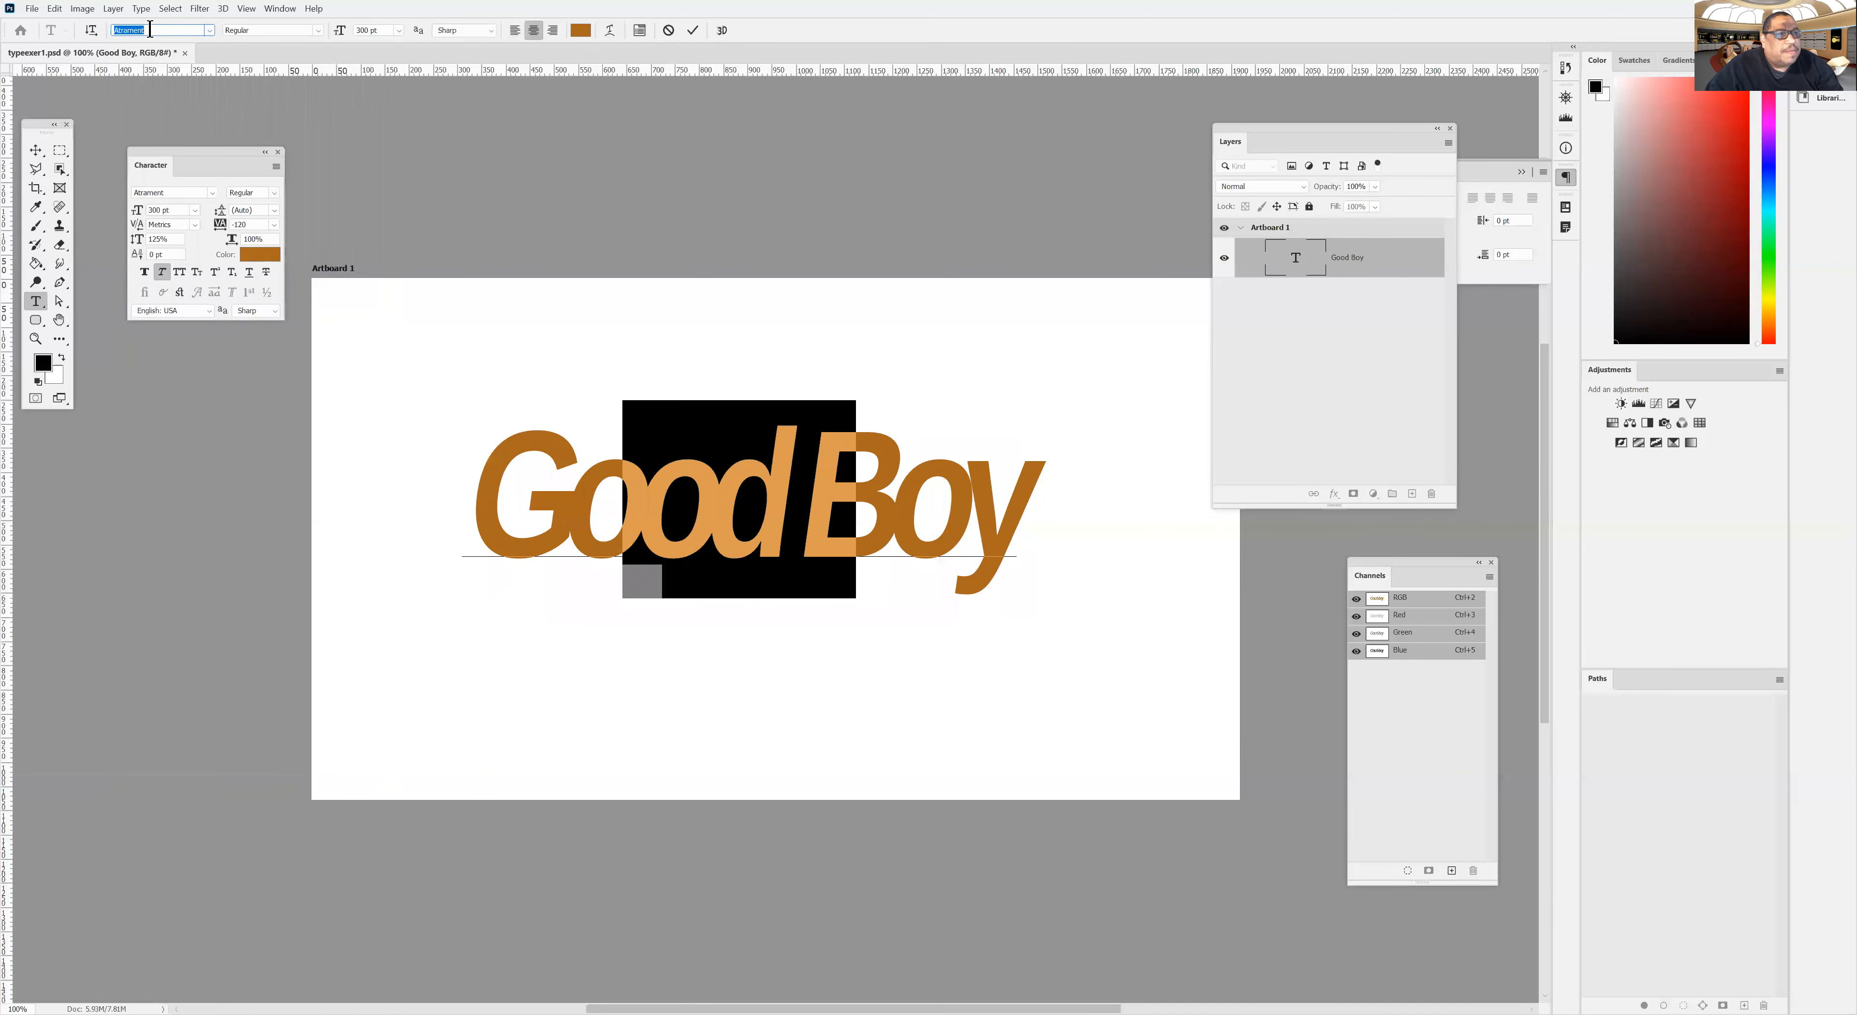
pyautogui.press('Down')
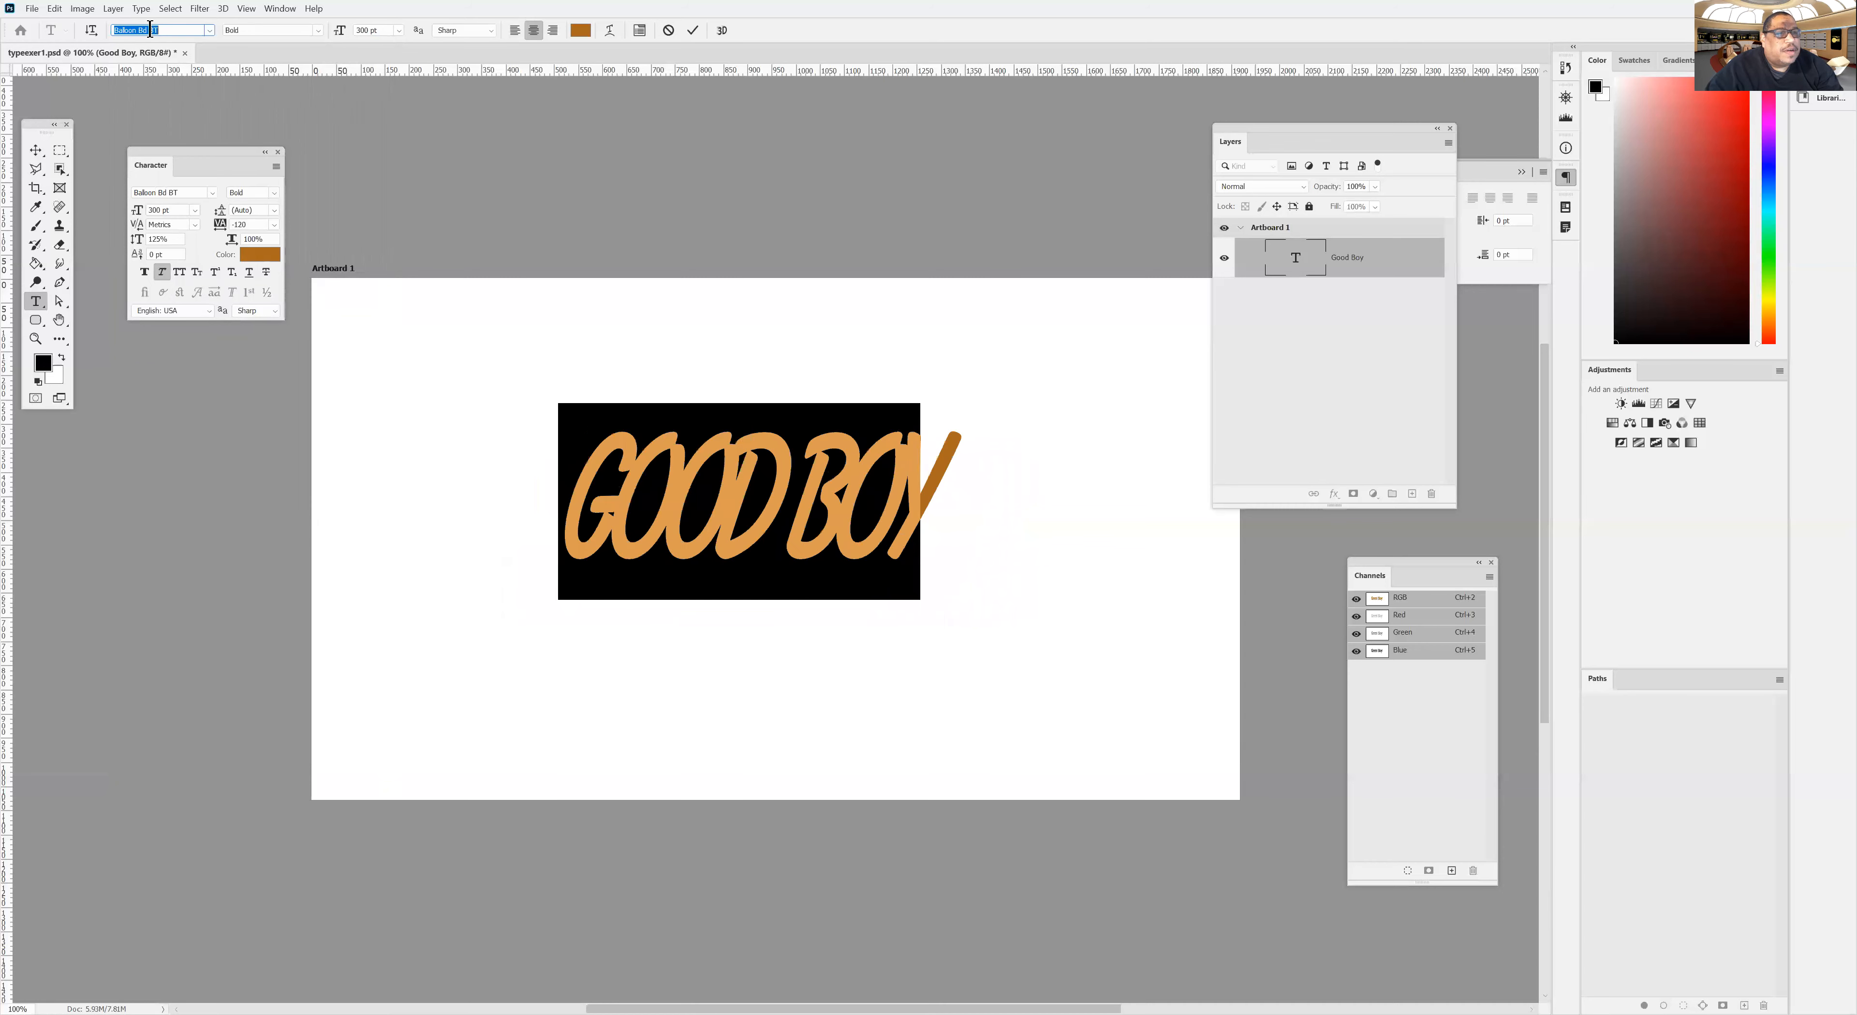
pyautogui.press('Down')
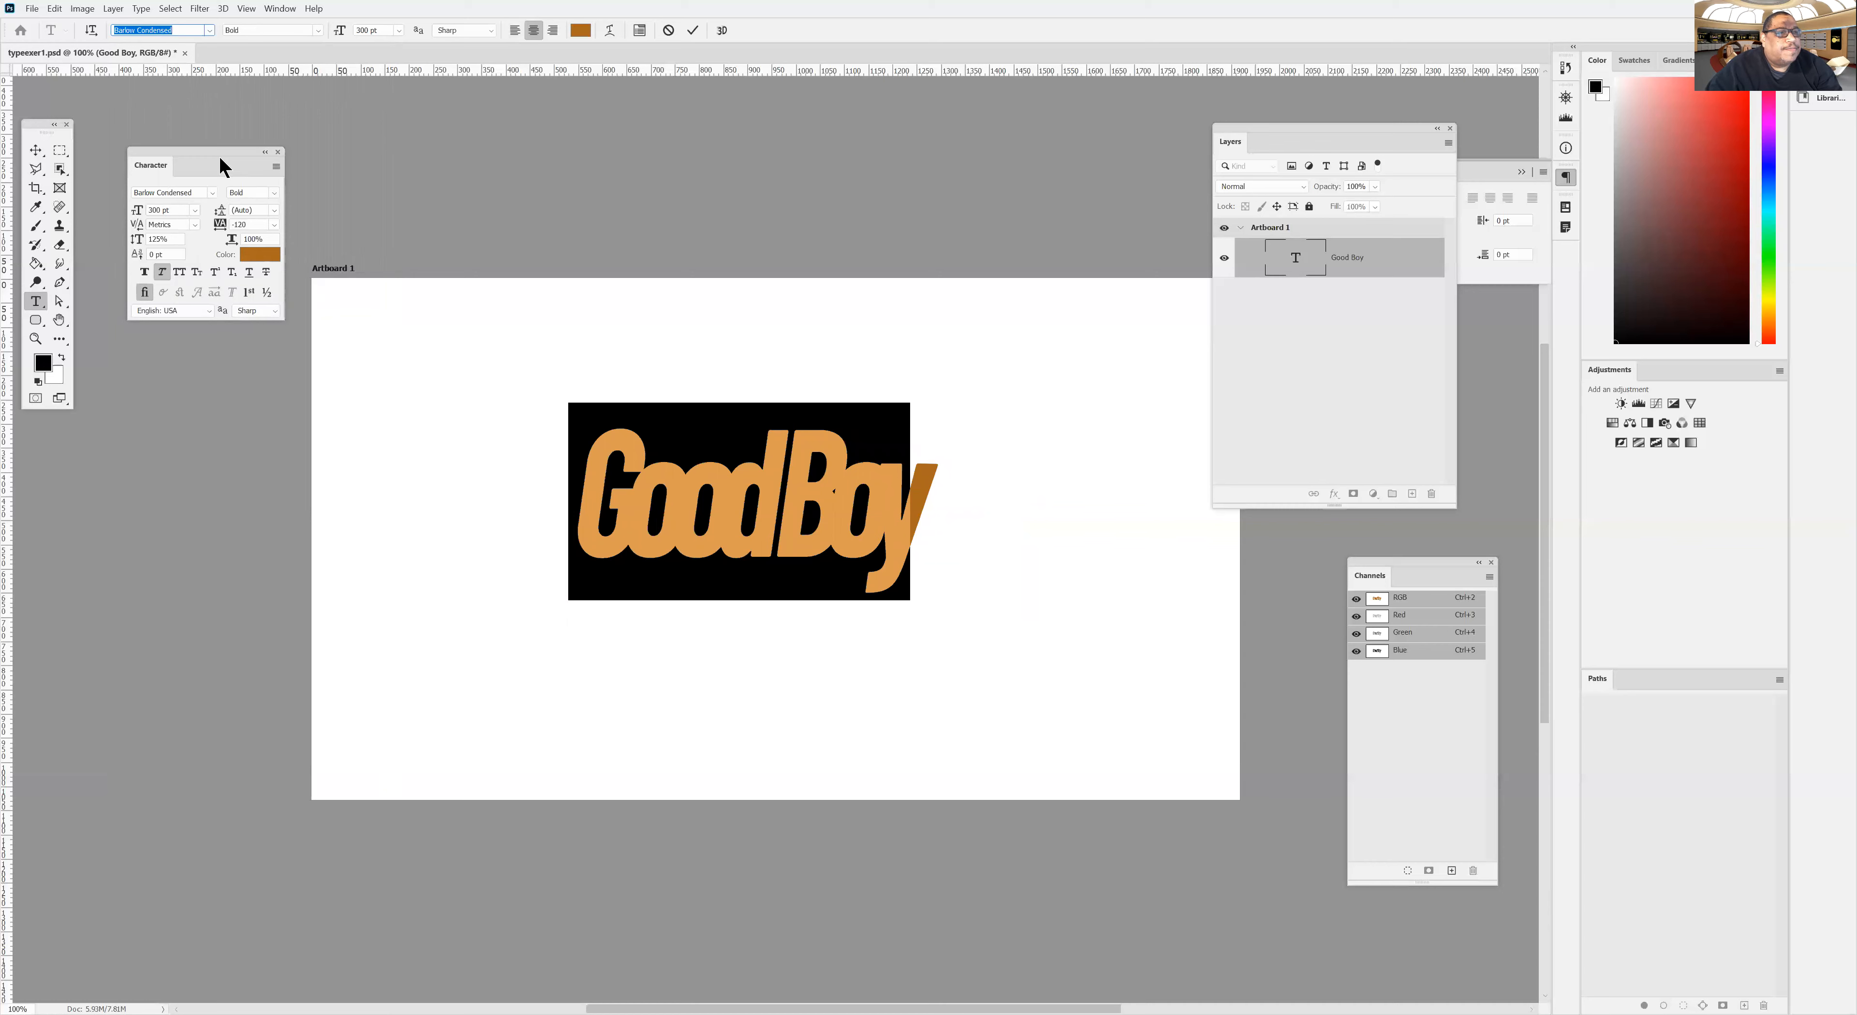
# Set the "Good Boy" text's tracking to 0 and its style to Bold Italic after trying Italic, and commit the edit.
pyautogui.click(273, 226)
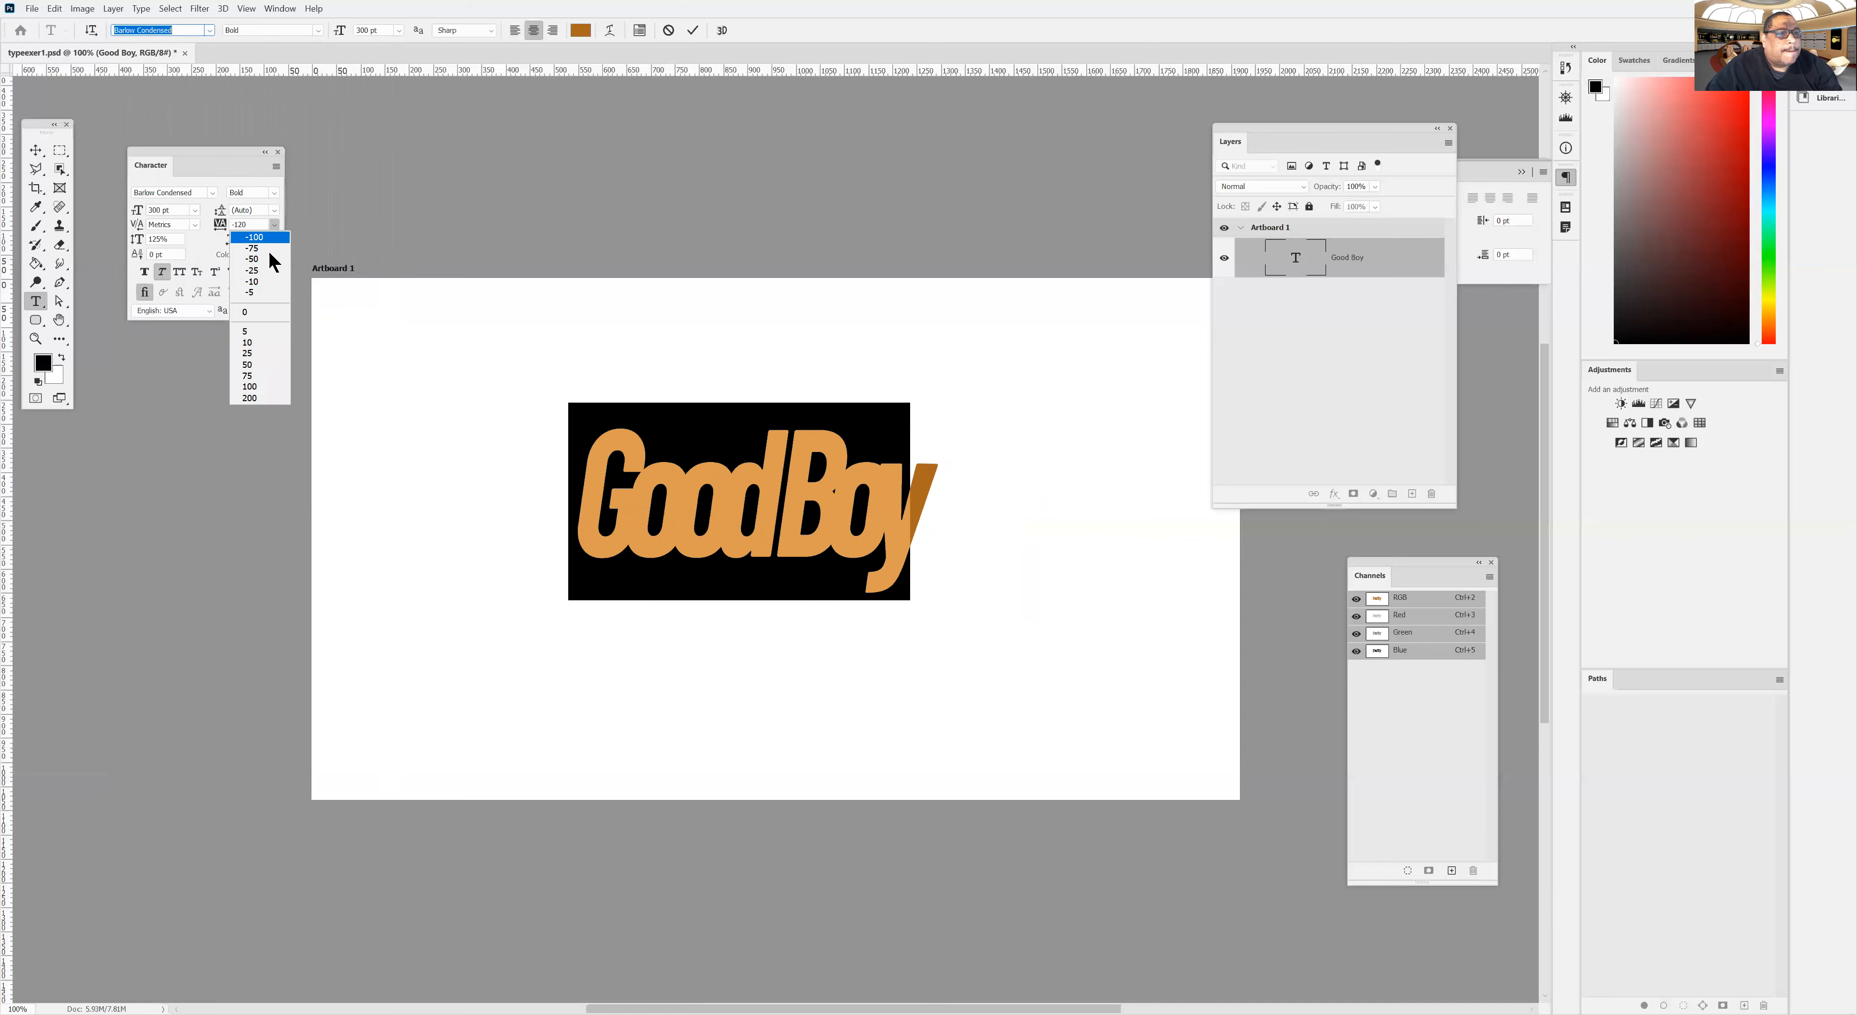
pyautogui.click(251, 306)
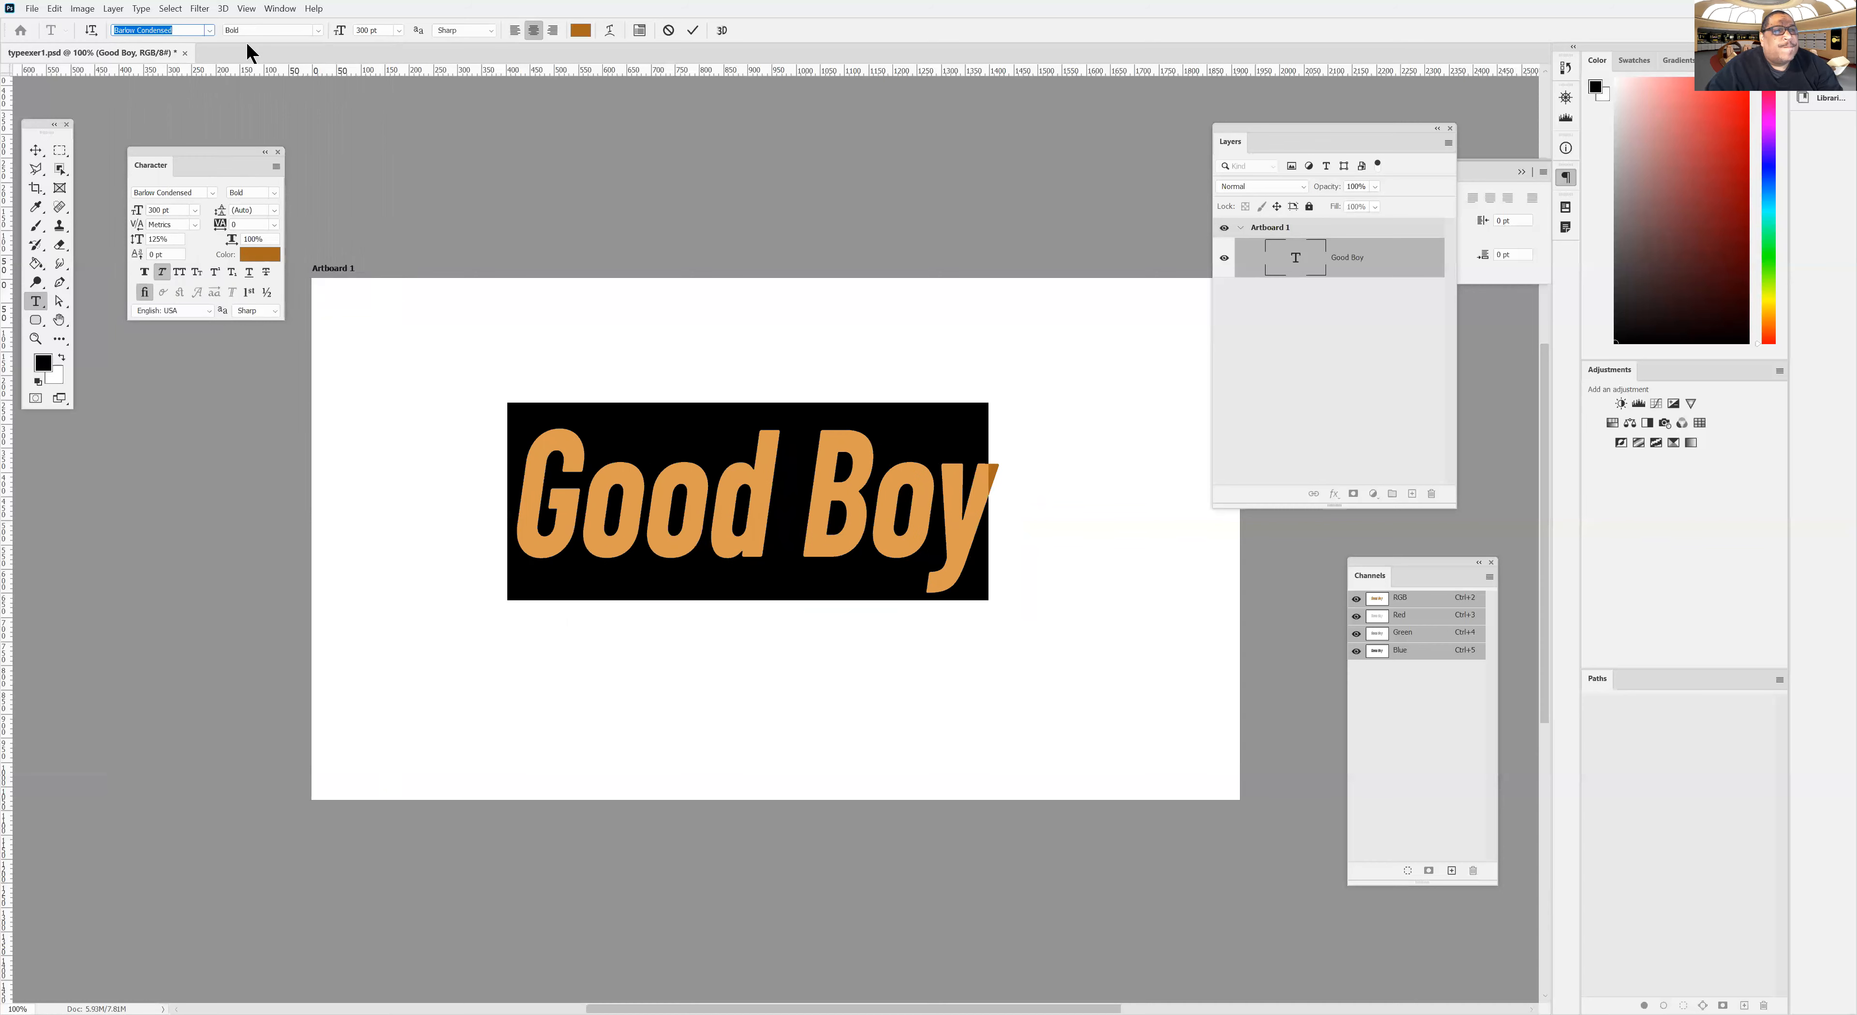
pyautogui.click(317, 30)
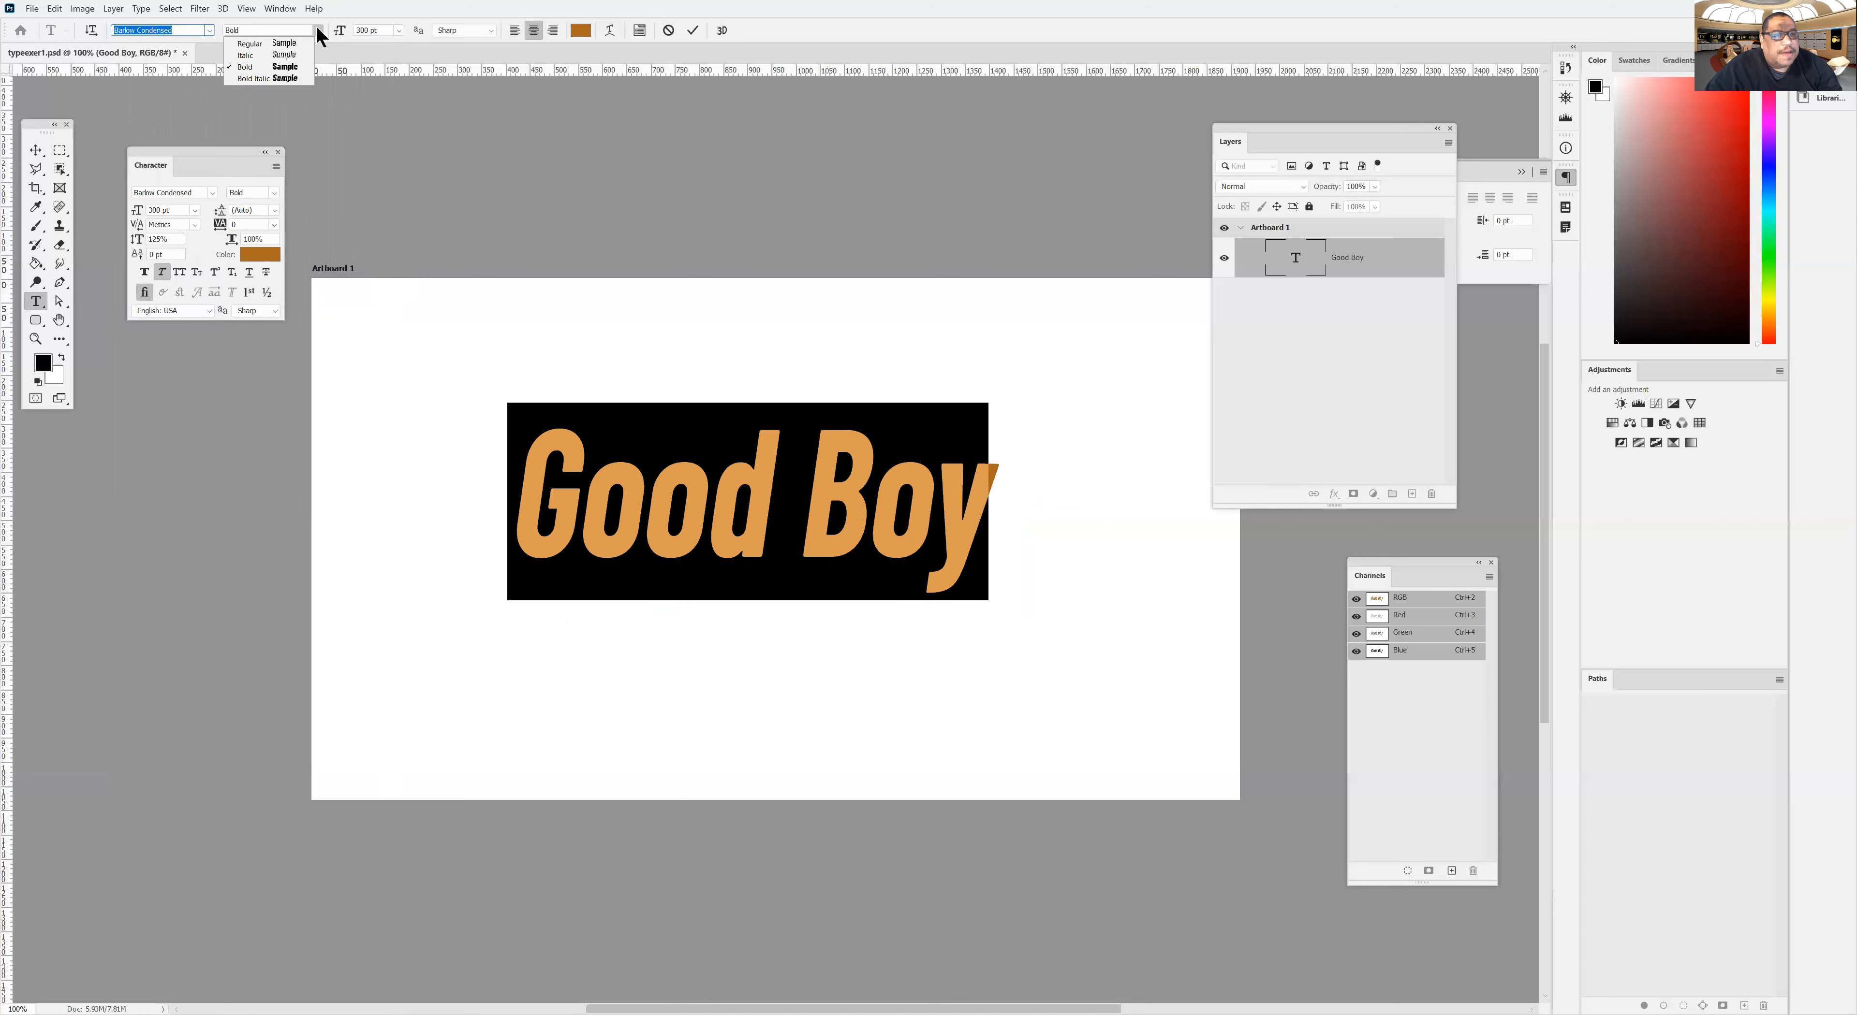
pyautogui.click(248, 49)
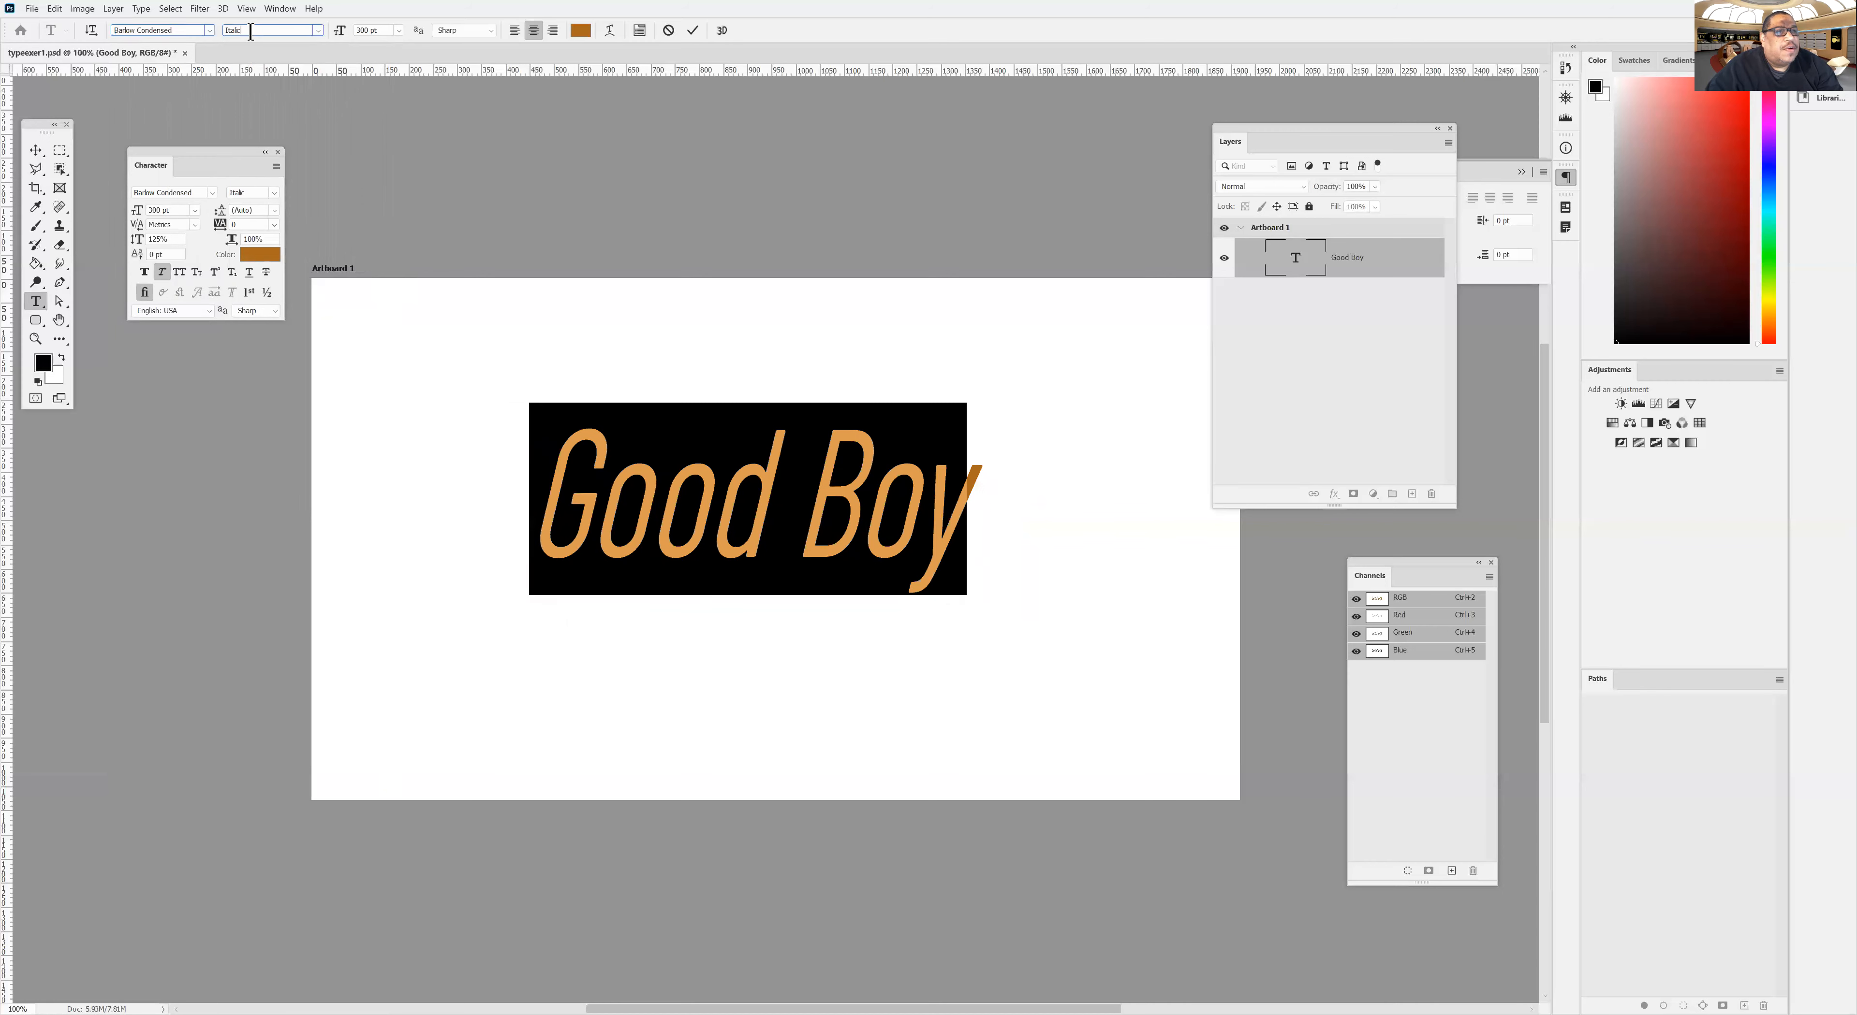
pyautogui.click(317, 31)
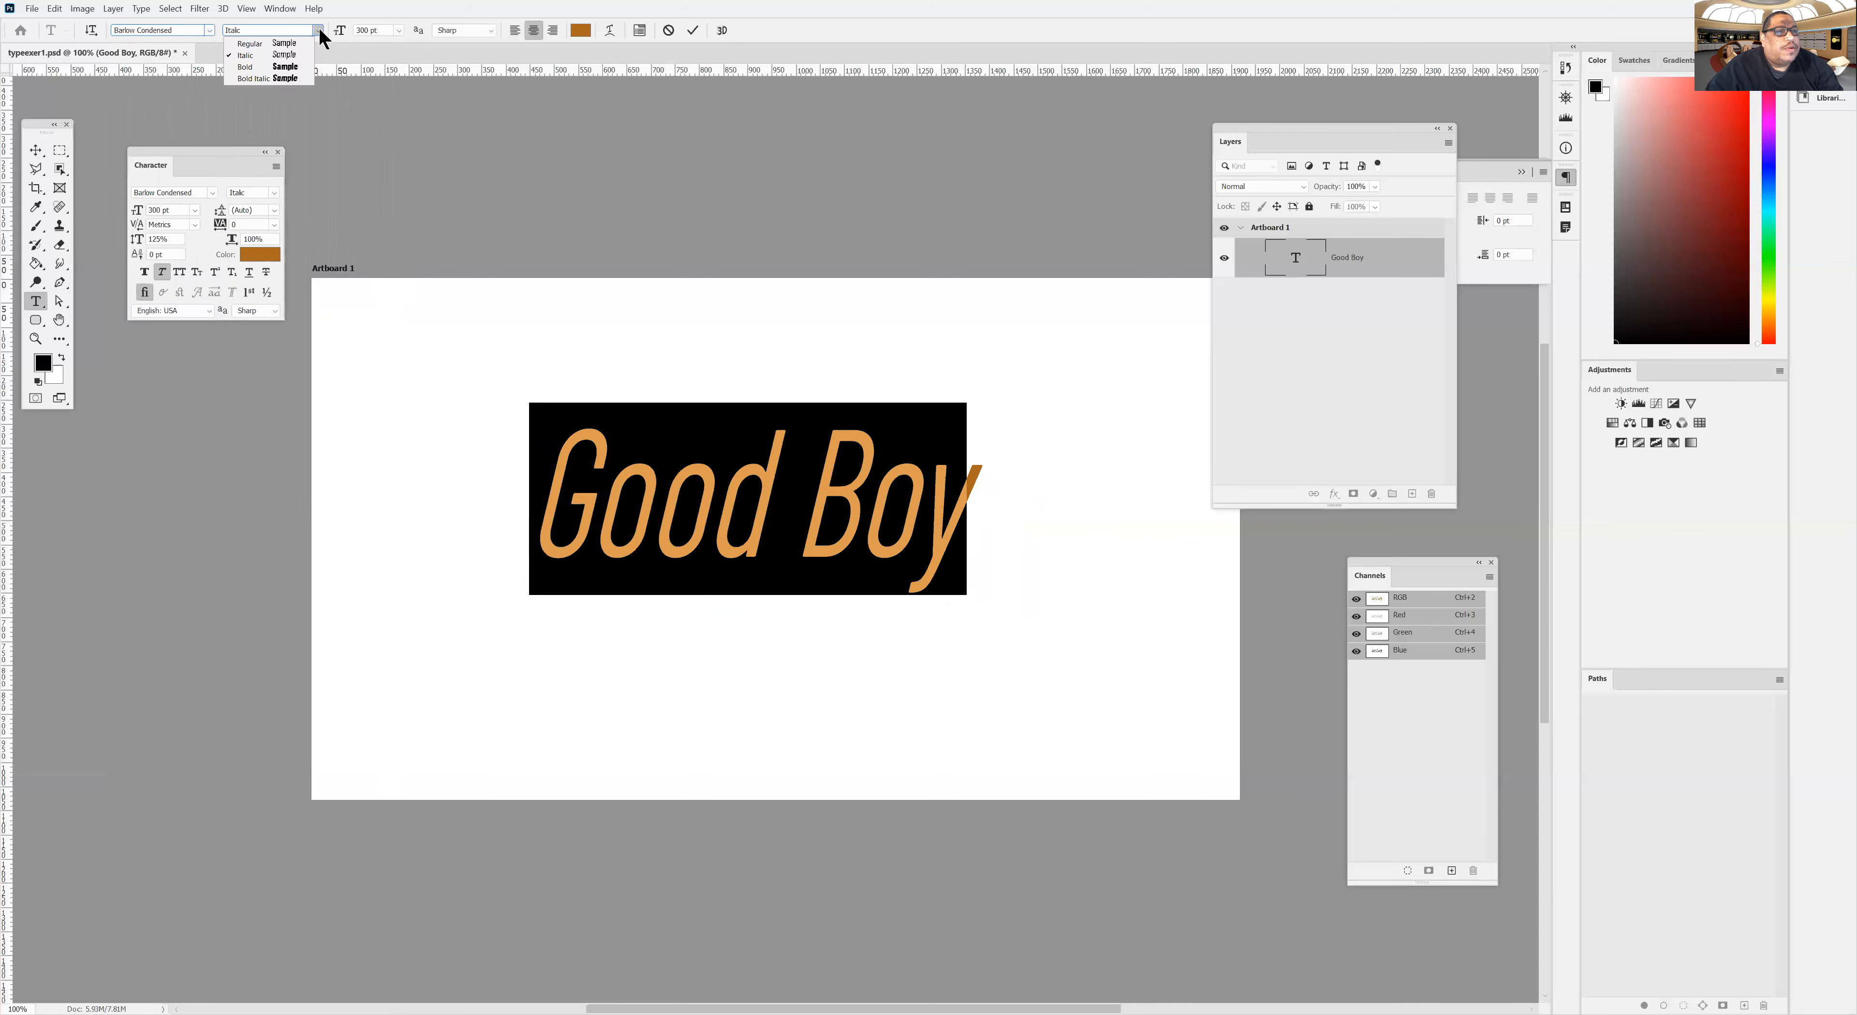
pyautogui.click(266, 76)
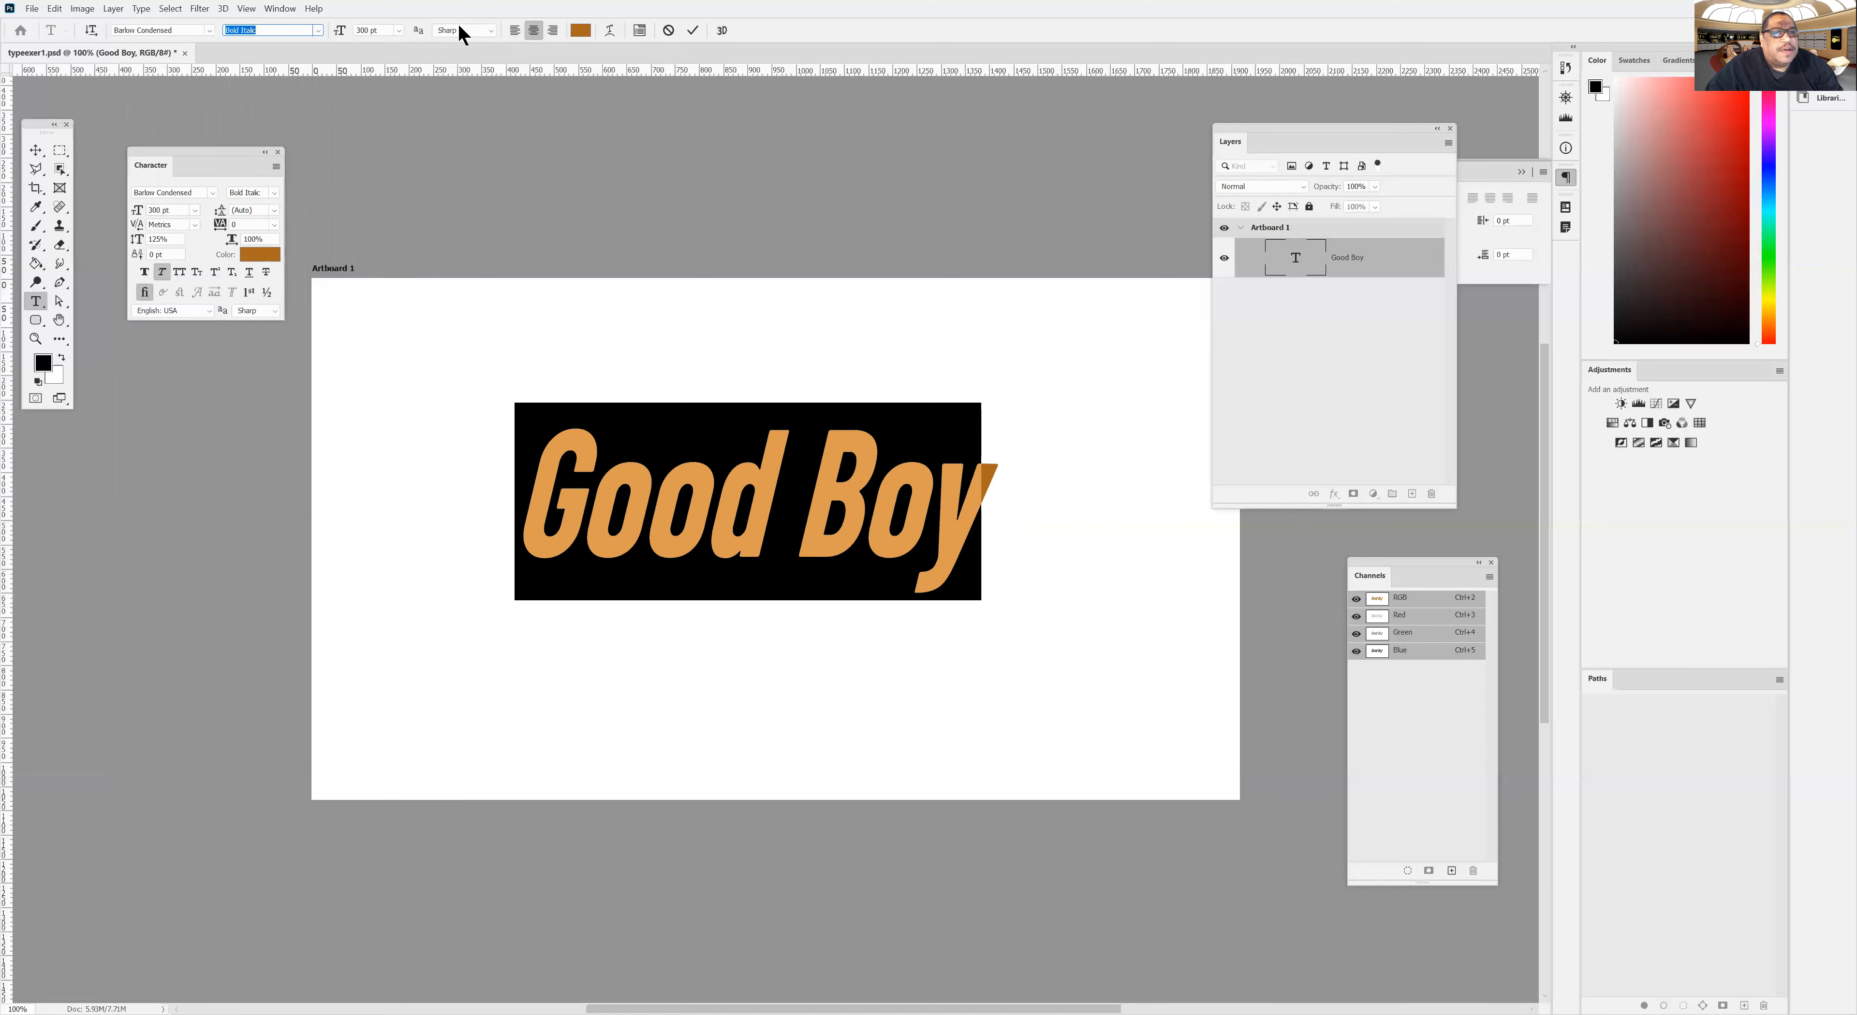
pyautogui.click(694, 32)
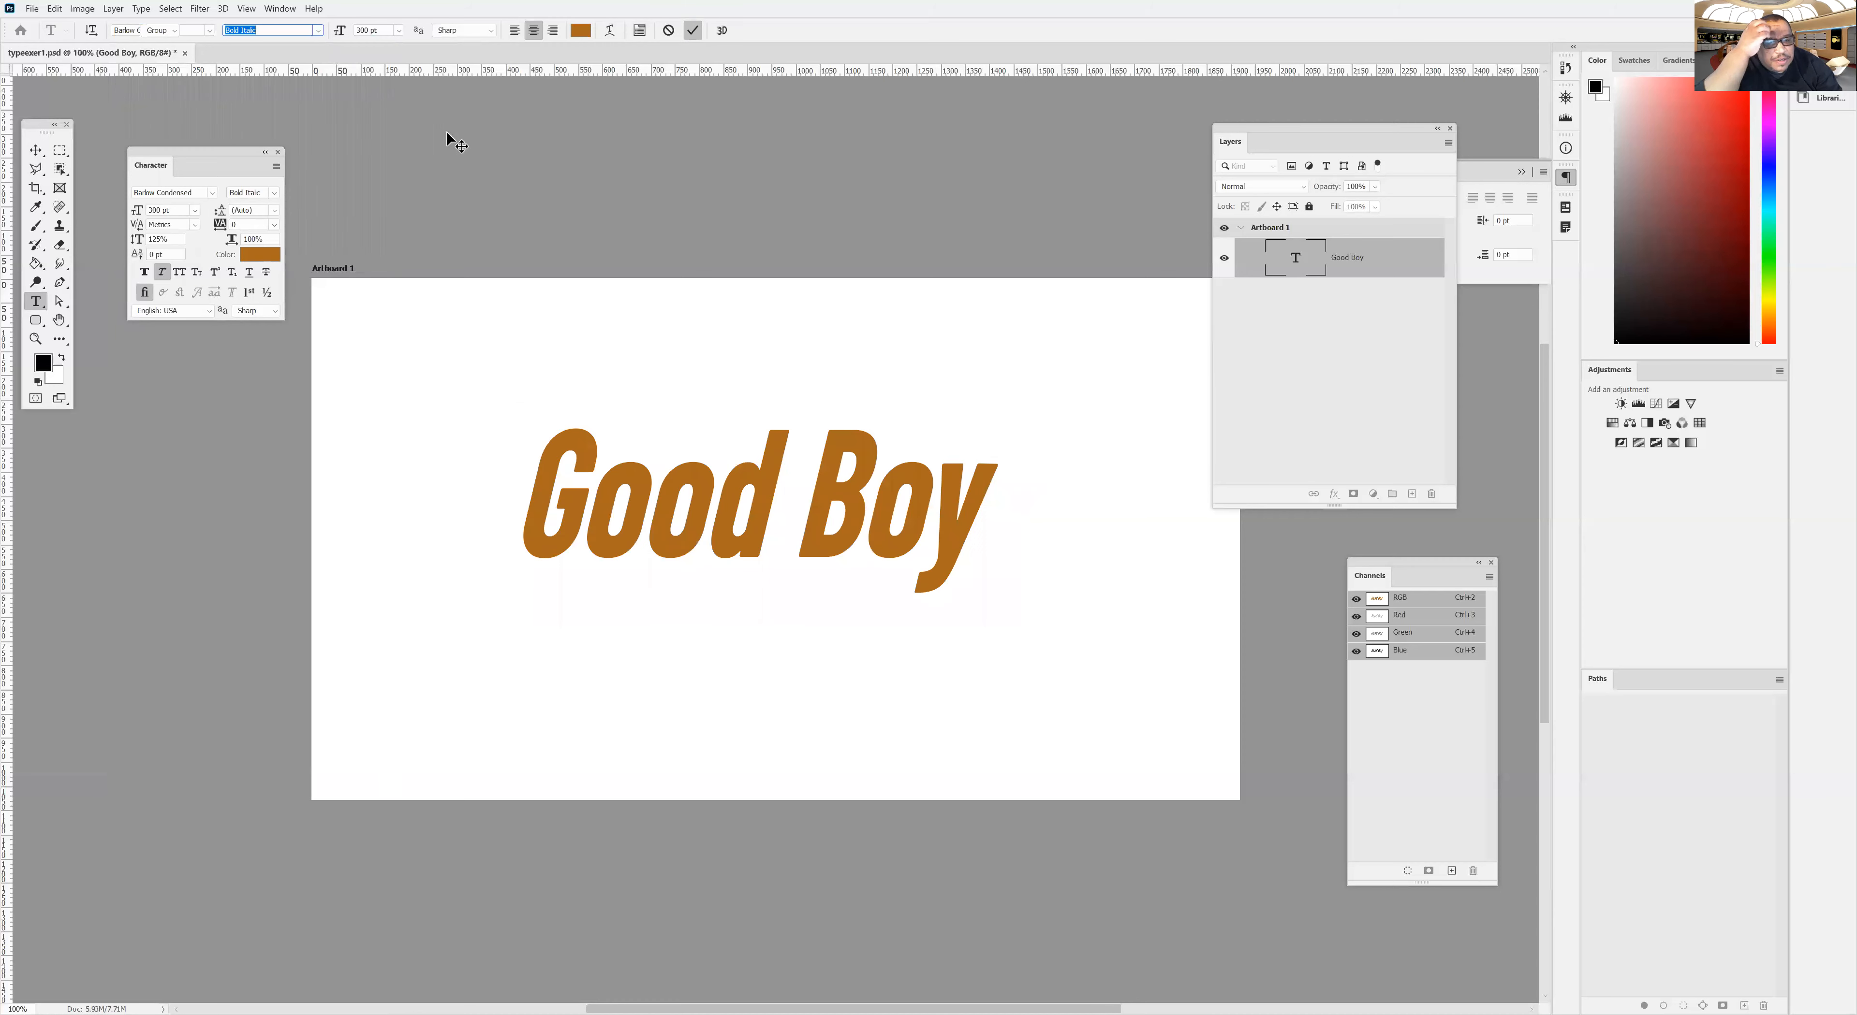
# Inspect the edge pixels of the "G" up close and set the "Good Boy" text's anti-aliasing to None.
pyautogui.press('v')
pyautogui.press('z')
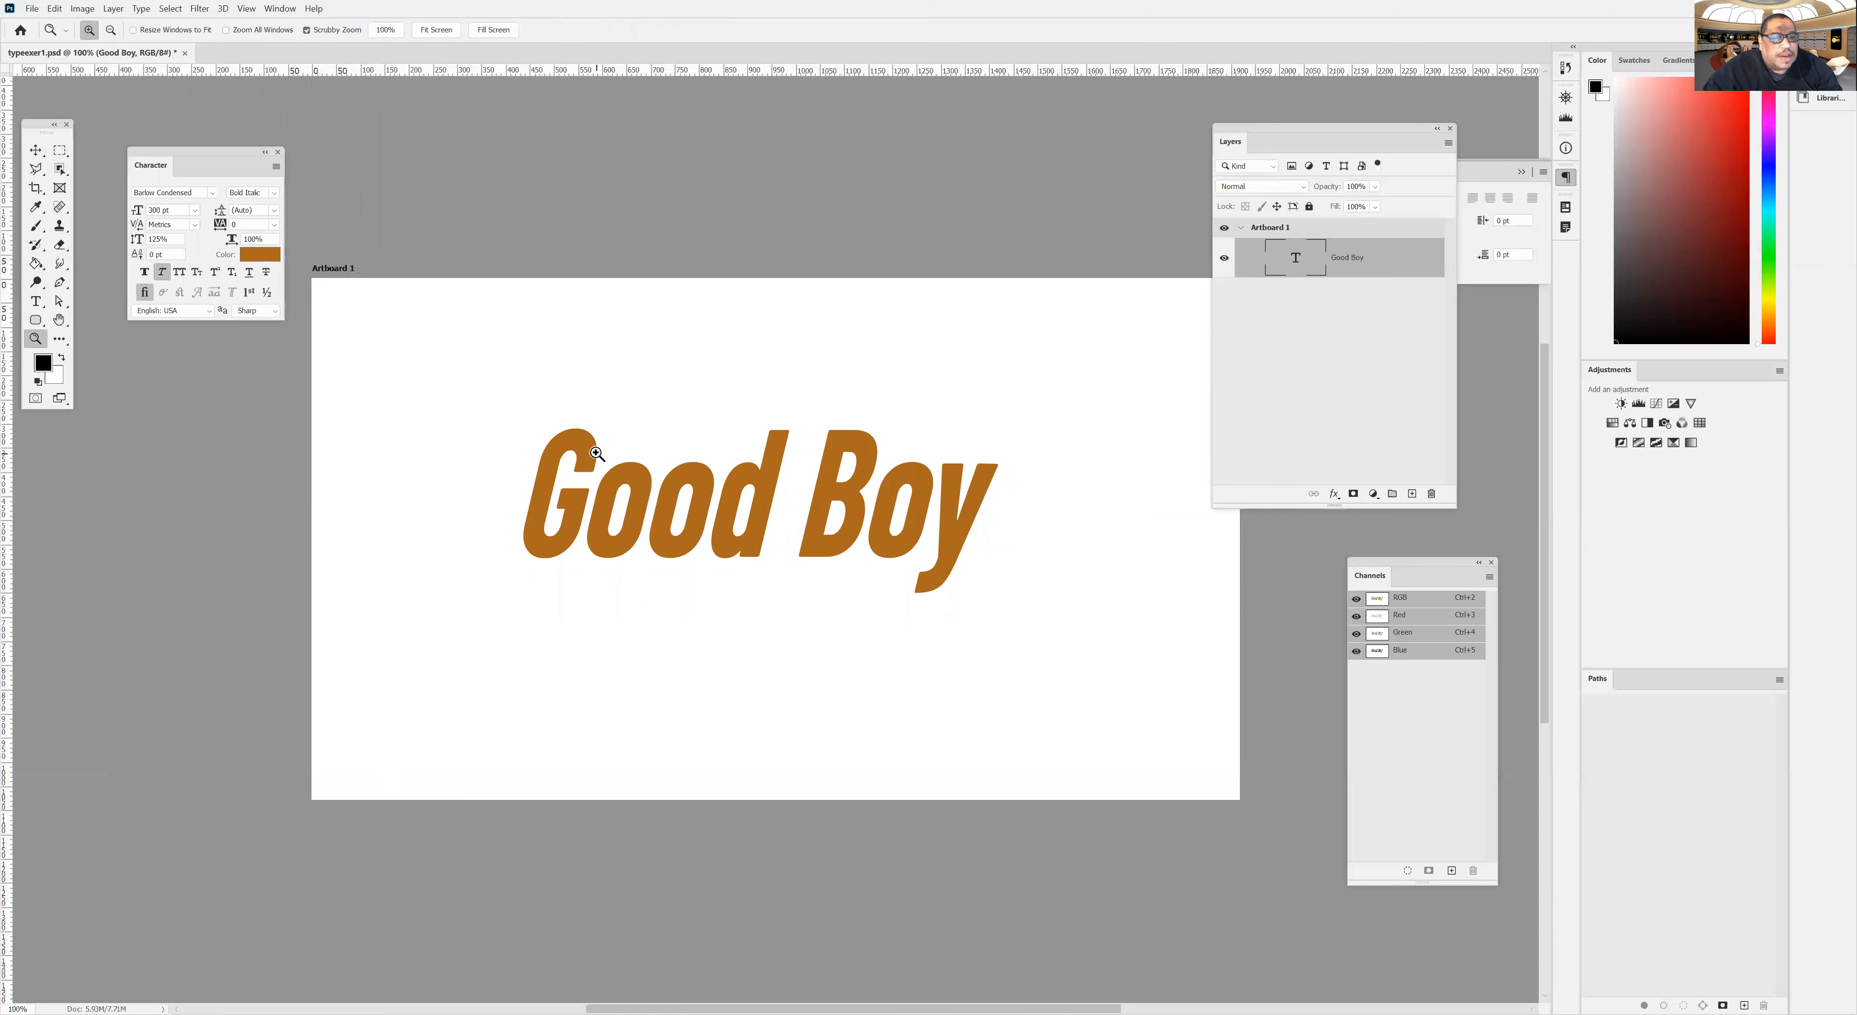
pyautogui.click(581, 450)
pyautogui.moveTo(581, 461); pyautogui.dragTo(731, 445)
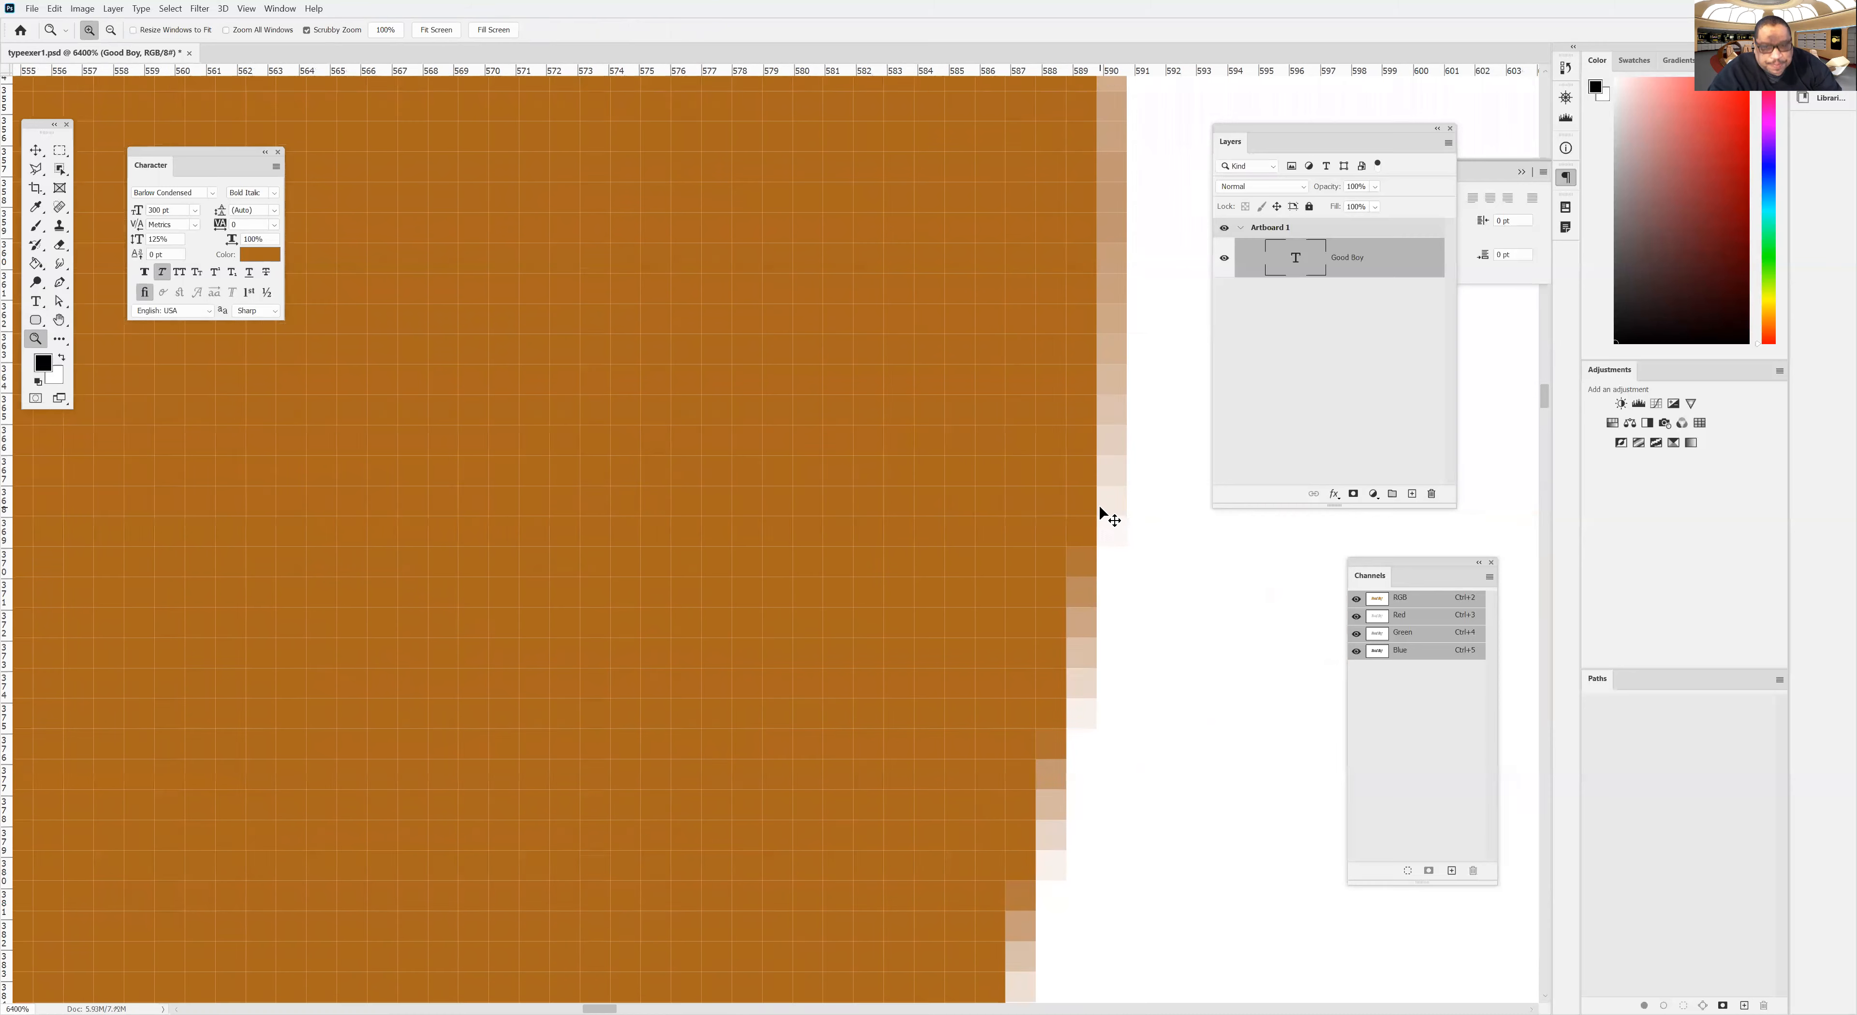
pyautogui.hotkey('ctrl', '-')
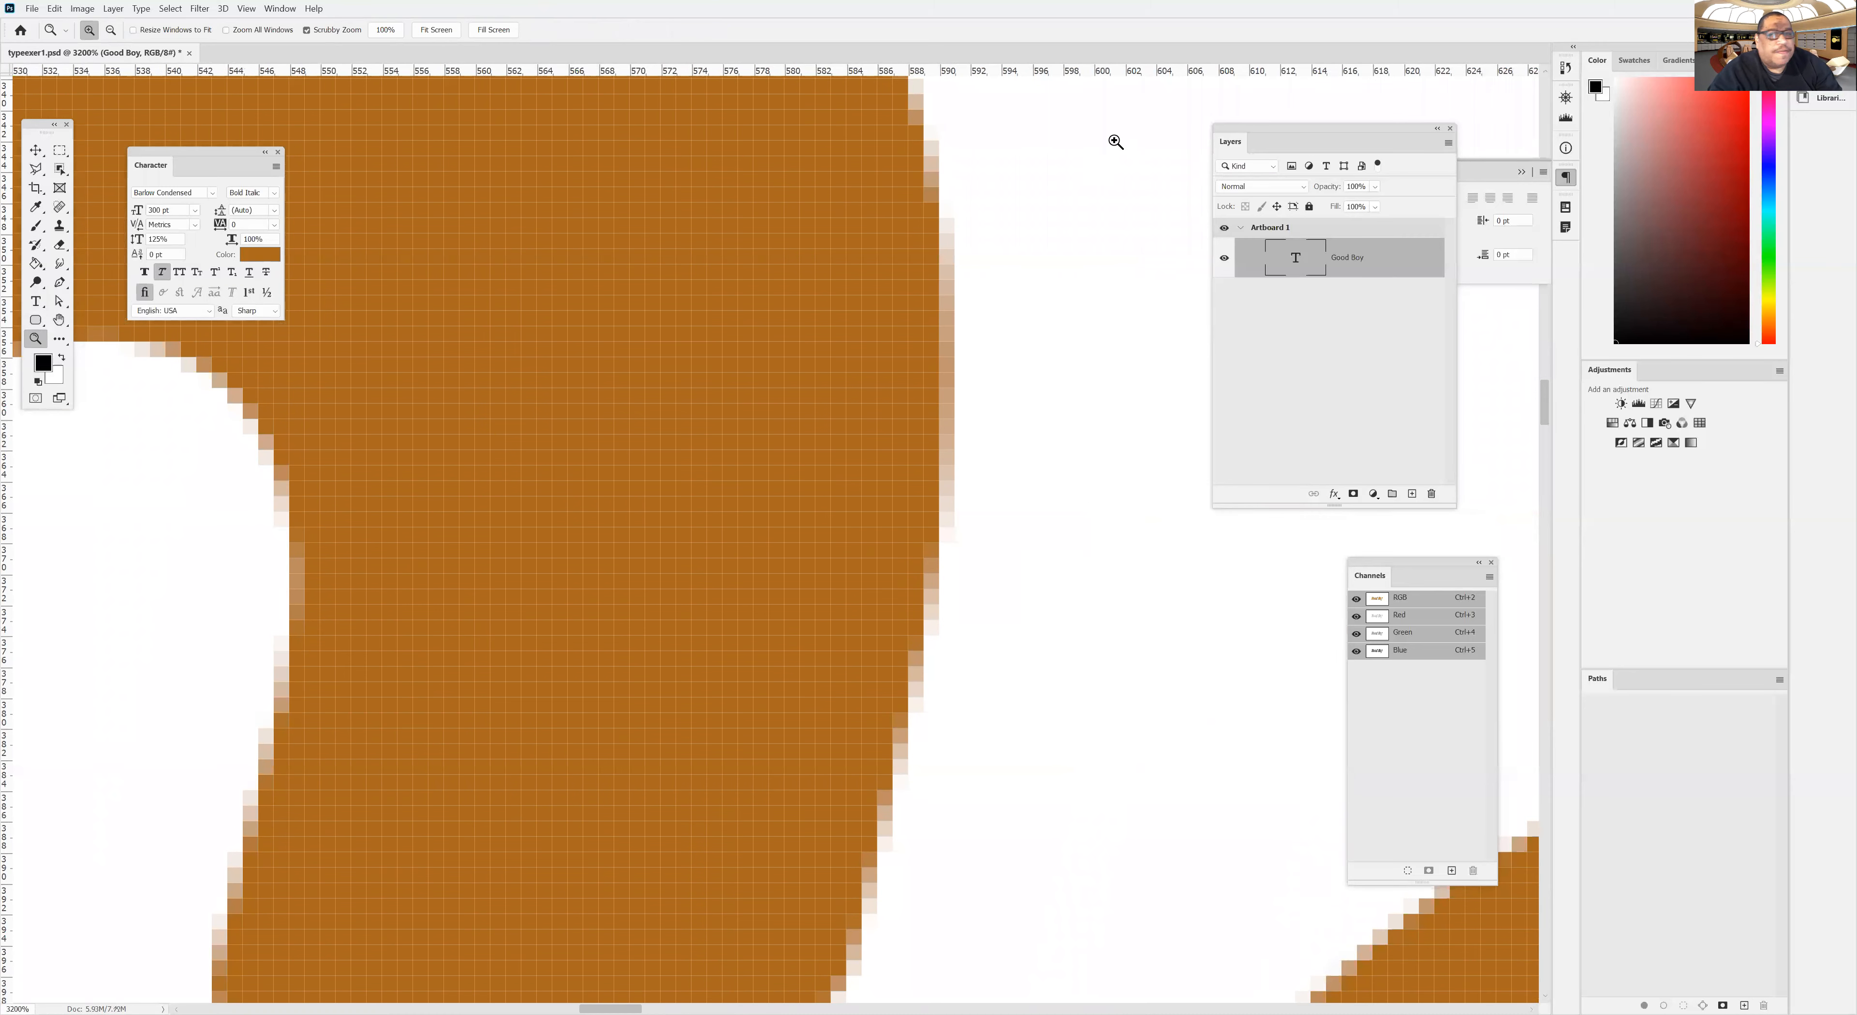
pyautogui.doubleClick(1290, 258)
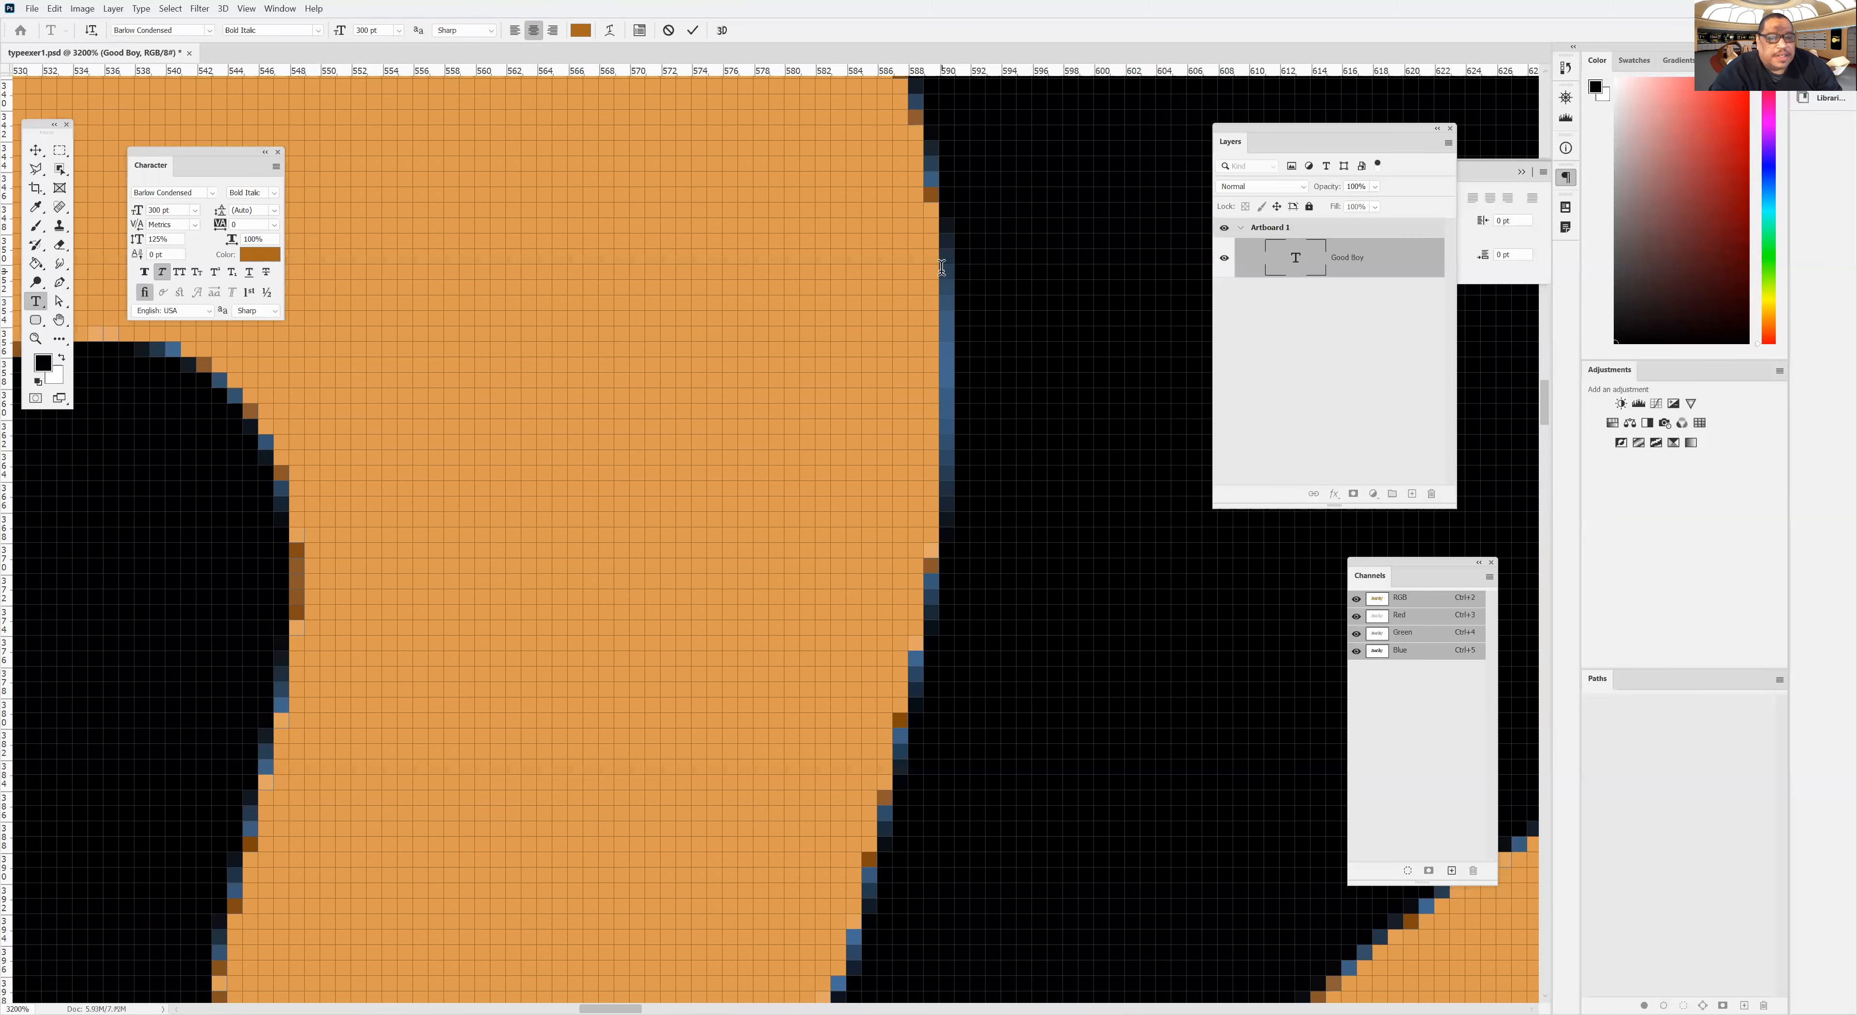
pyautogui.click(465, 32)
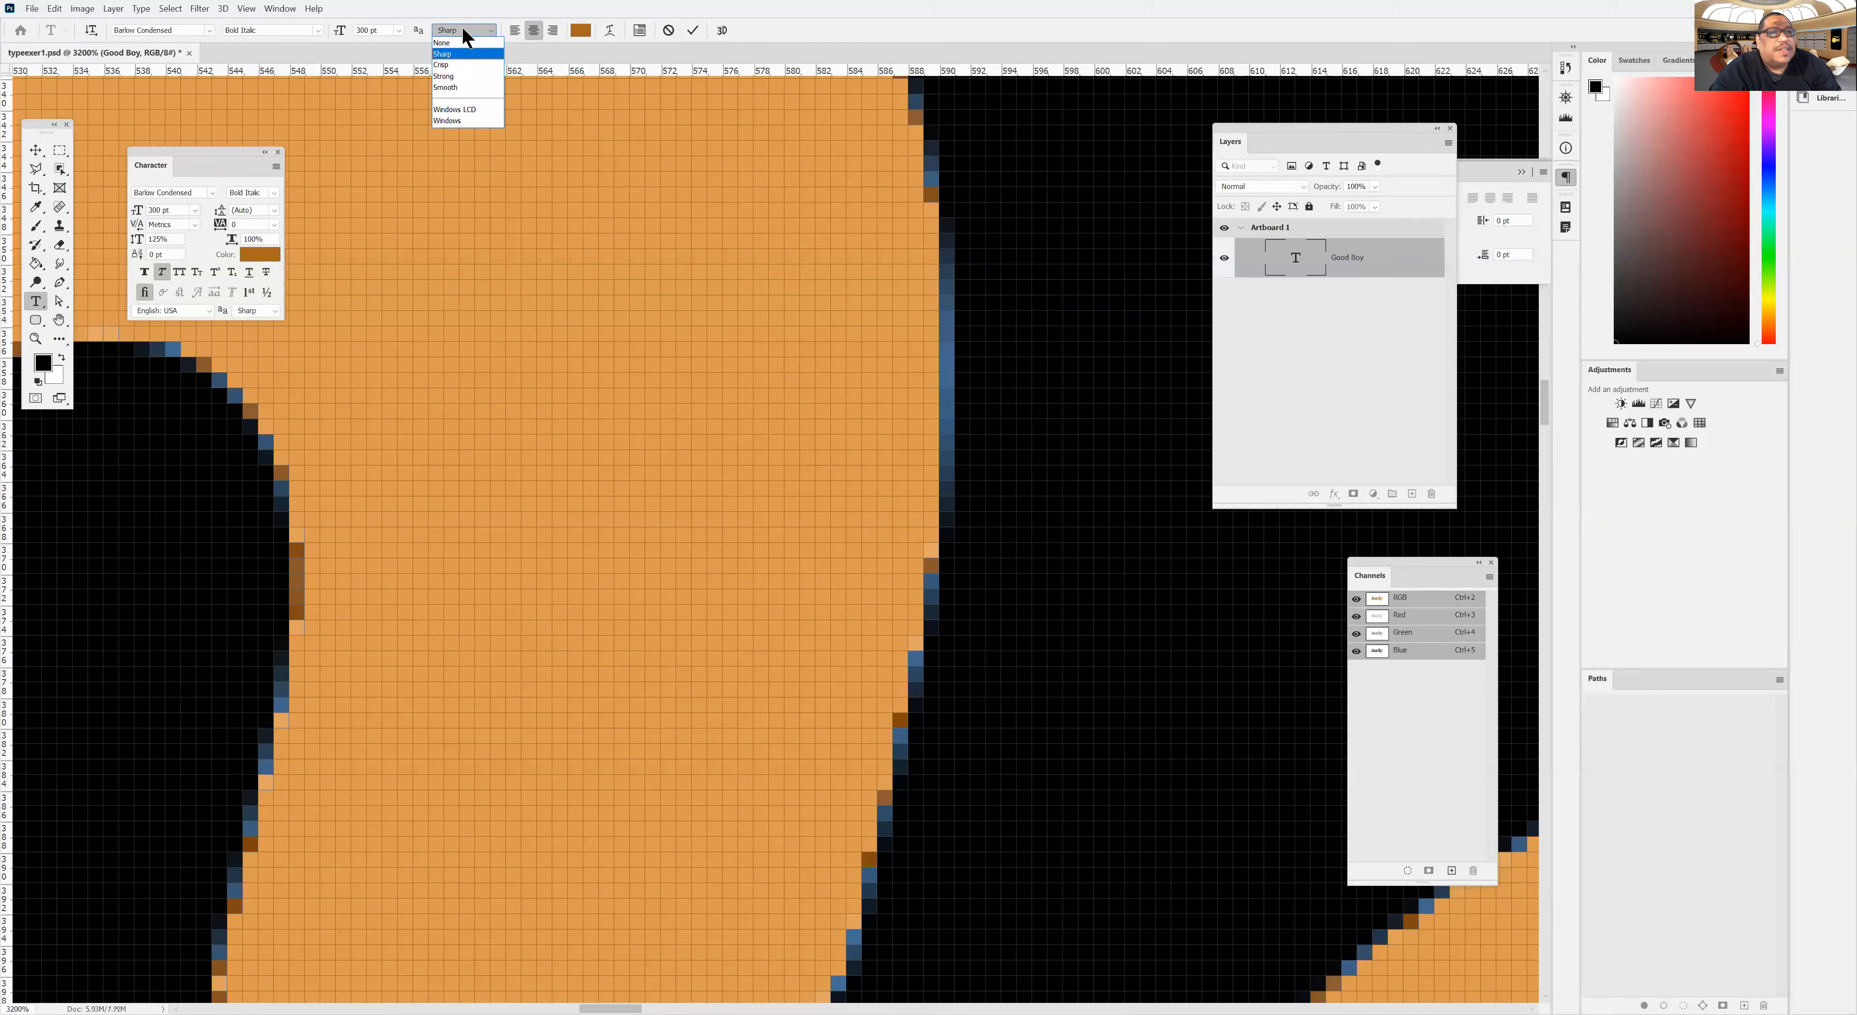
pyautogui.click(451, 42)
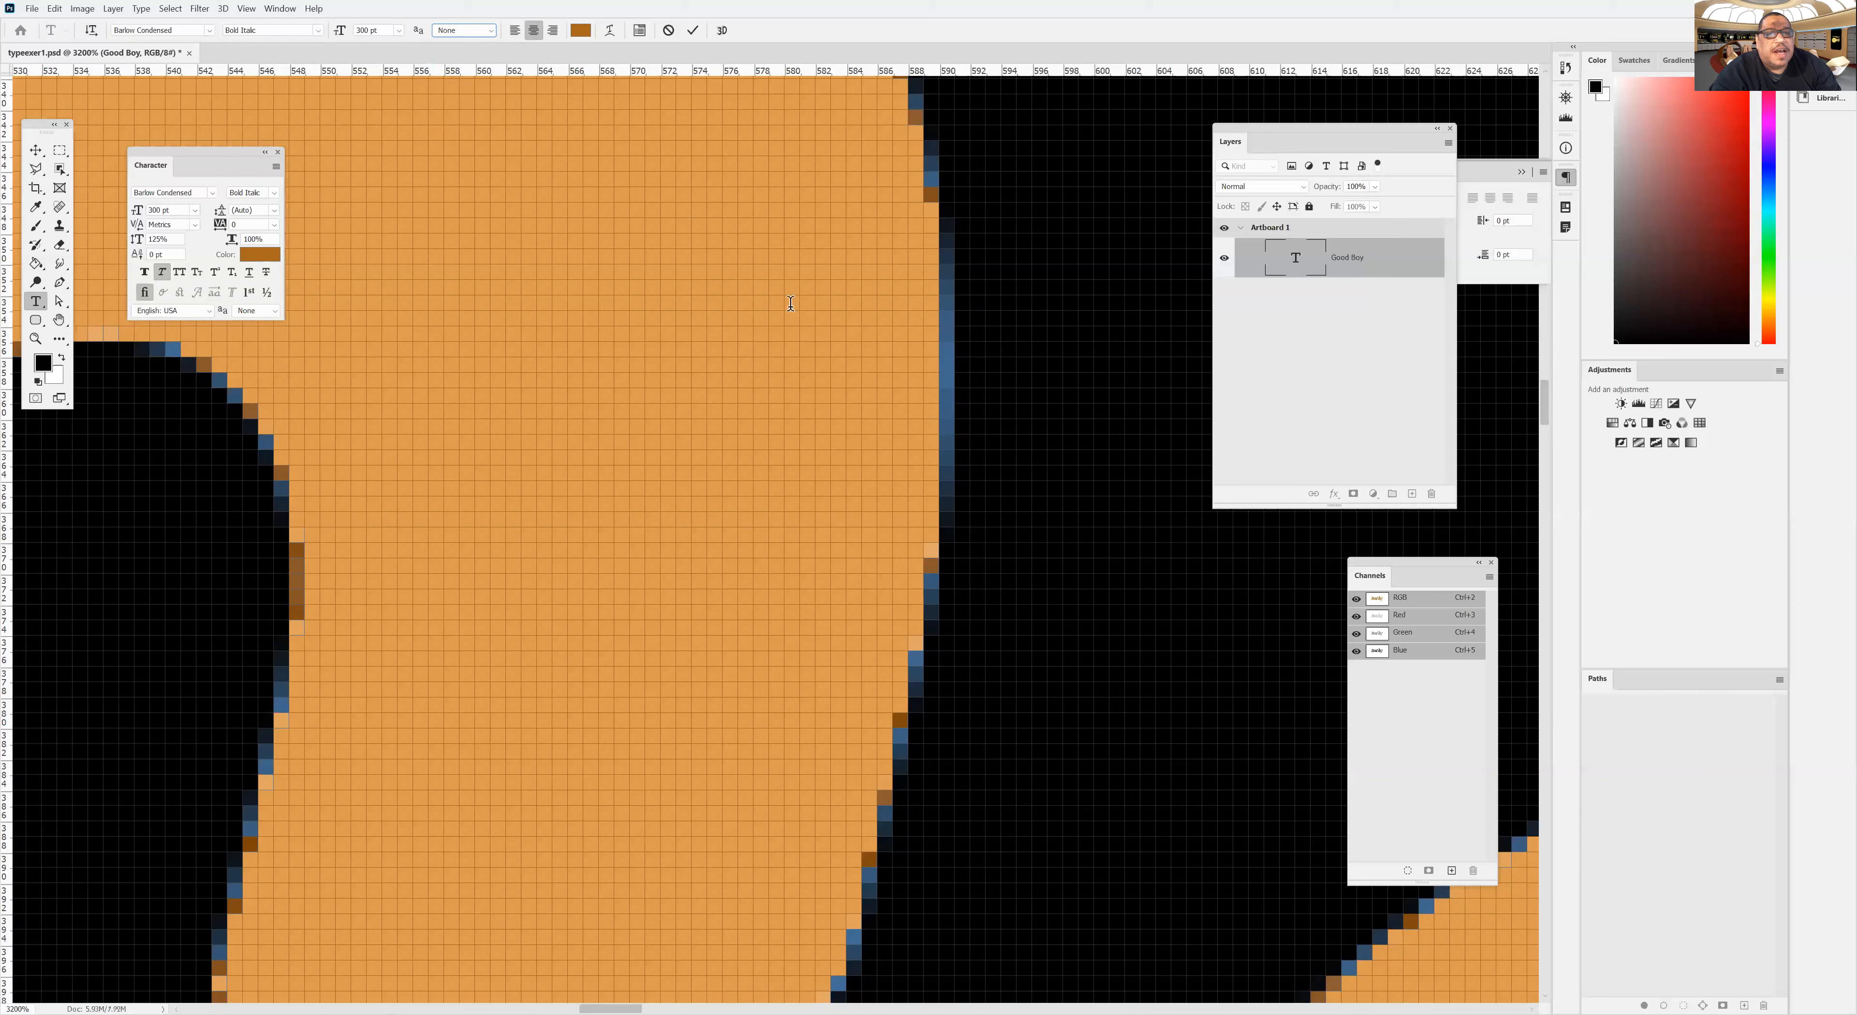
pyautogui.click(36, 339)
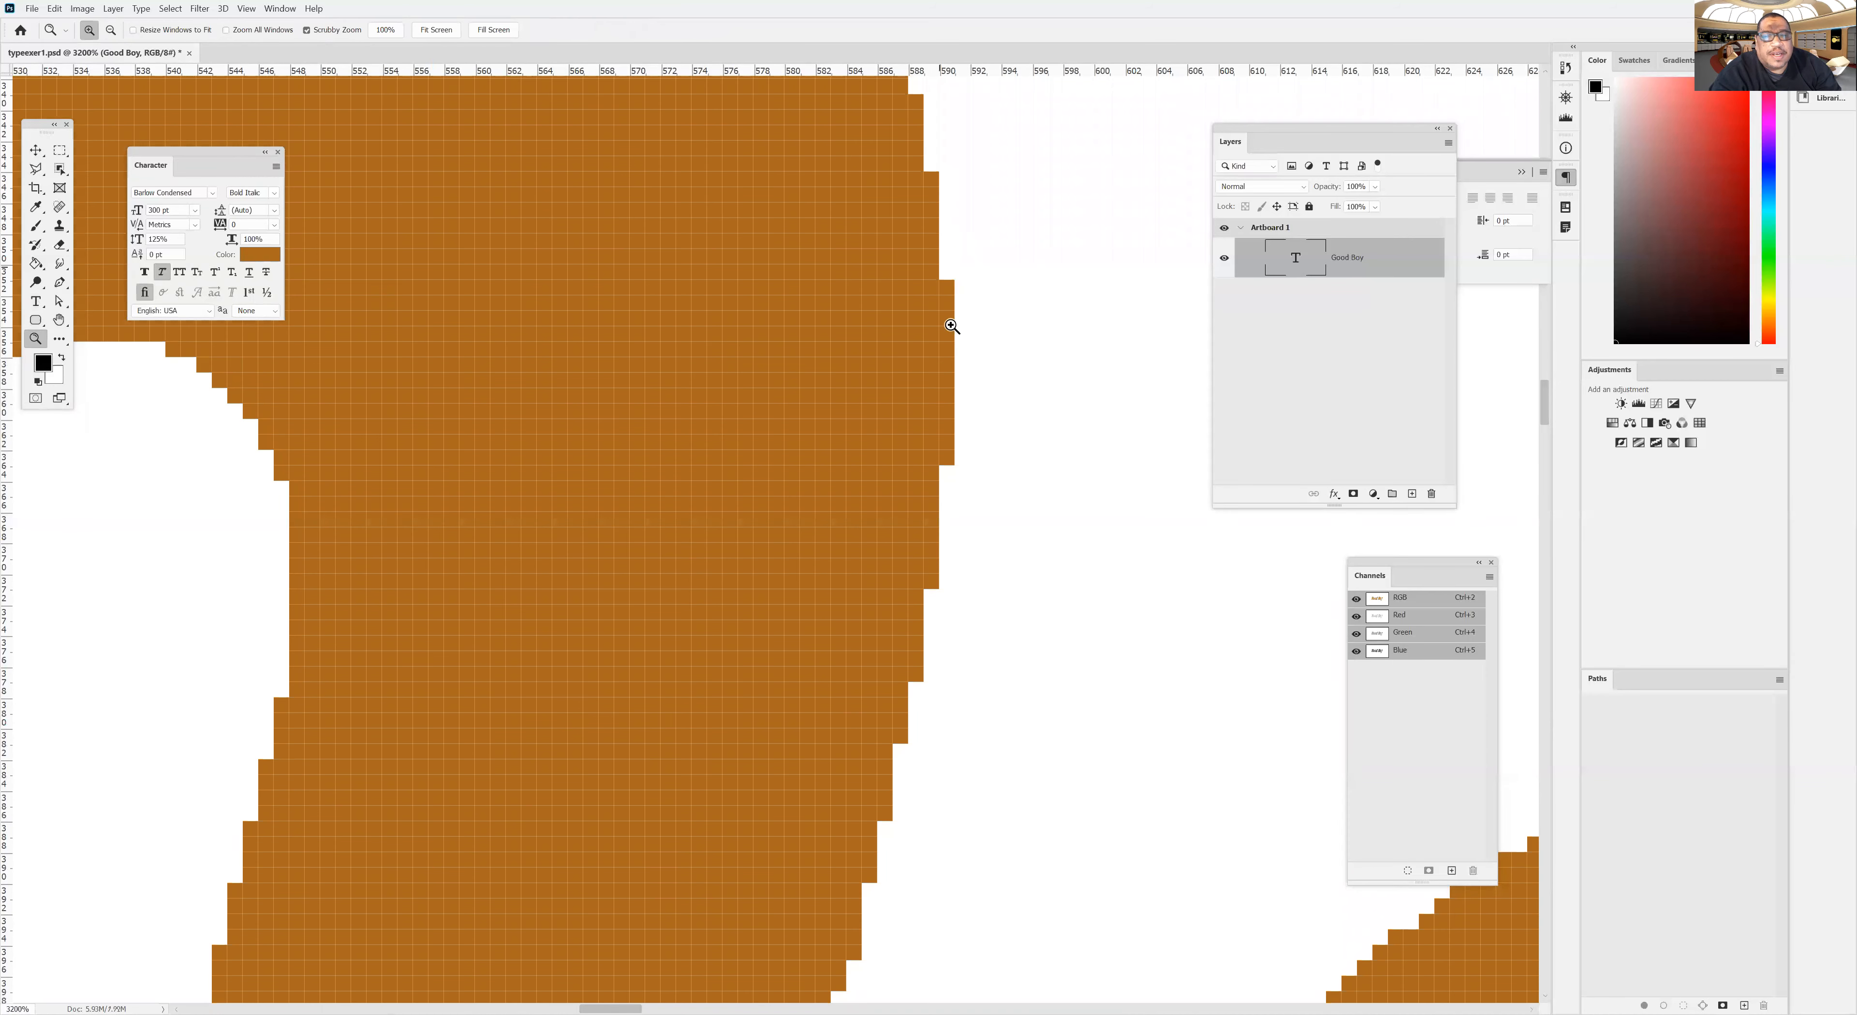
# Examine the letter edges of "Good Boy" without anti-aliasing at high magnification, 100% and 400%.
pyautogui.doubleClick(113, 503)
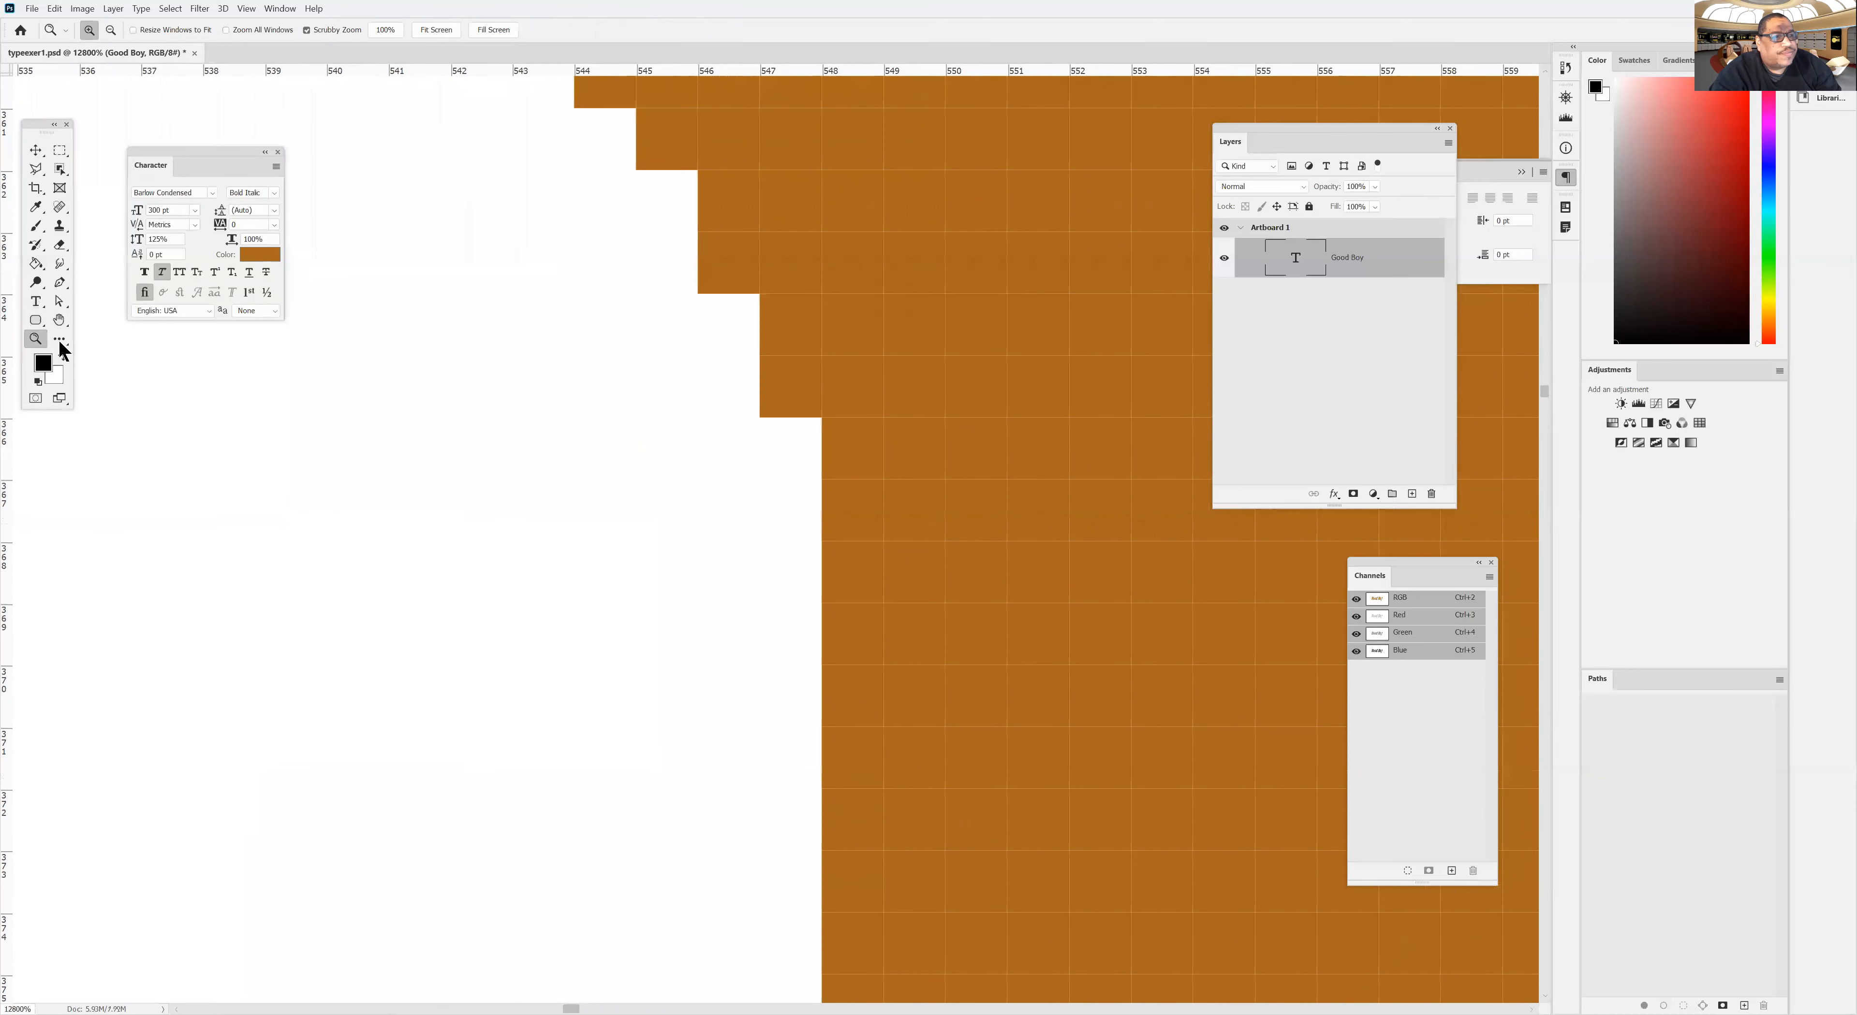
pyautogui.doubleClick(33, 337)
pyautogui.click(948, 589)
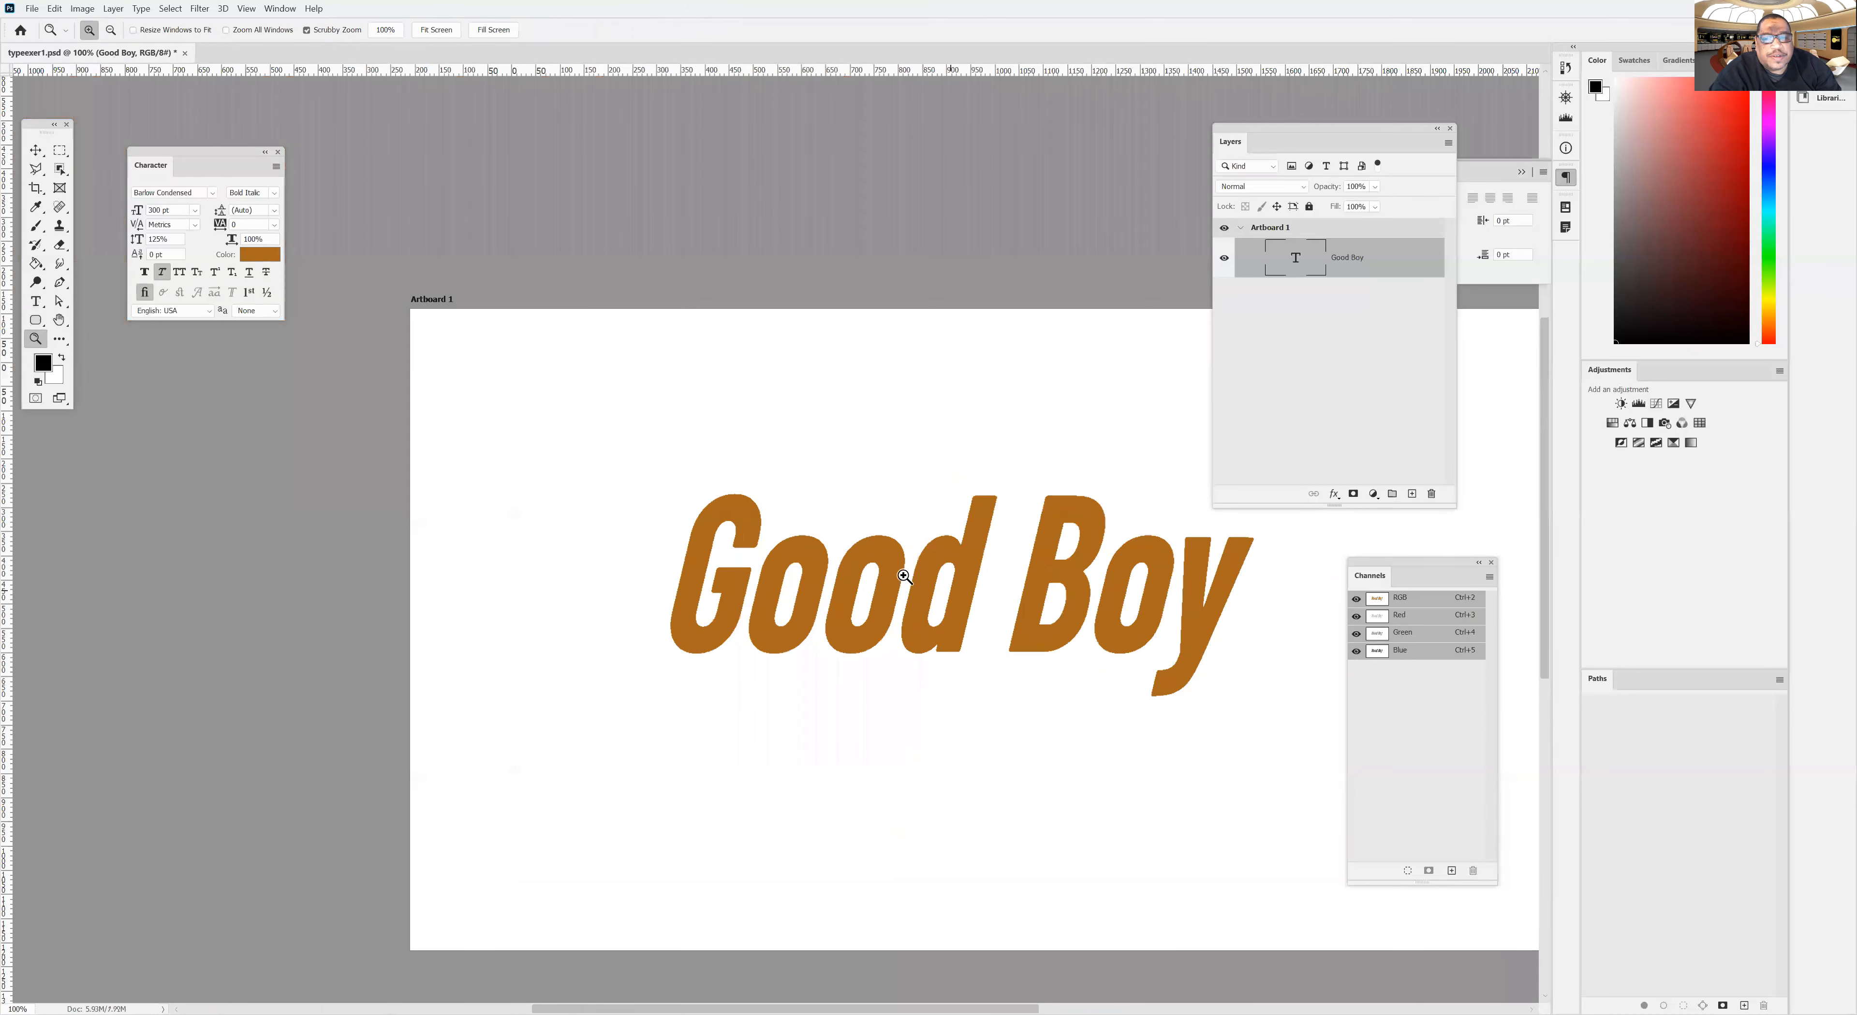
pyautogui.click(913, 581)
pyautogui.click(896, 576)
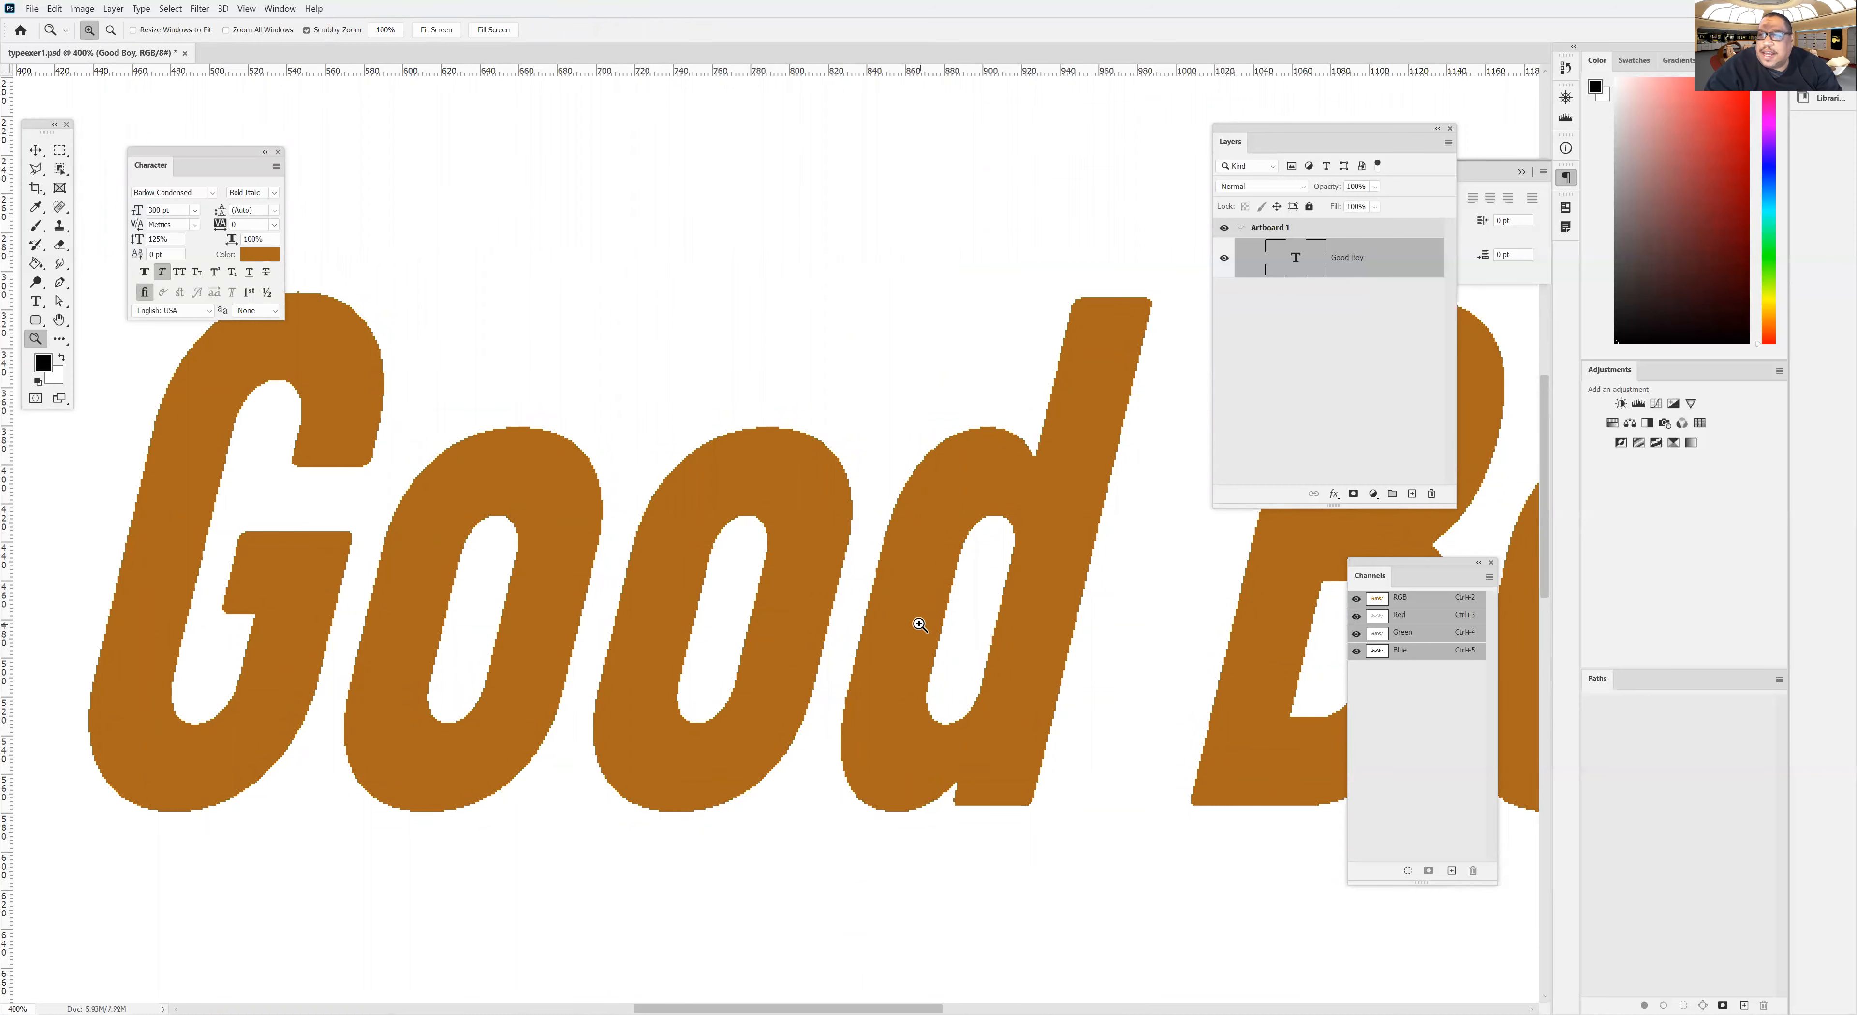
# Set the "Good Boy" text's anti-aliasing to Sharp, commit the edit, and move the text slightly up and right on the artboard.
pyautogui.doubleClick(1287, 262)
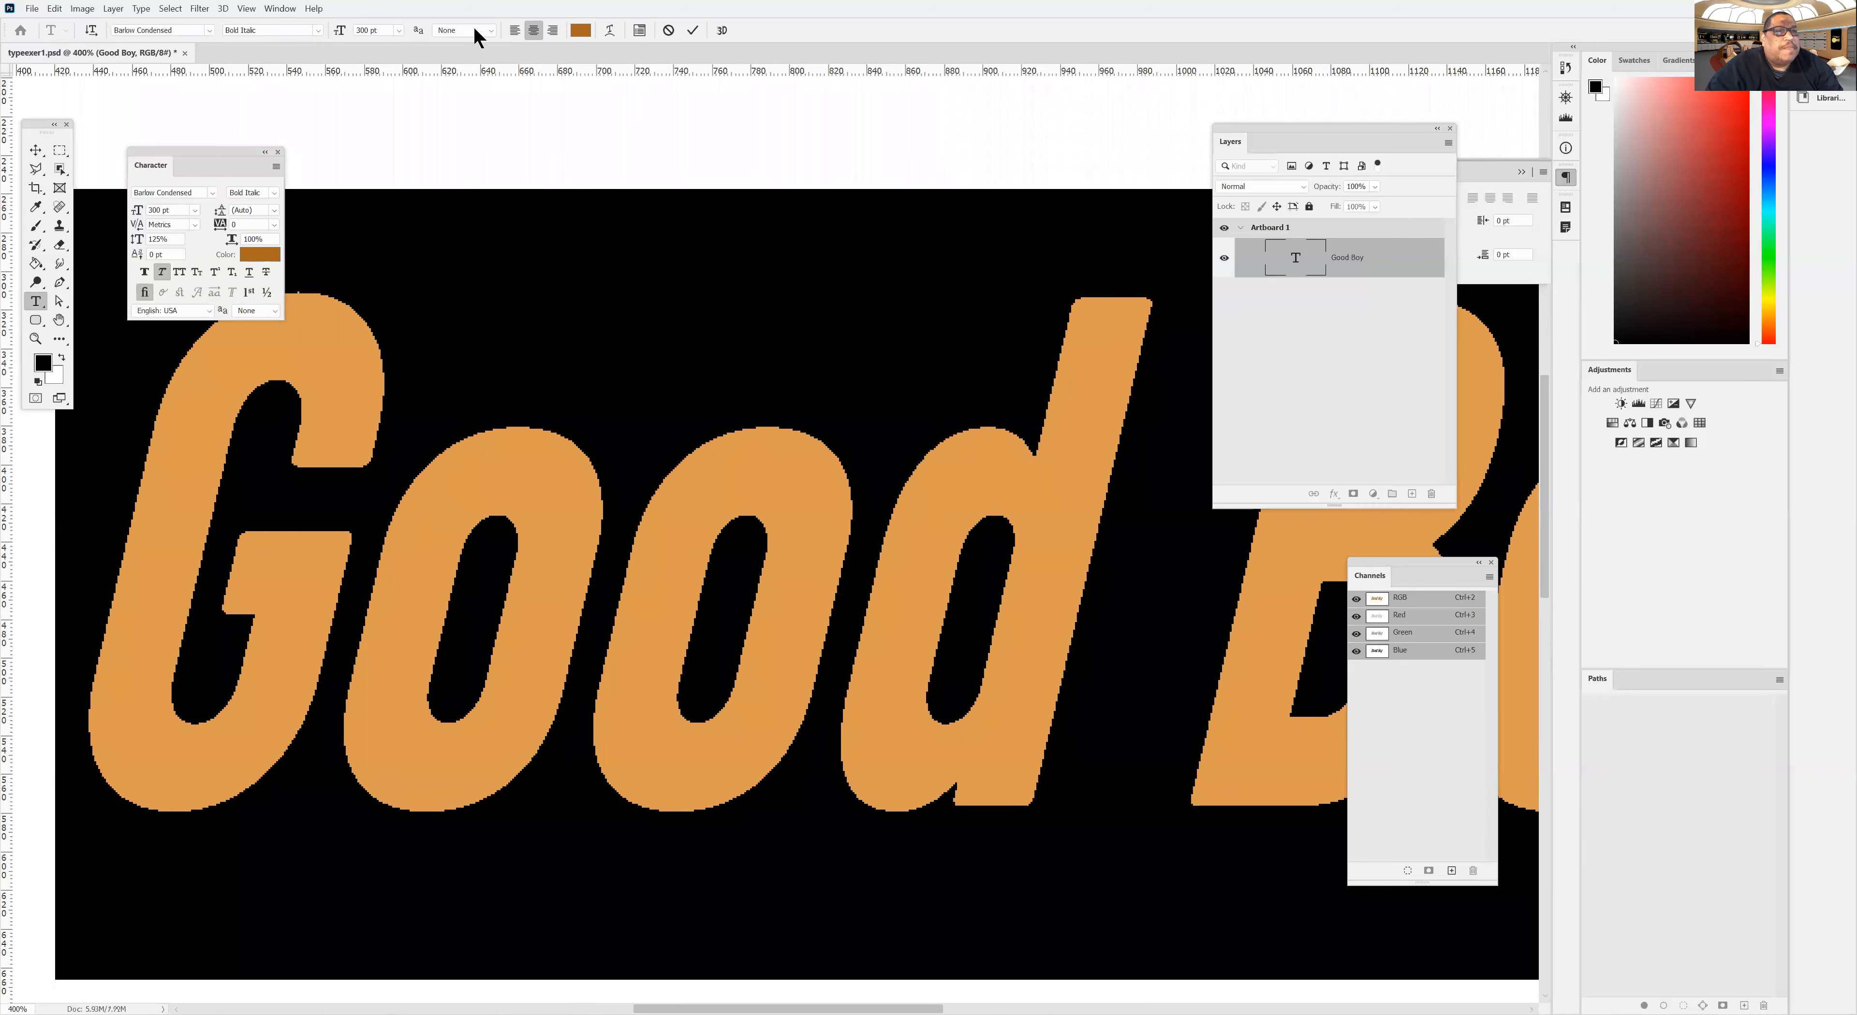
pyautogui.click(466, 32)
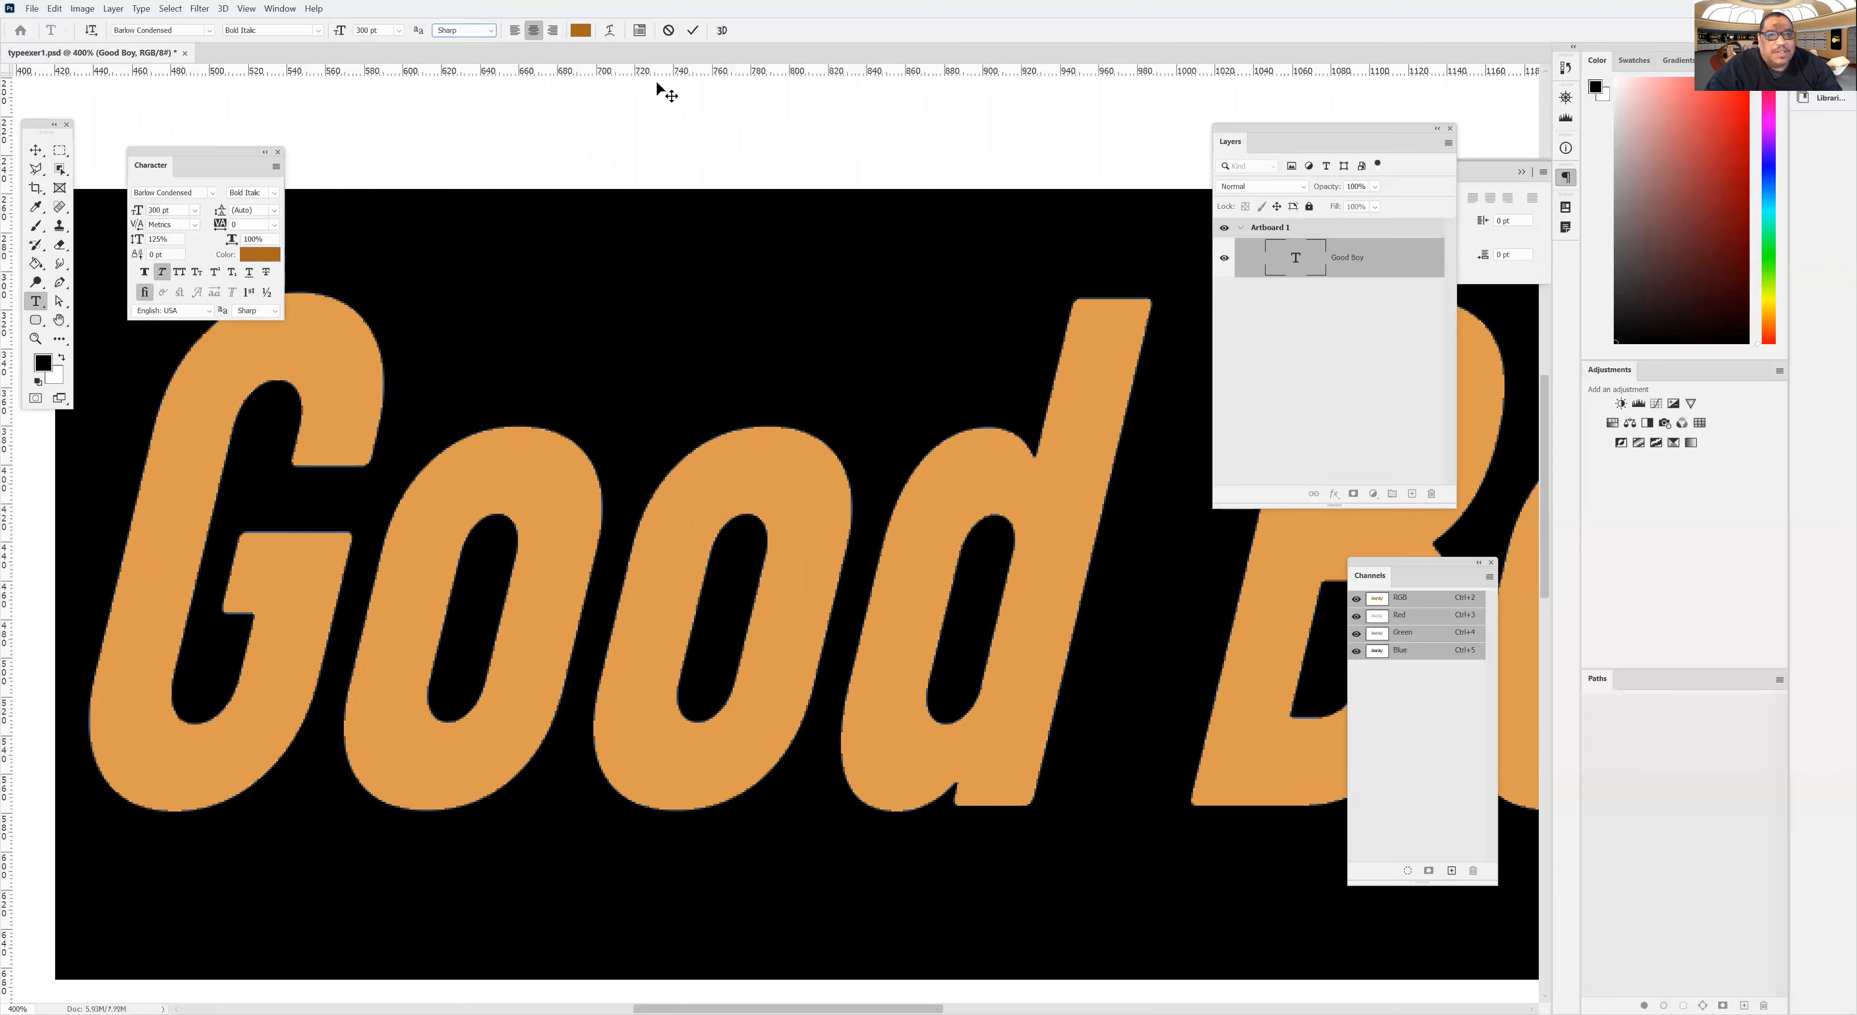
pyautogui.click(692, 31)
pyautogui.press('z')
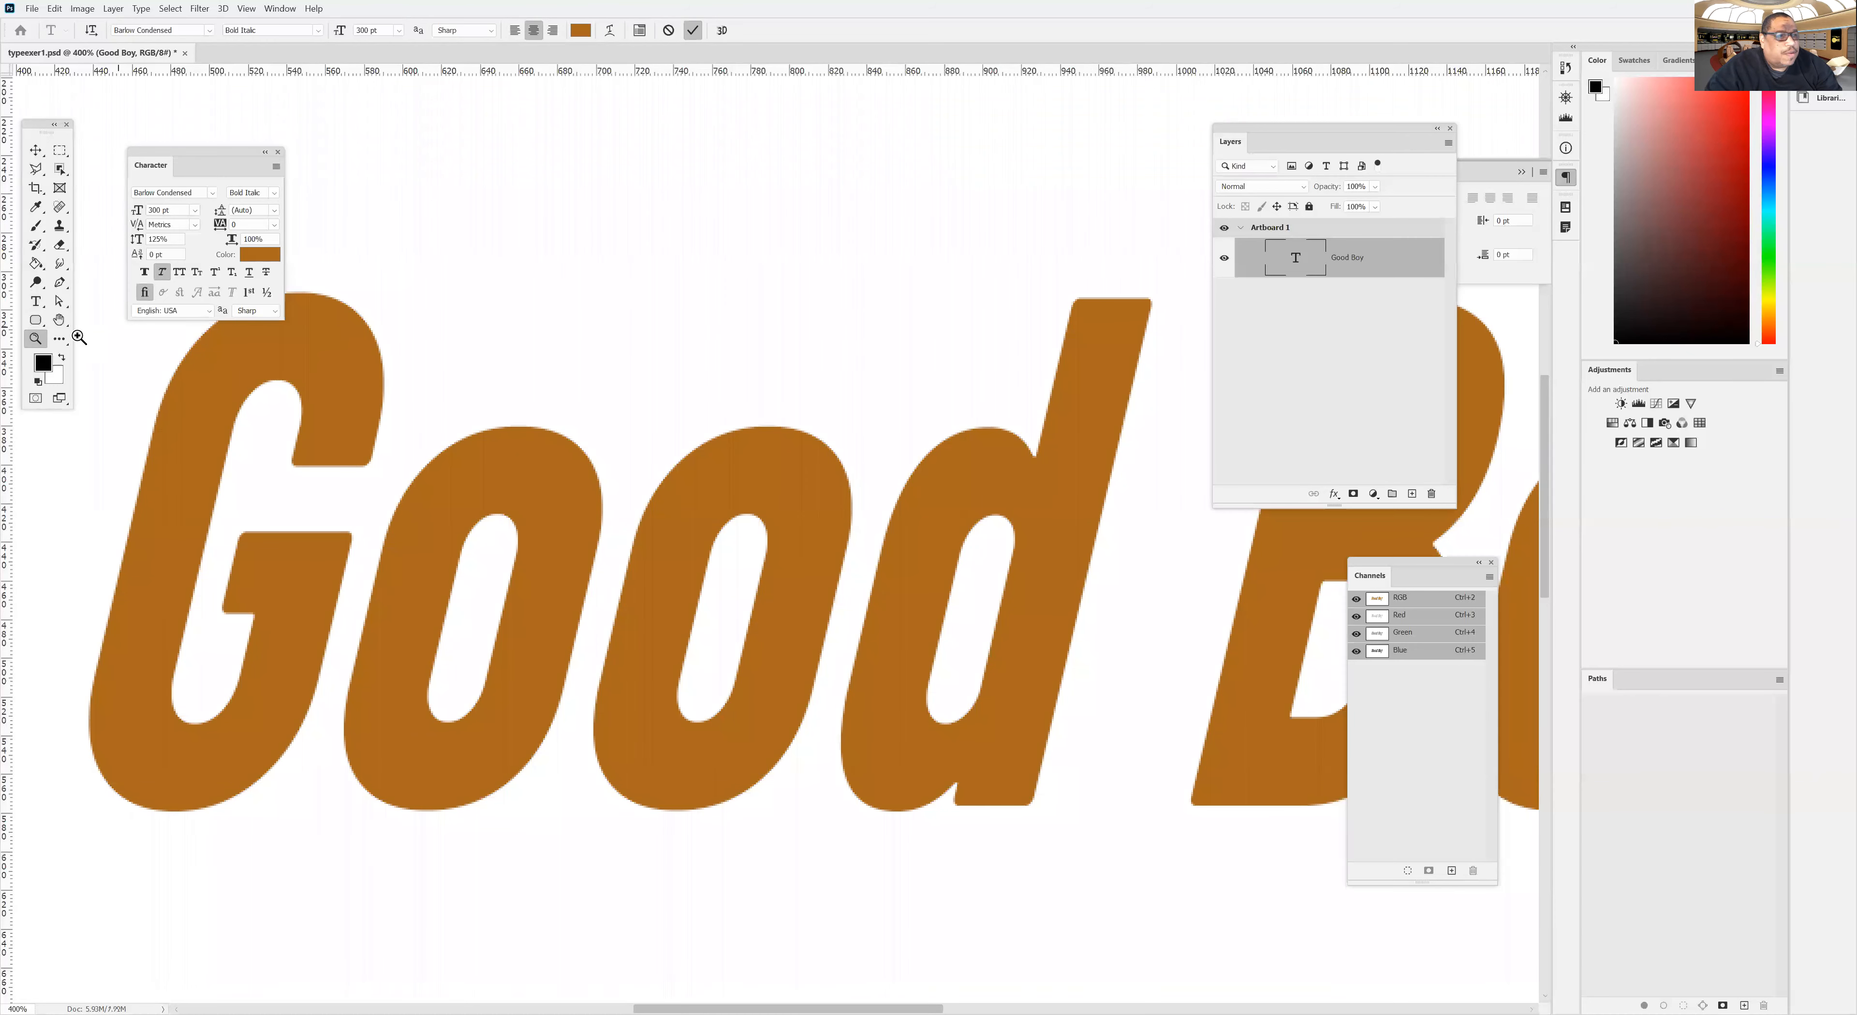
pyautogui.click(43, 340)
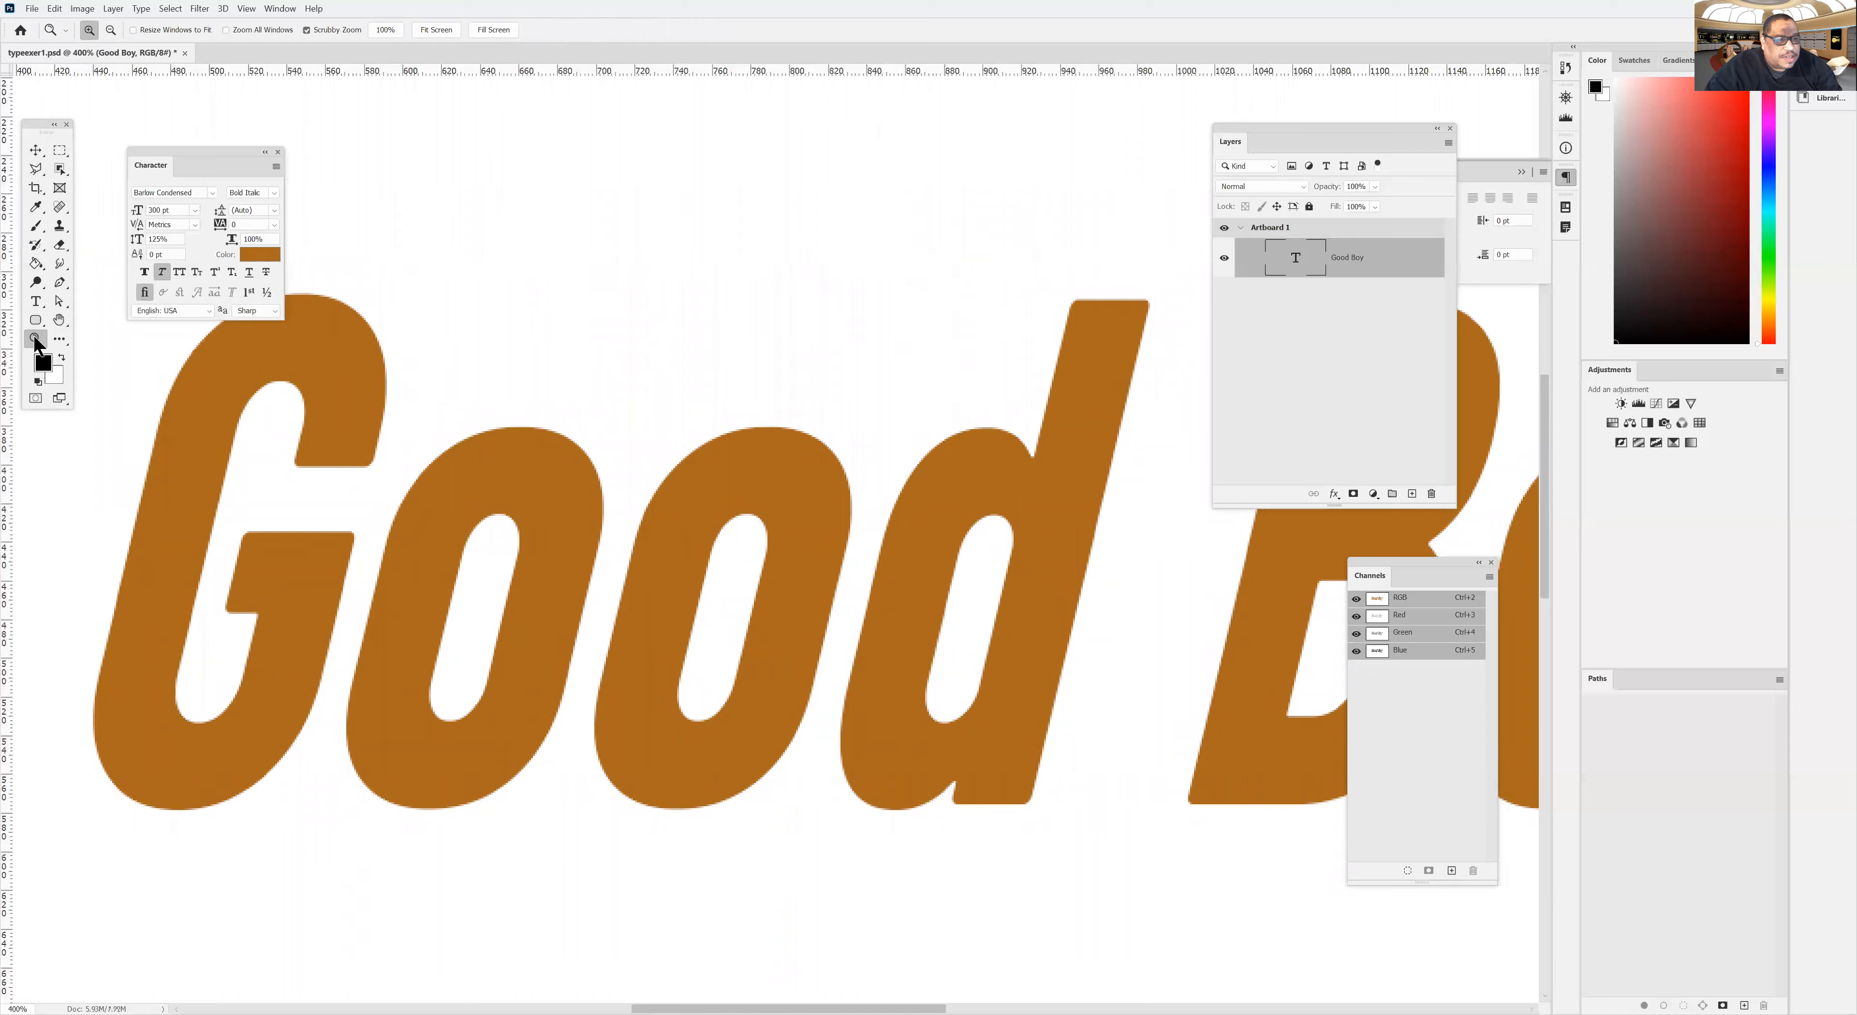
pyautogui.doubleClick(34, 337)
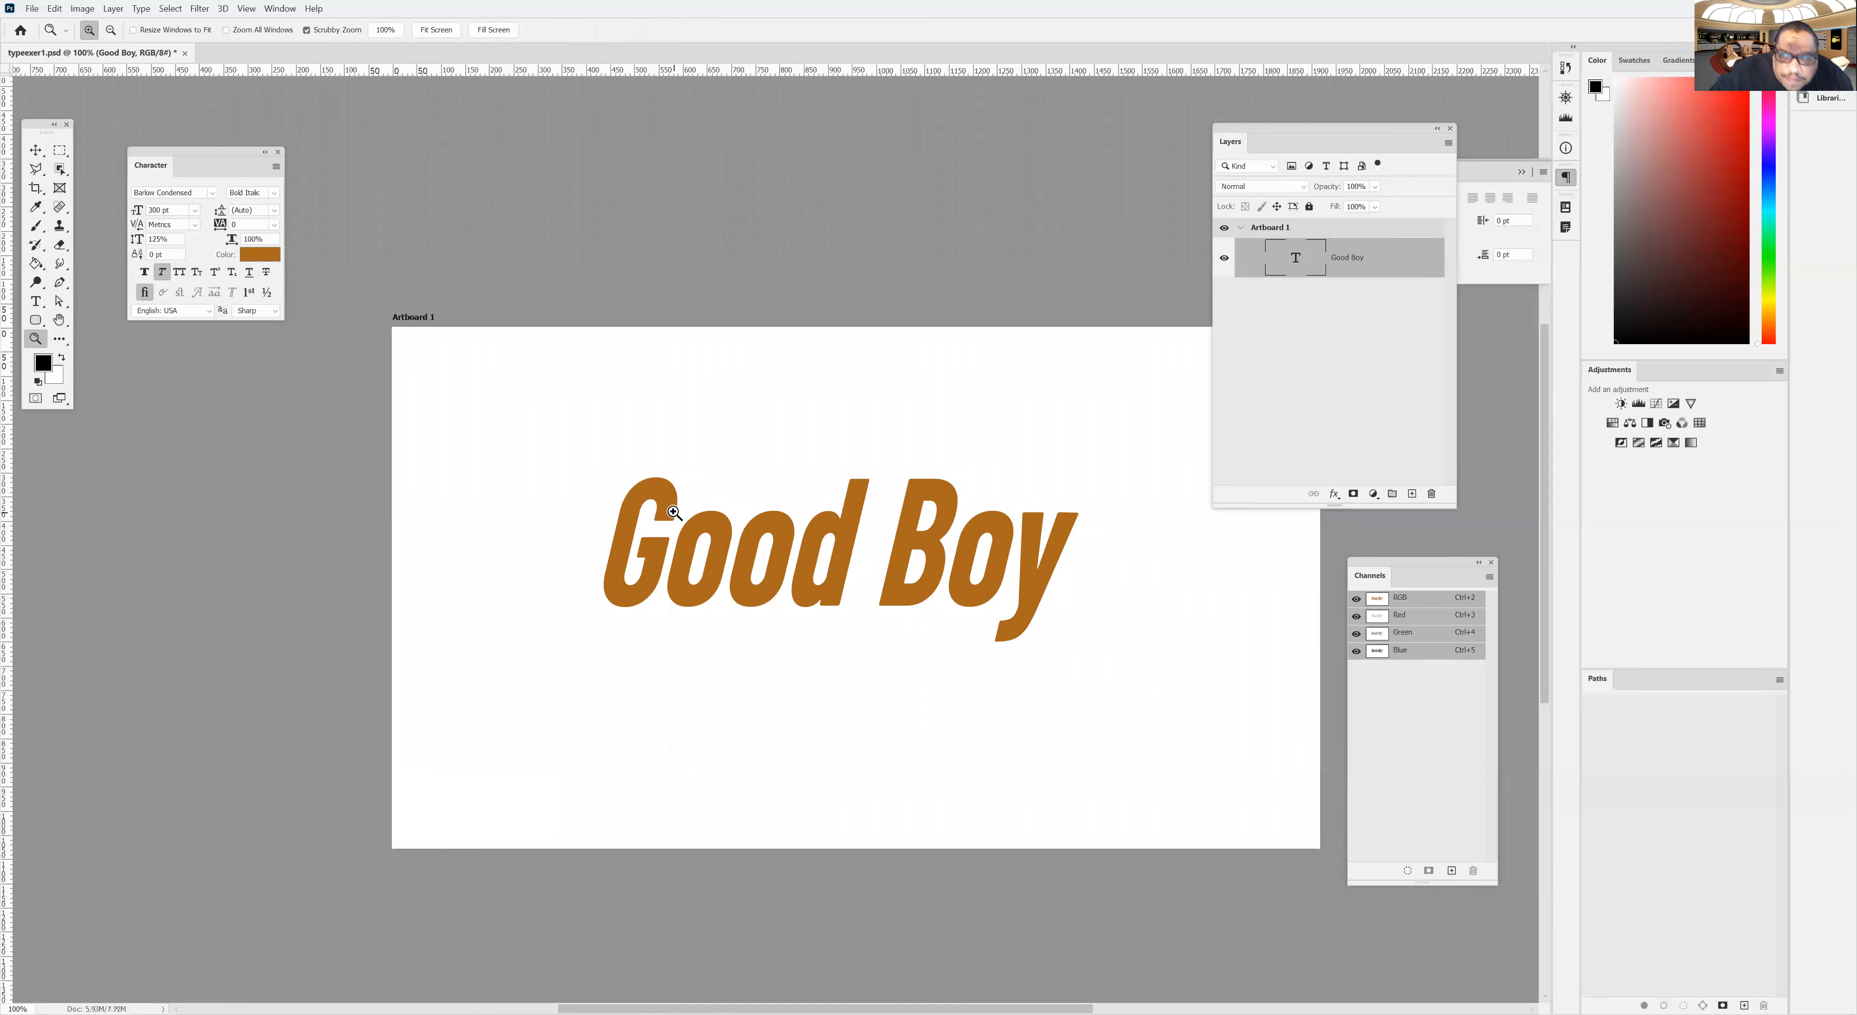
pyautogui.click(35, 150)
pyautogui.moveTo(719, 554); pyautogui.dragTo(755, 509)
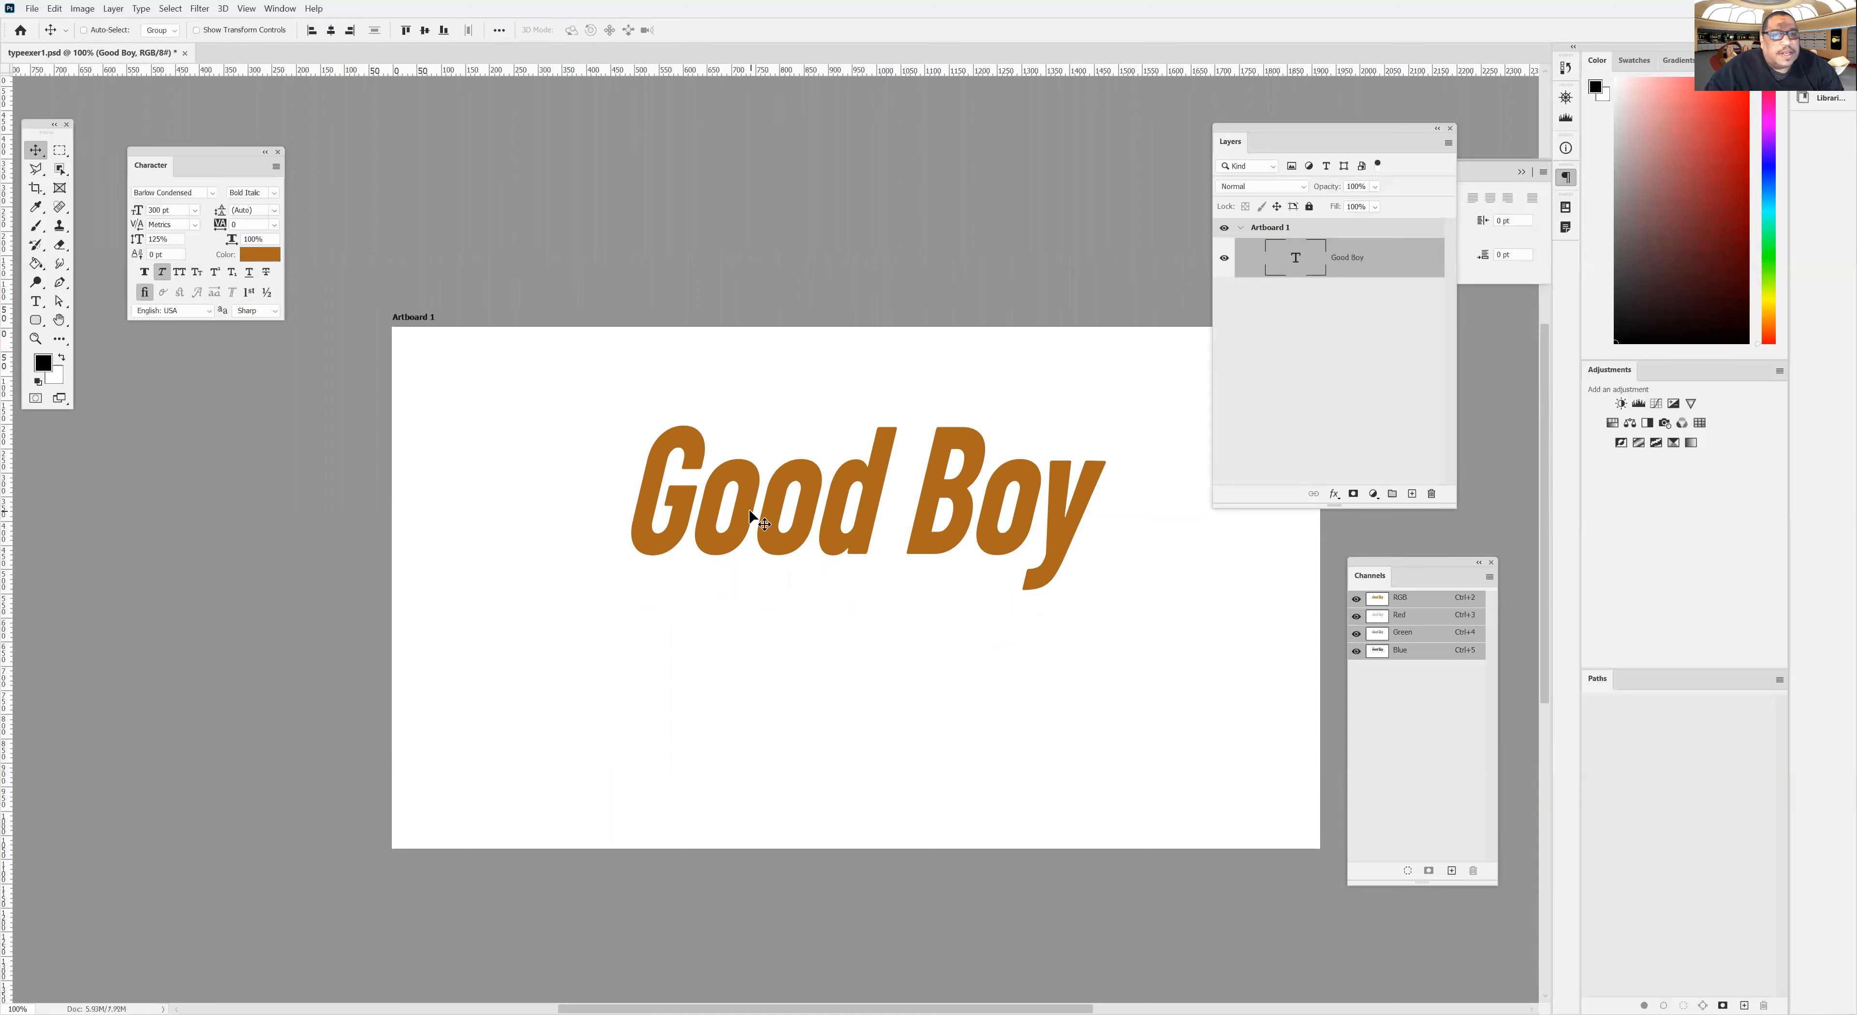
# Change the "Good Boy" text color to the olive green 87a52a.
pyautogui.doubleClick(1284, 267)
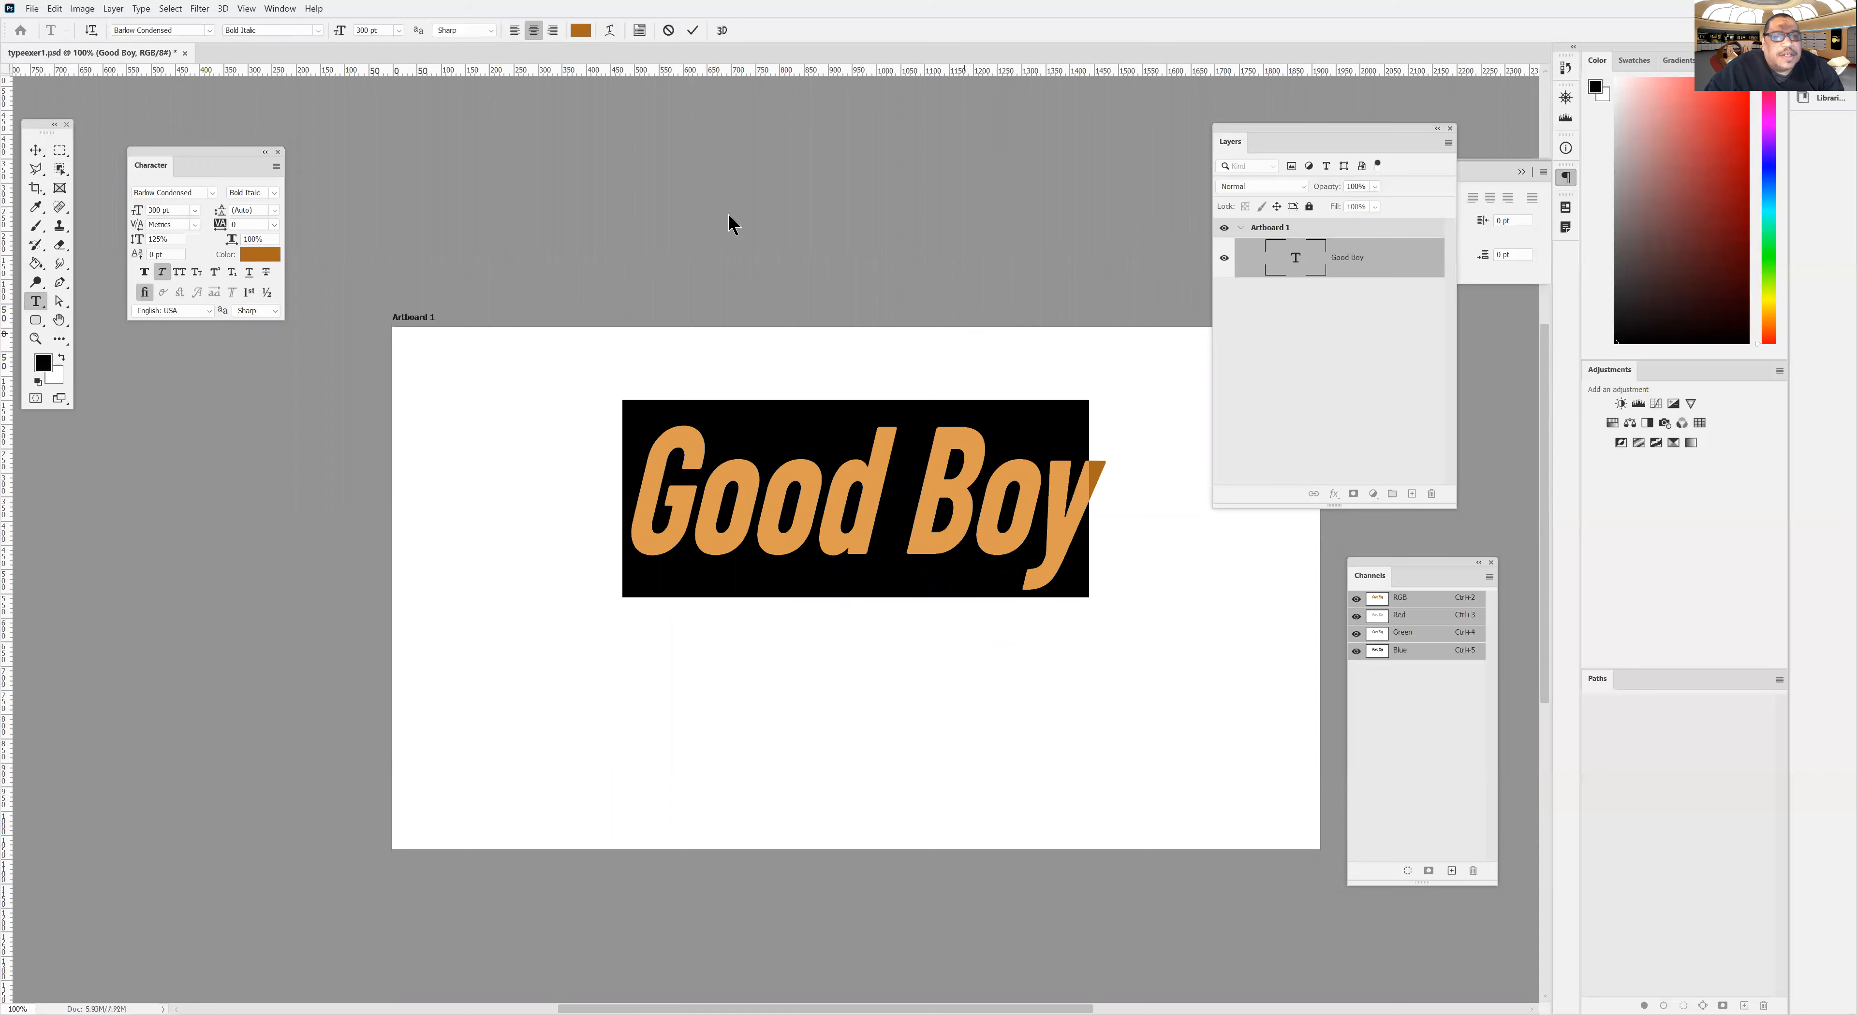
pyautogui.click(580, 32)
pyautogui.click(879, 249)
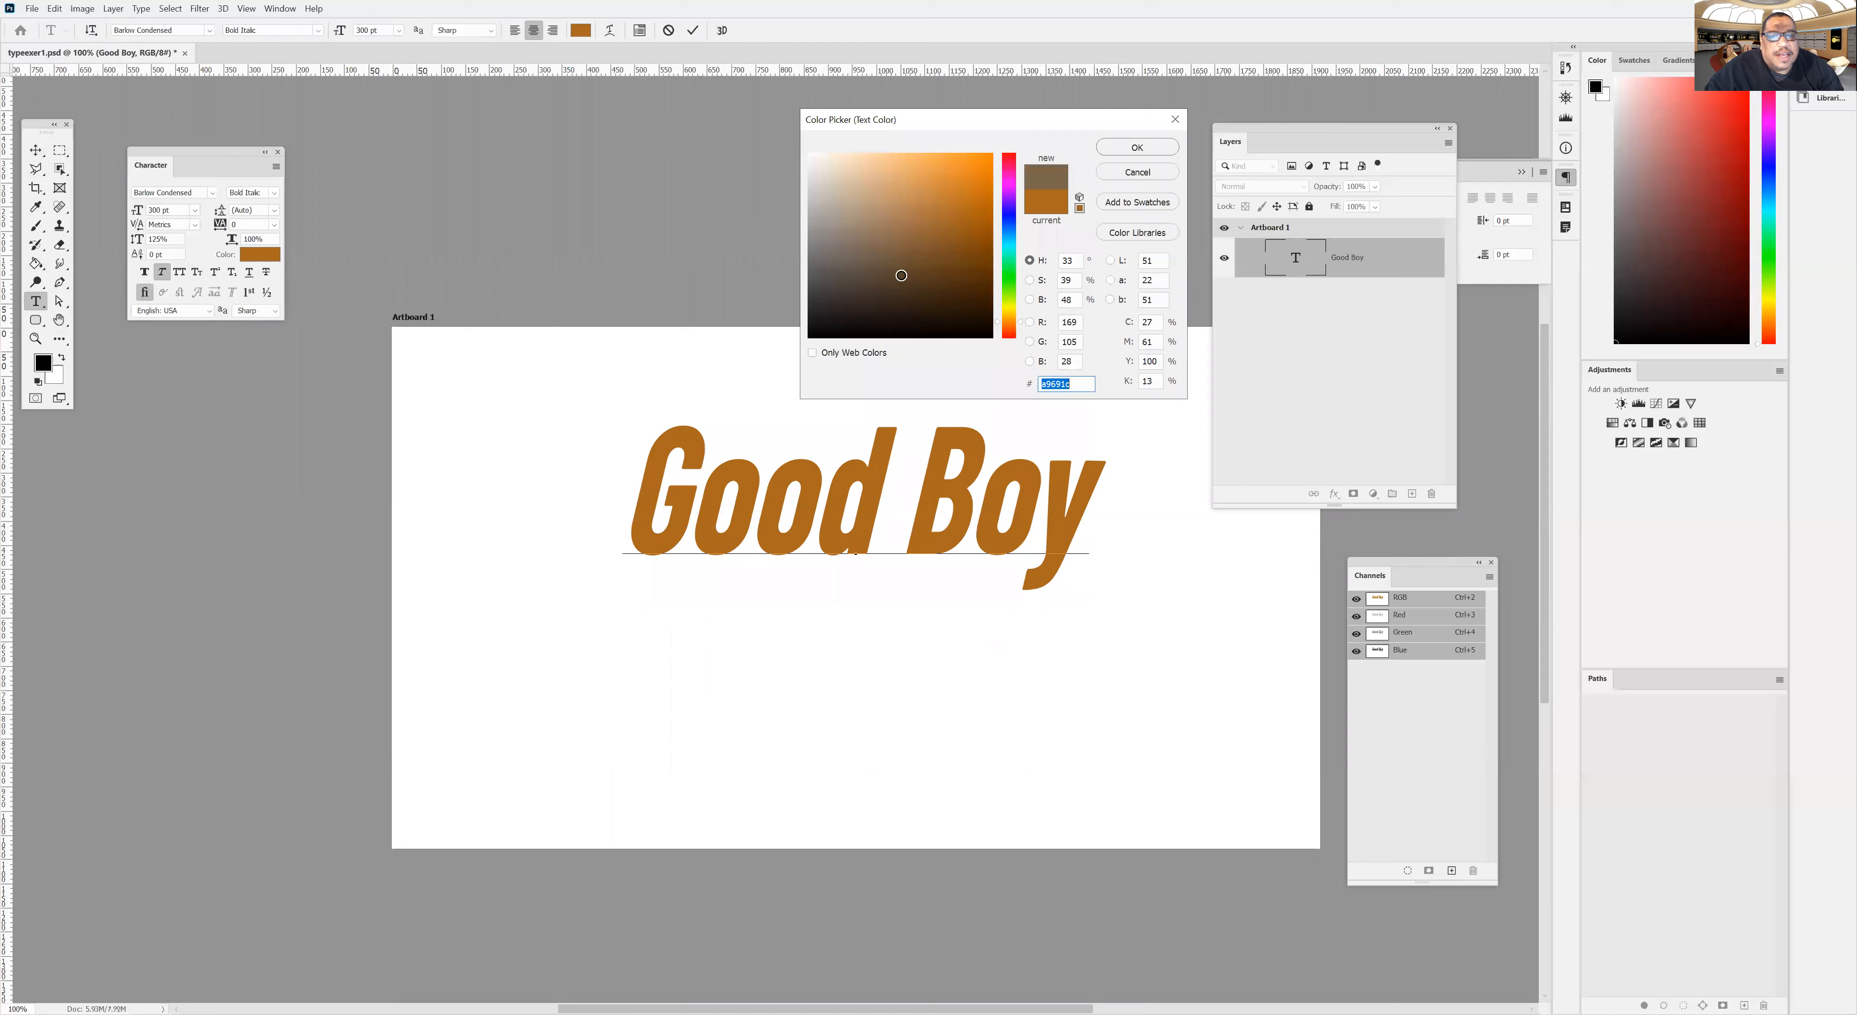
pyautogui.click(1008, 299)
pyautogui.click(959, 205)
pyautogui.click(939, 265)
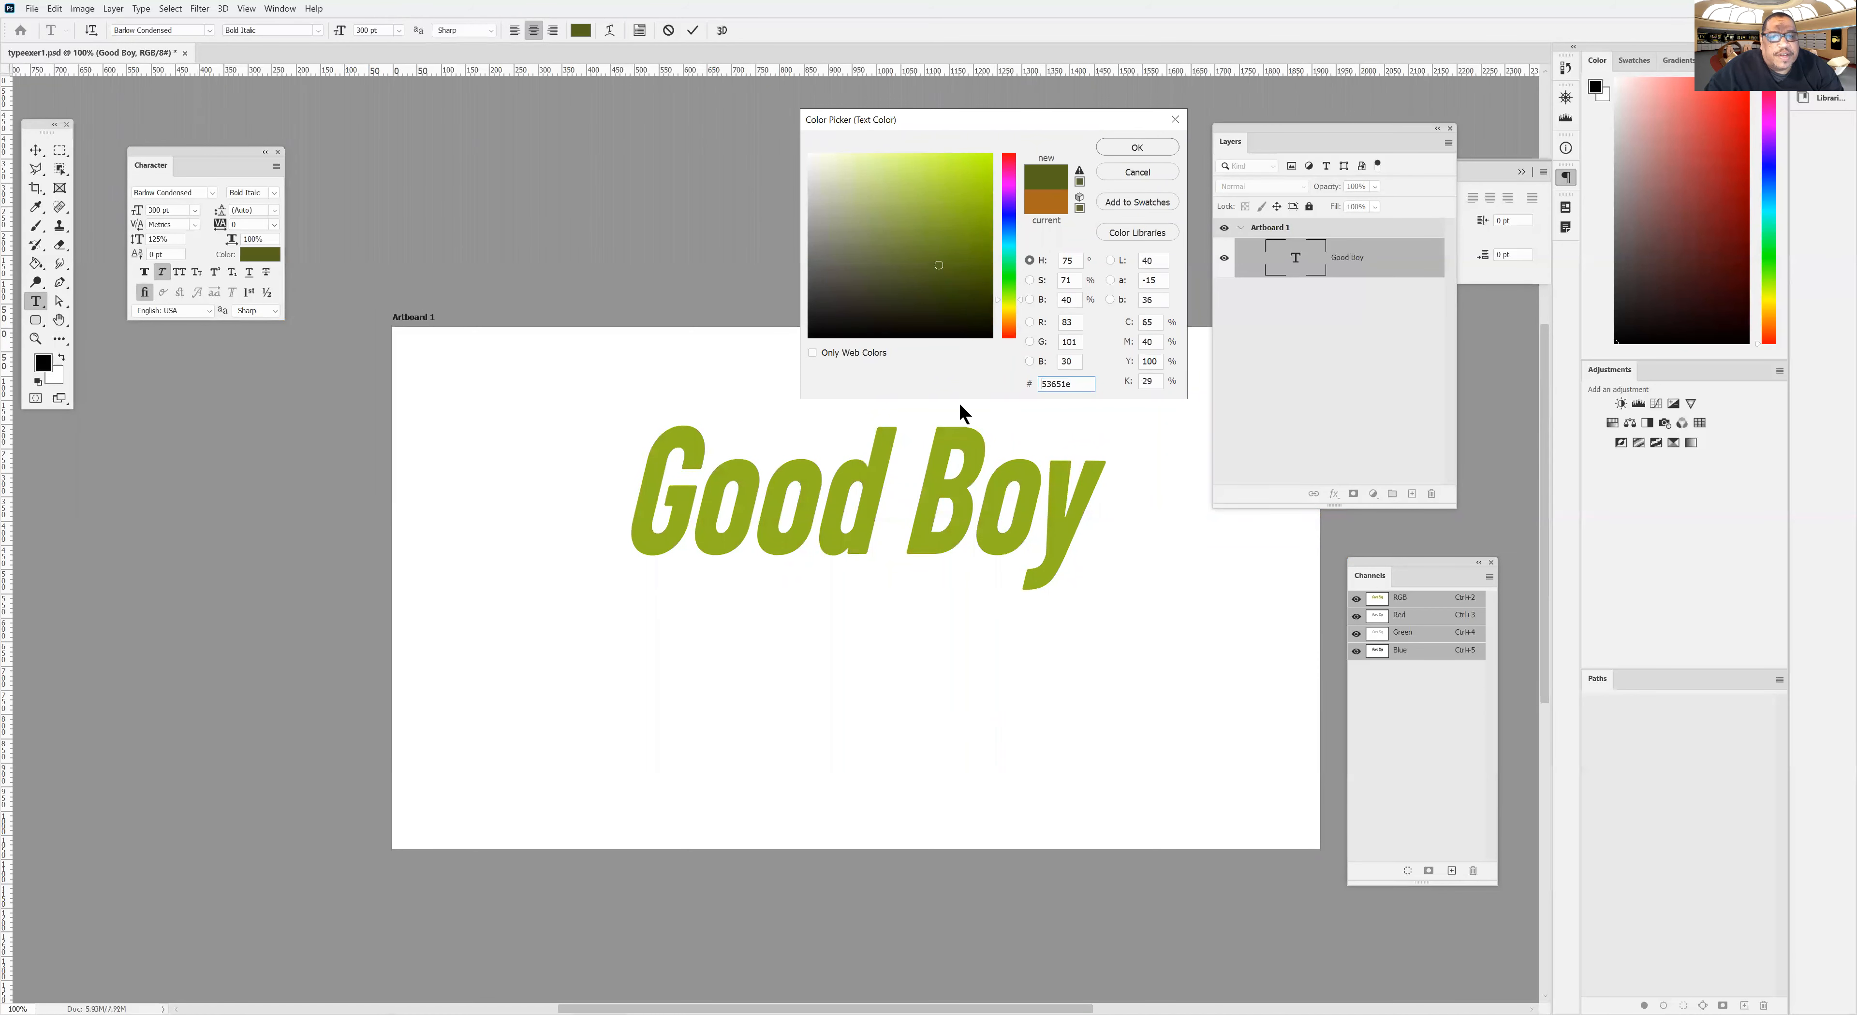
pyautogui.click(945, 217)
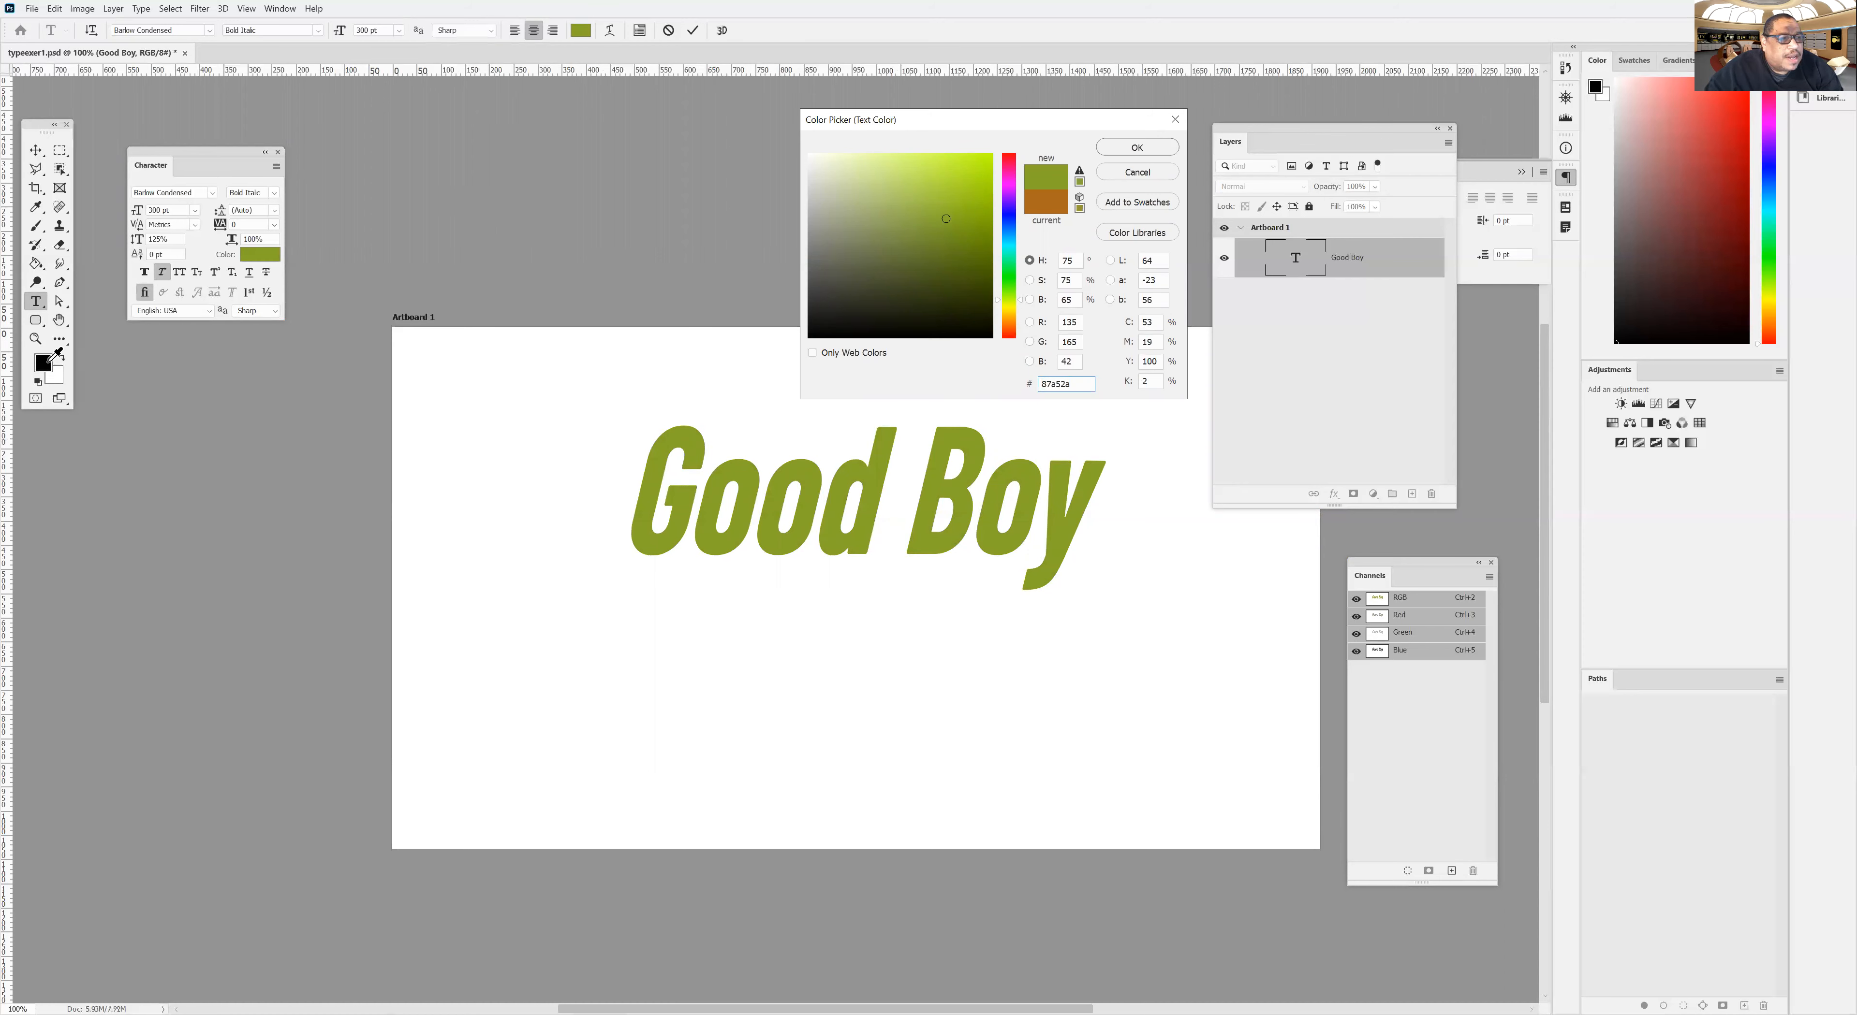
pyautogui.click(1122, 144)
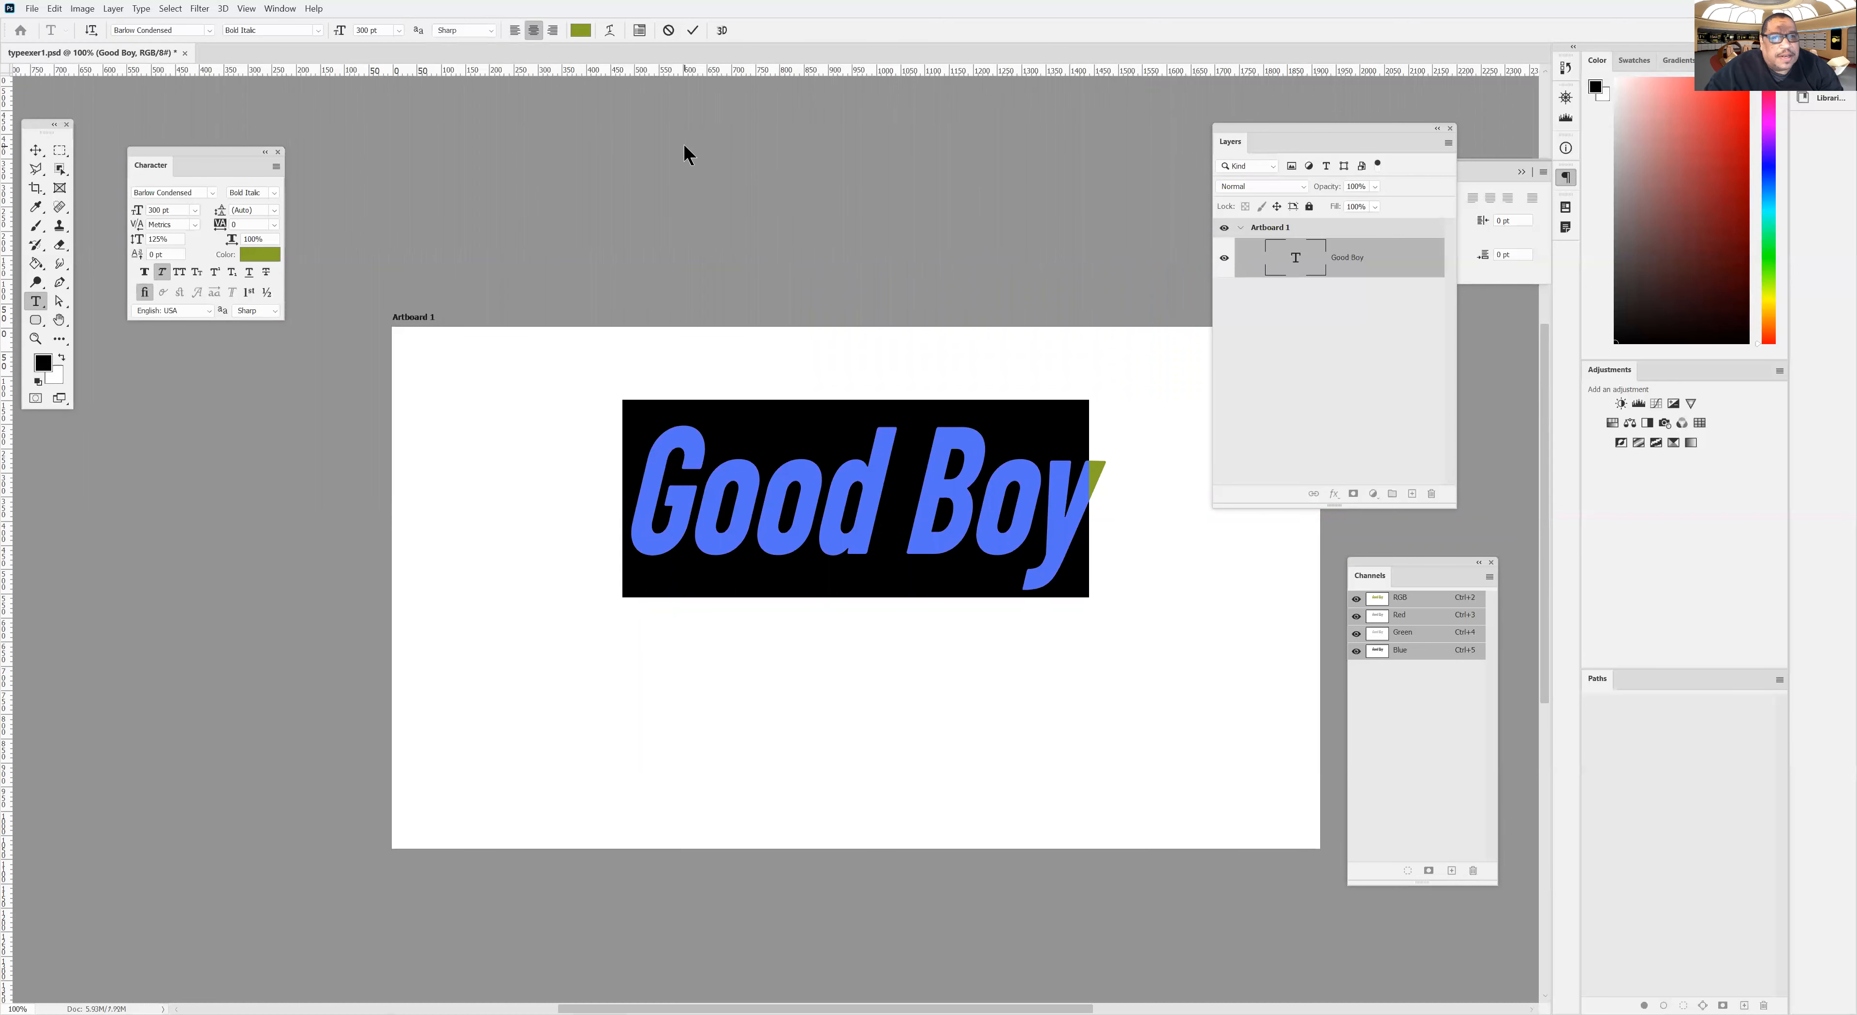
# Try the Flag, Arc, Arch and Bulge warp styles on the "Good Boy" text and discard the warp.
pyautogui.click(610, 32)
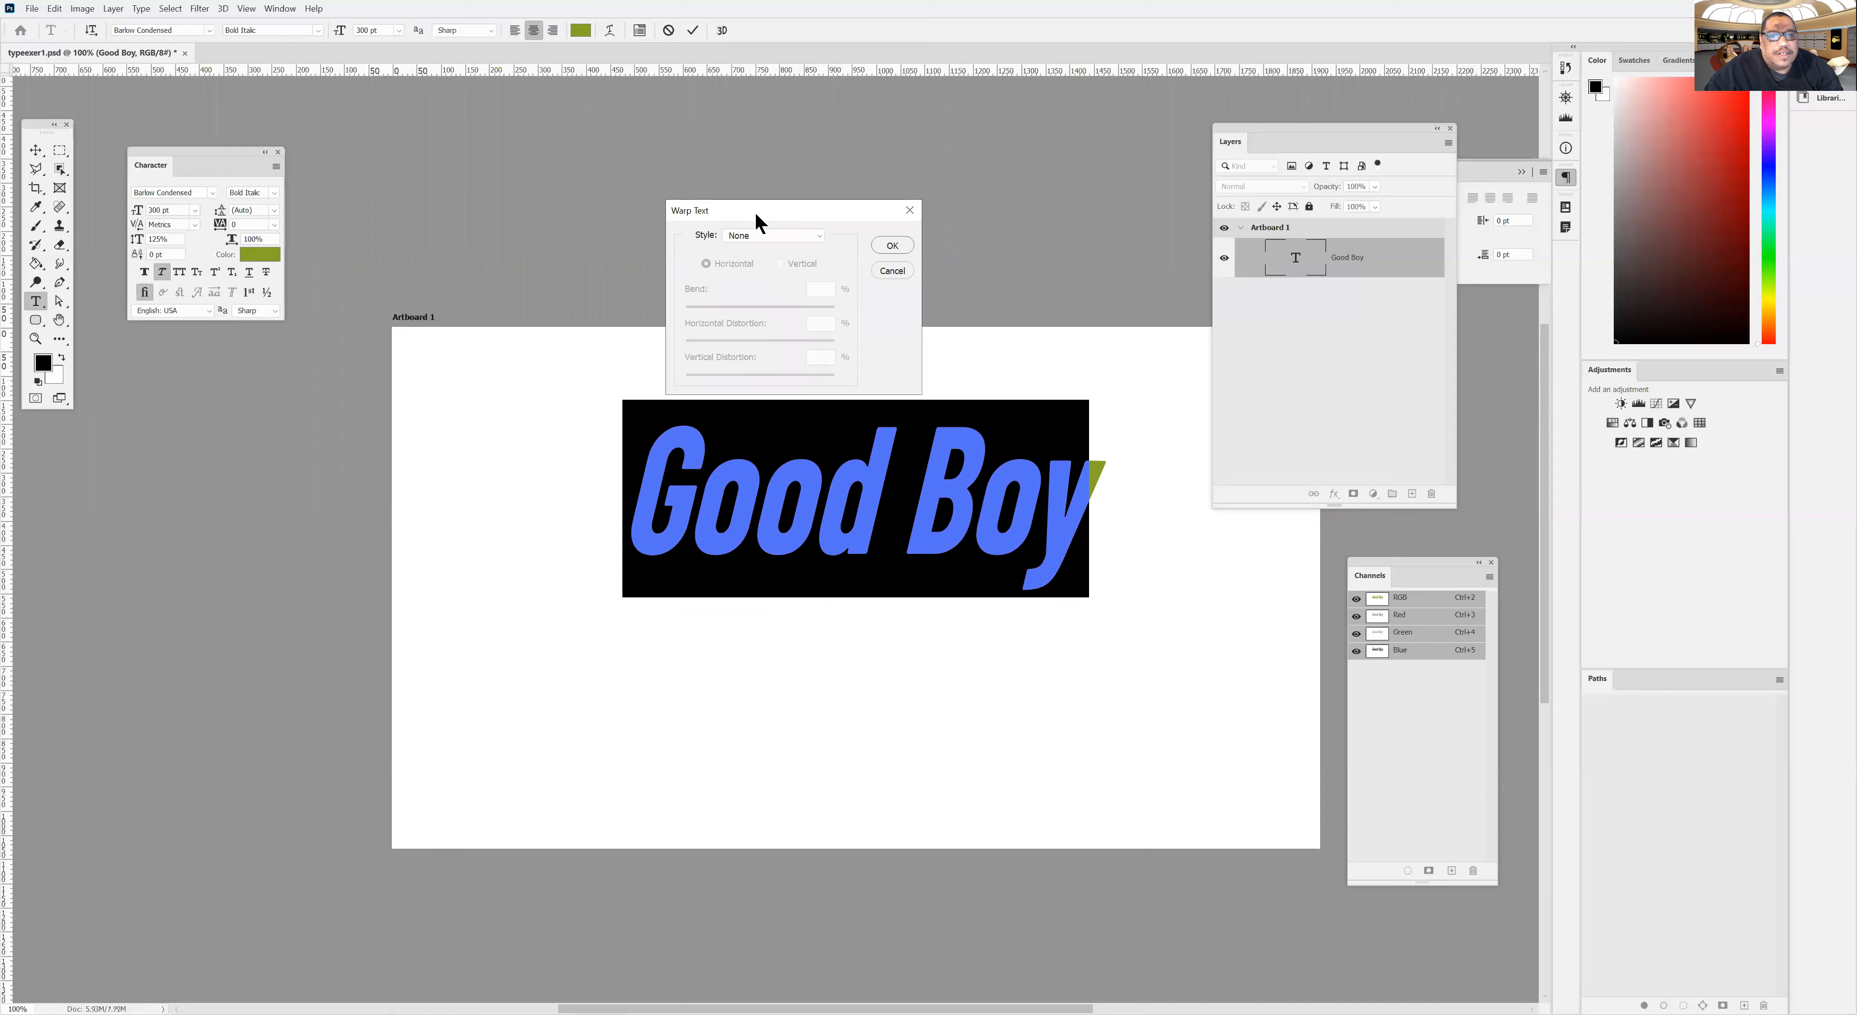
pyautogui.moveTo(753, 208); pyautogui.dragTo(1072, 613)
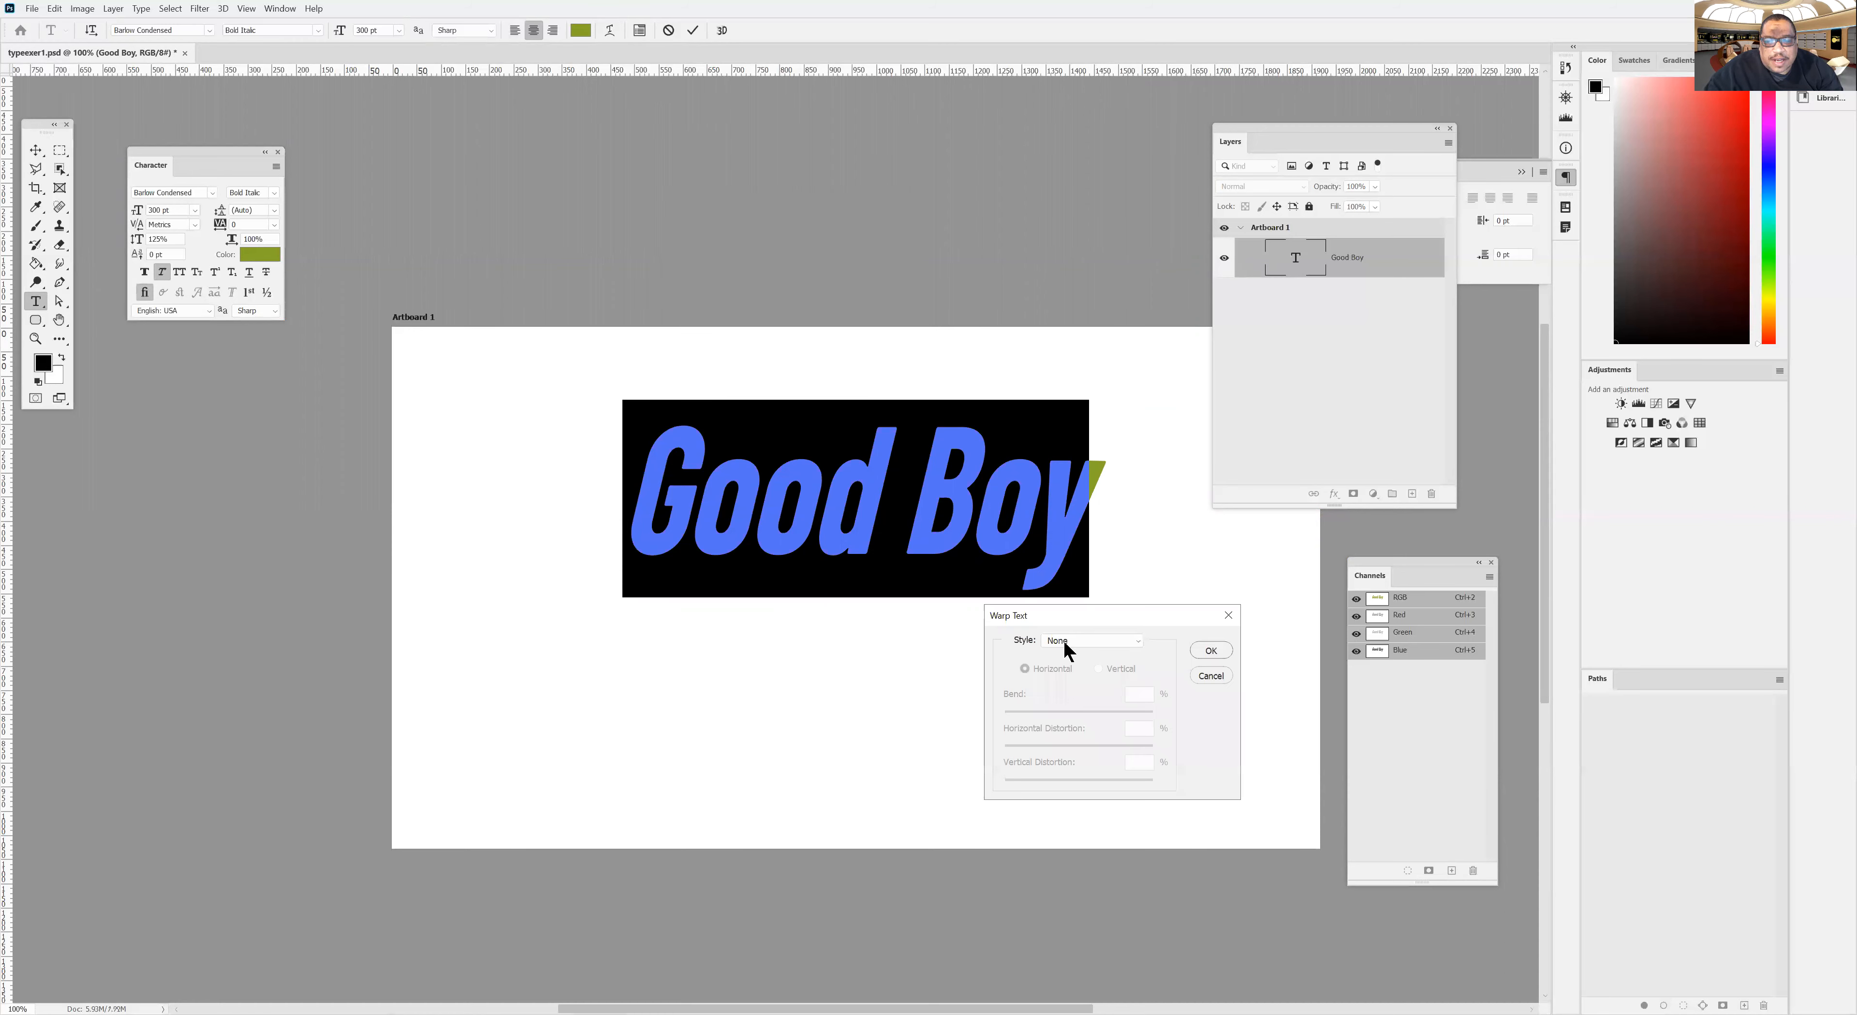
pyautogui.click(1063, 640)
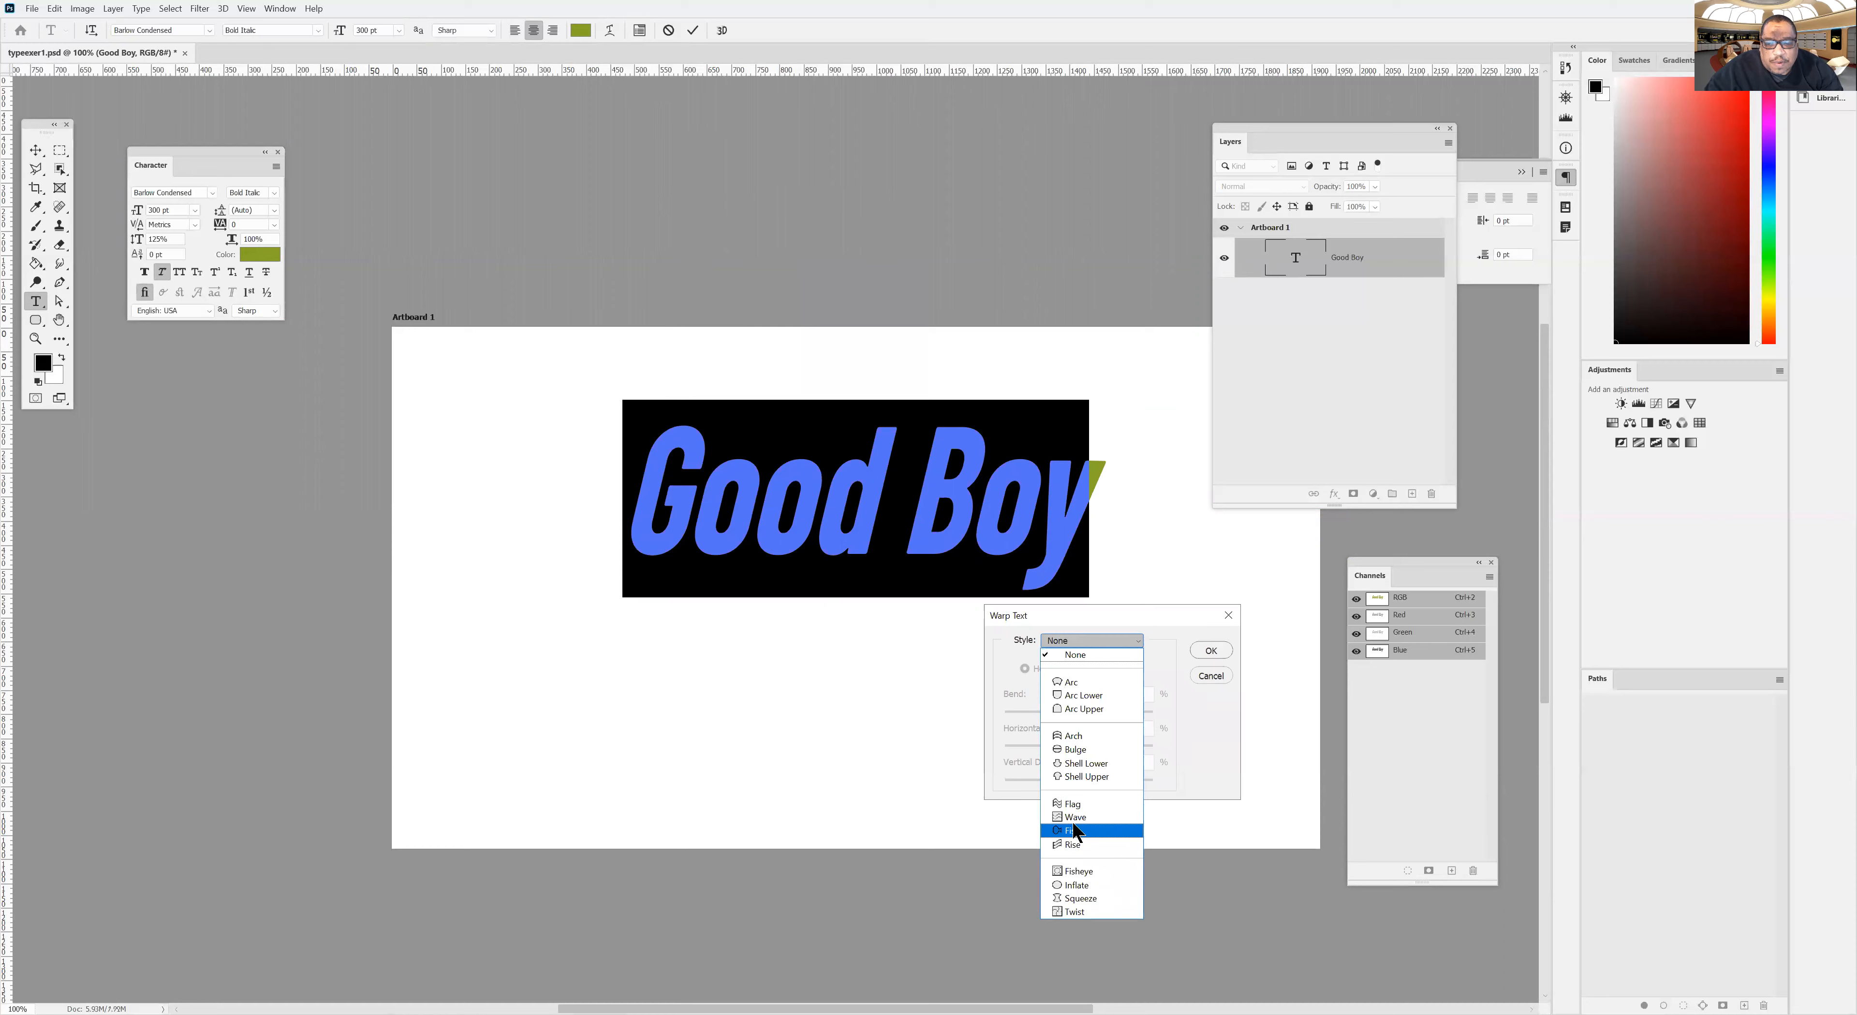
pyautogui.click(1072, 804)
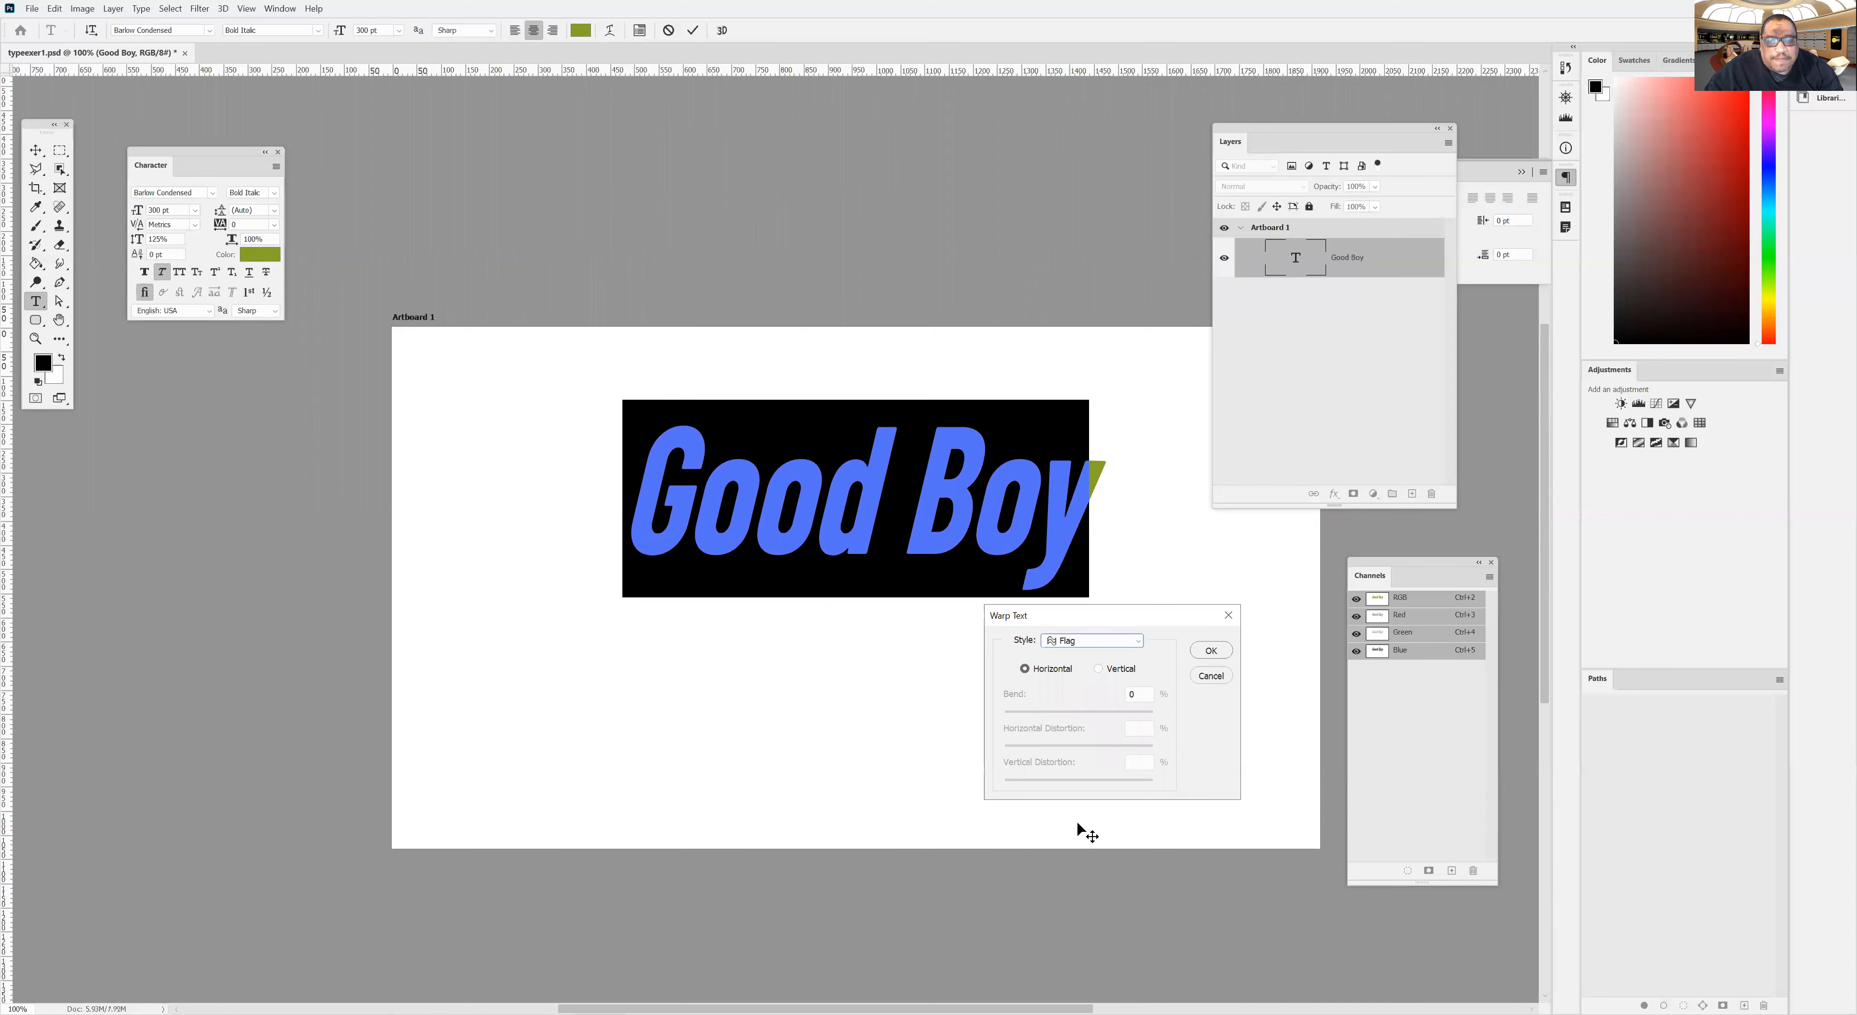
pyautogui.click(1060, 644)
pyautogui.click(1077, 687)
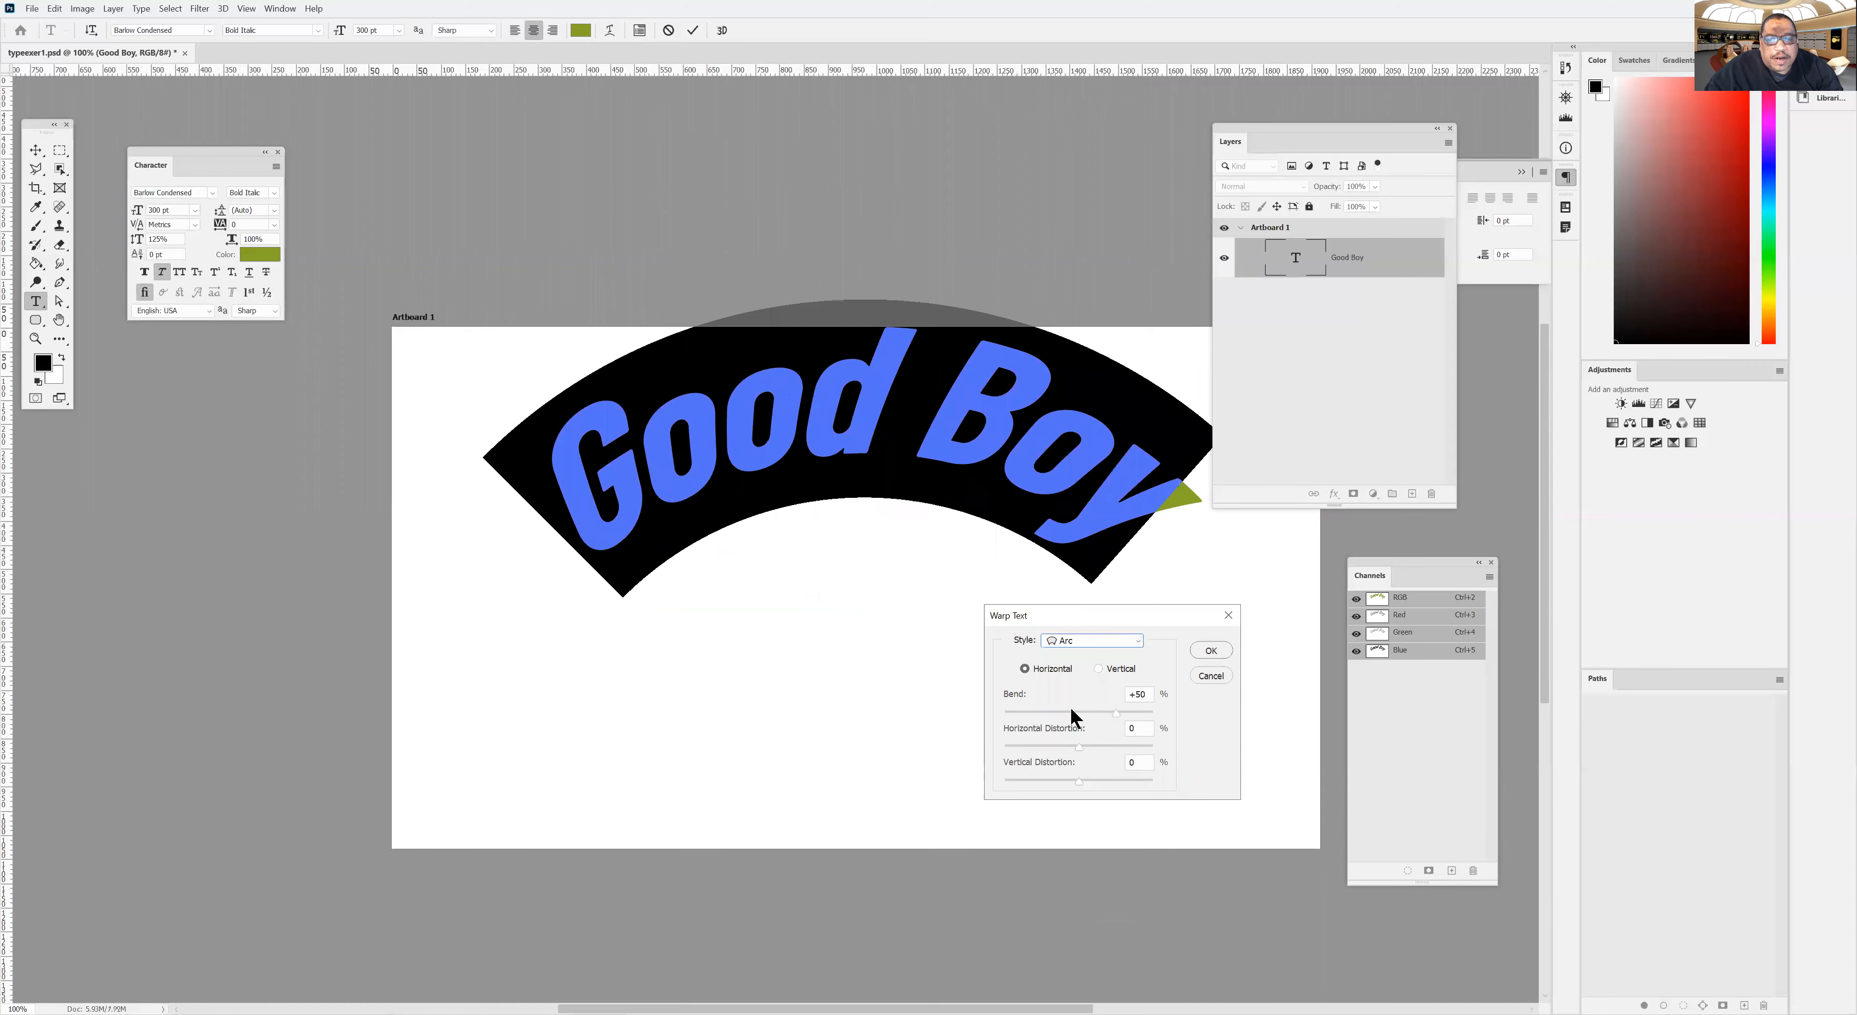
pyautogui.click(1065, 649)
pyautogui.click(1082, 735)
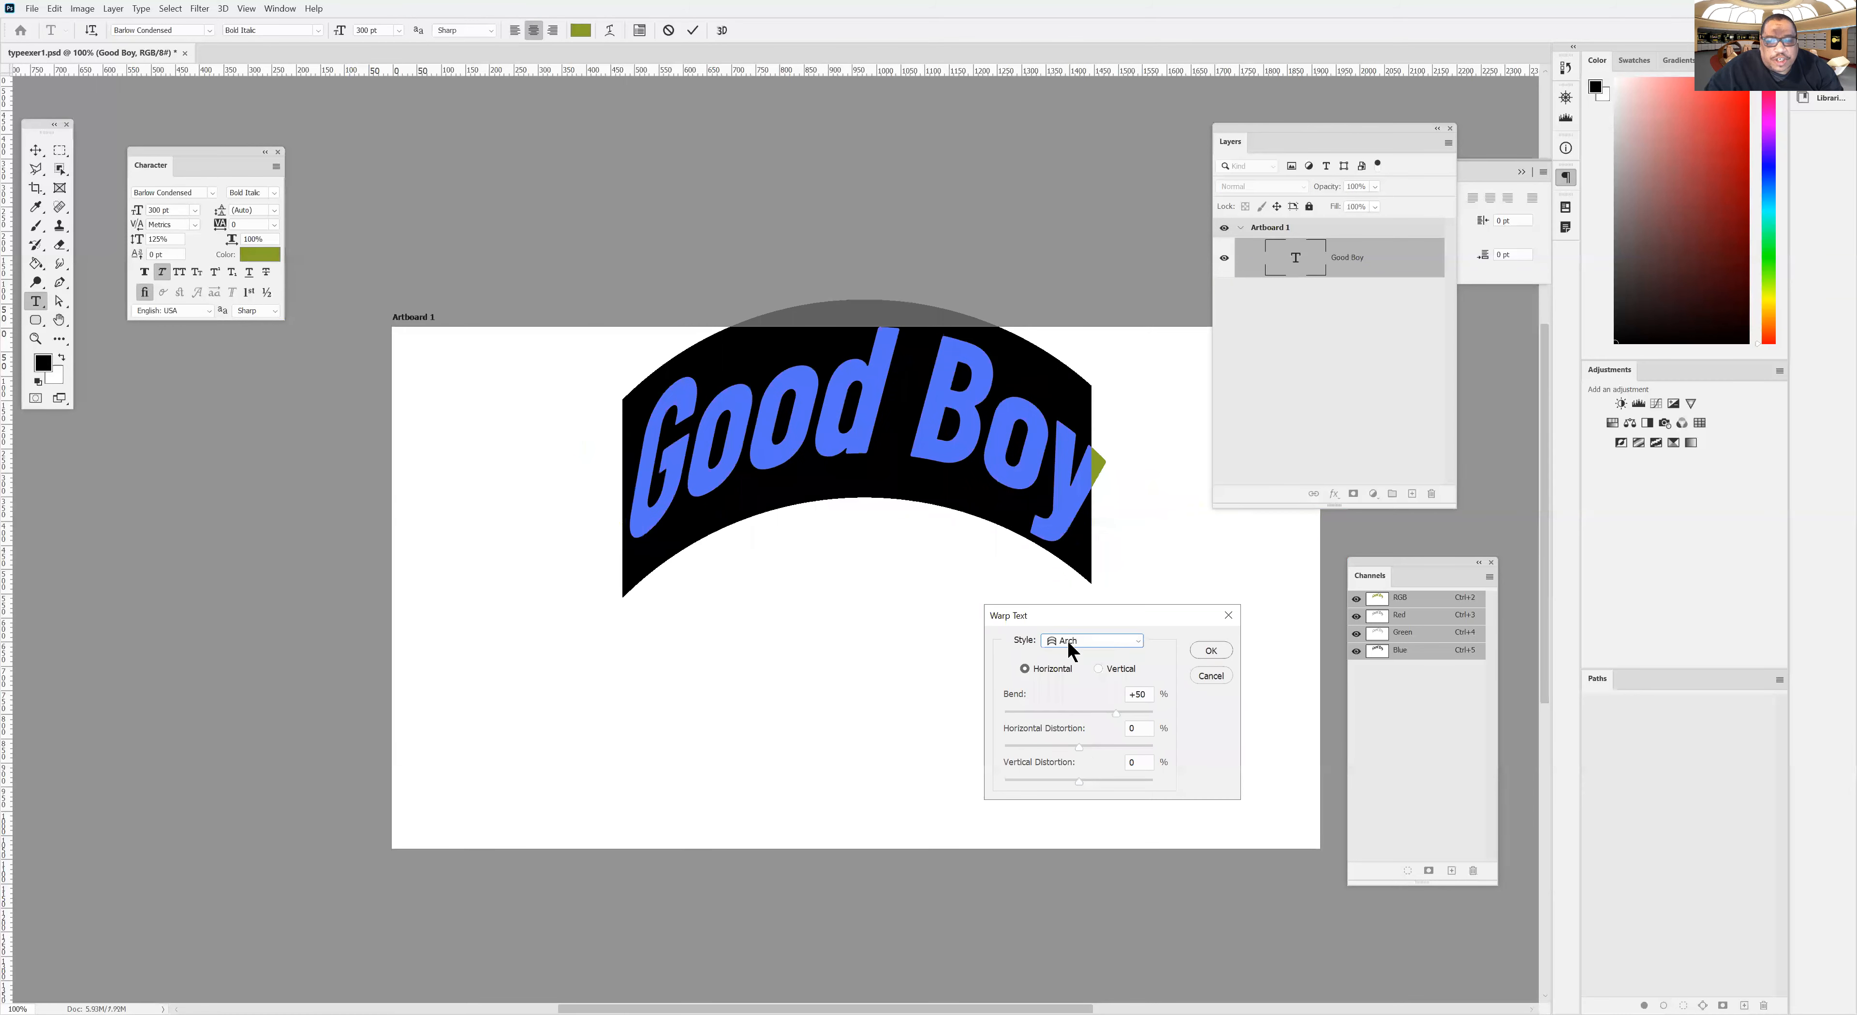
pyautogui.click(1069, 649)
pyautogui.click(1083, 754)
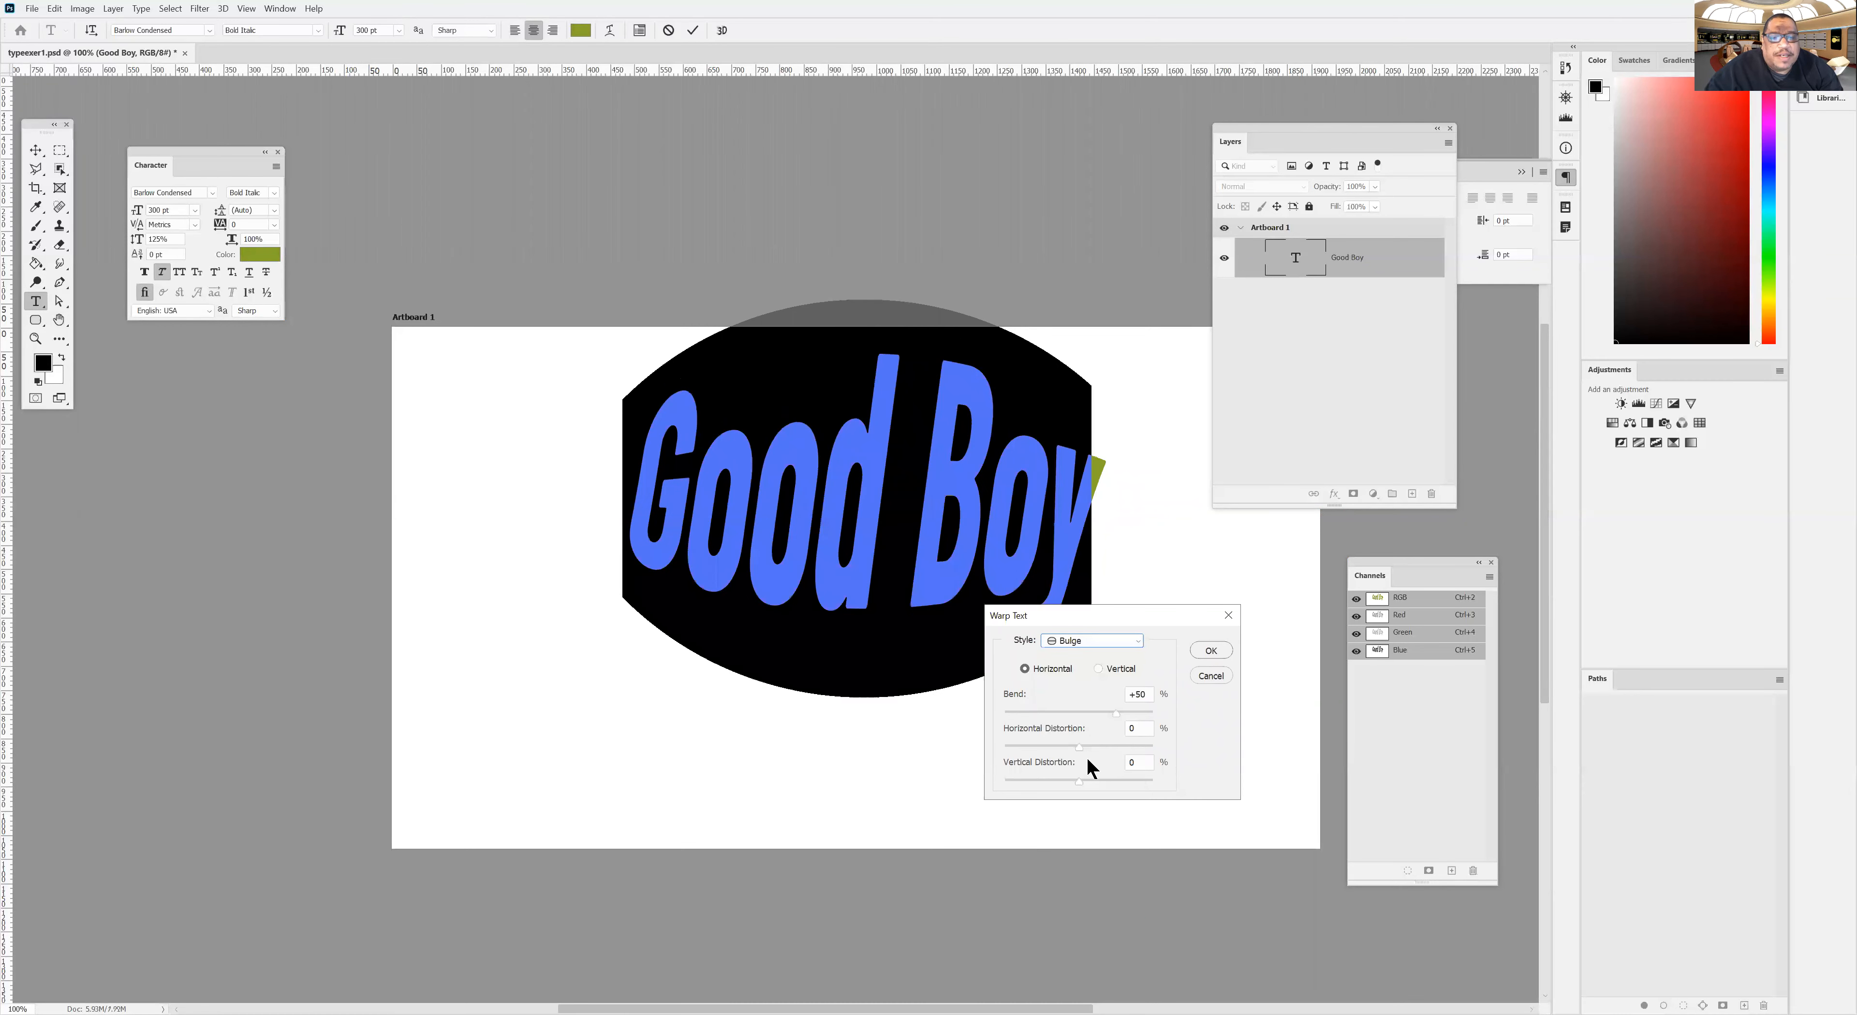
pyautogui.click(1198, 672)
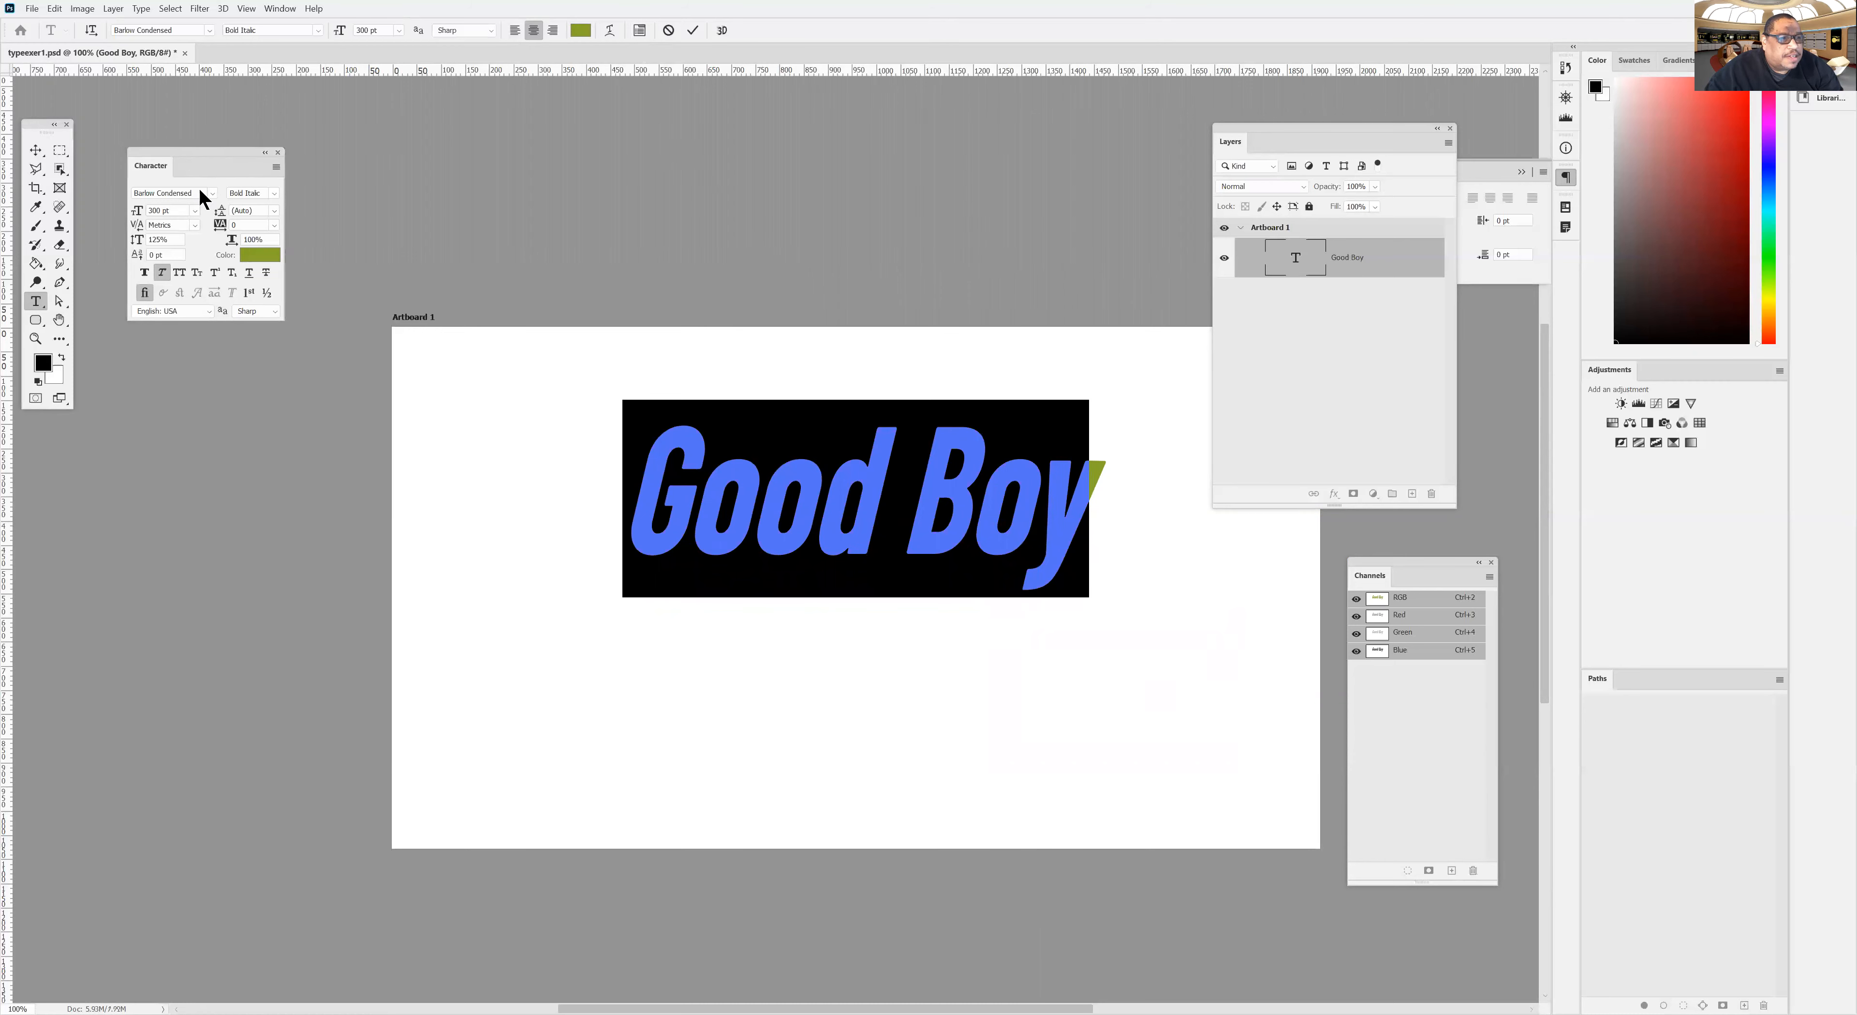
# Rearrange the workspace so the Paragraph panel sits directly below the Character panel, with the Layers panel moved aside.
pyautogui.moveTo(200, 166); pyautogui.dragTo(207, 207)
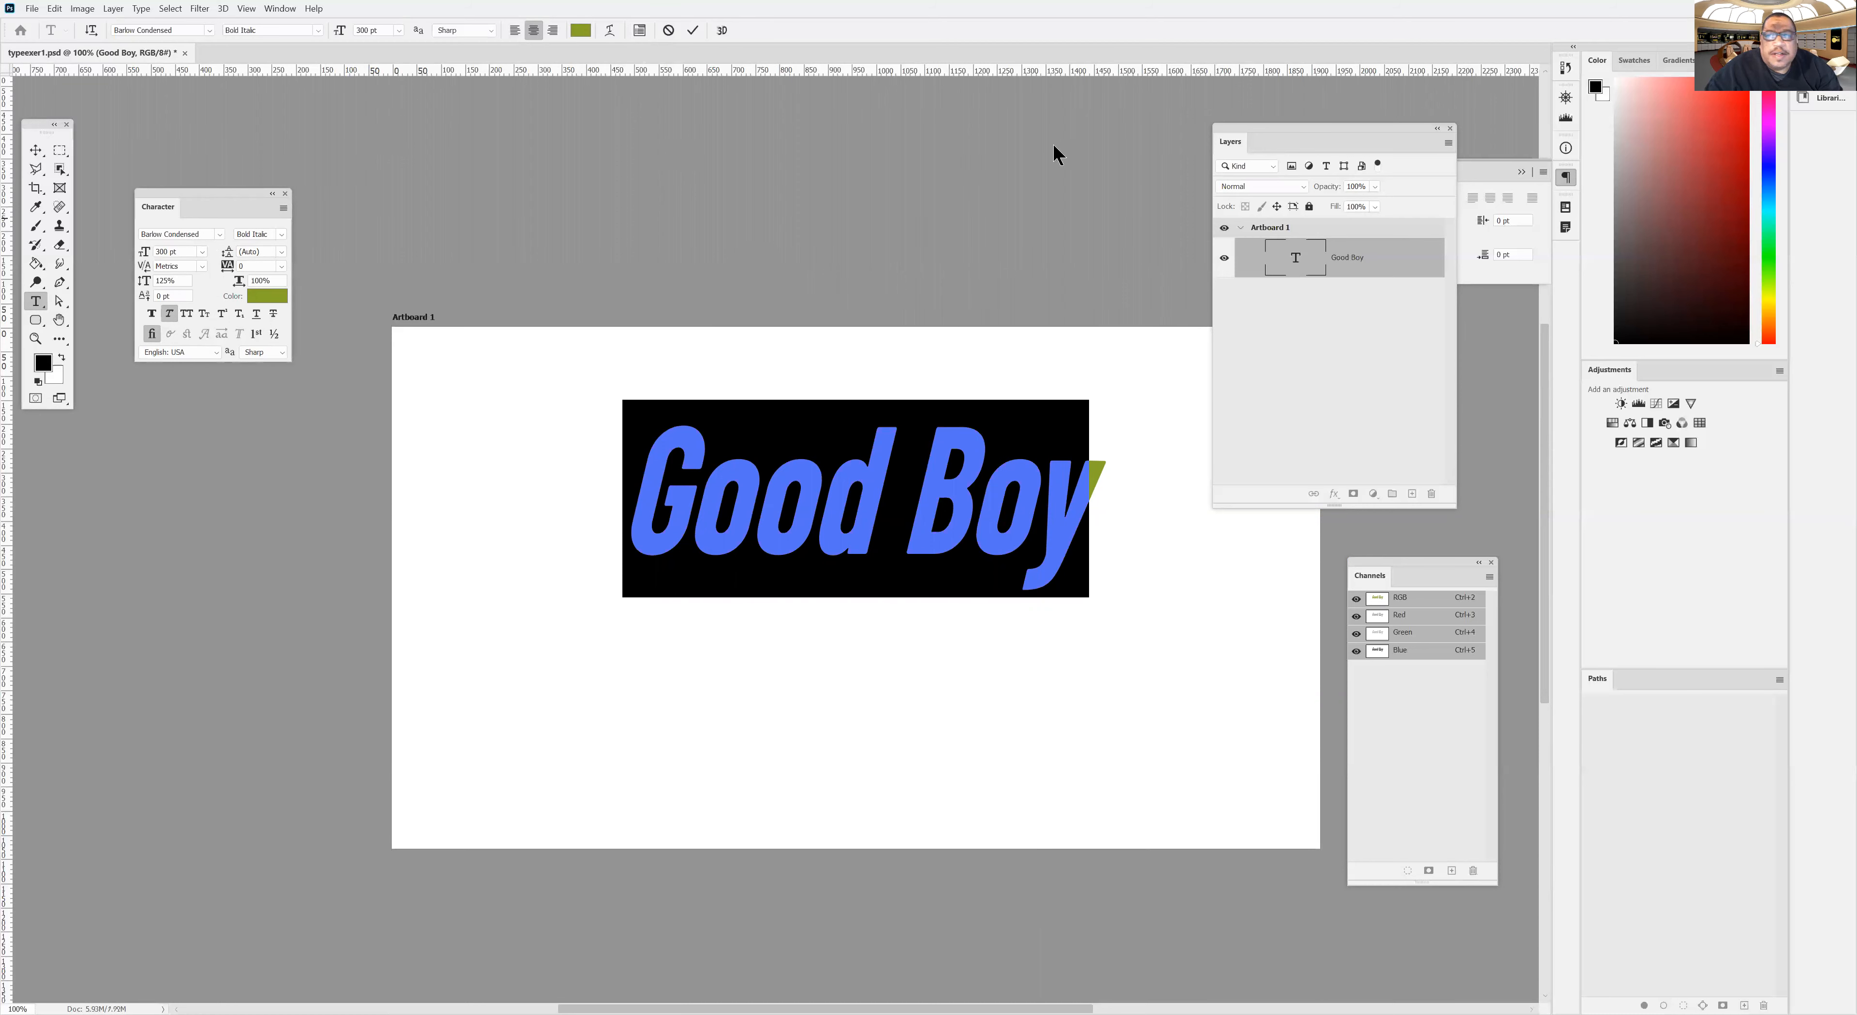
pyautogui.moveTo(1284, 134); pyautogui.dragTo(1201, 135)
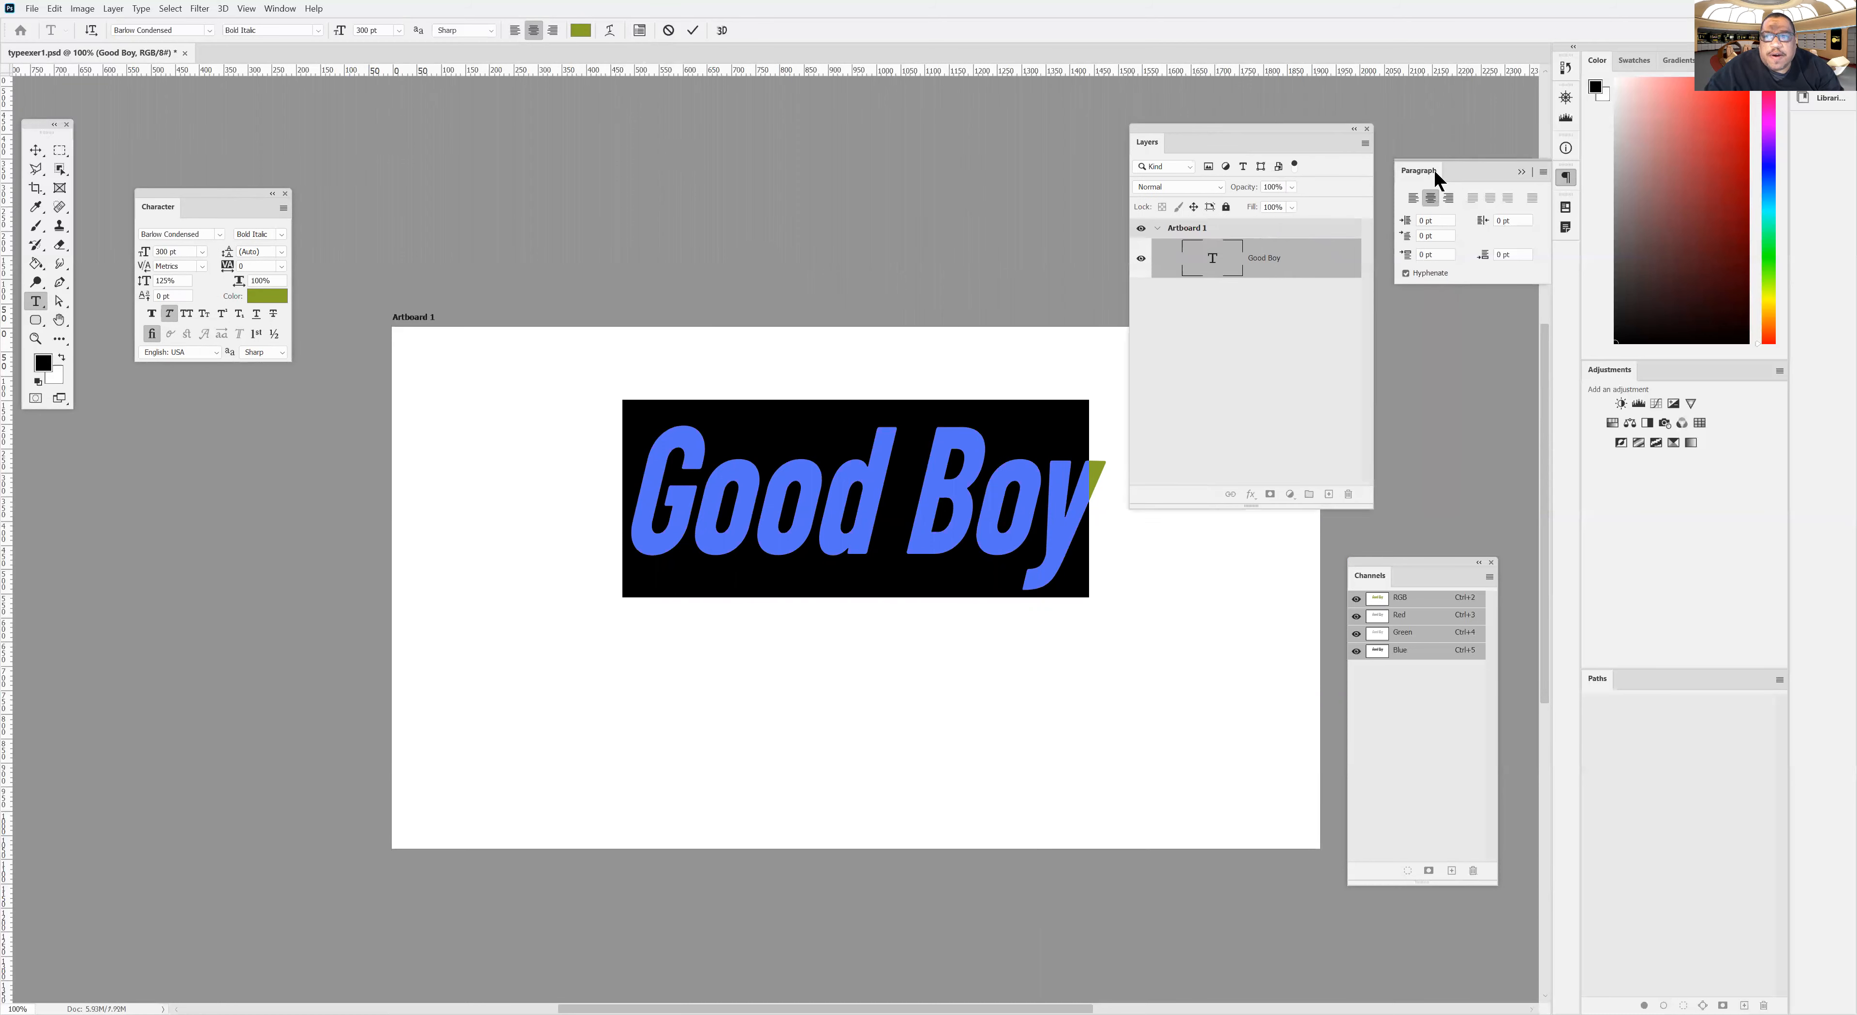
pyautogui.moveTo(1421, 167); pyautogui.dragTo(160, 387)
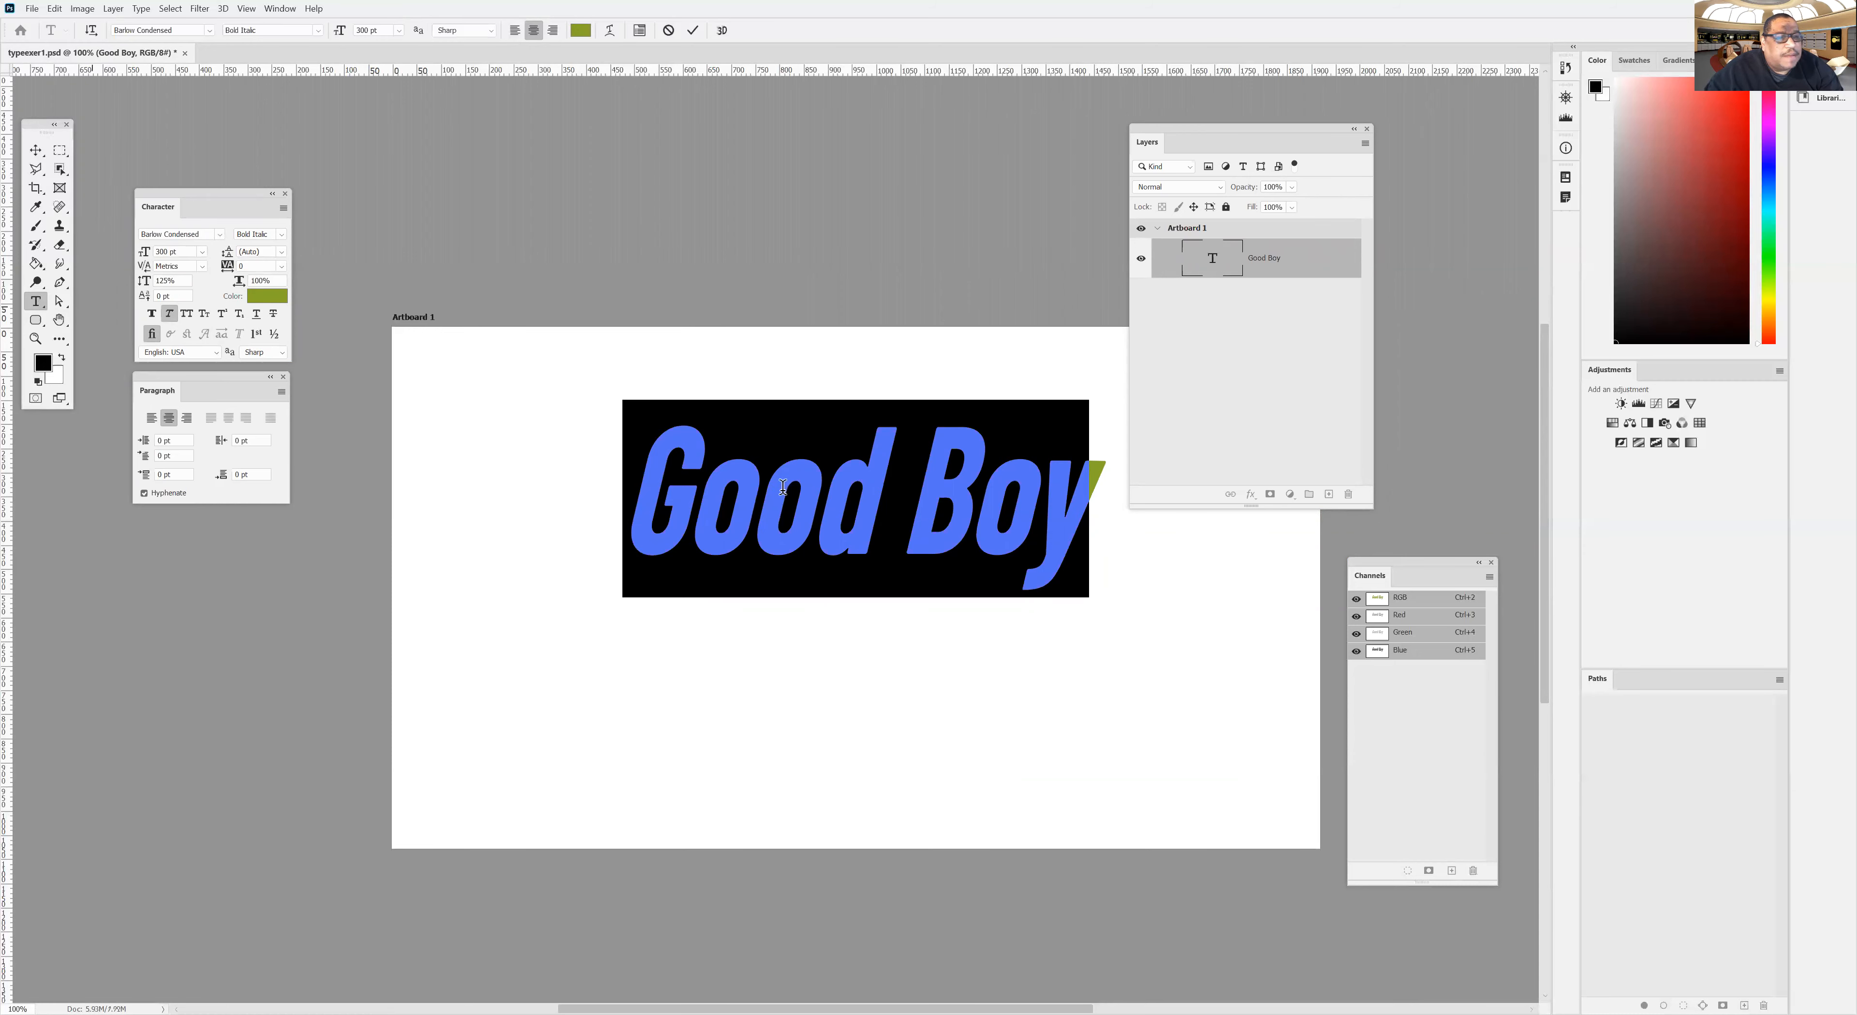
# Set the kerning between the "G" and the first "o" of "Good Boy" to 0 after trying -100 and 200.
pyautogui.click(691, 512)
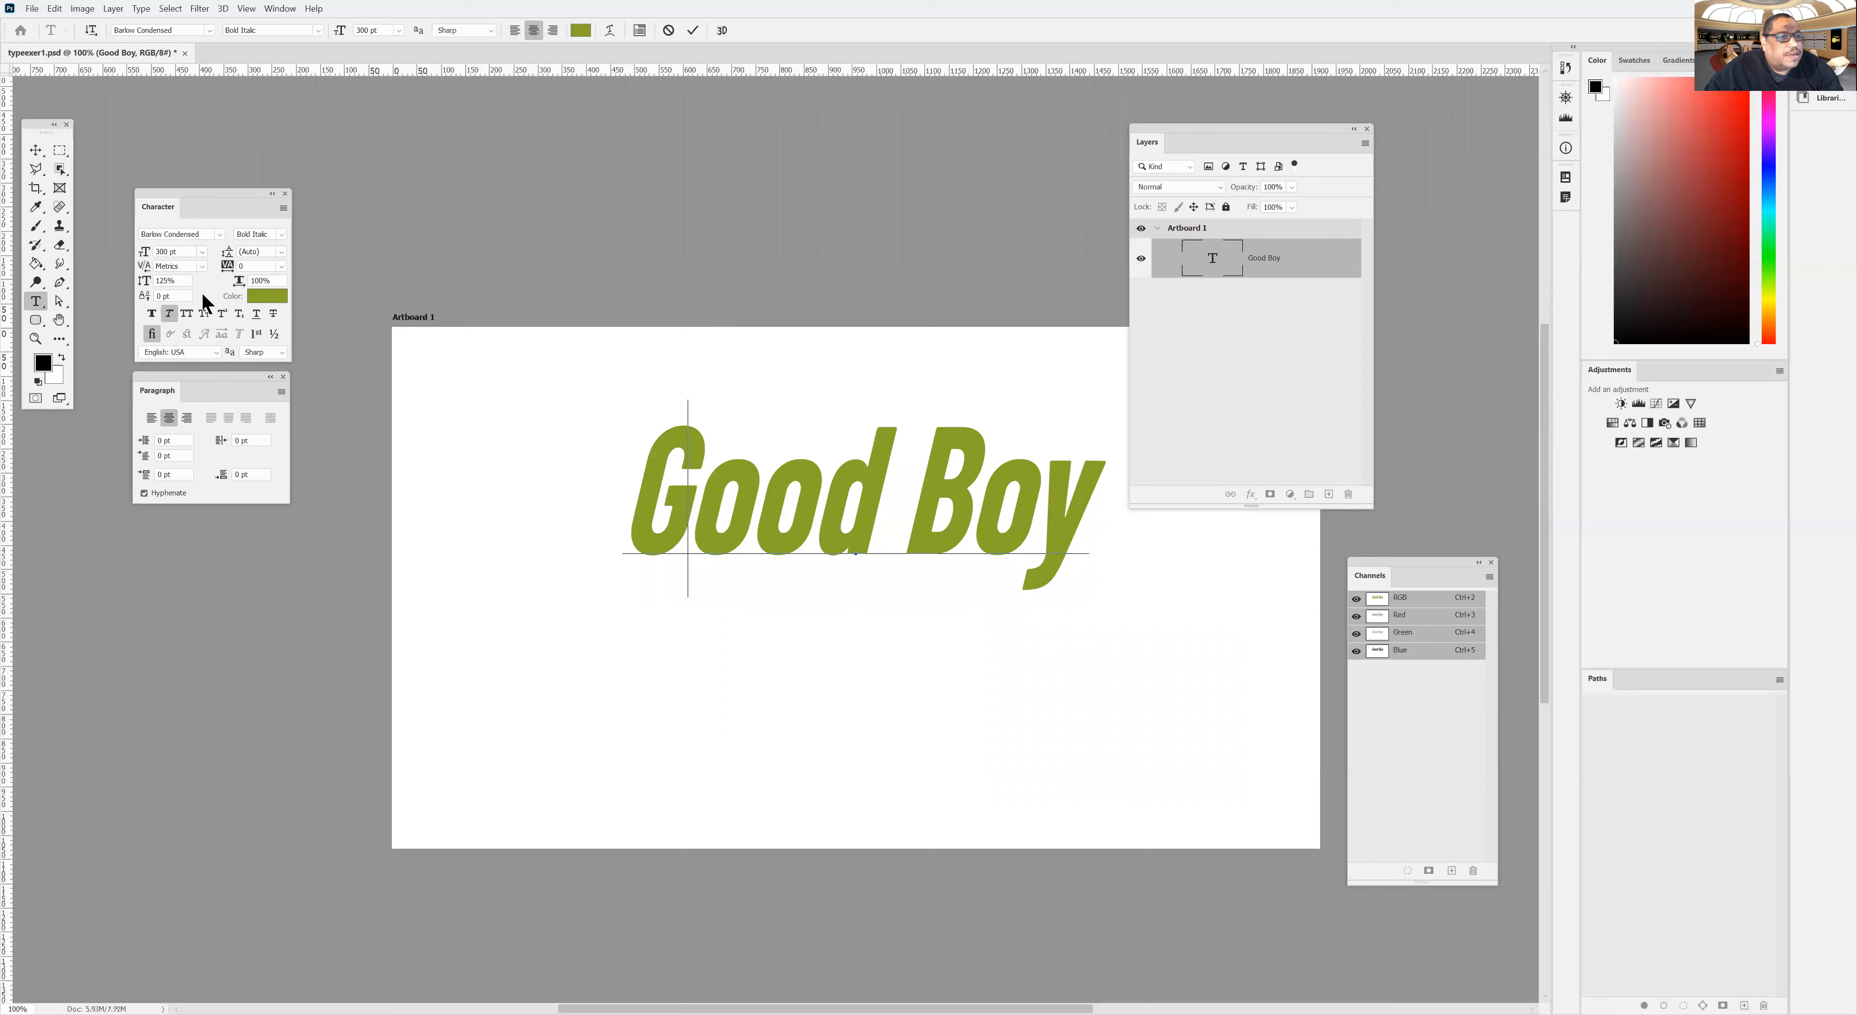
pyautogui.click(201, 266)
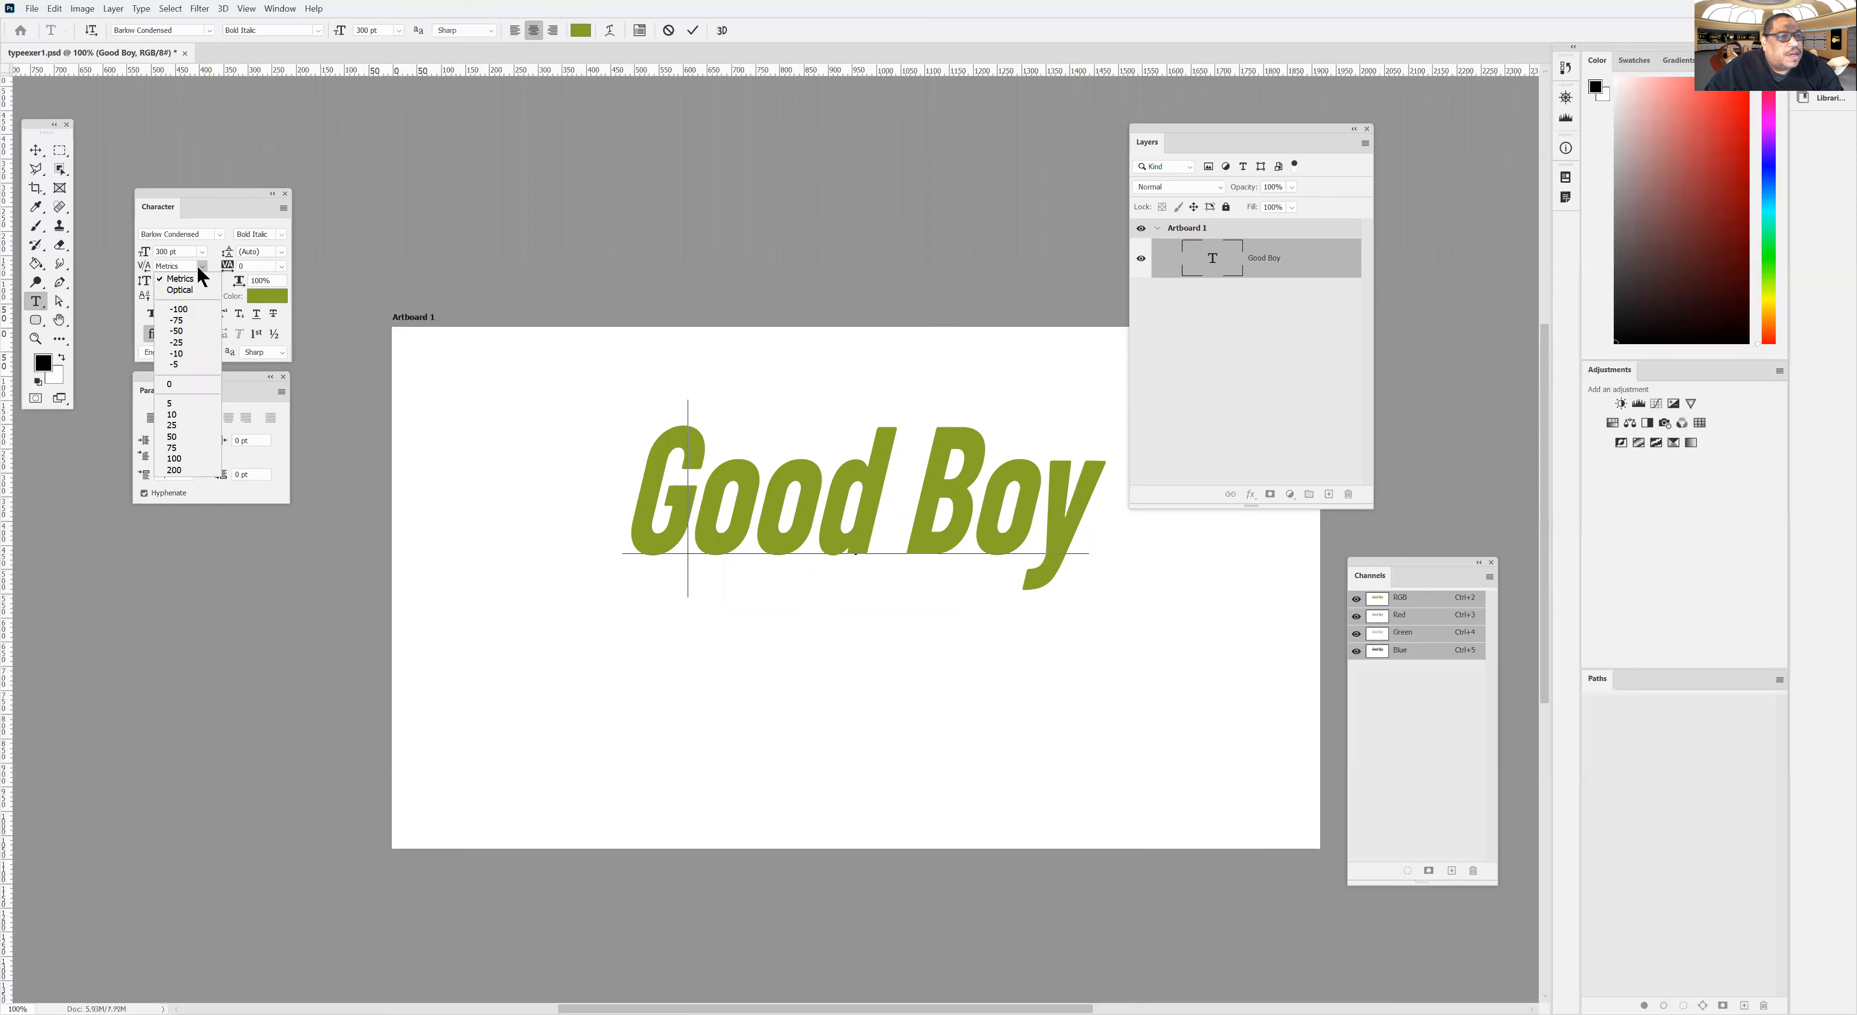
pyautogui.click(186, 306)
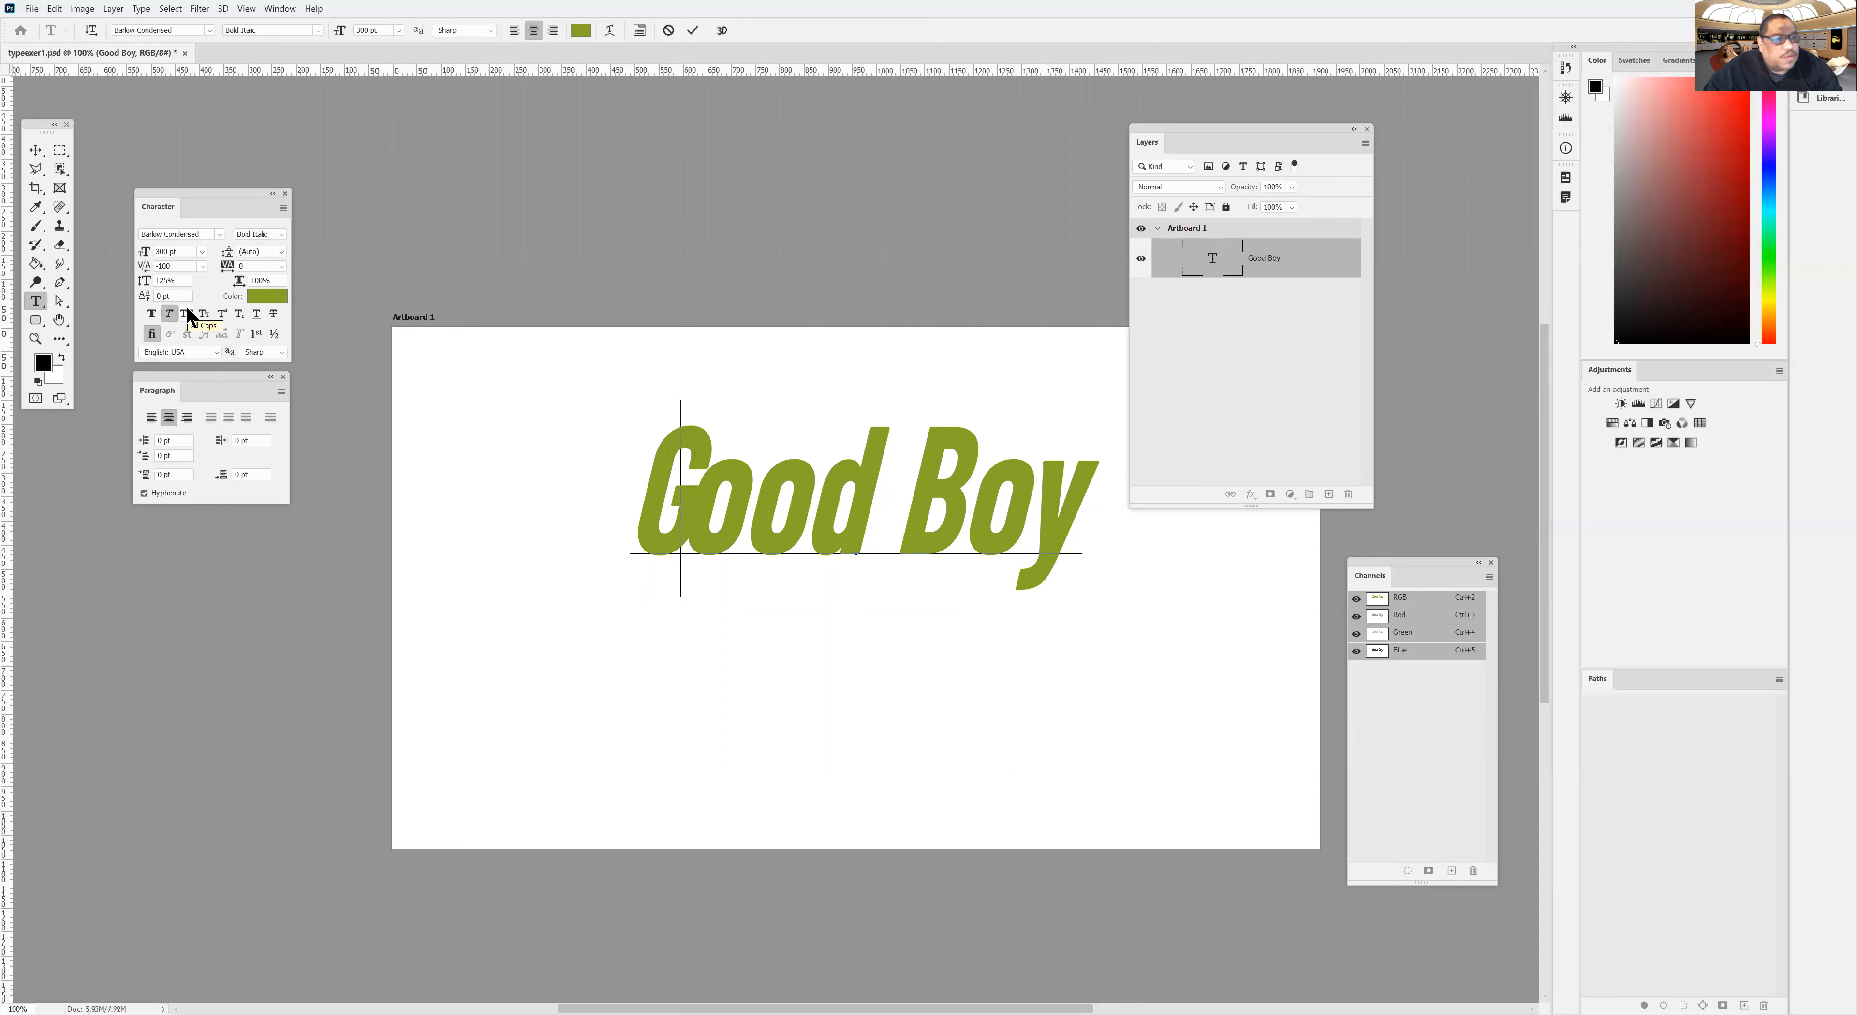
pyautogui.click(200, 267)
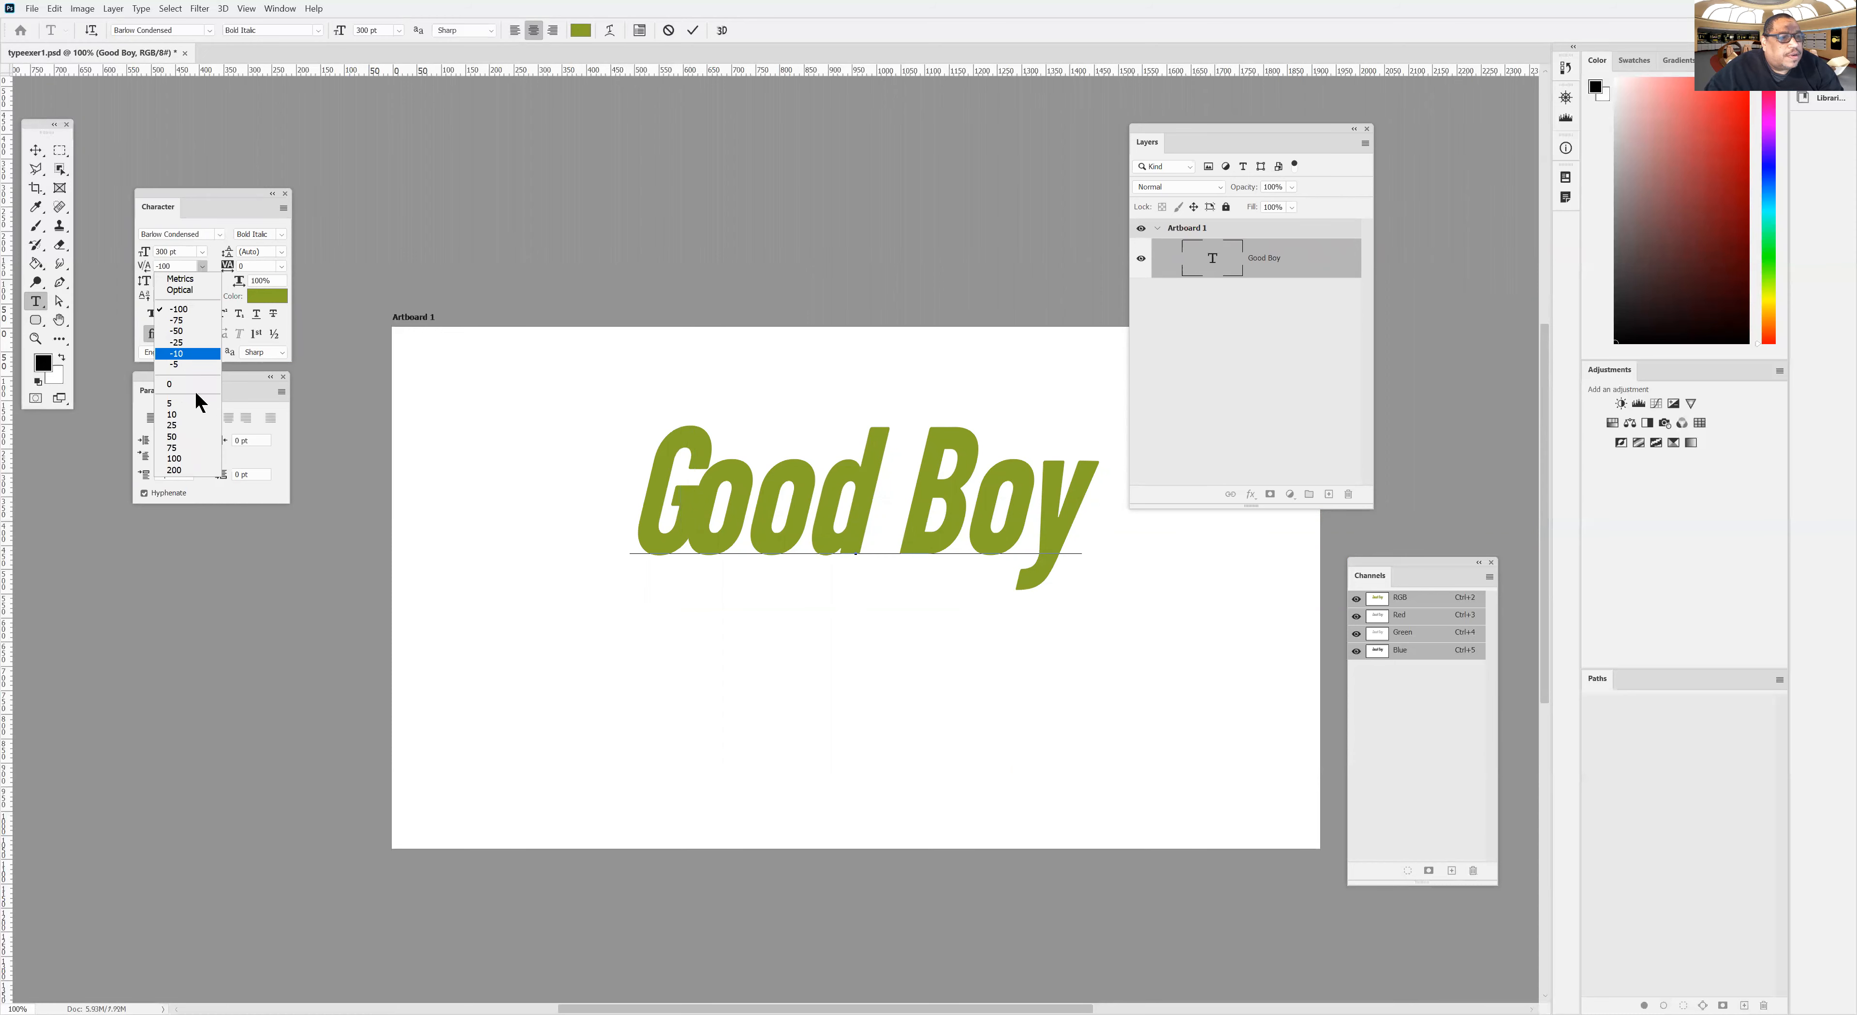
pyautogui.click(188, 470)
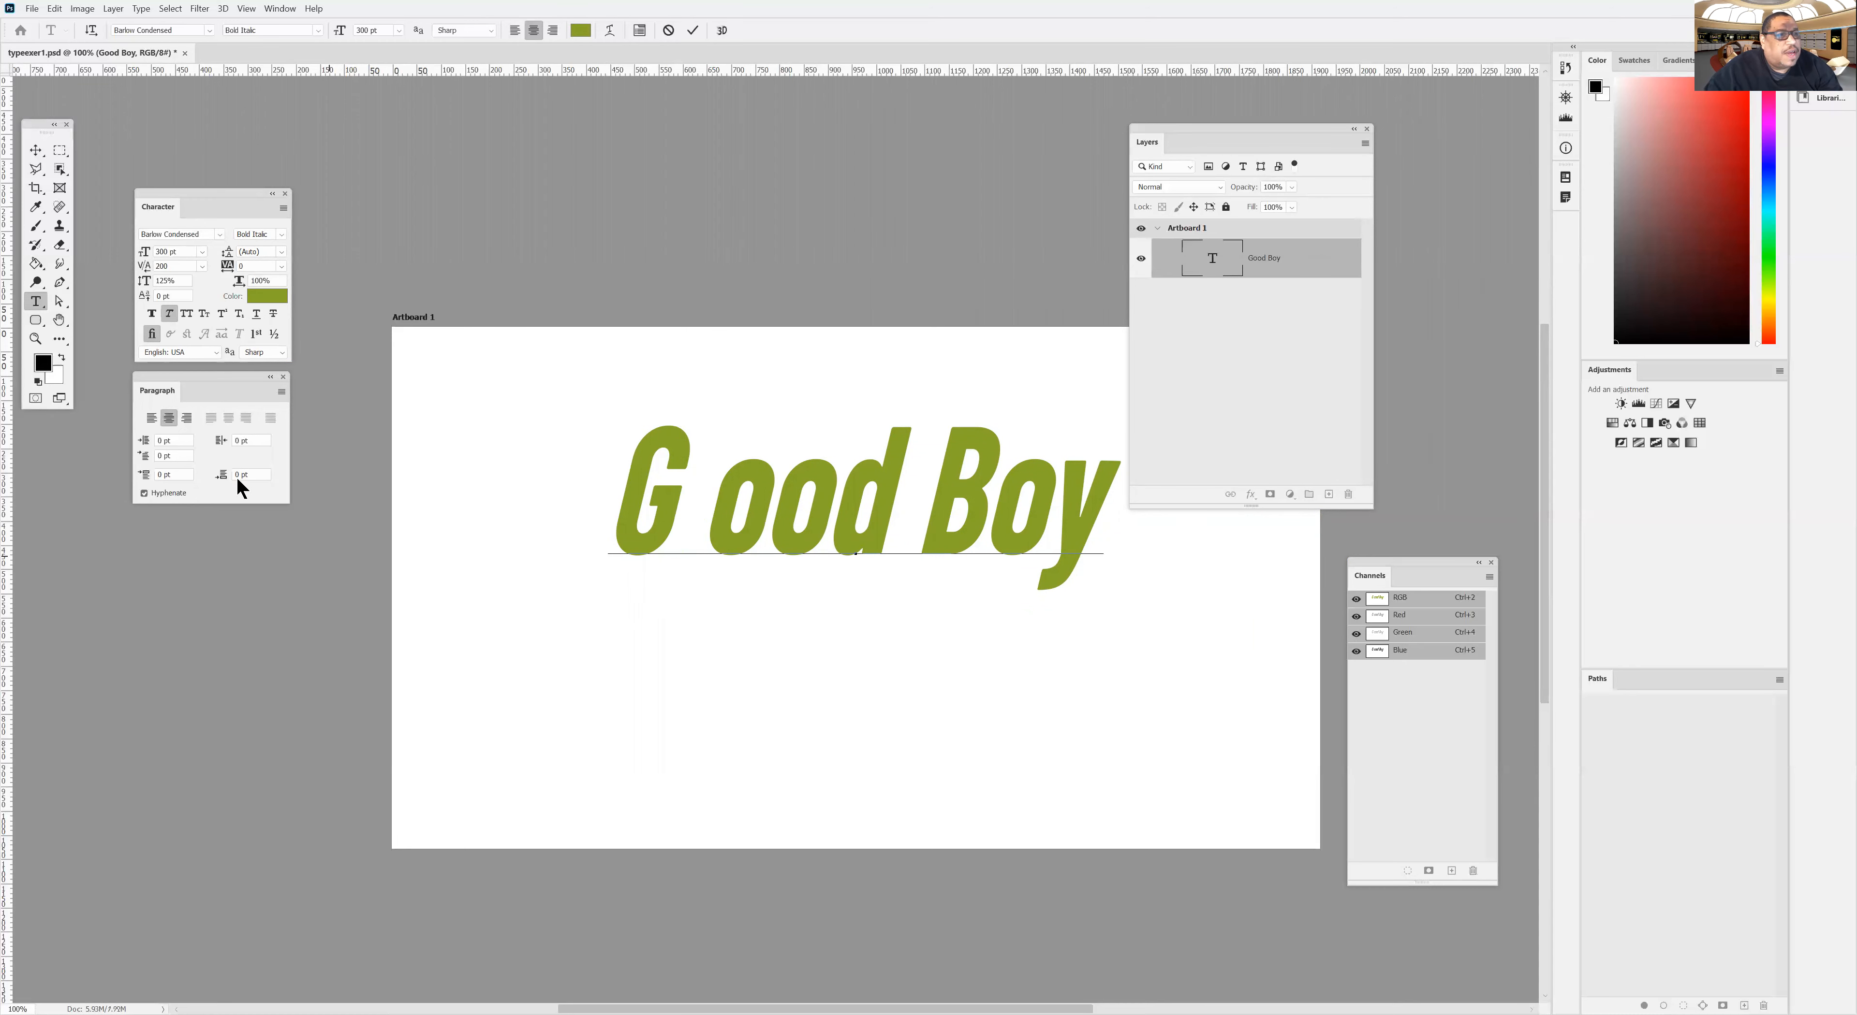
pyautogui.click(199, 266)
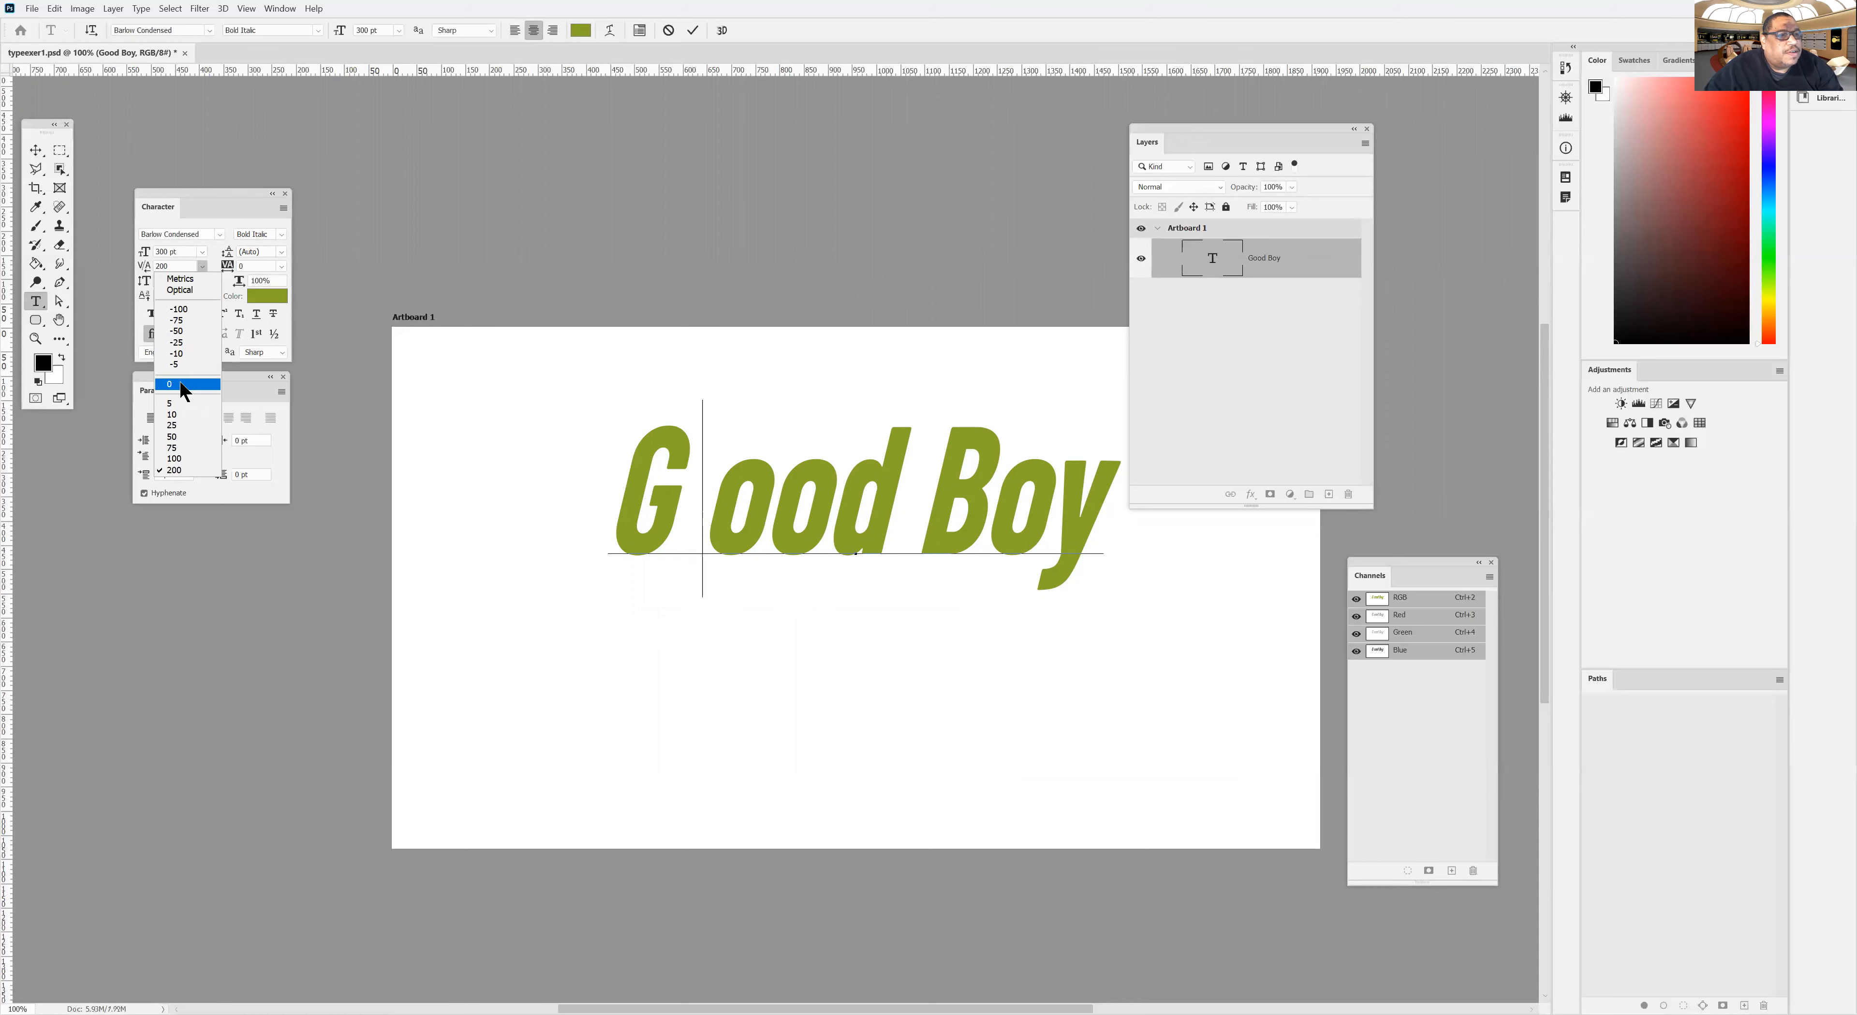
pyautogui.click(179, 378)
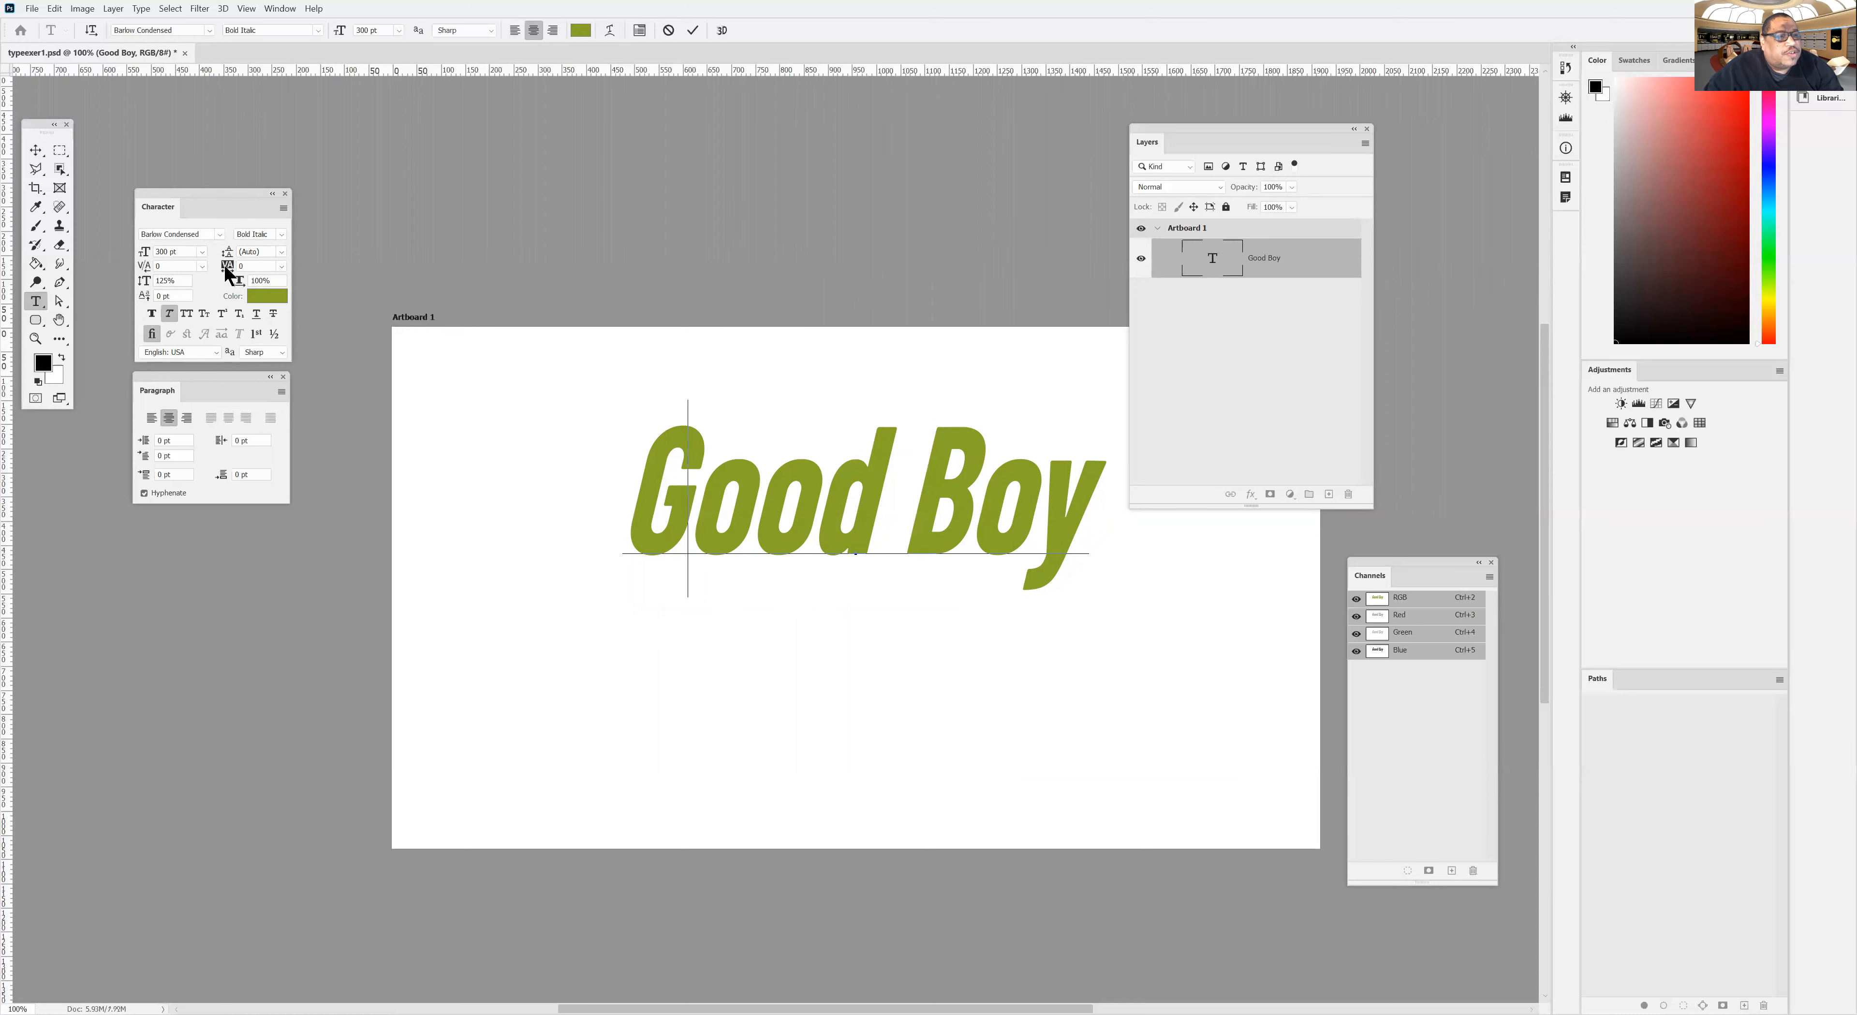
pyautogui.click(282, 266)
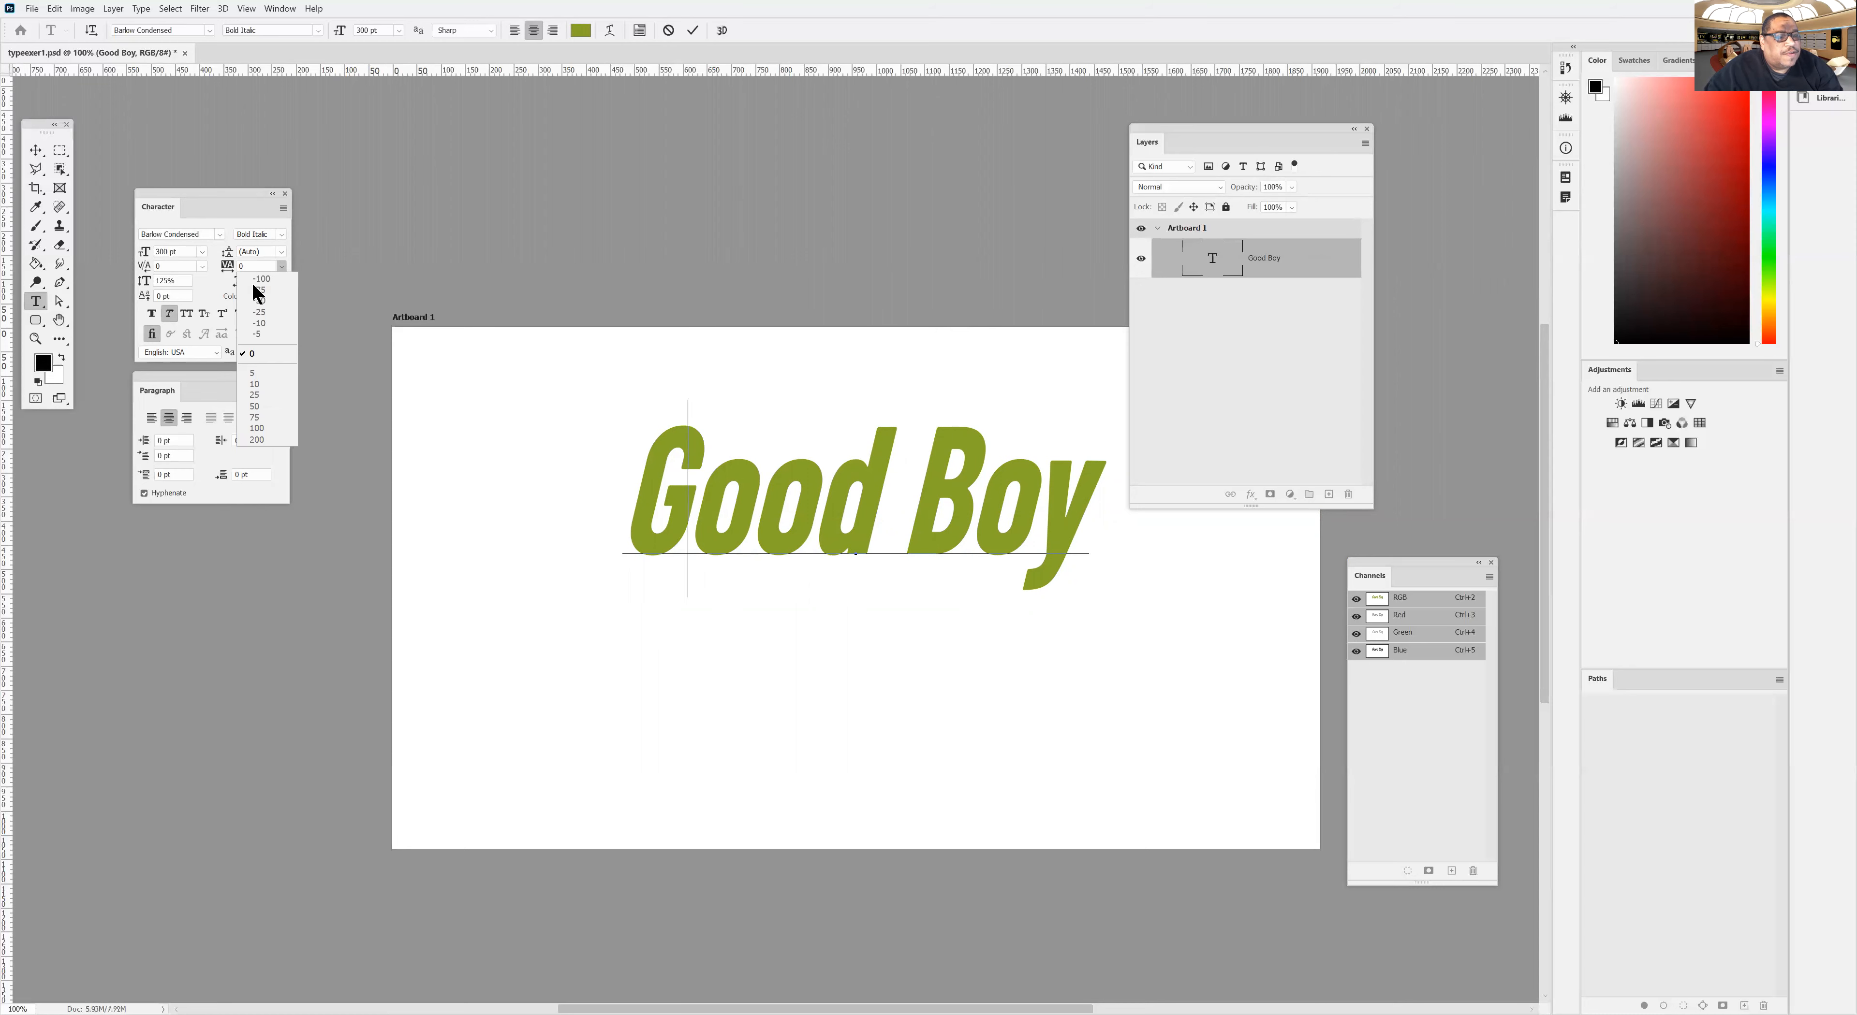
pyautogui.click(284, 591)
pyautogui.click(280, 265)
pyautogui.click(217, 265)
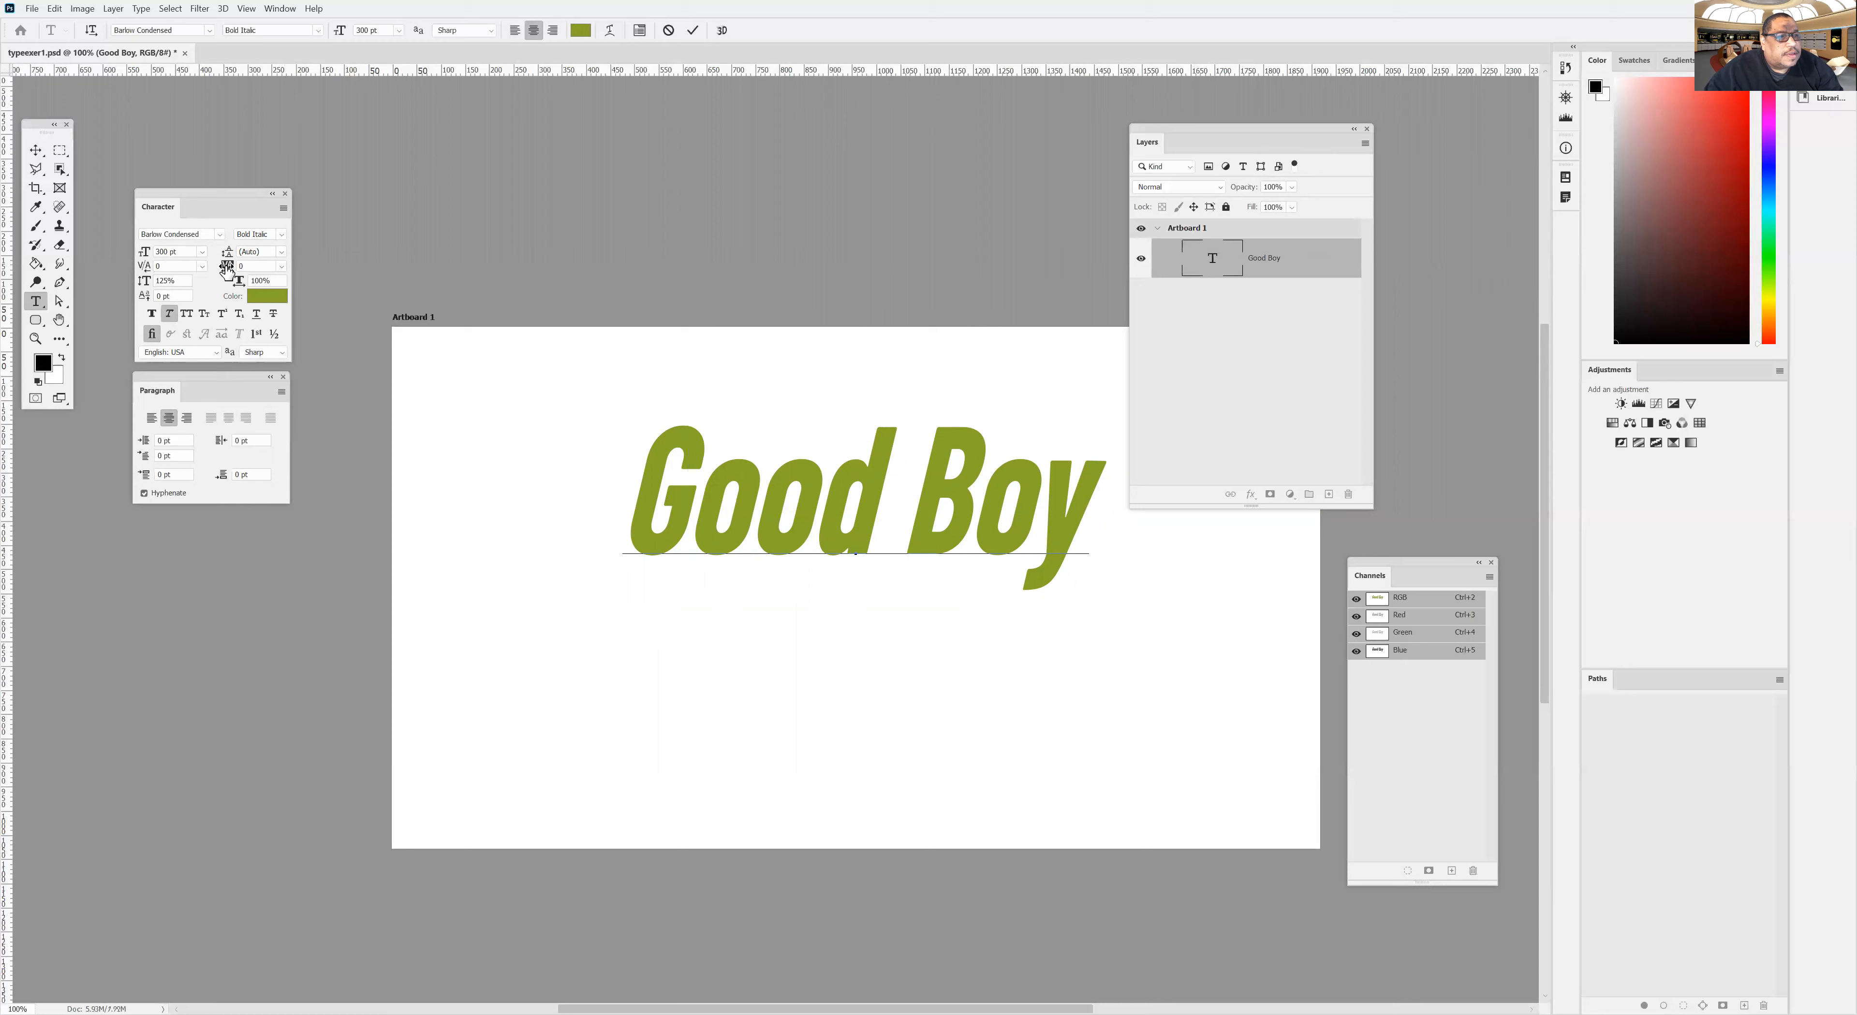
pyautogui.click(227, 268)
pyautogui.press('Return')
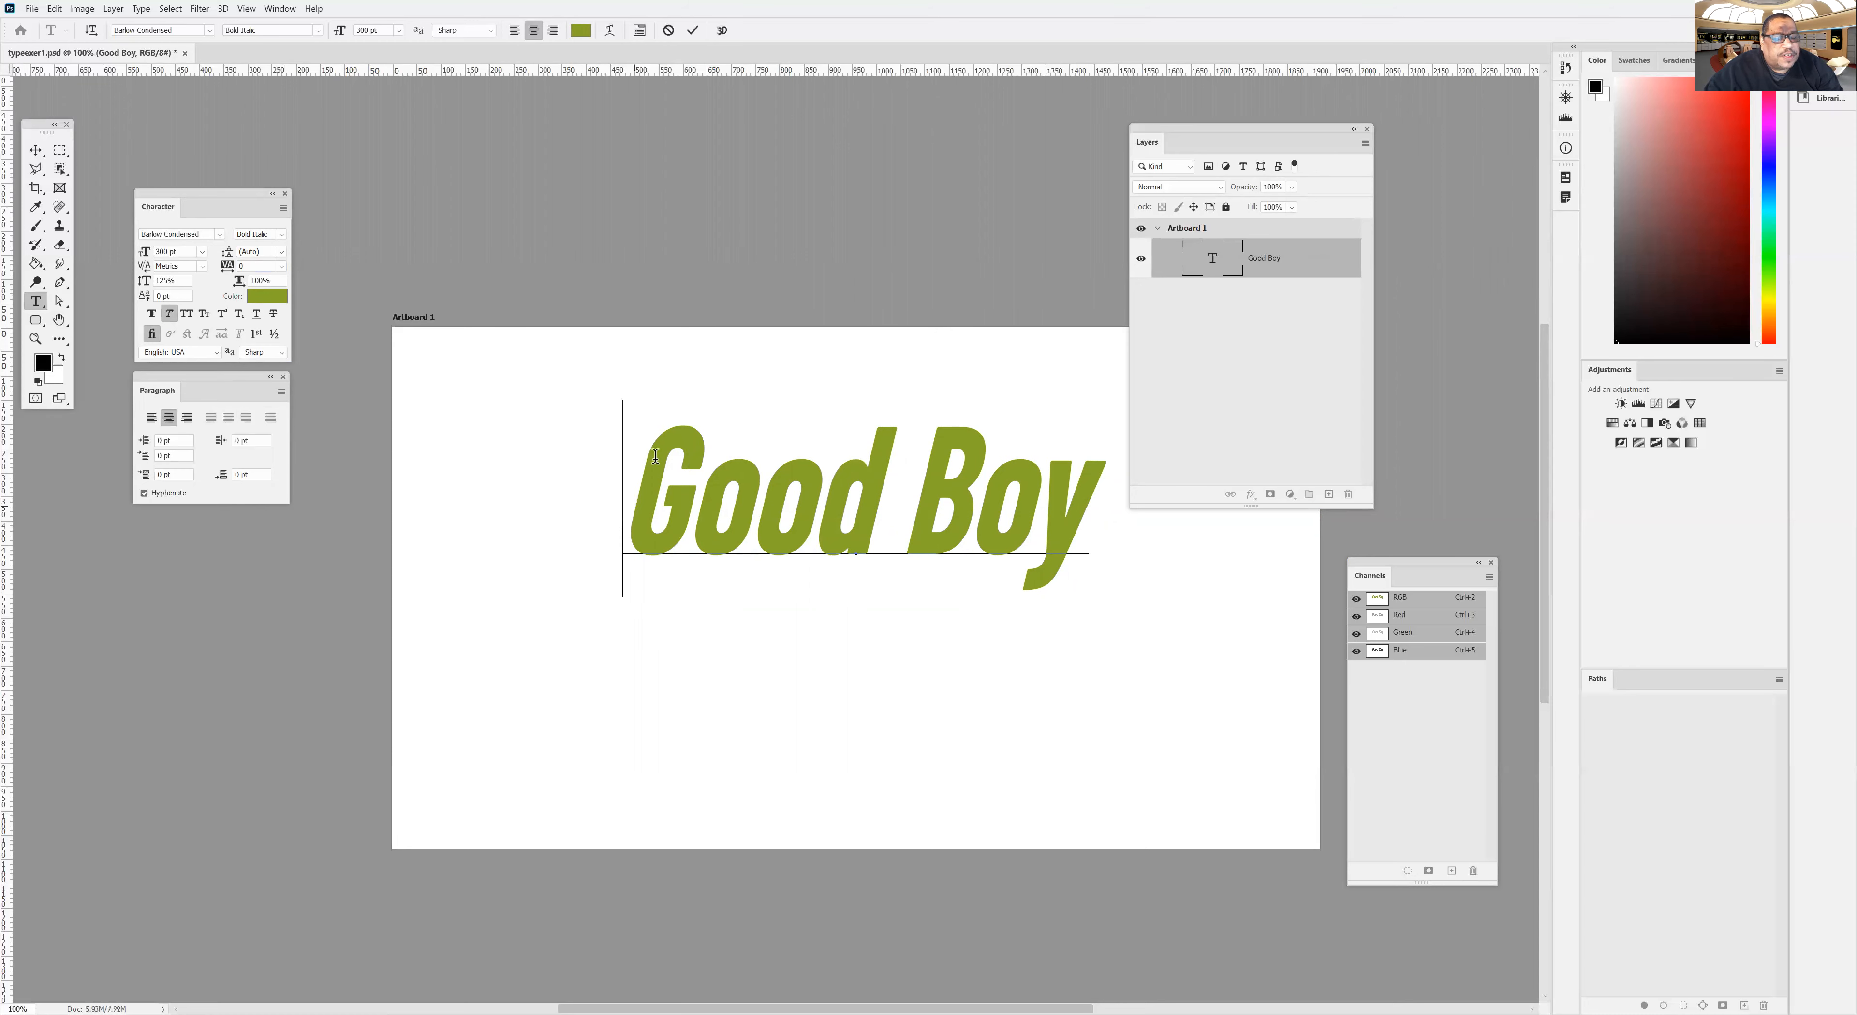
# Set the tracking of the whole "Good Boy" text to 200 after trying -100.
pyautogui.moveTo(649, 483); pyautogui.dragTo(1122, 513)
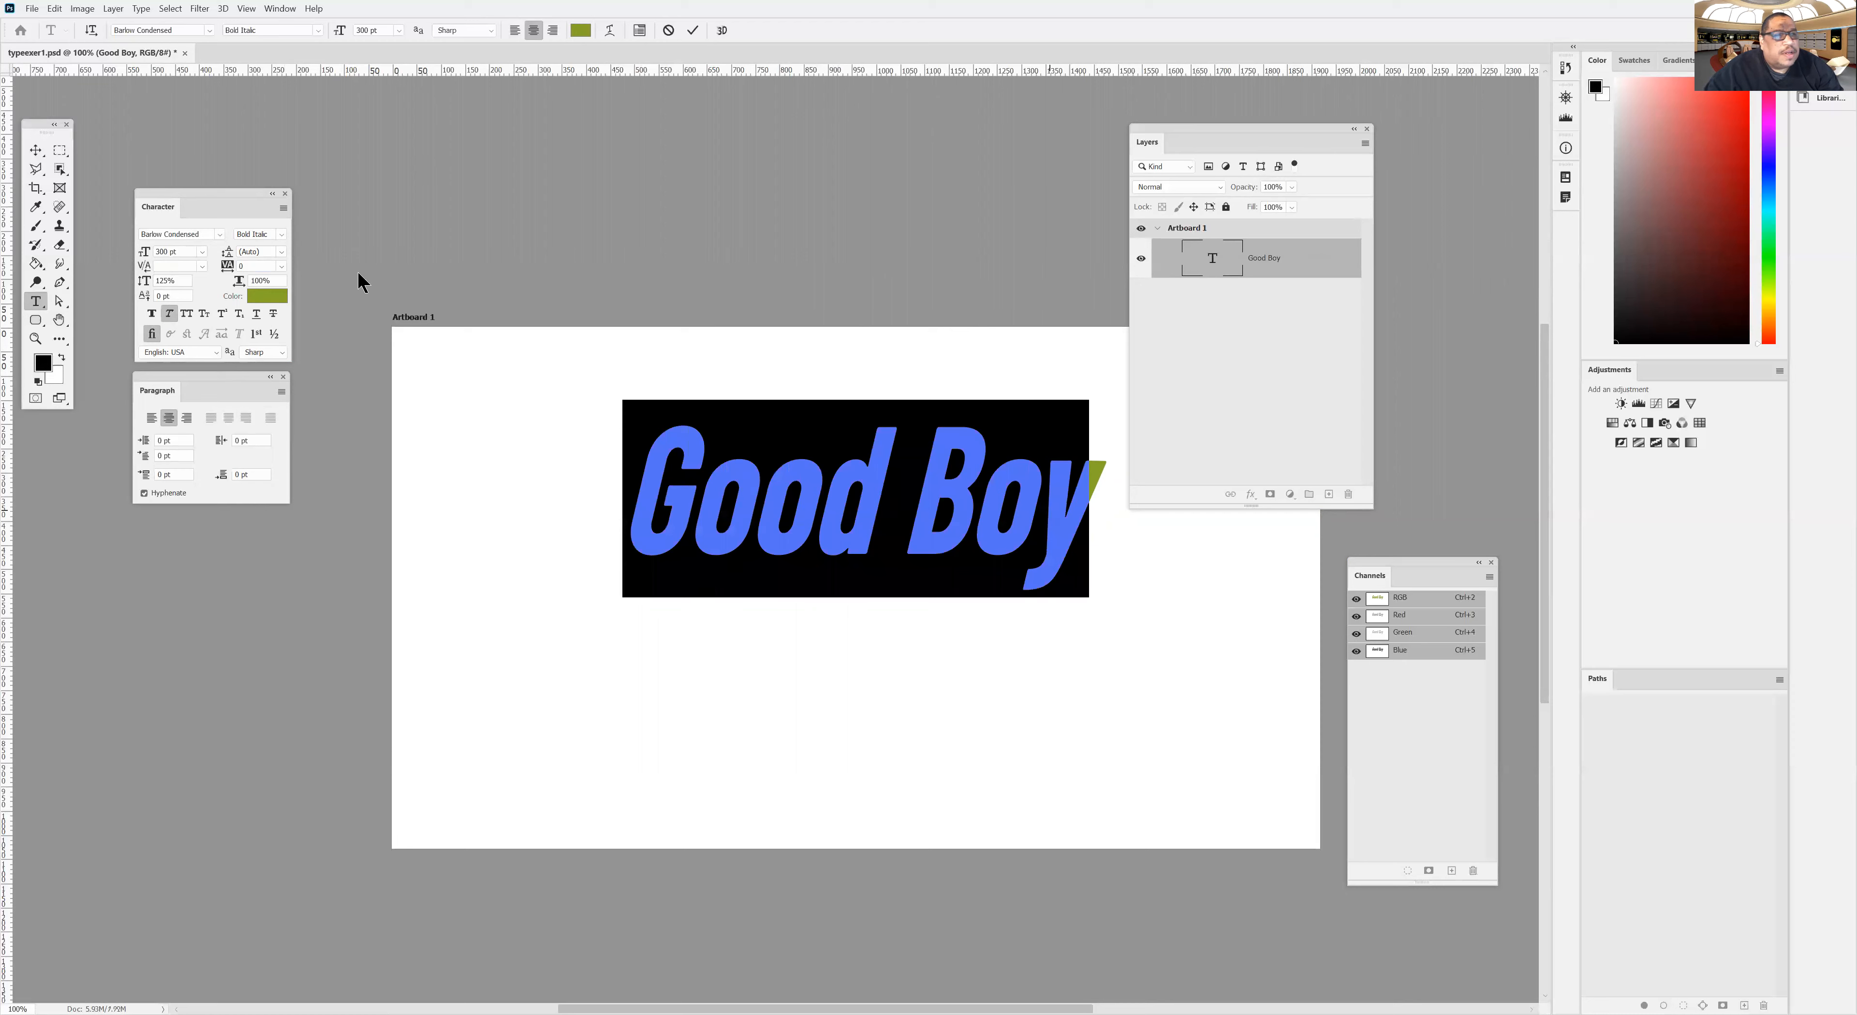
pyautogui.click(281, 266)
pyautogui.click(270, 285)
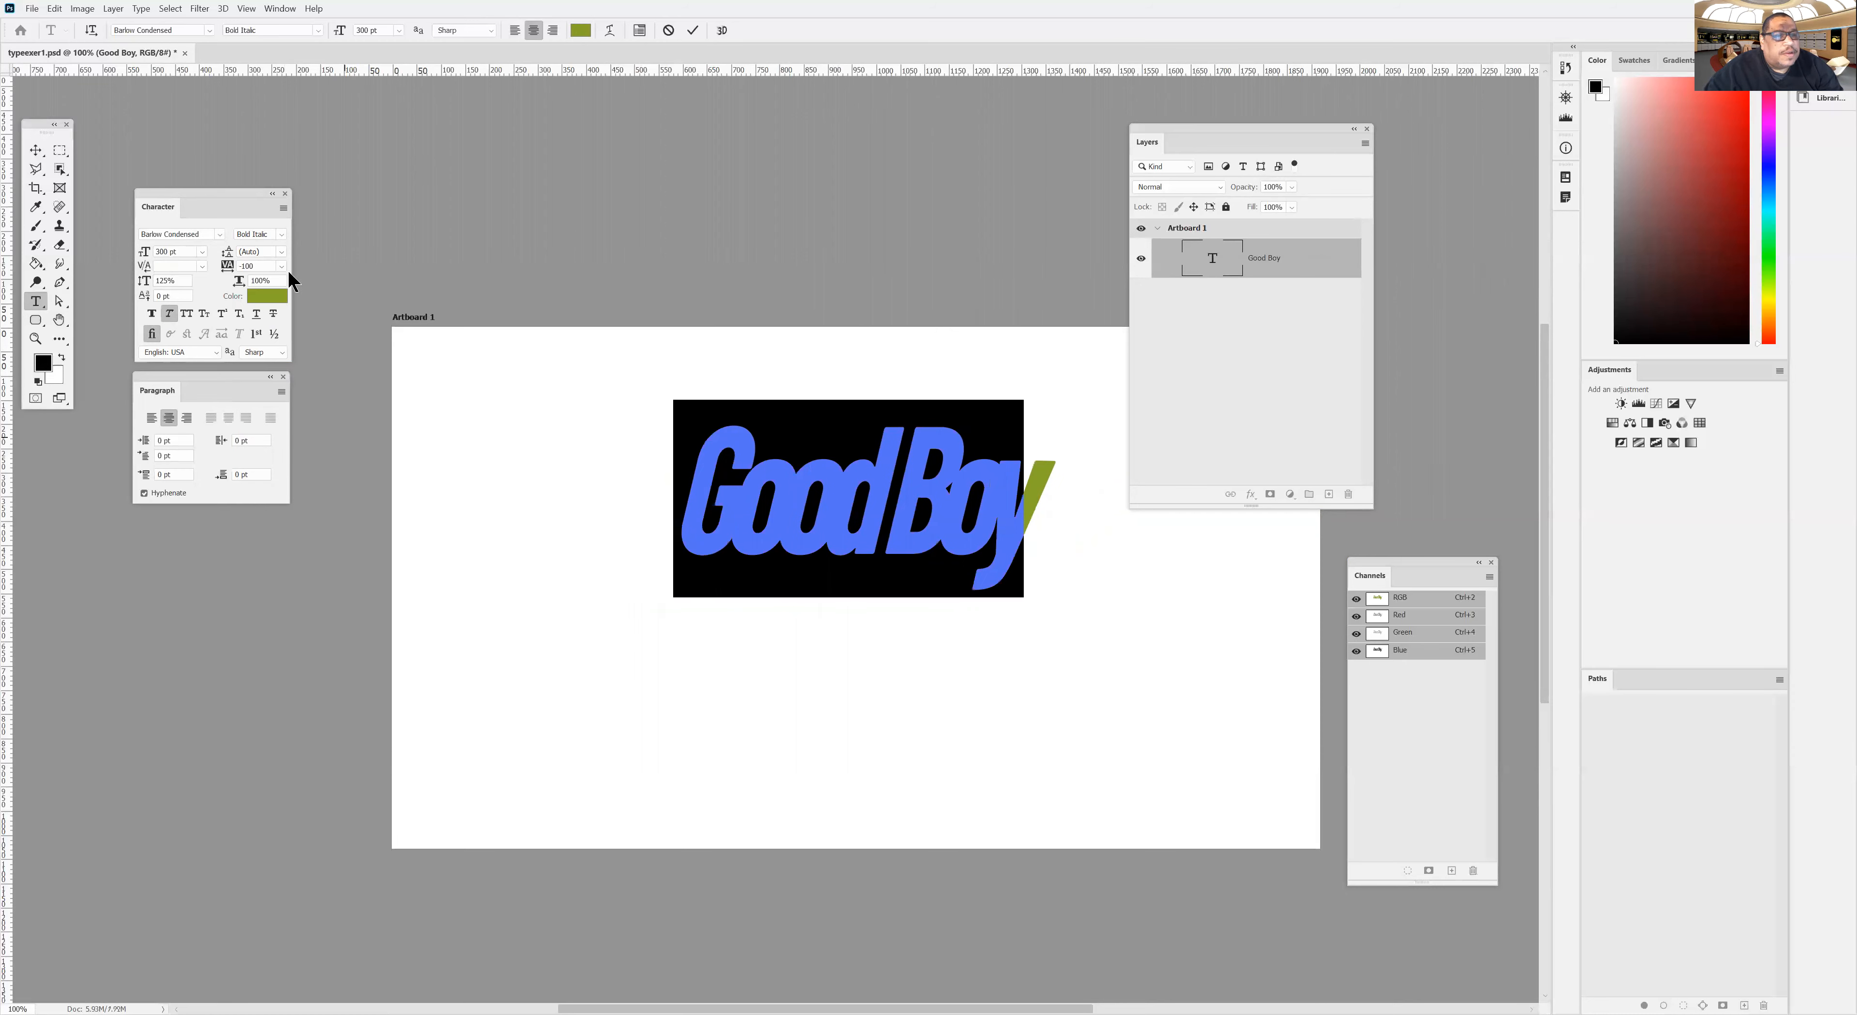
pyautogui.click(281, 266)
pyautogui.click(271, 440)
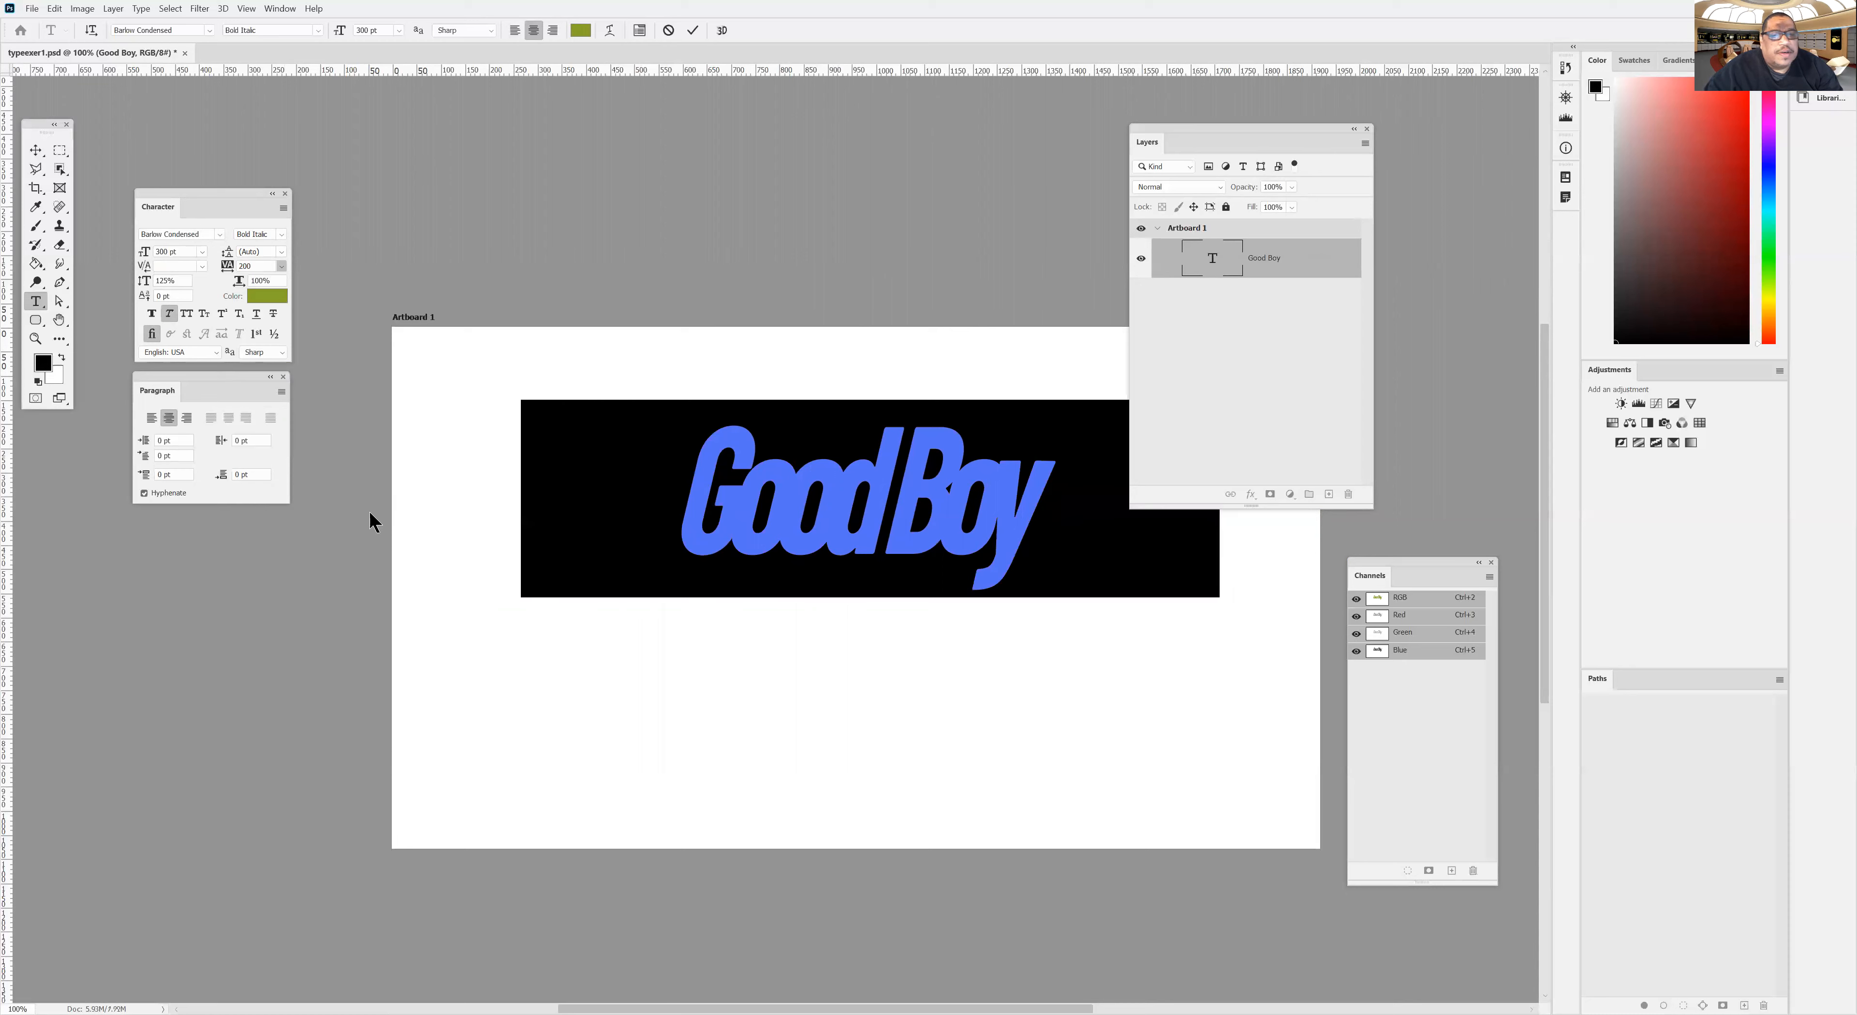
# Set the "Good Boy" text's tracking to 0, its vertical scale to 164% and its horizontal scale to 103%.
pyautogui.click(281, 267)
pyautogui.click(258, 353)
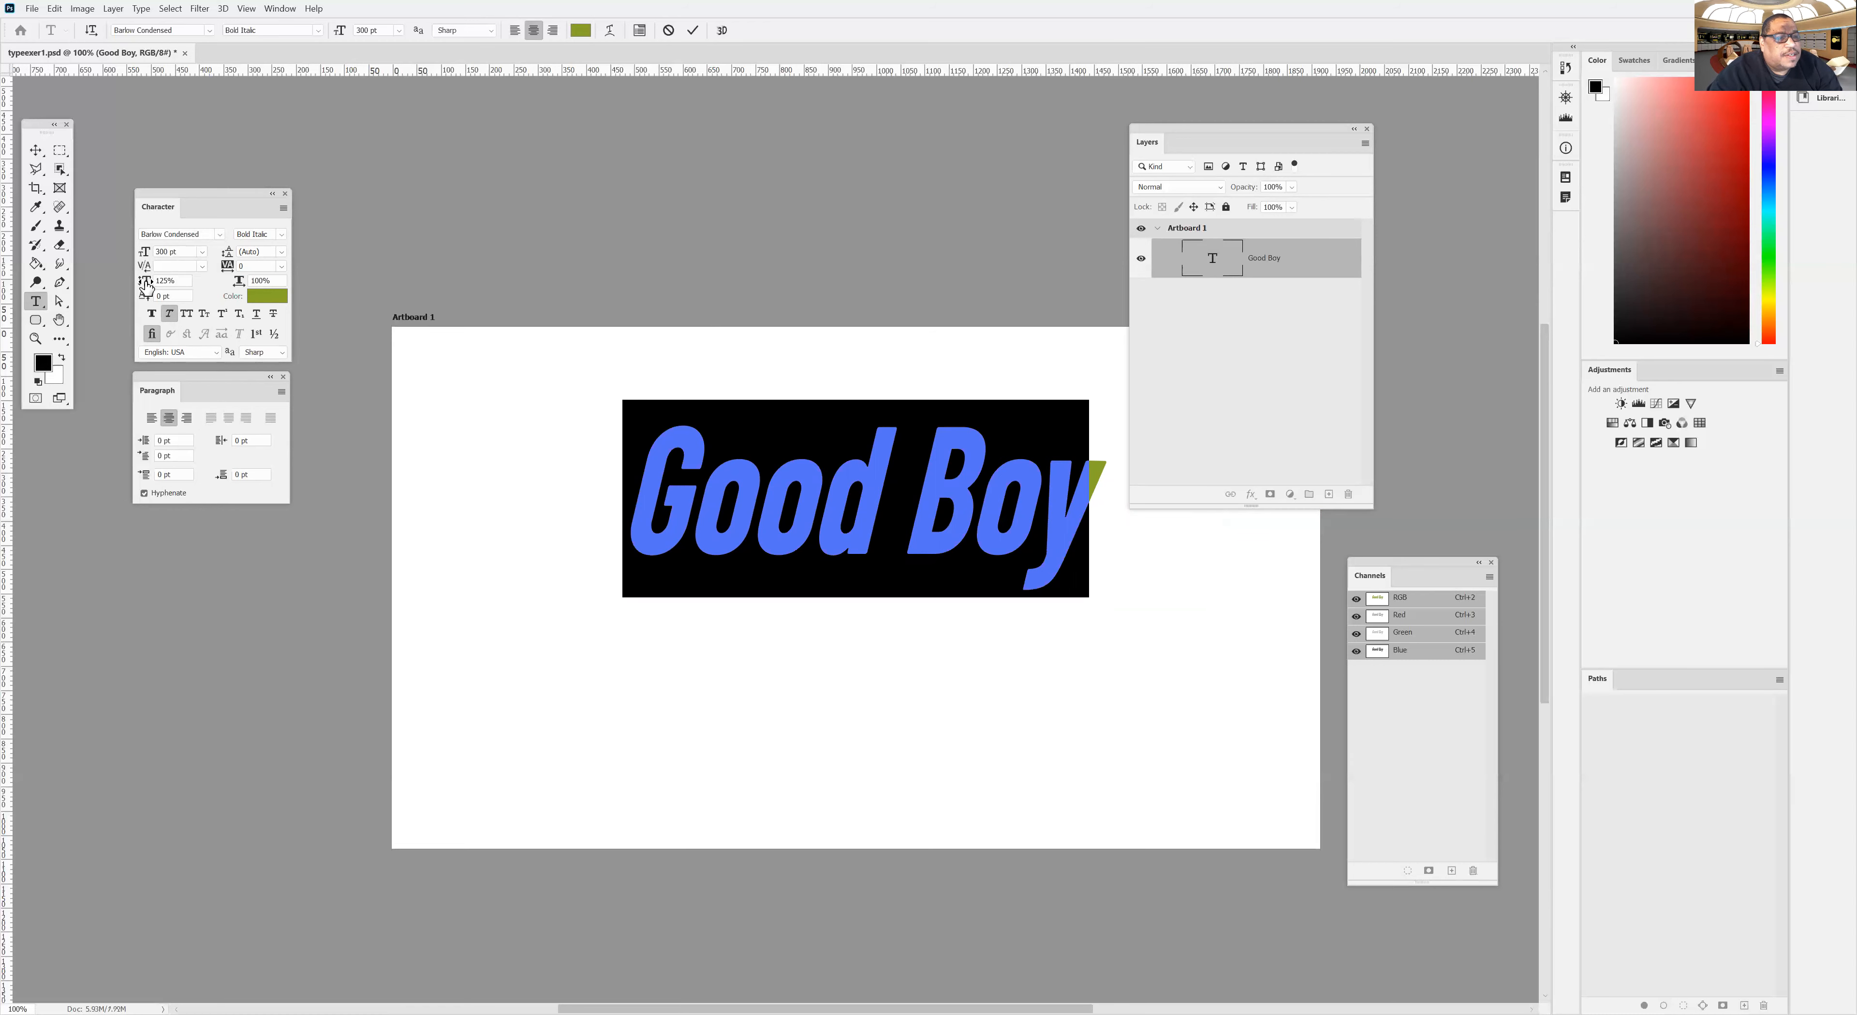
pyautogui.moveTo(146, 284); pyautogui.dragTo(184, 291)
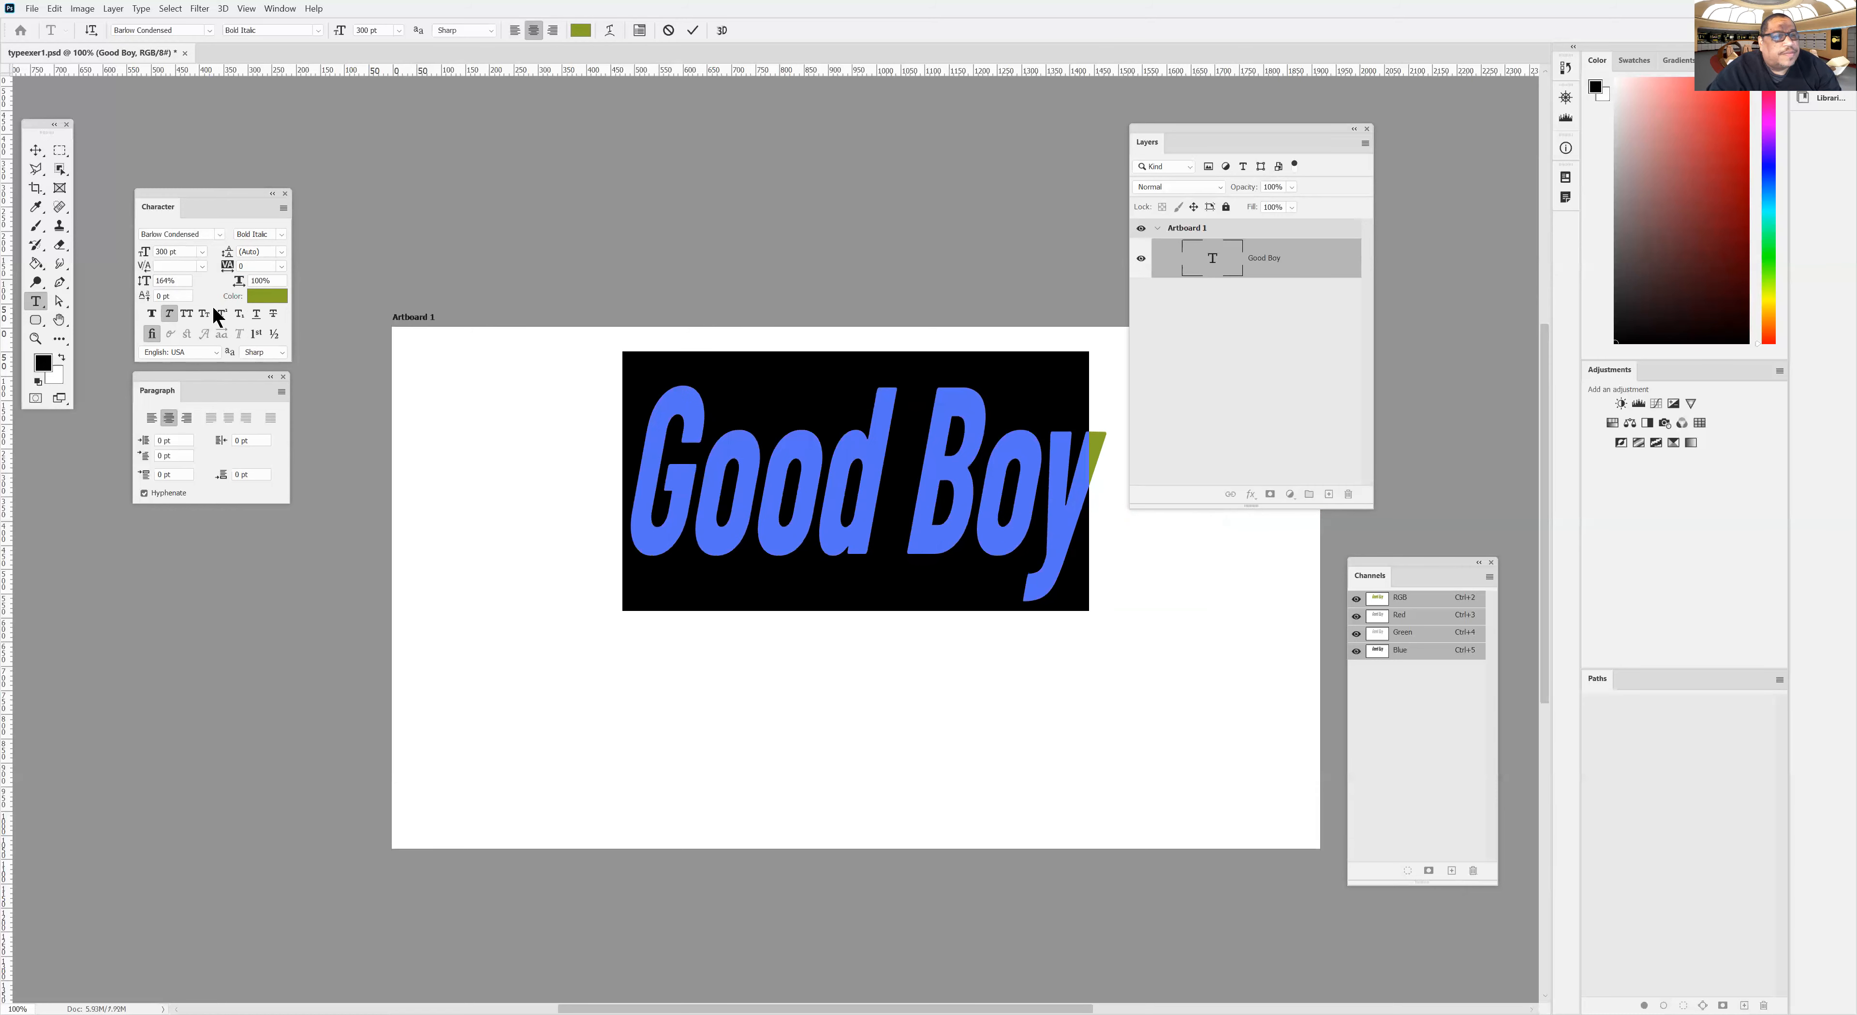
pyautogui.moveTo(240, 284); pyautogui.dragTo(254, 289)
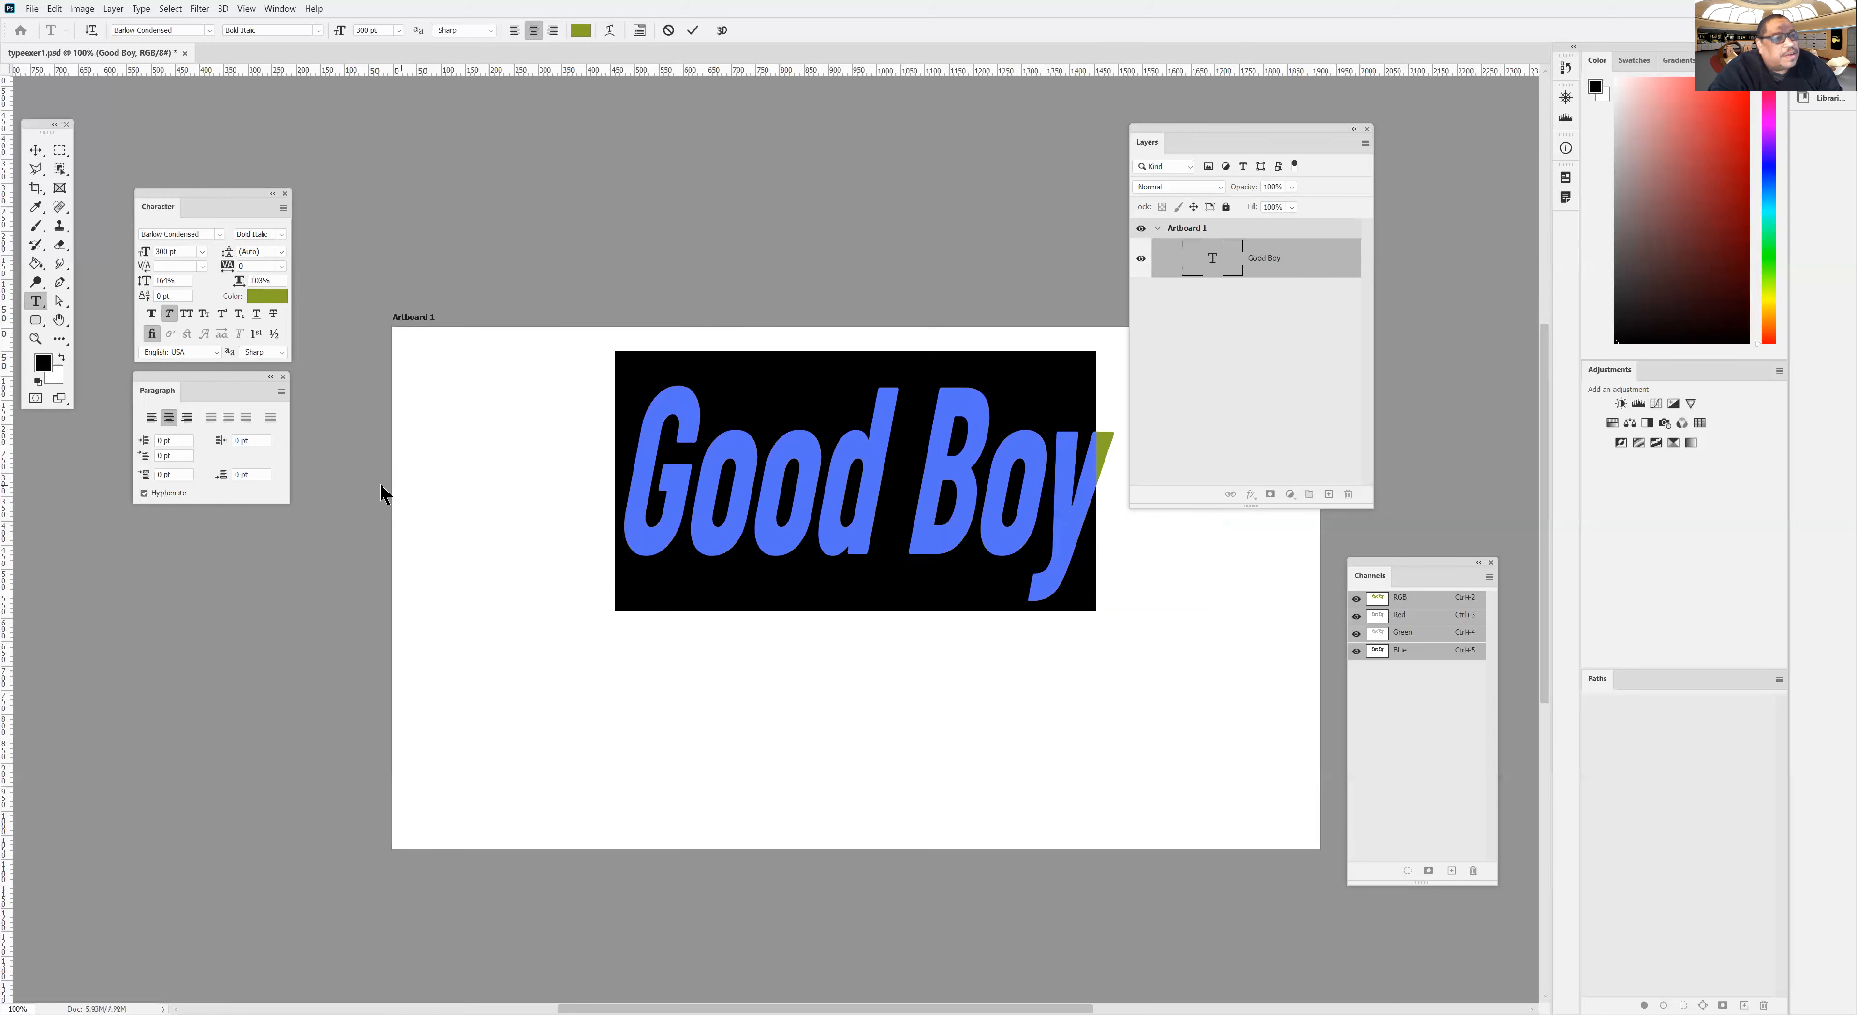
# Remove faux italic from "Good Boy" after trying faux bold and all caps, and move the text slightly up the artboard.
pyautogui.click(153, 315)
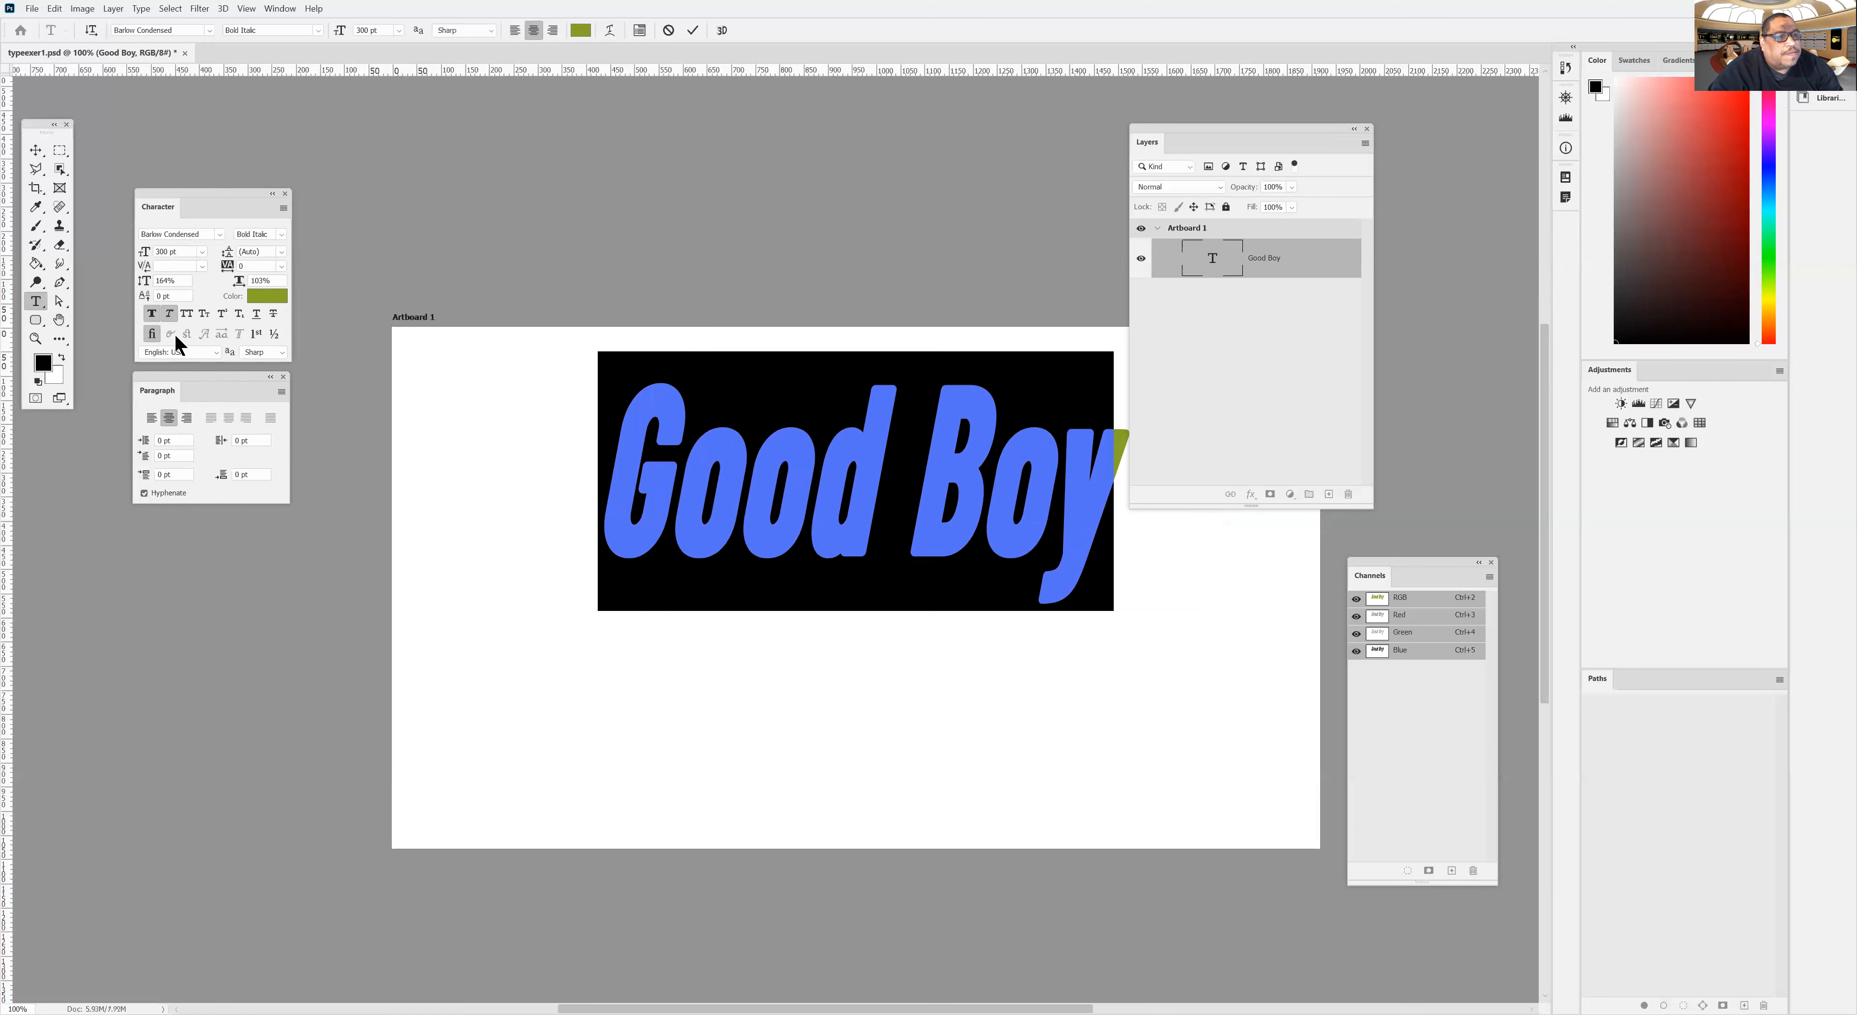
pyautogui.hotkey('ctrl', 'shift', 'i')
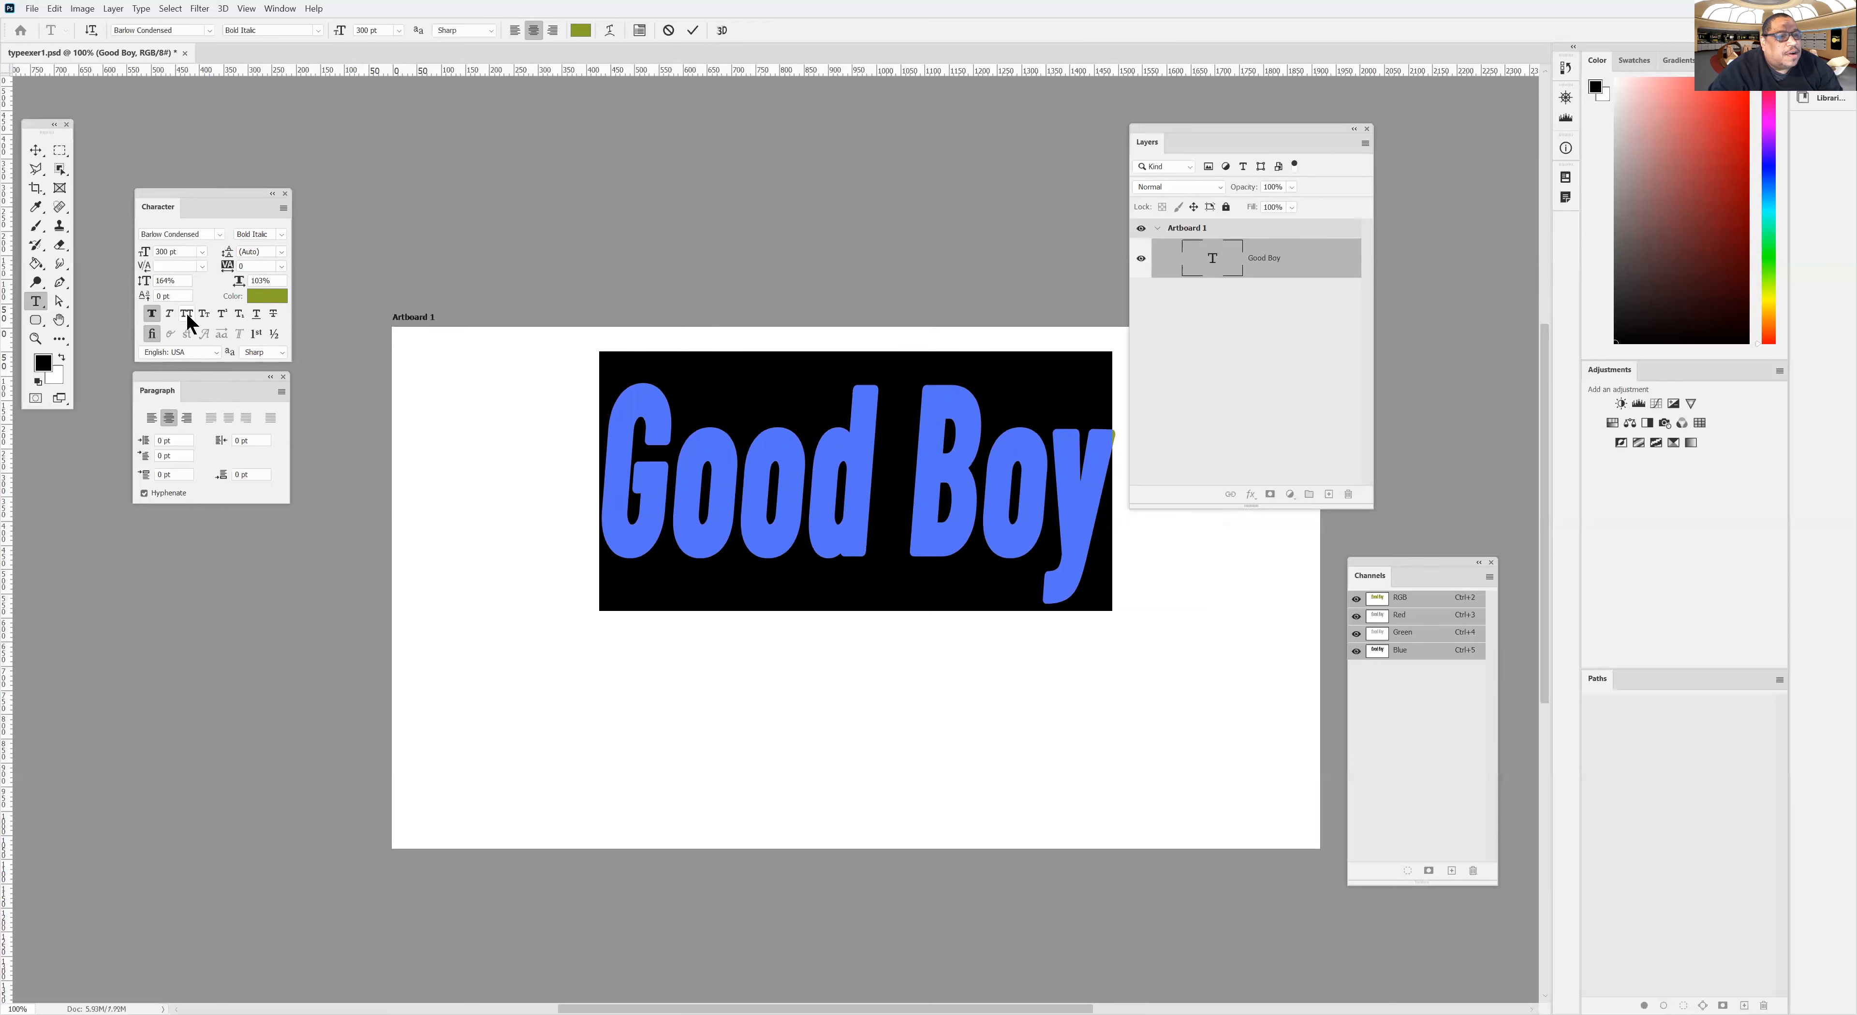
pyautogui.click(187, 314)
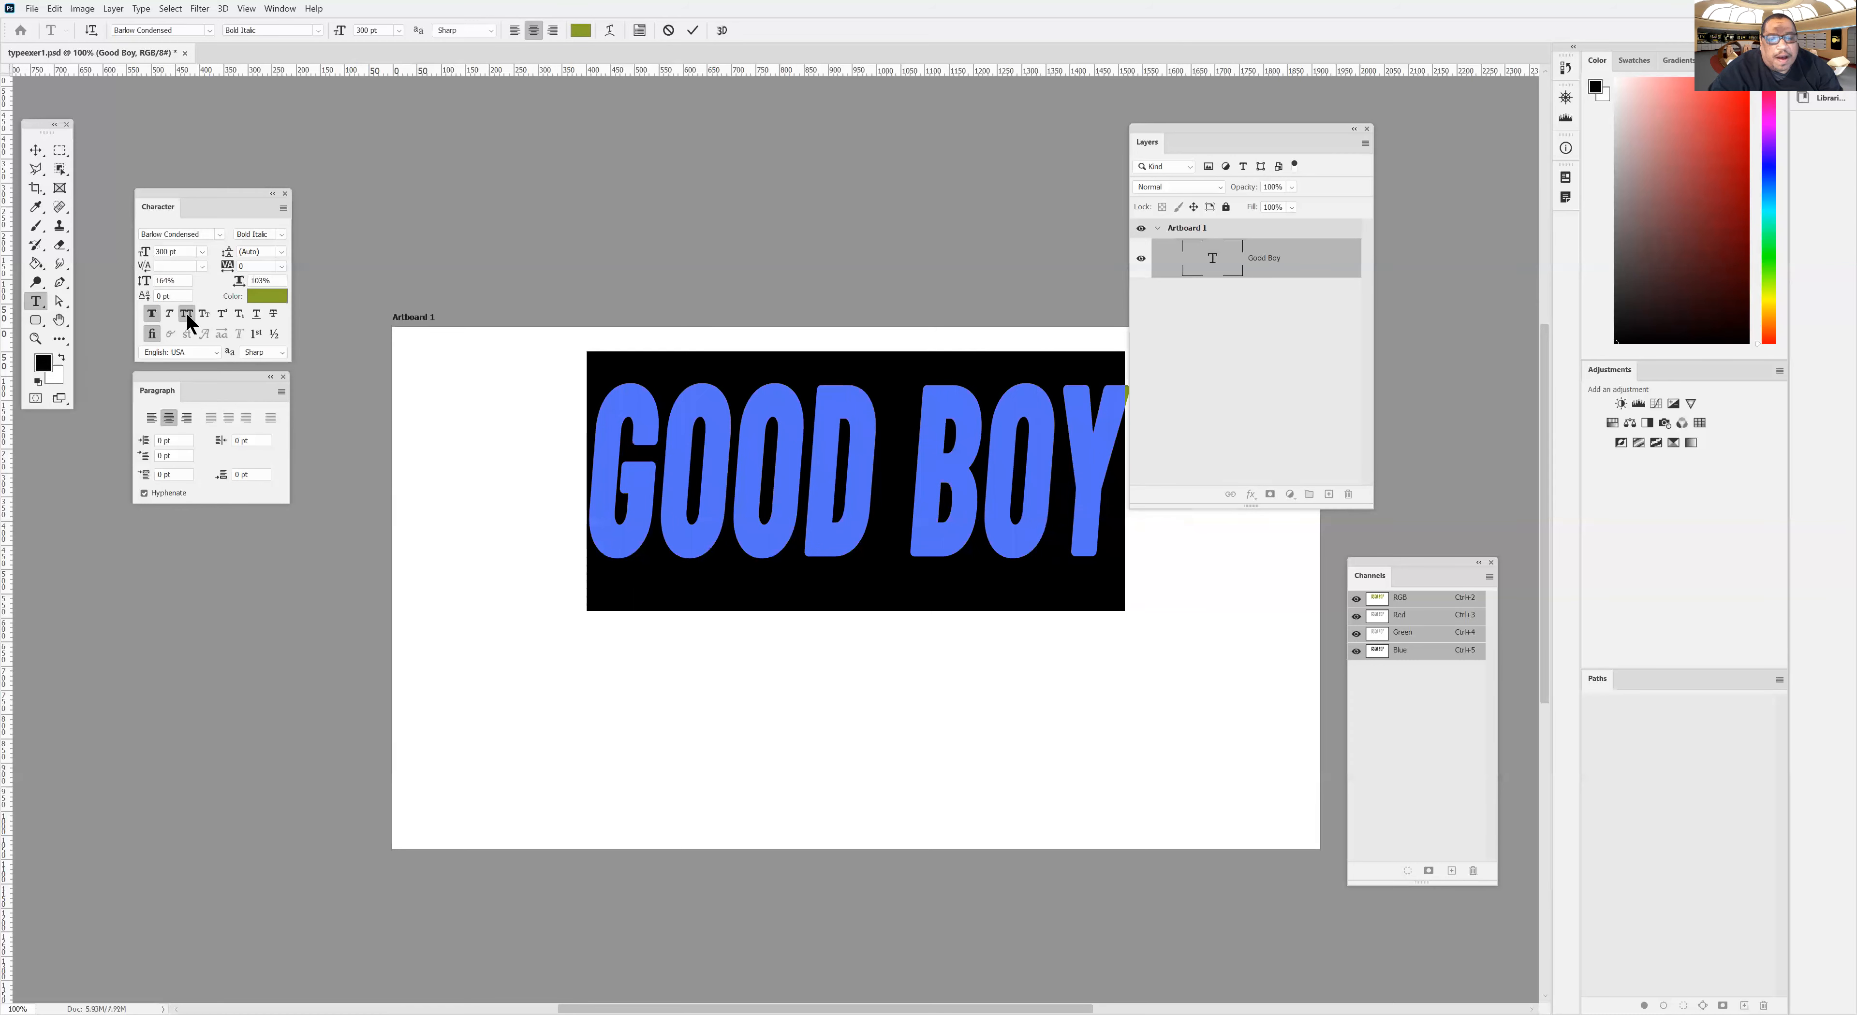
pyautogui.click(186, 315)
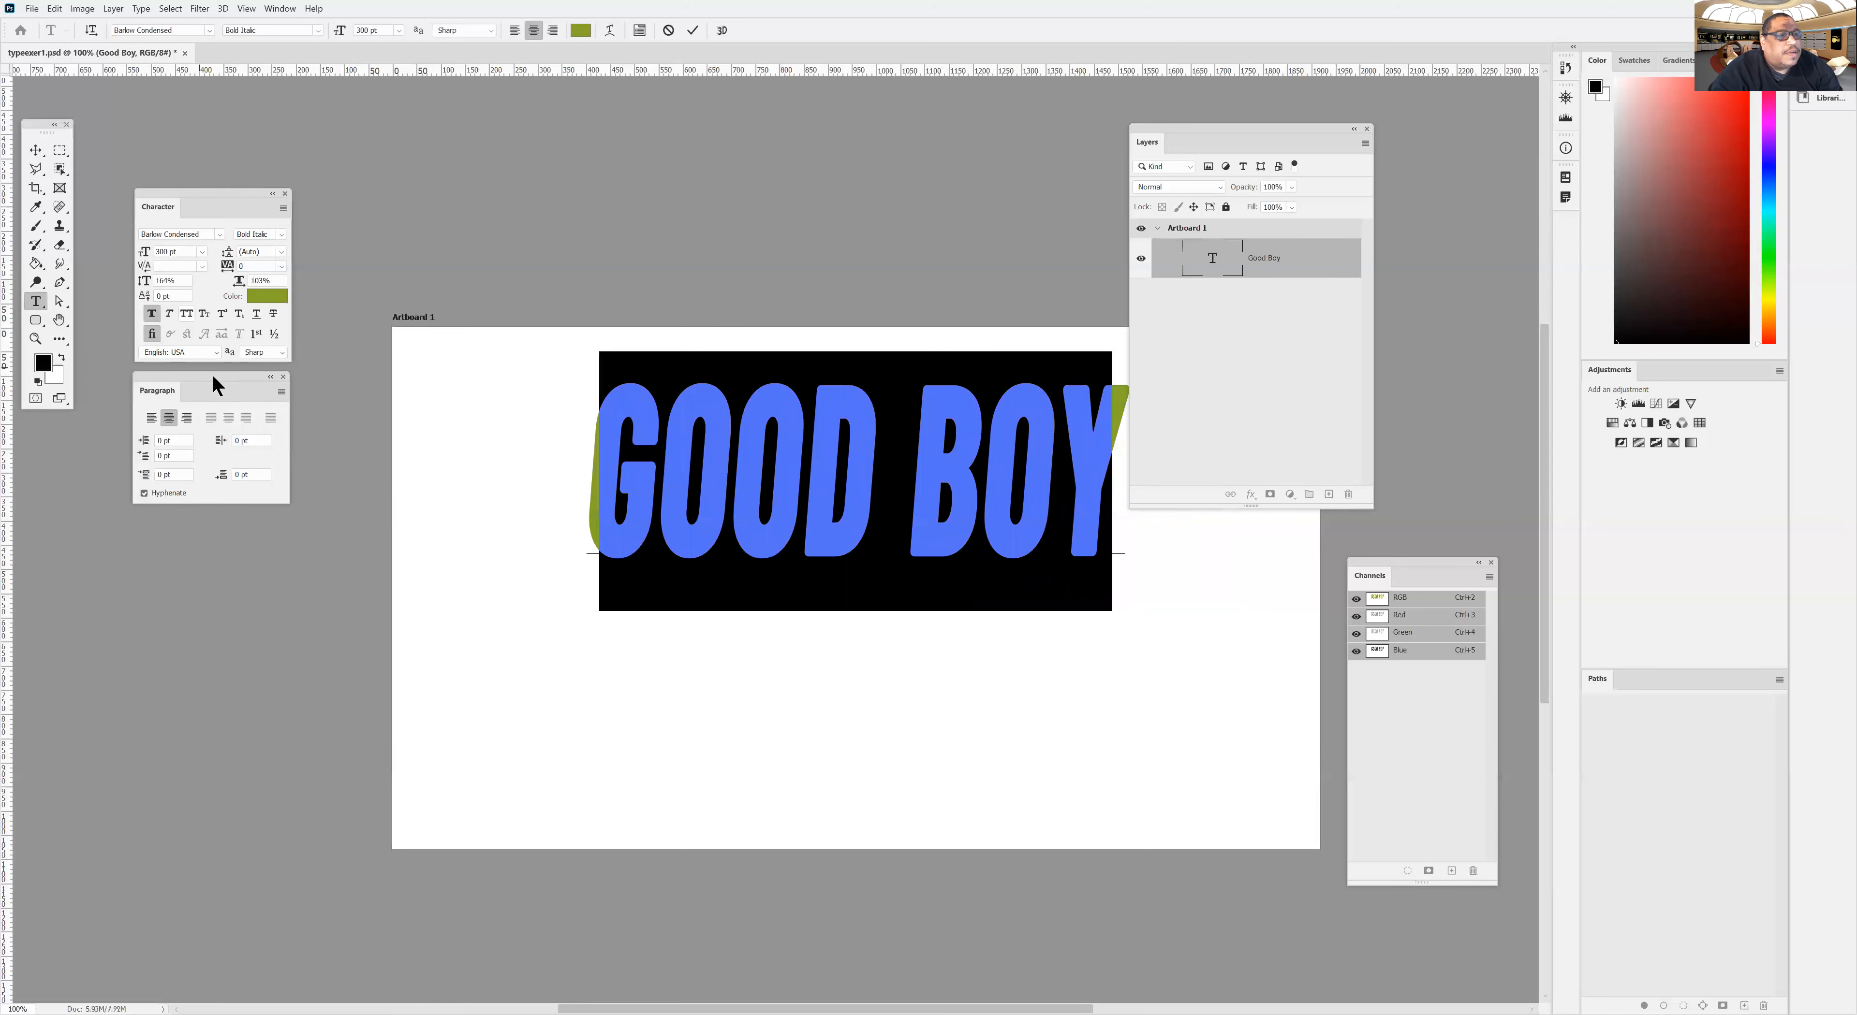
pyautogui.click(151, 314)
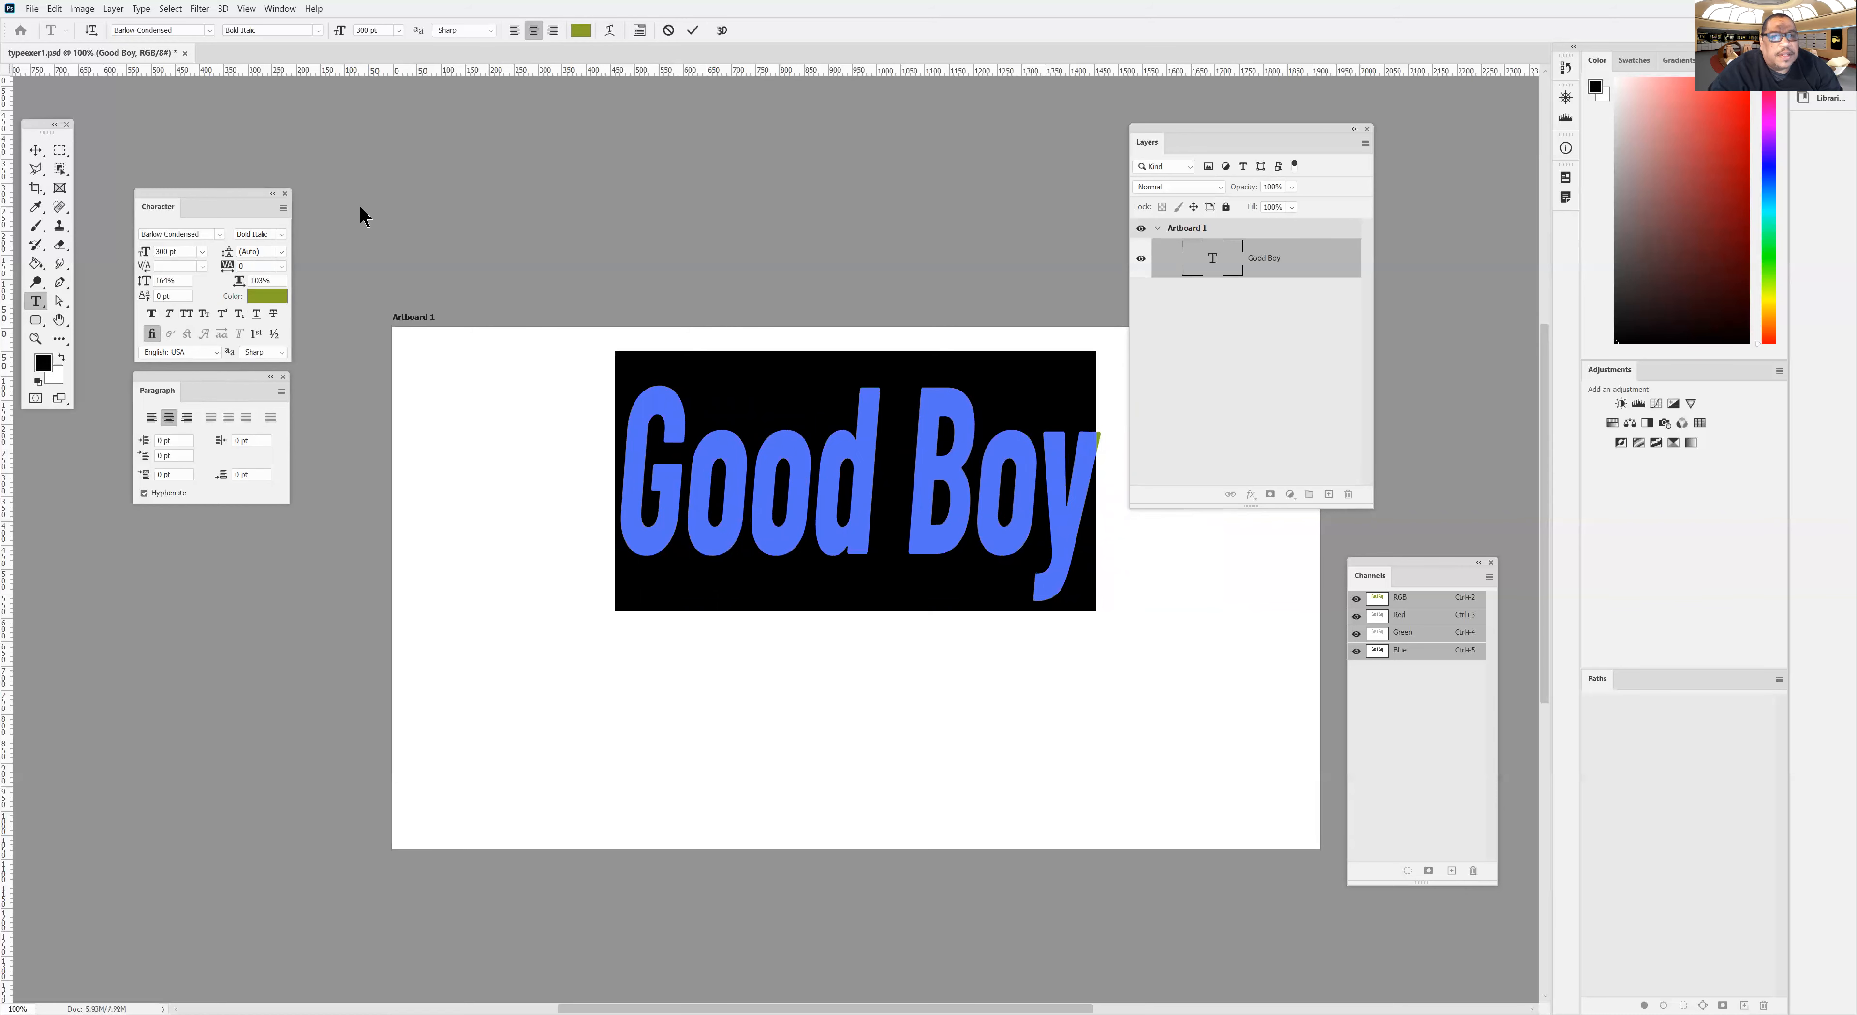
pyautogui.click(692, 30)
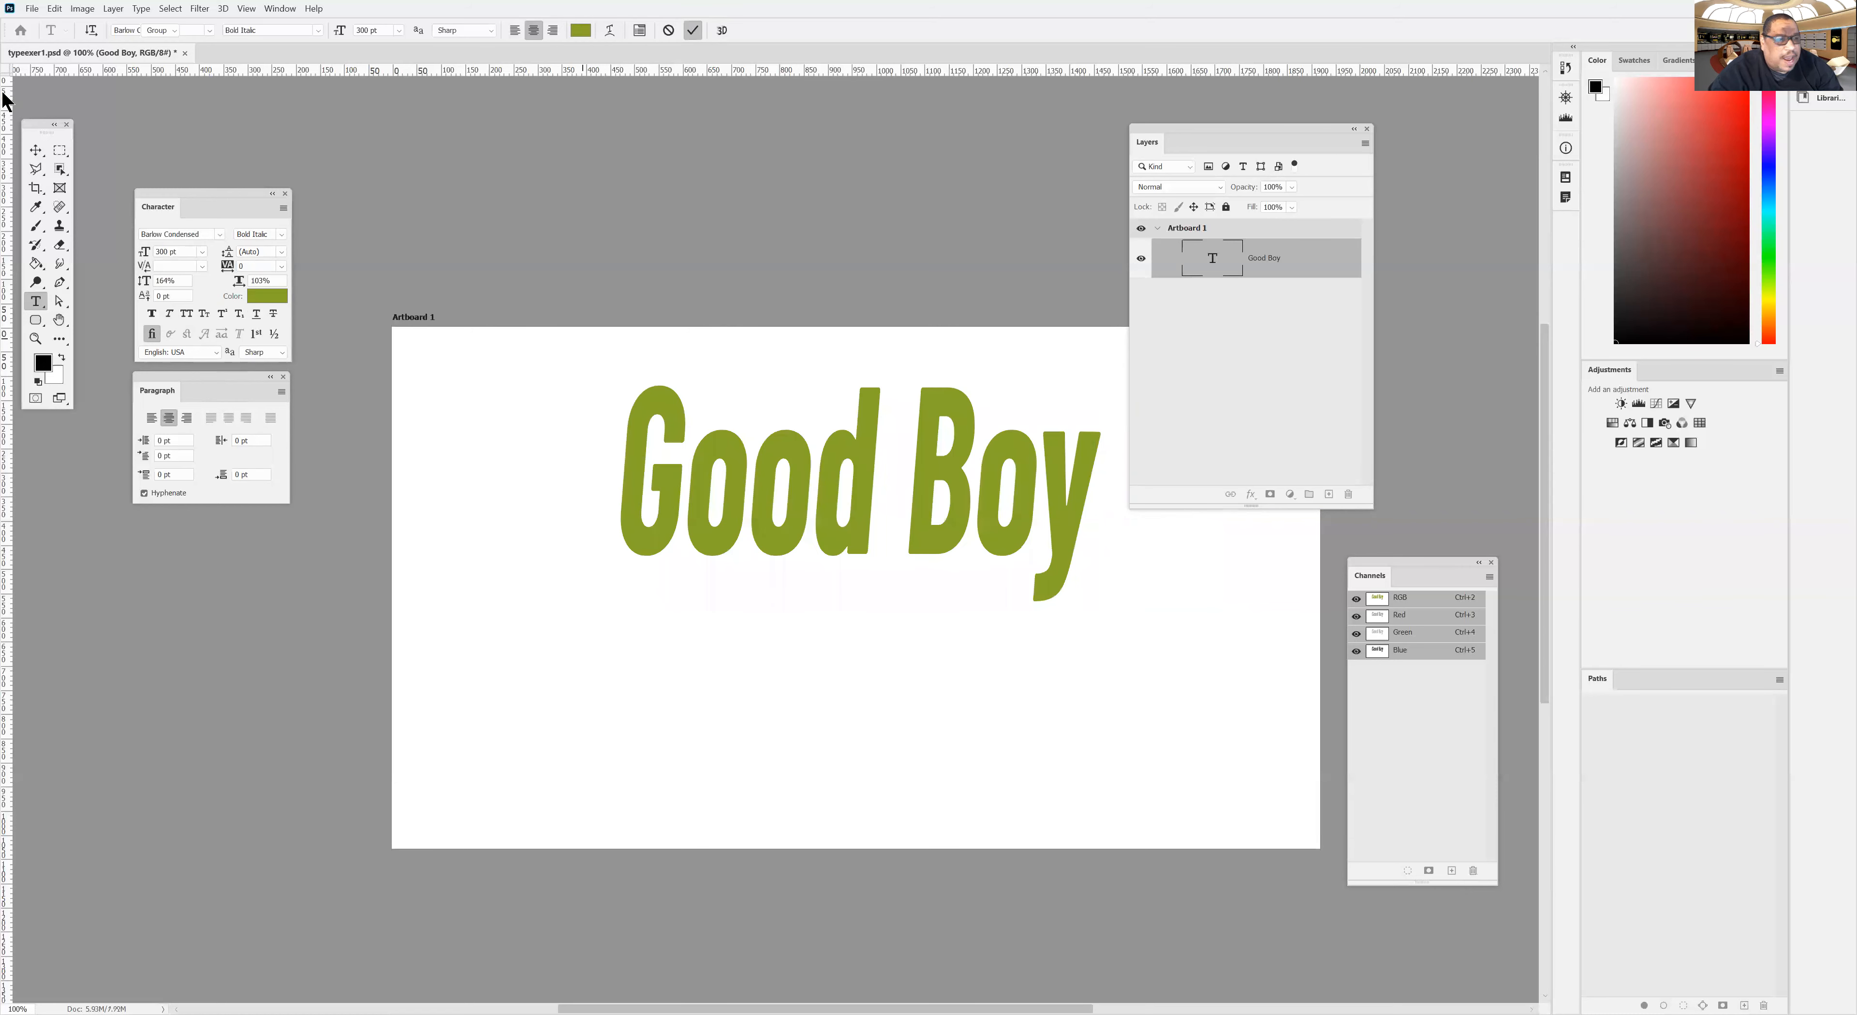
pyautogui.click(35, 150)
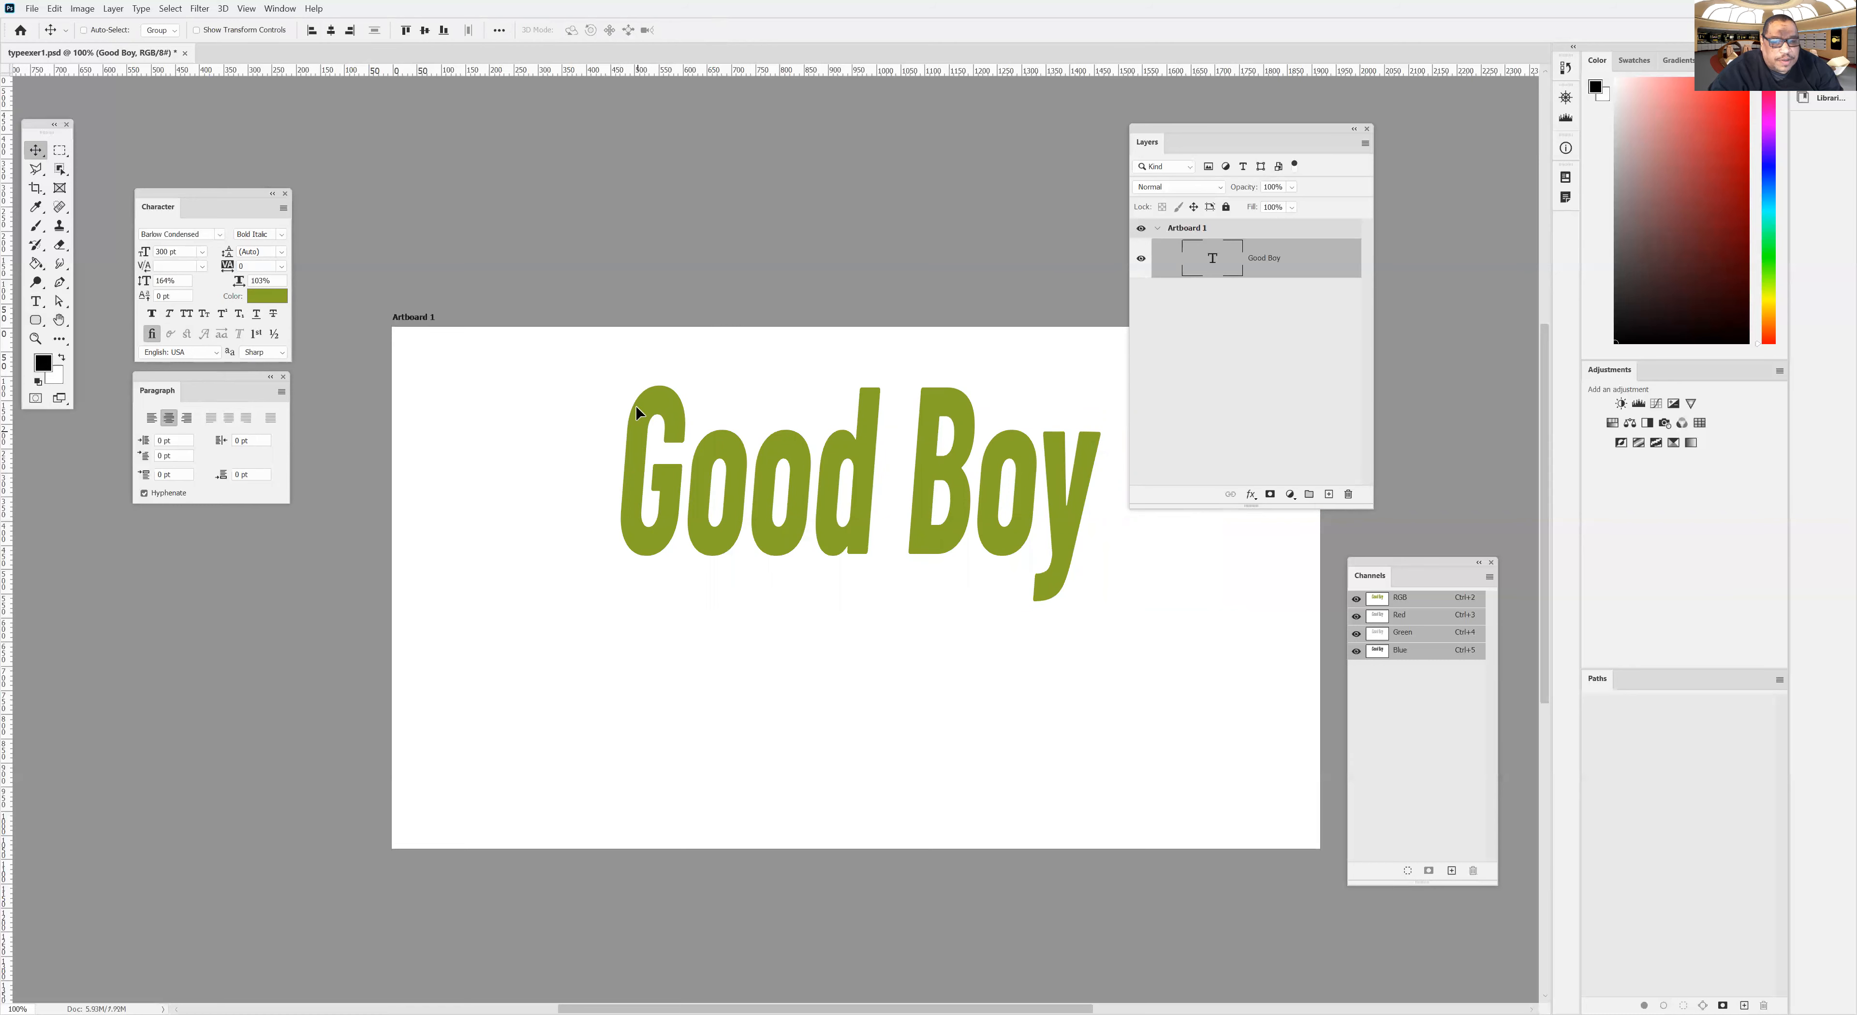
pyautogui.moveTo(638, 411); pyautogui.dragTo(652, 385)
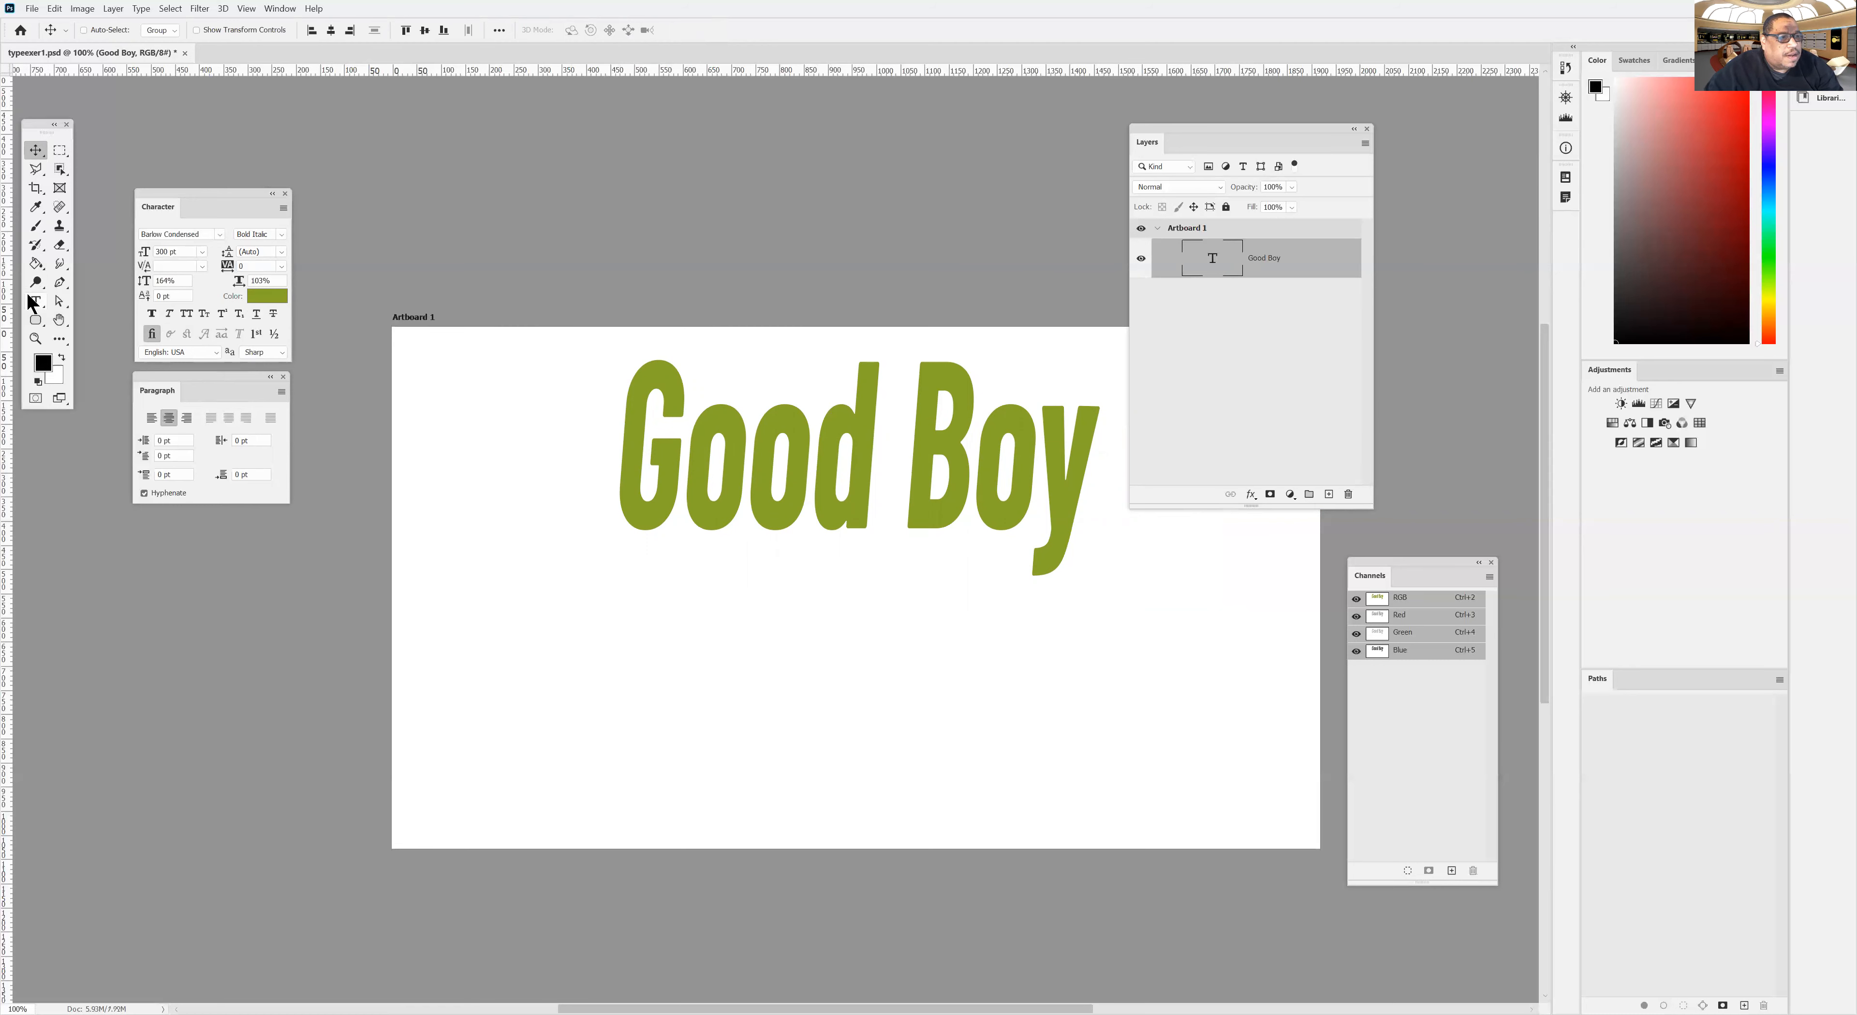
# Delete one "o" from "Good Boy", commit the edit, and insert the letter again to restore the wording.
pyautogui.press('t')
pyautogui.click(698, 481)
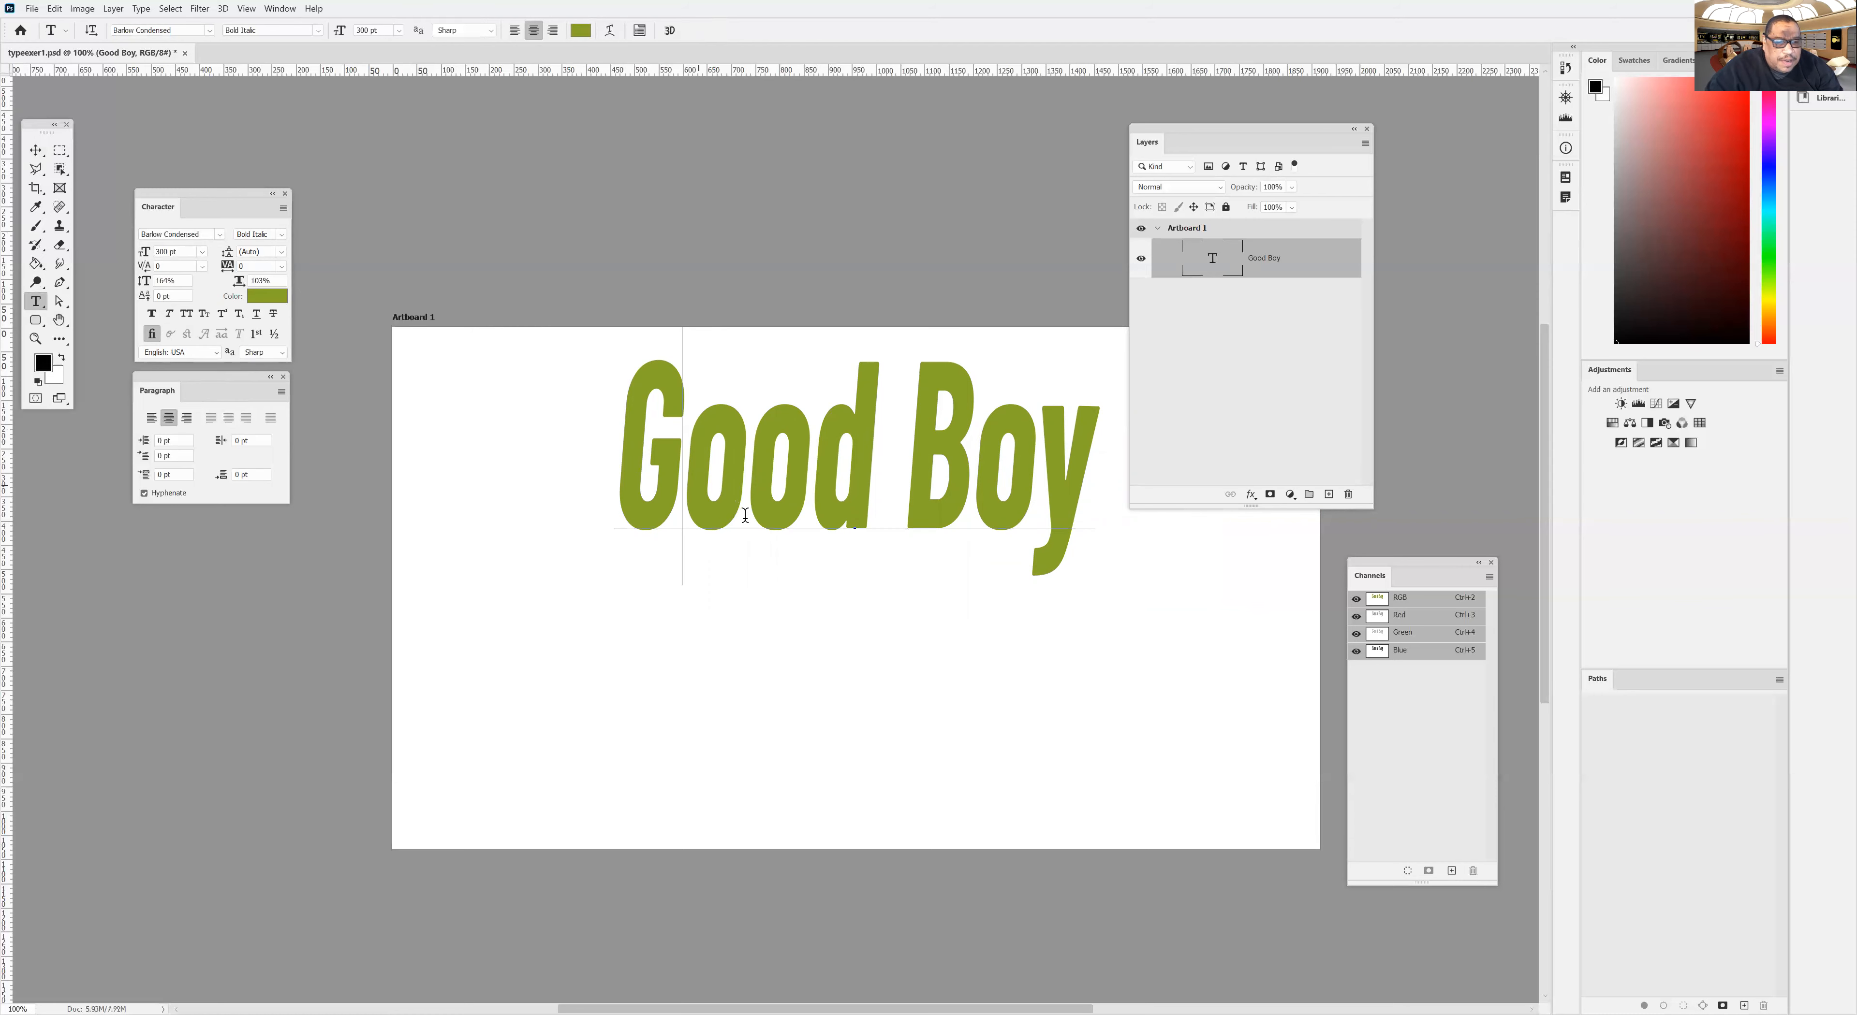
pyautogui.press('Delete')
pyautogui.click(693, 30)
pyautogui.click(716, 466)
pyautogui.write('o')
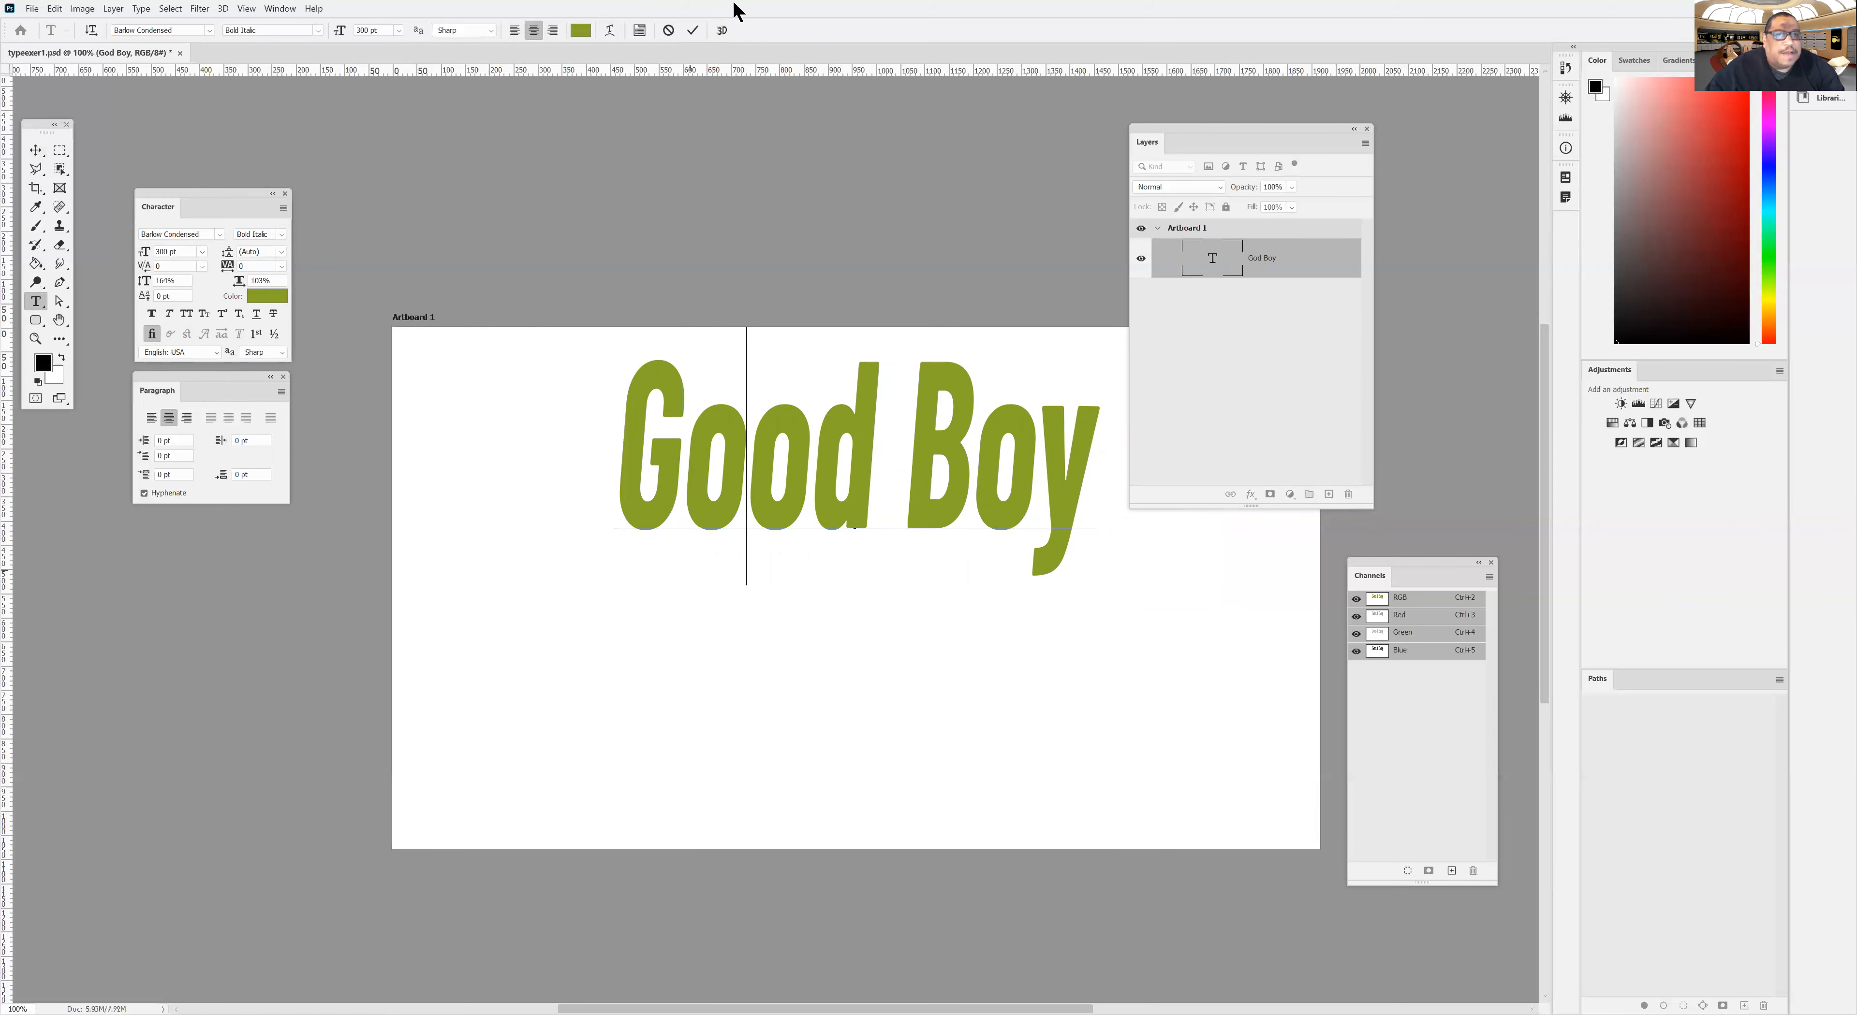
pyautogui.click(692, 30)
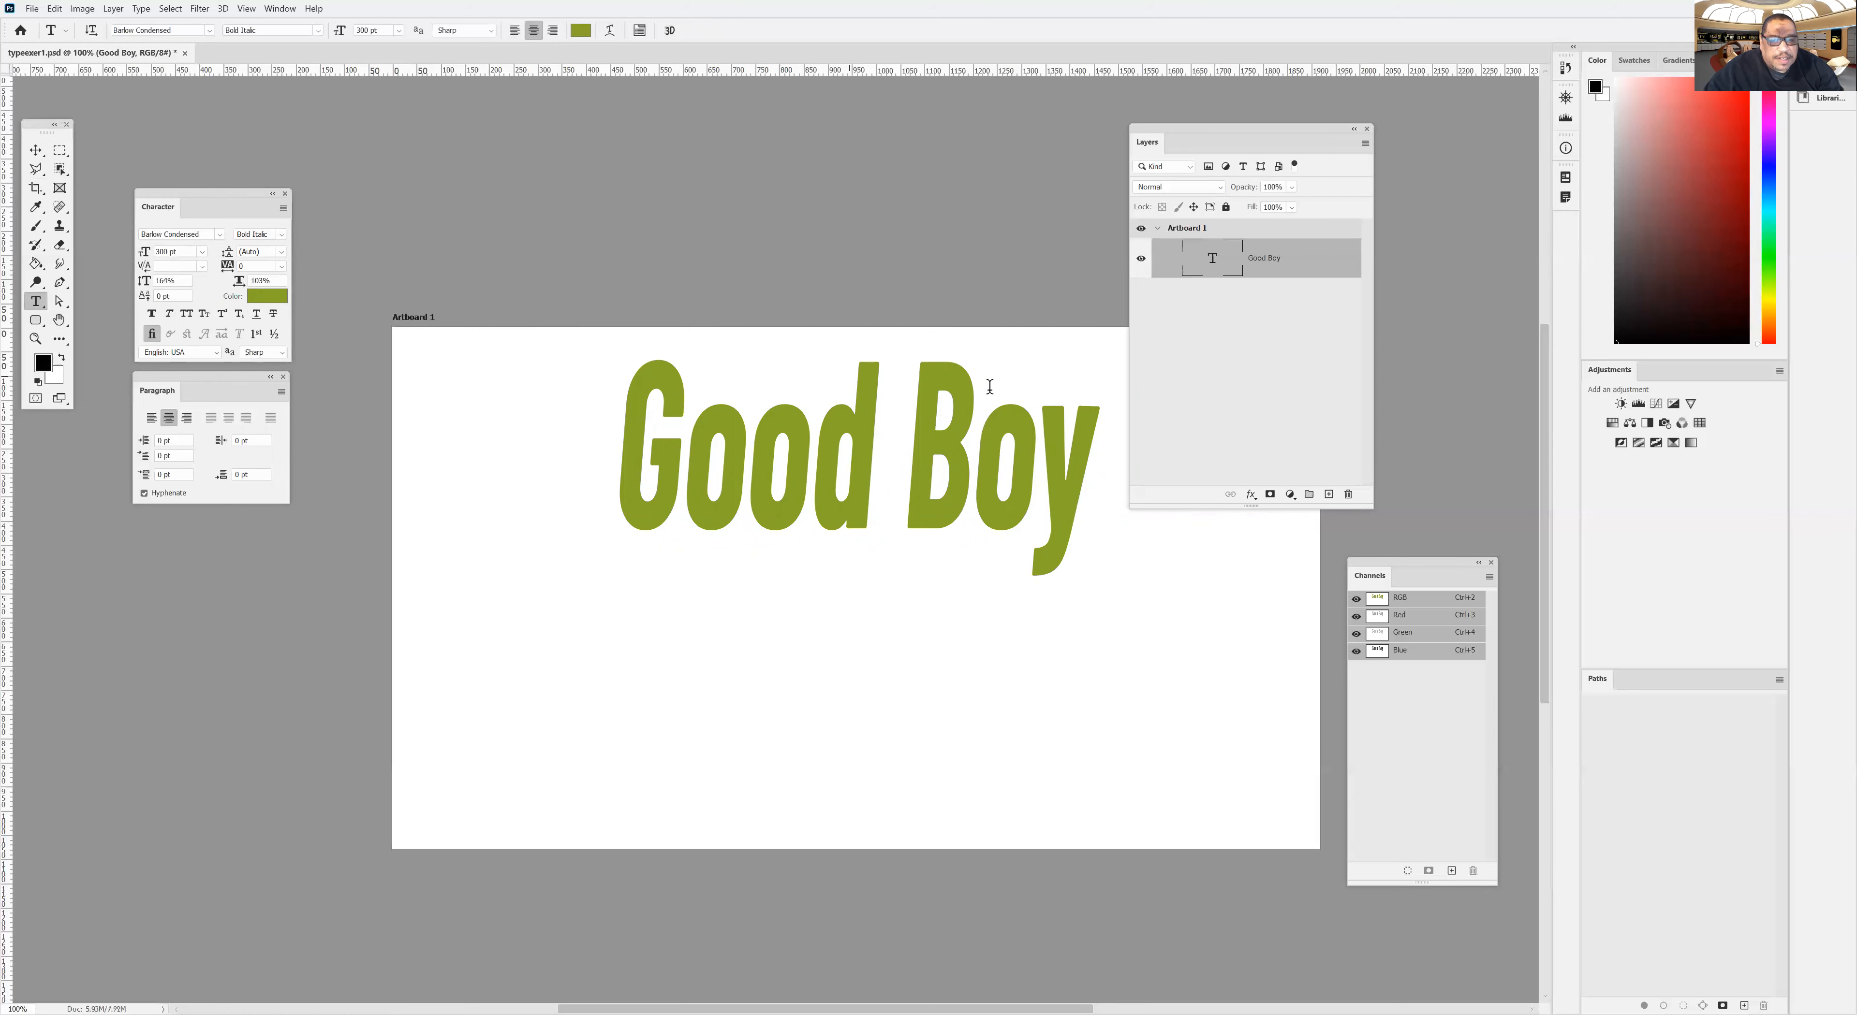
# Save the document in the Documents folder as typeexer2.psd in Photoshop format with Maximize Compatibility enabled.
pyautogui.click(31, 8)
pyautogui.press('Escape')
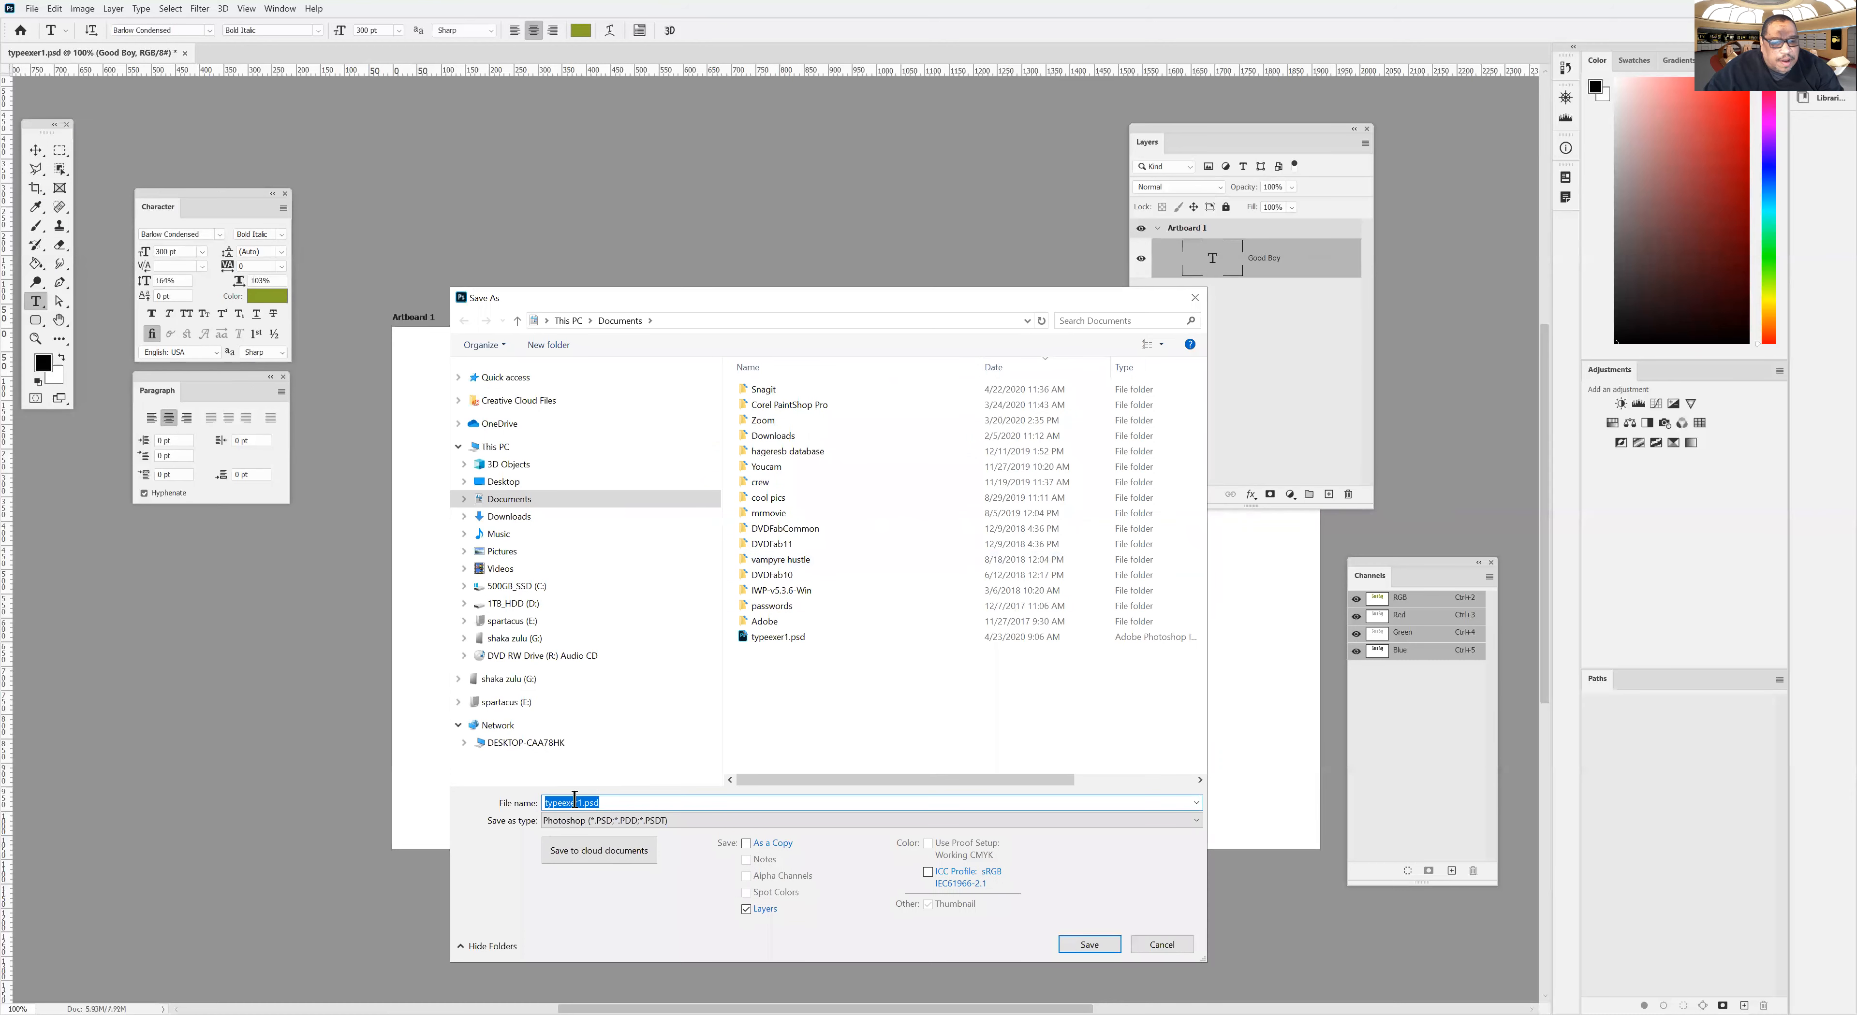
pyautogui.click(579, 802)
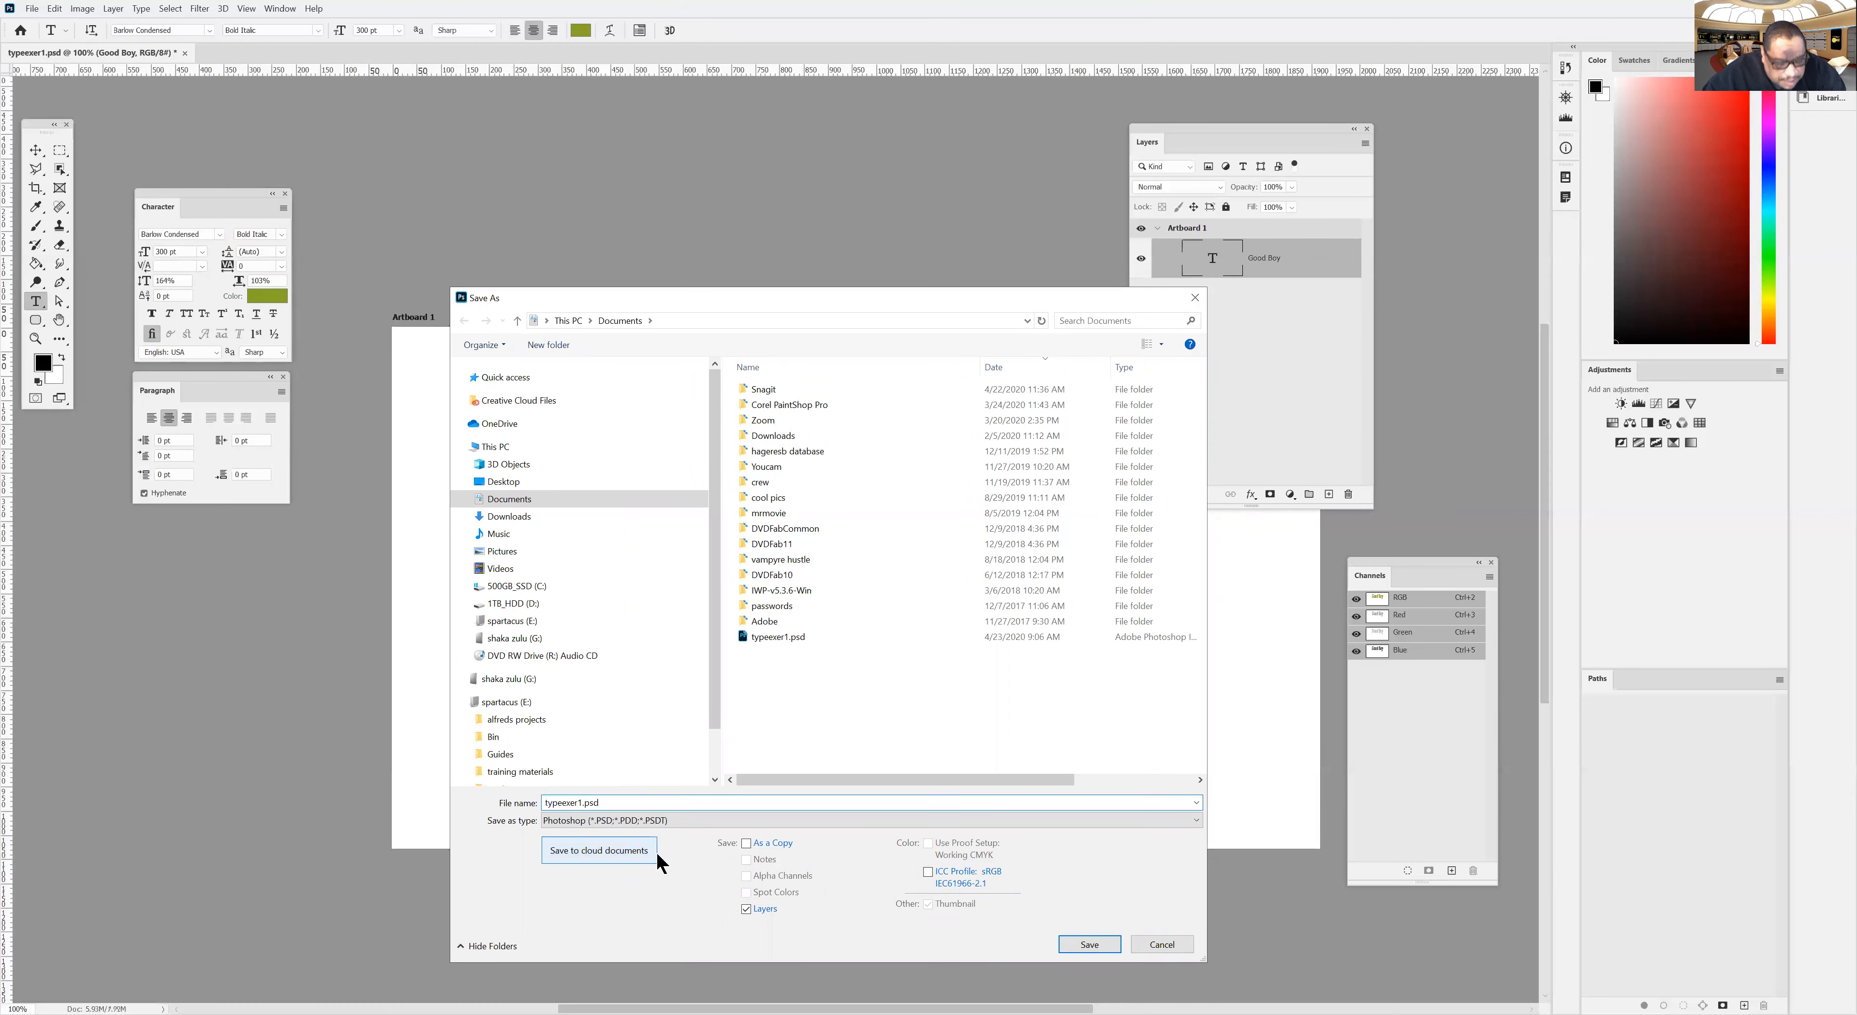
pyautogui.click(1072, 940)
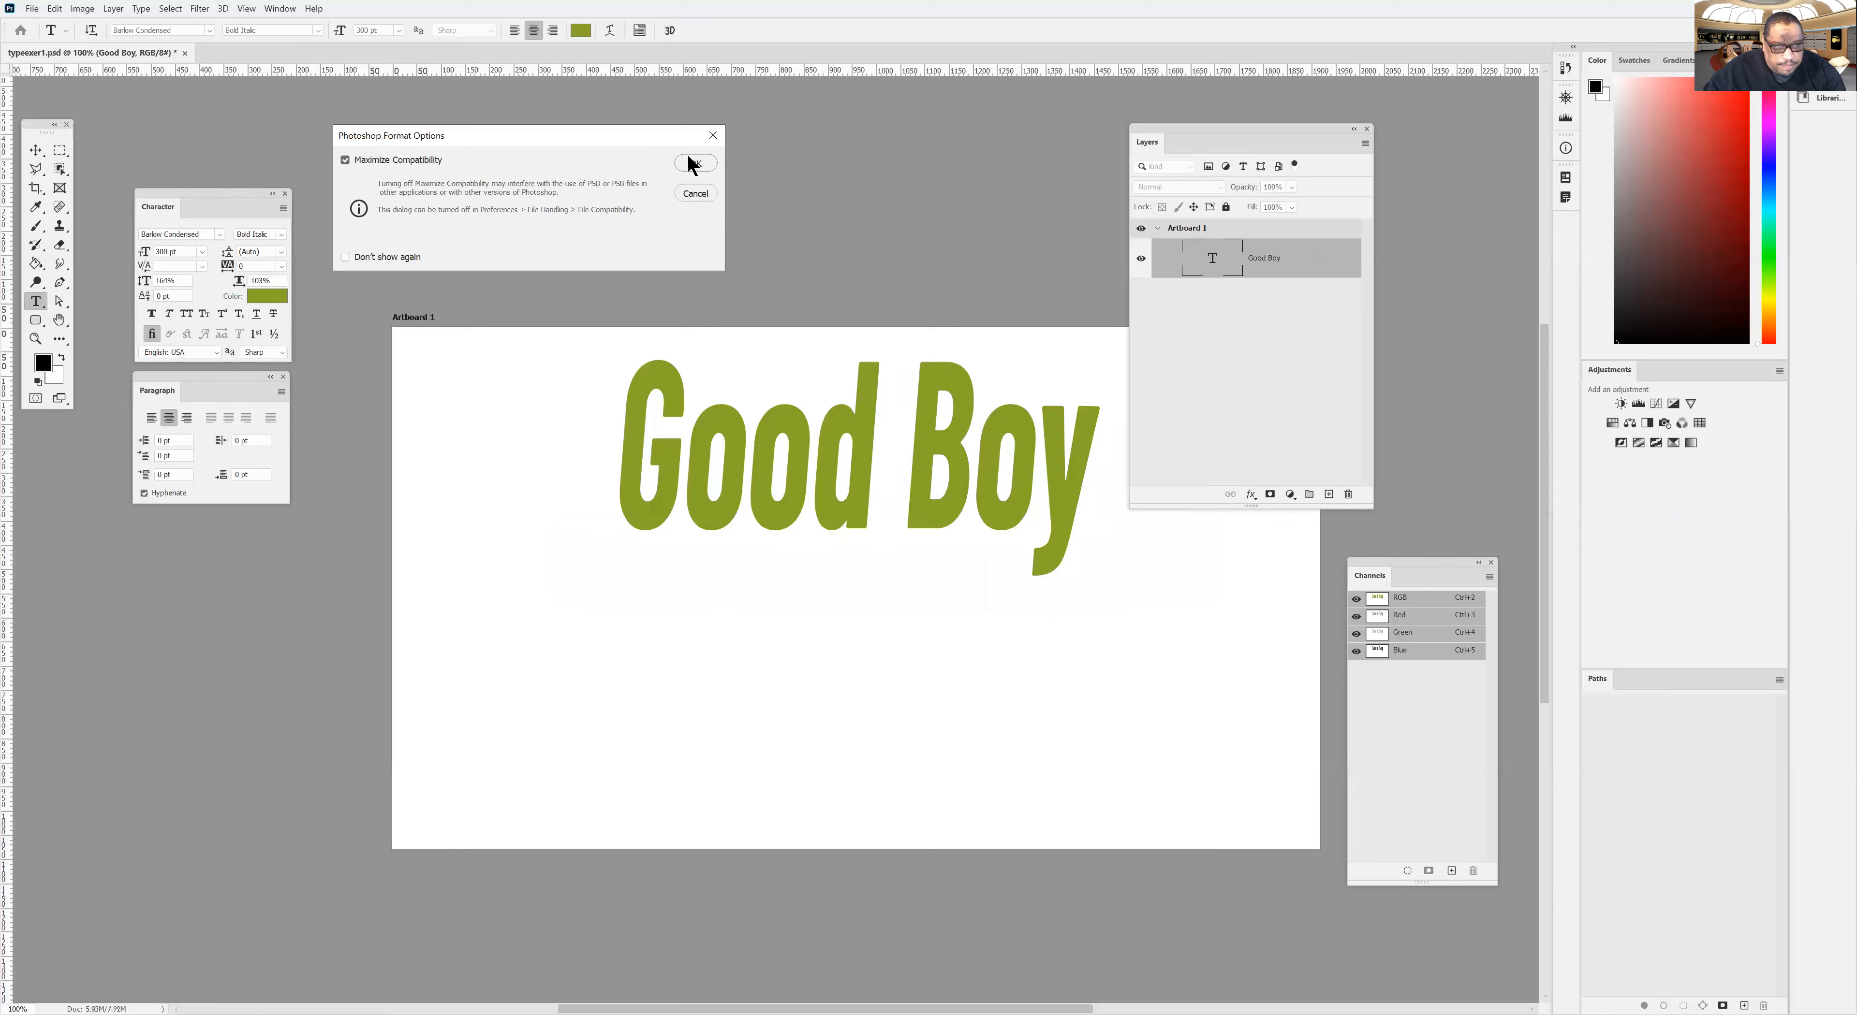
pyautogui.click(689, 156)
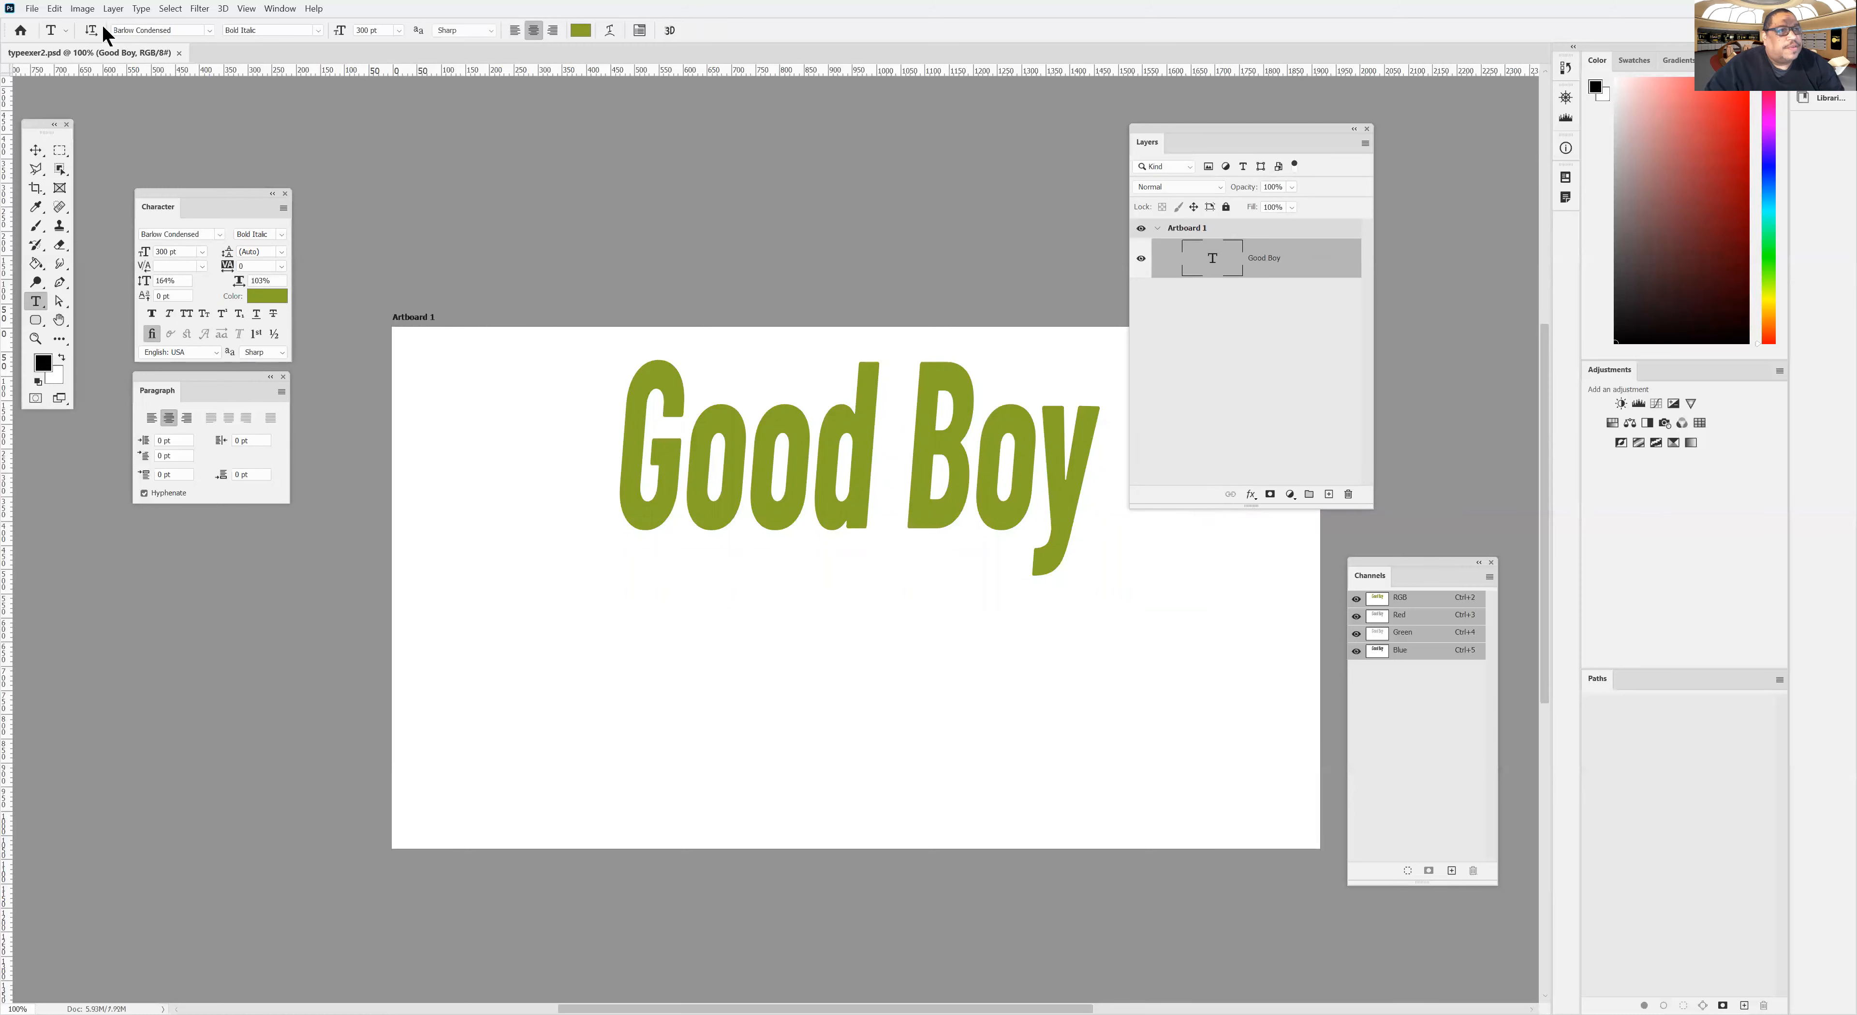
# Rasterize the "Good Boy" type layer and examine its letter edges at 200%.
pyautogui.click(141, 9)
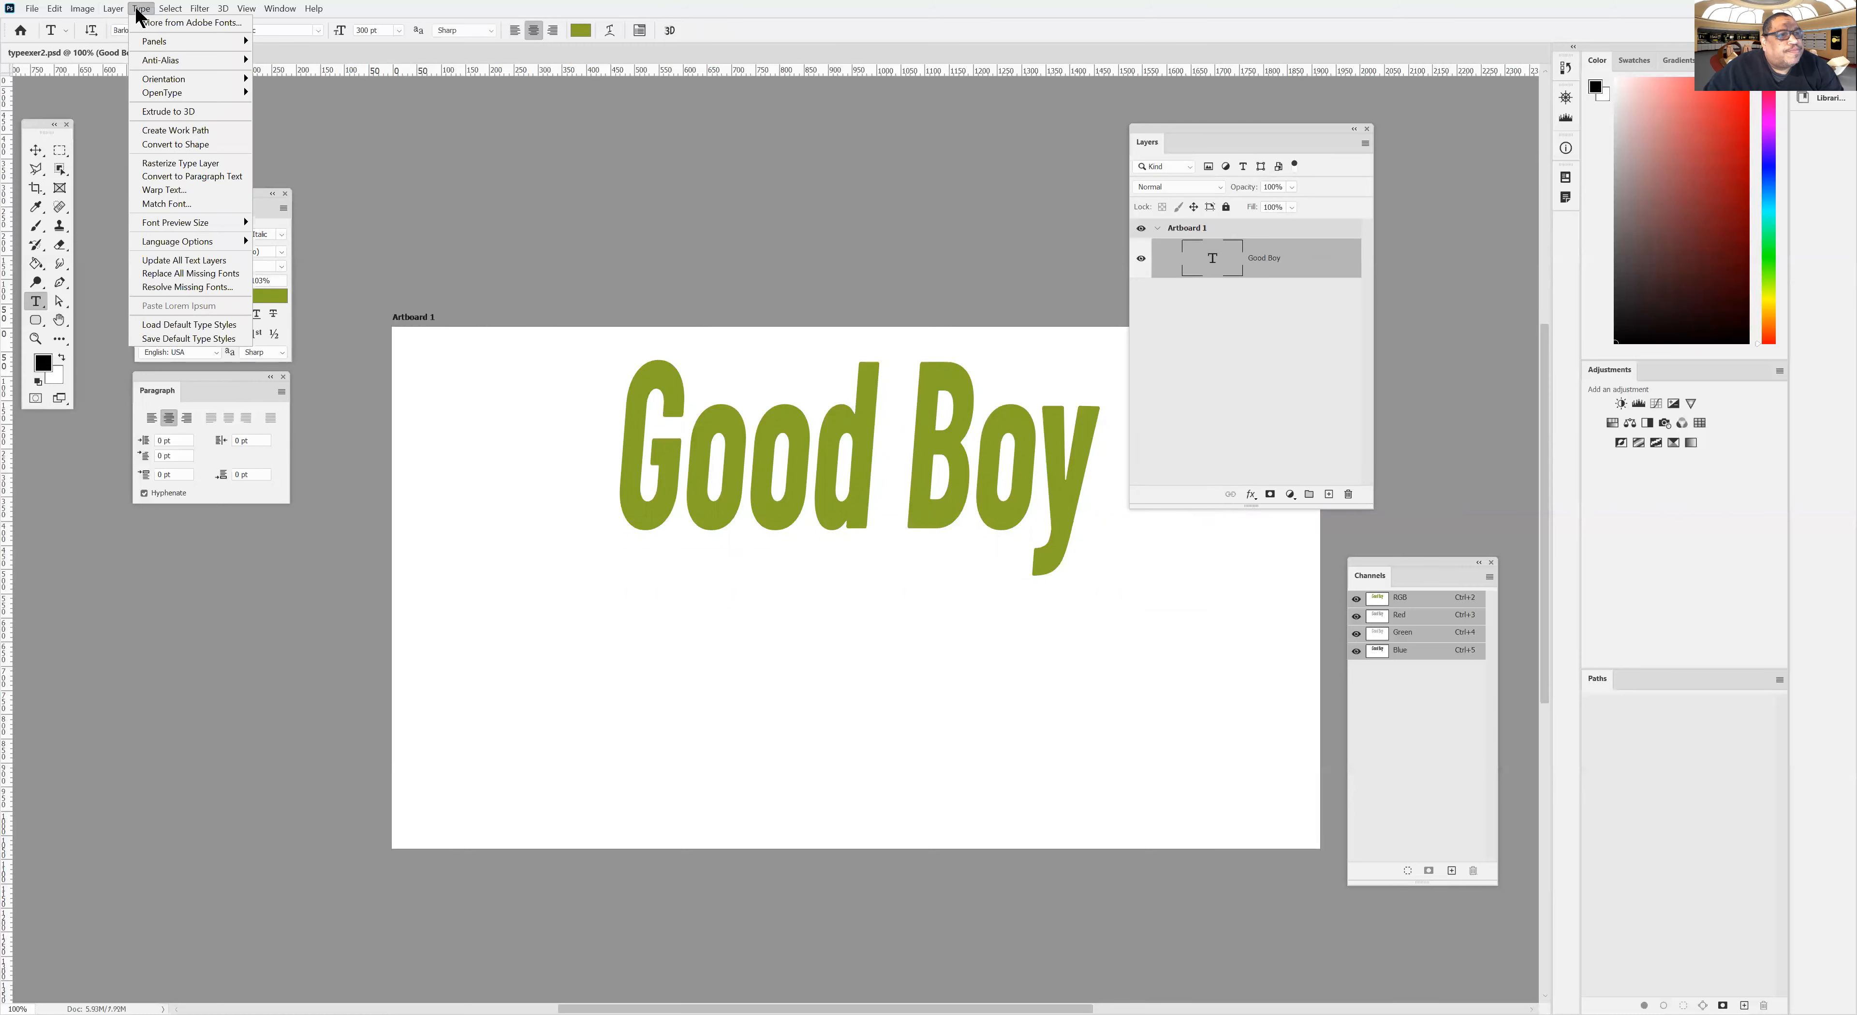
pyautogui.click(162, 161)
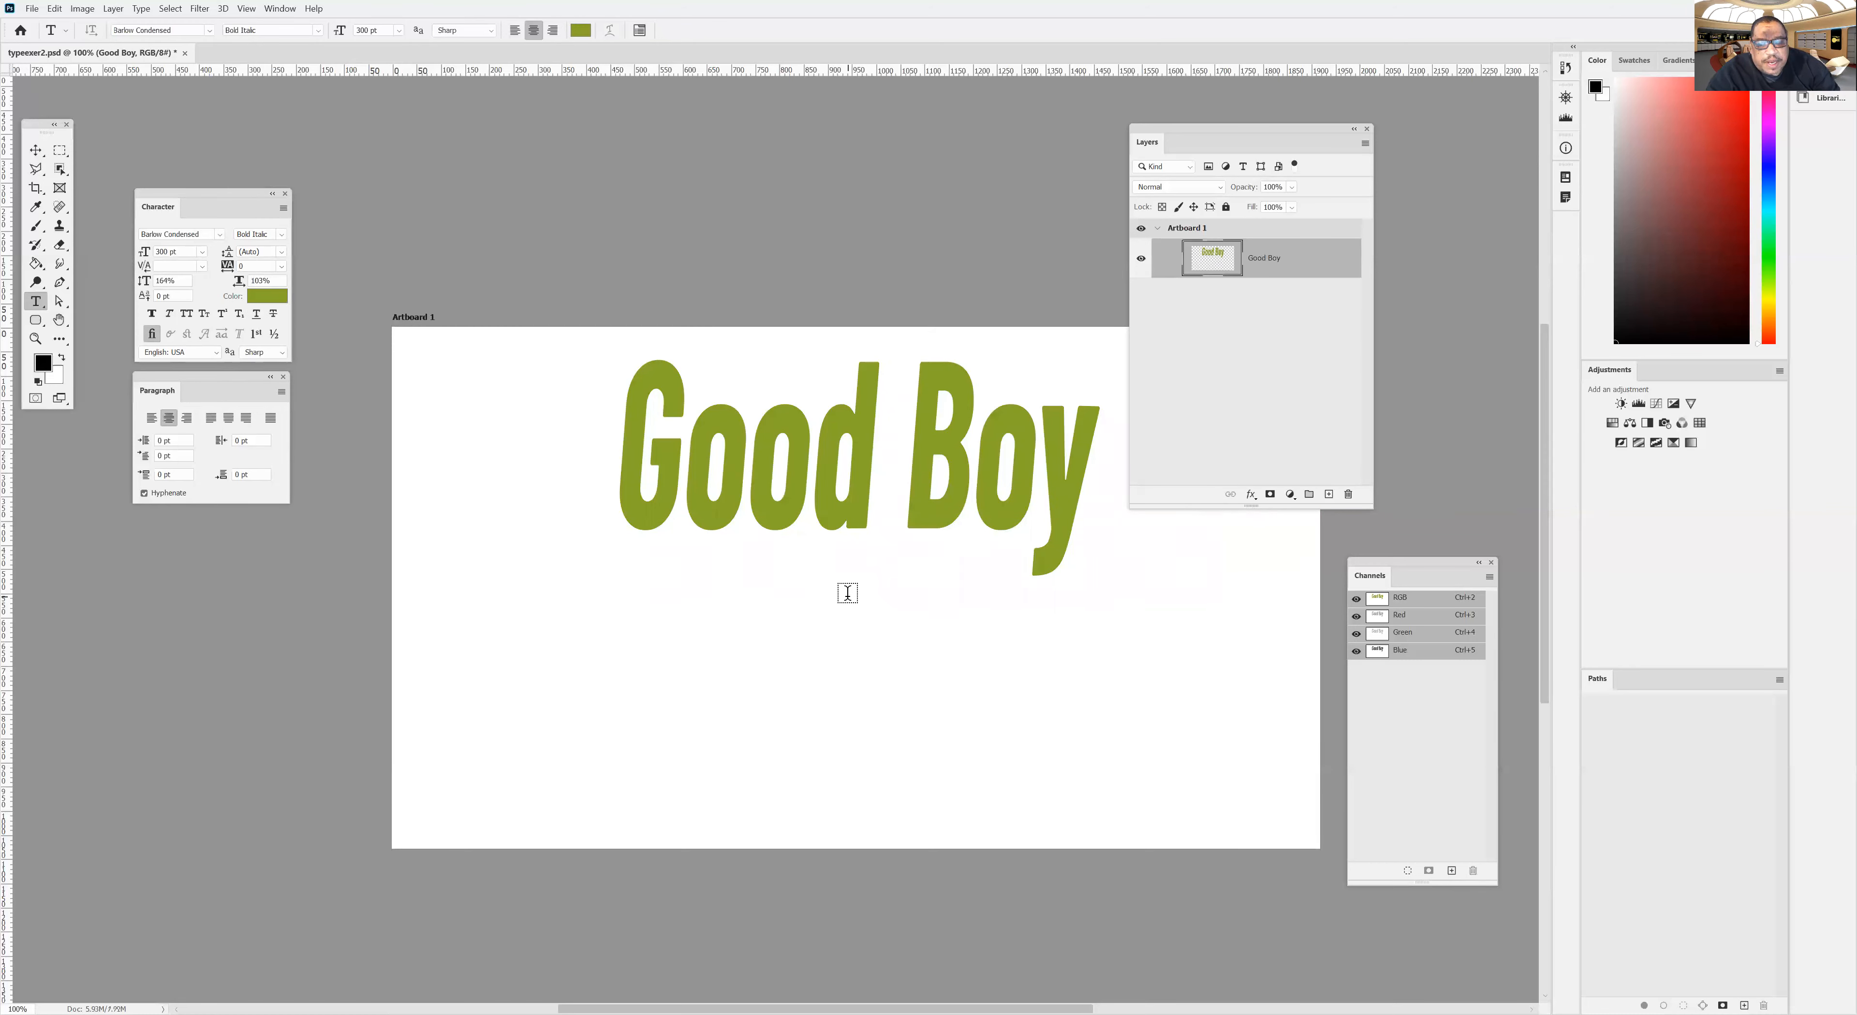
pyautogui.click(35, 339)
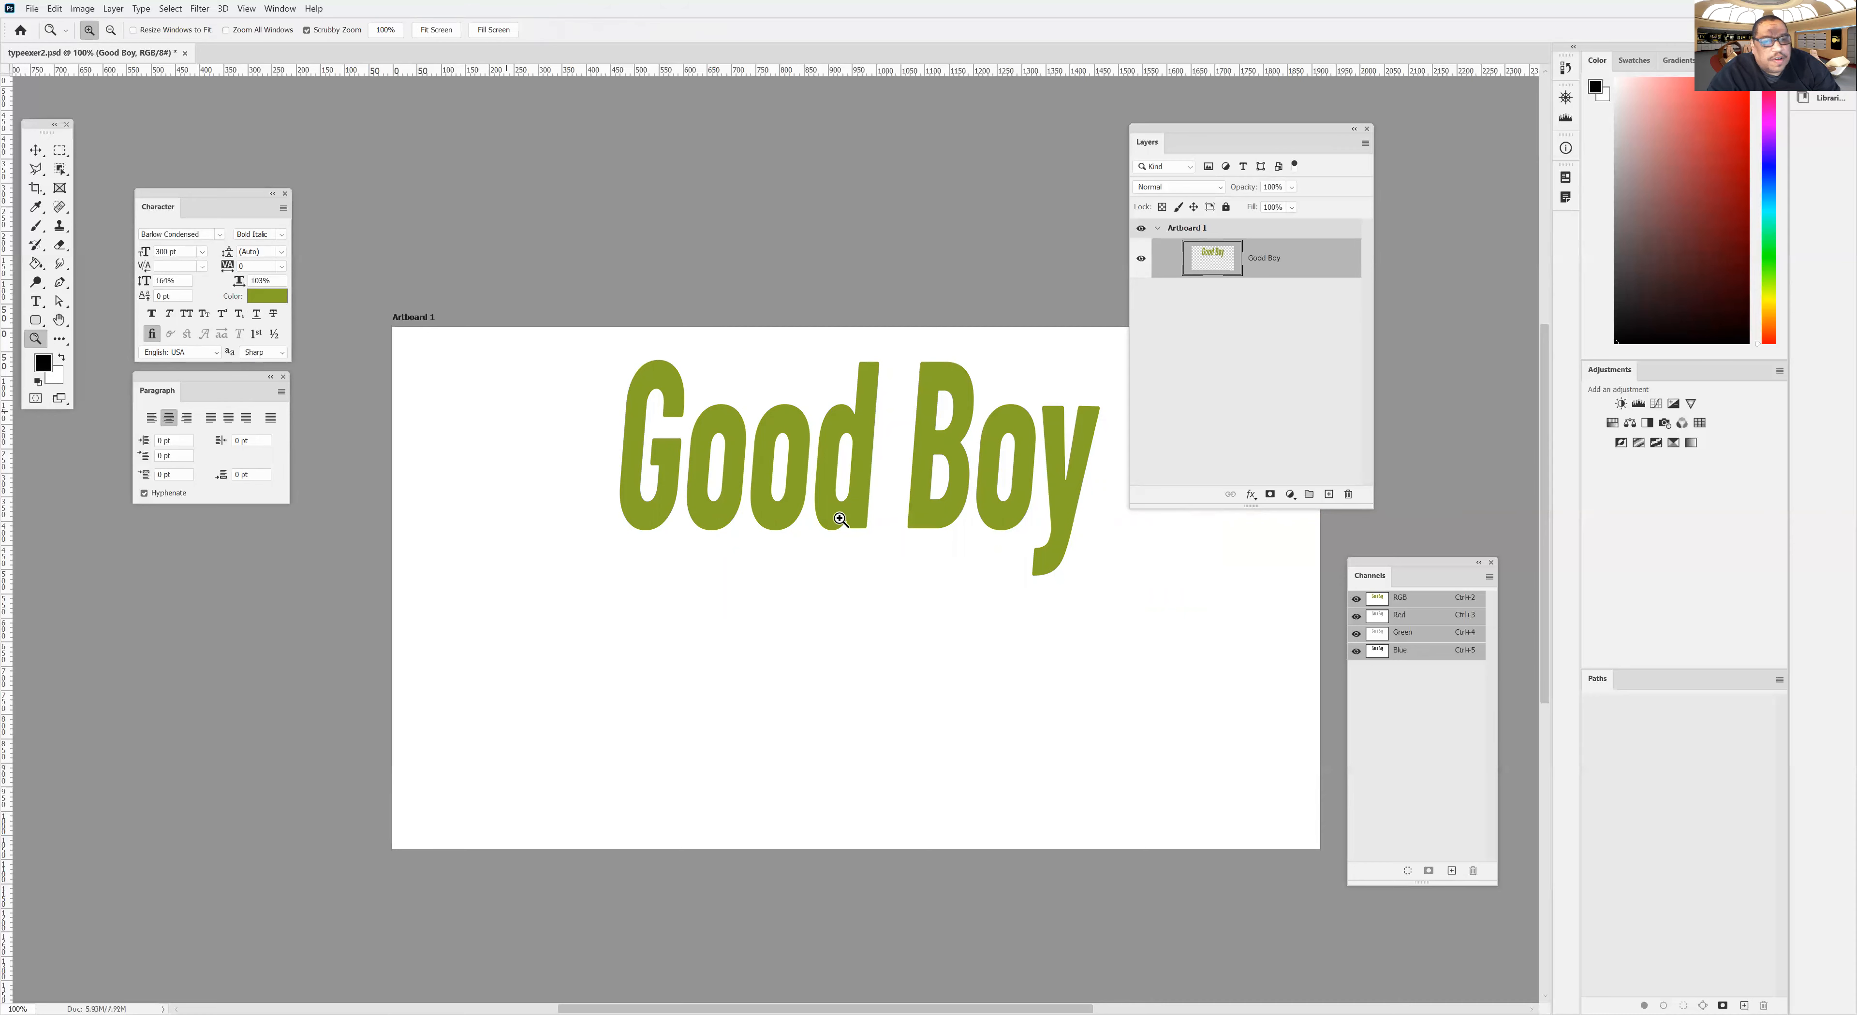
pyautogui.click(840, 518)
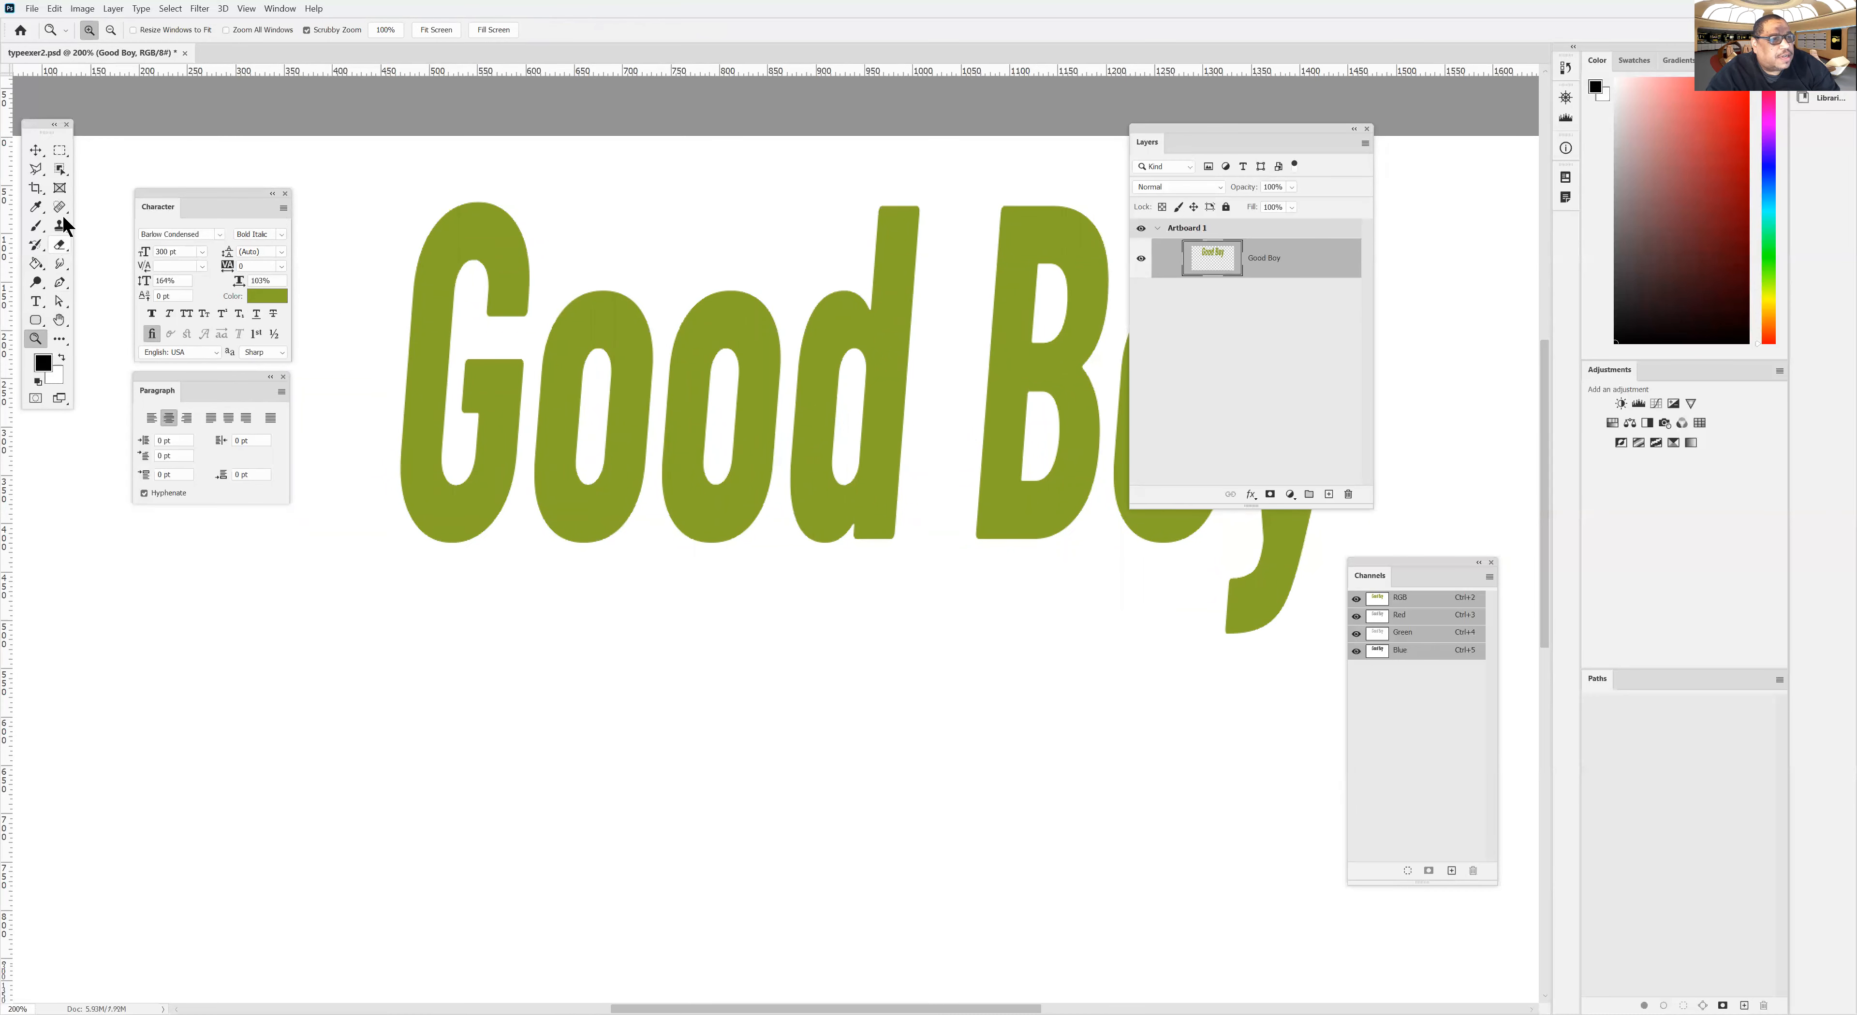
# Paint two black brush dabs at the base of the G and the d, and undo both dabs and the rasterization.
pyautogui.click(35, 228)
pyautogui.click(398, 505)
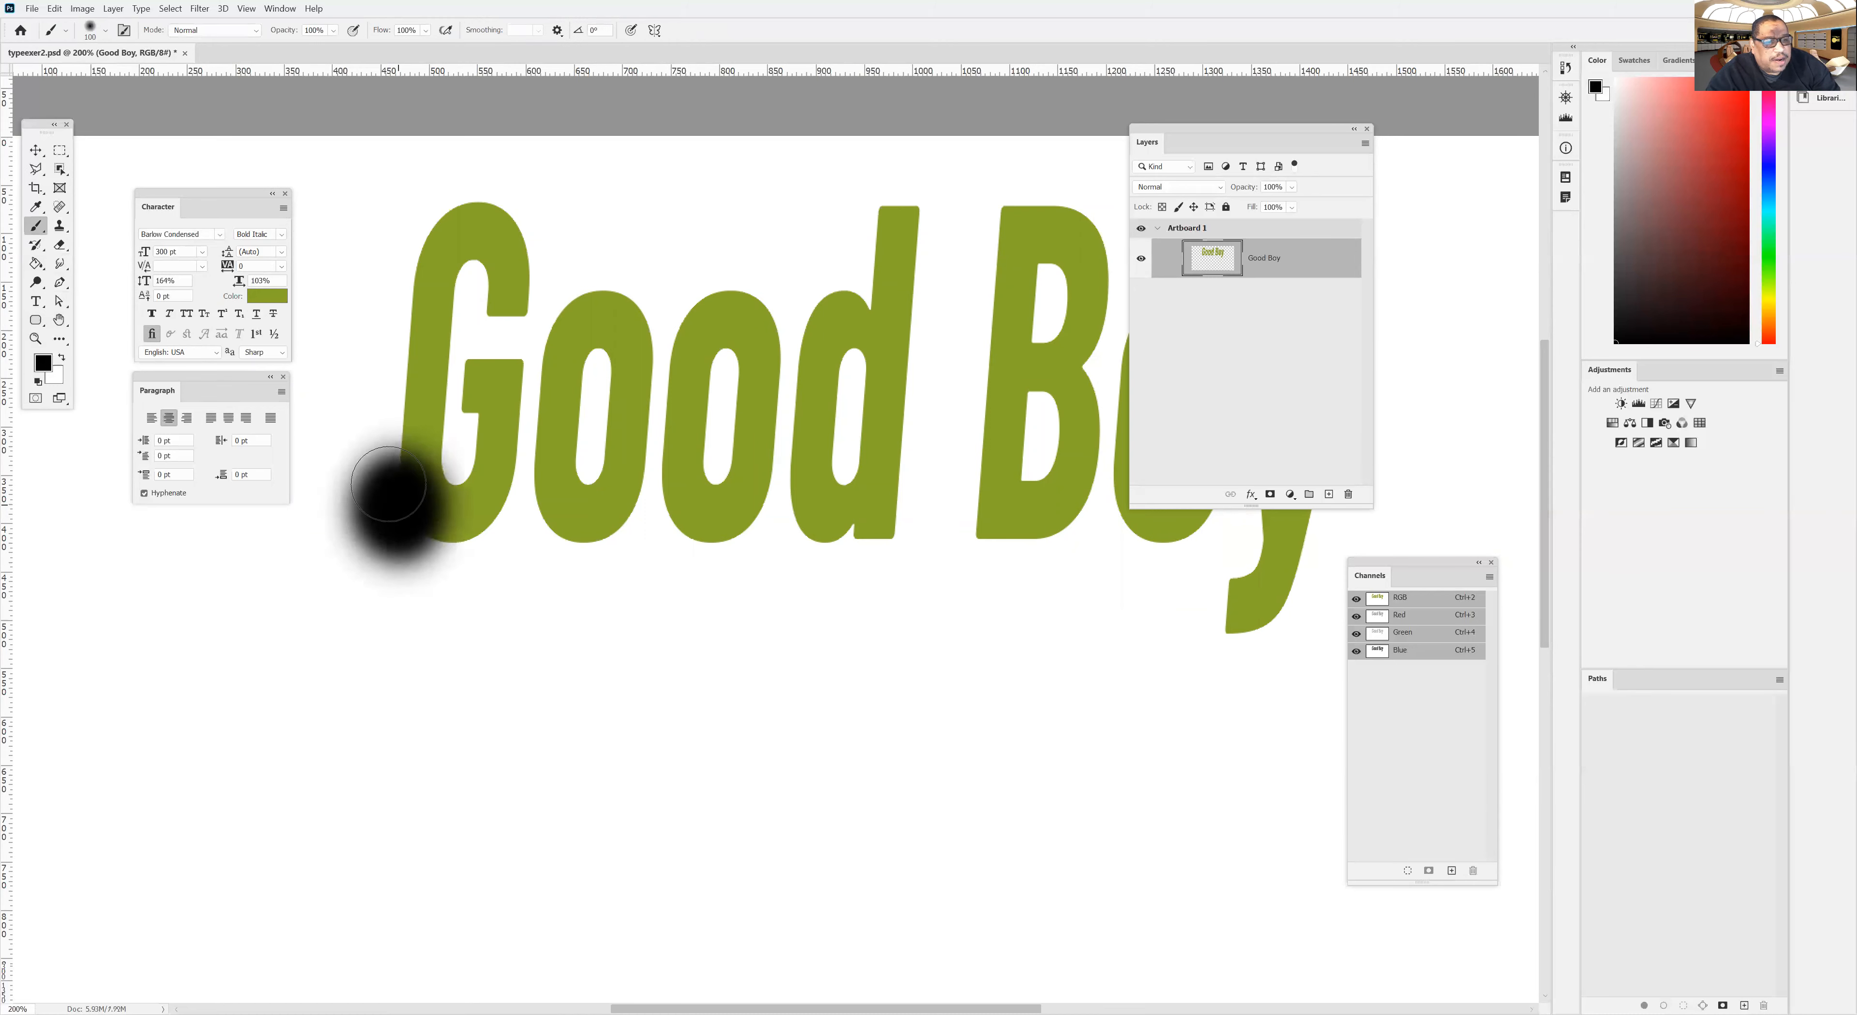
pyautogui.click(887, 541)
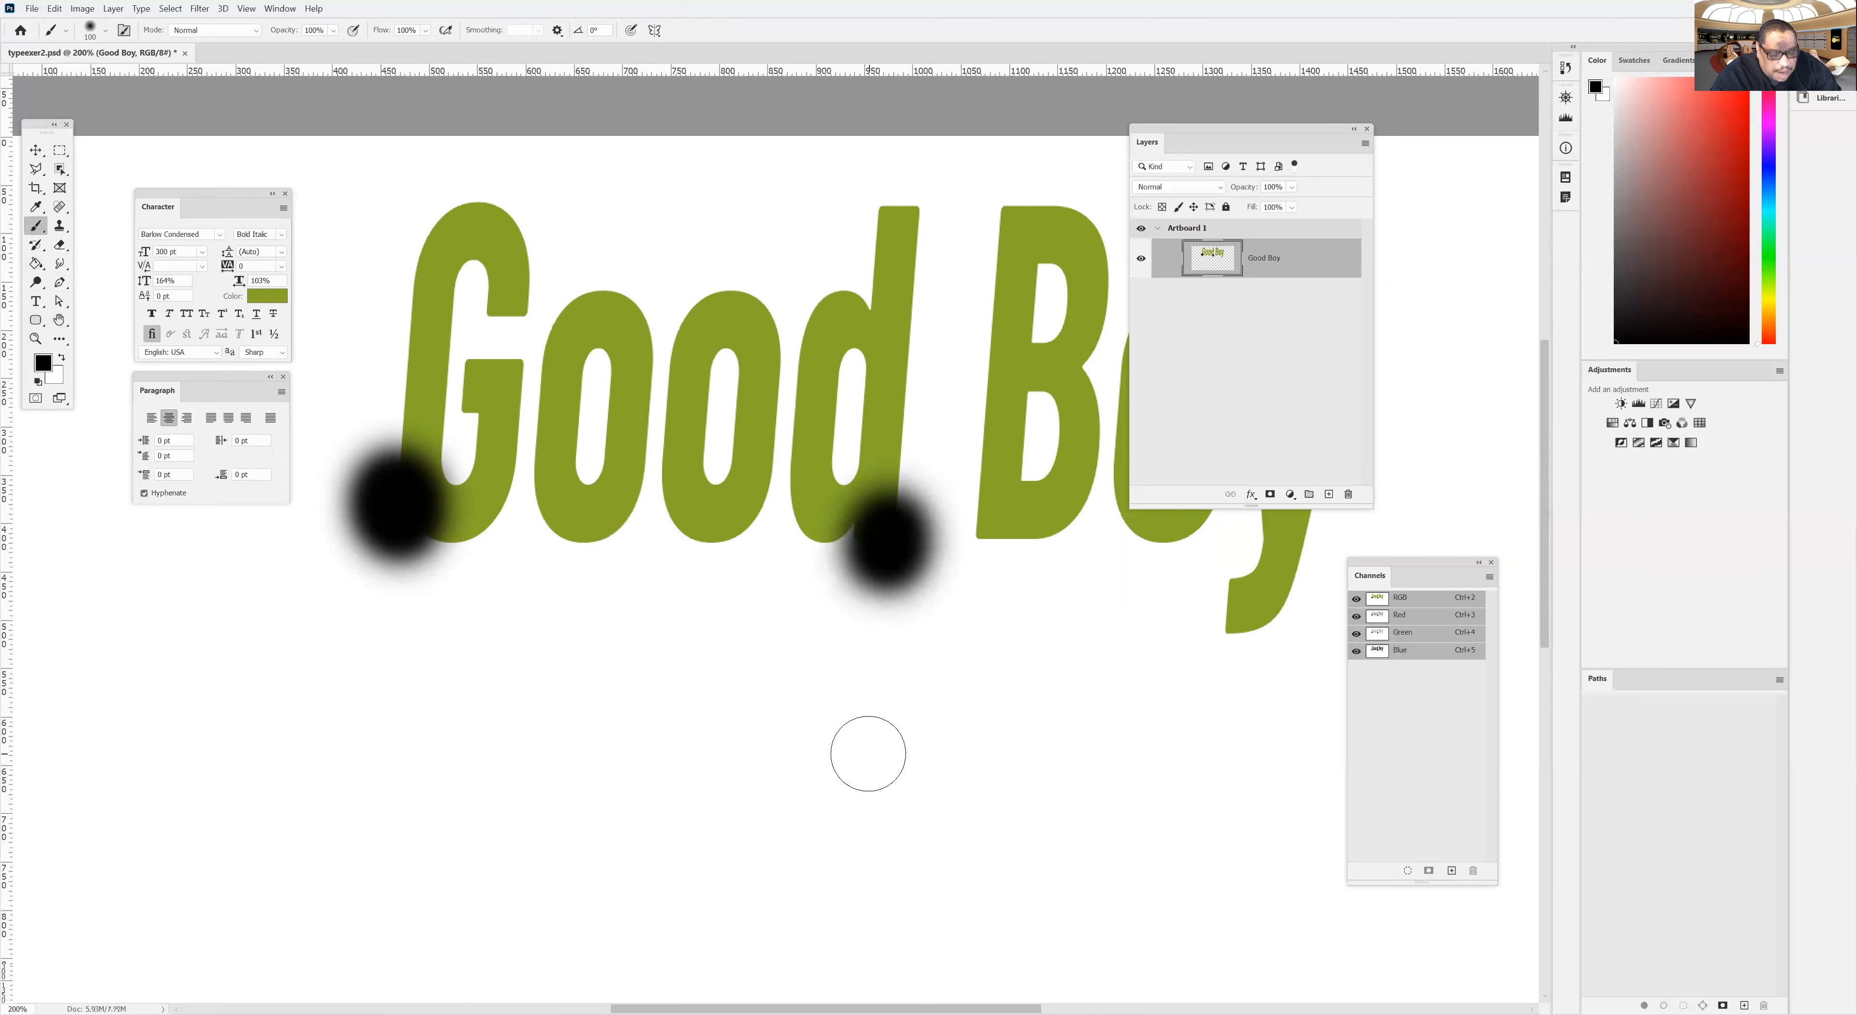
pyautogui.hotkey('ctrl', 'z')
pyautogui.hotkey('ctrl', 'z')
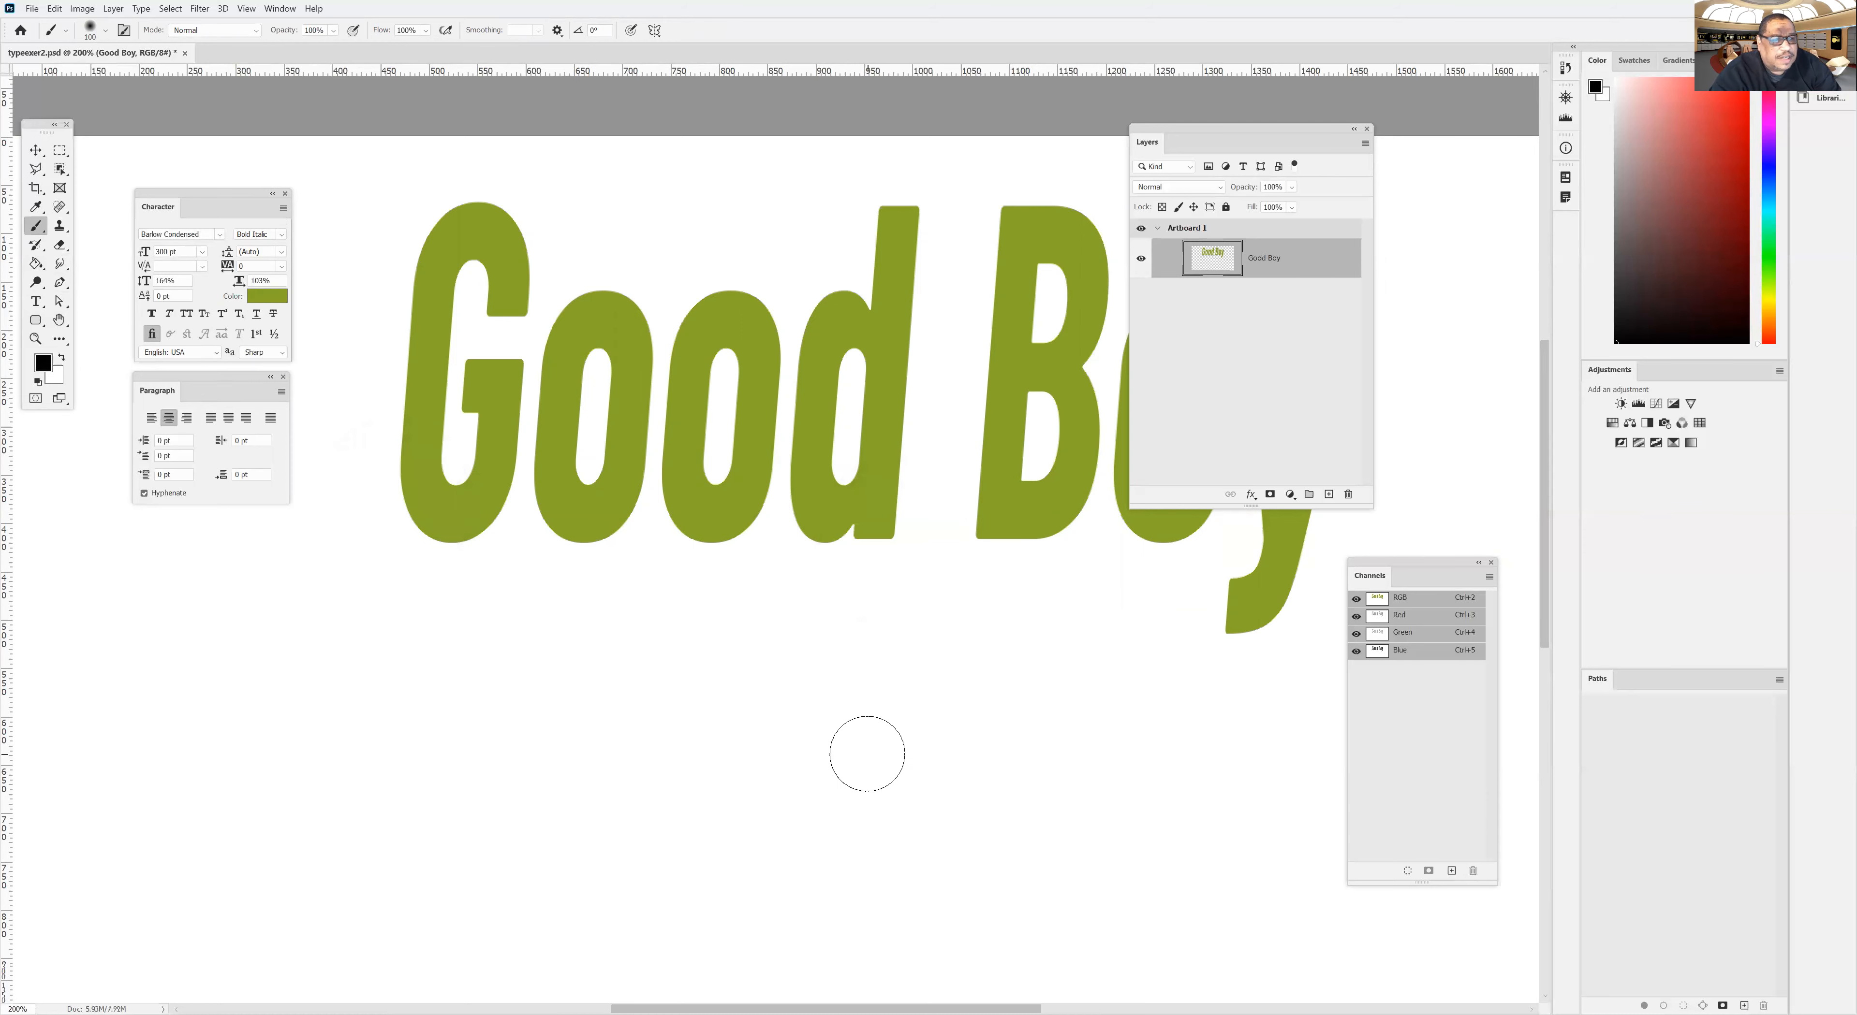
pyautogui.doubleClick(34, 339)
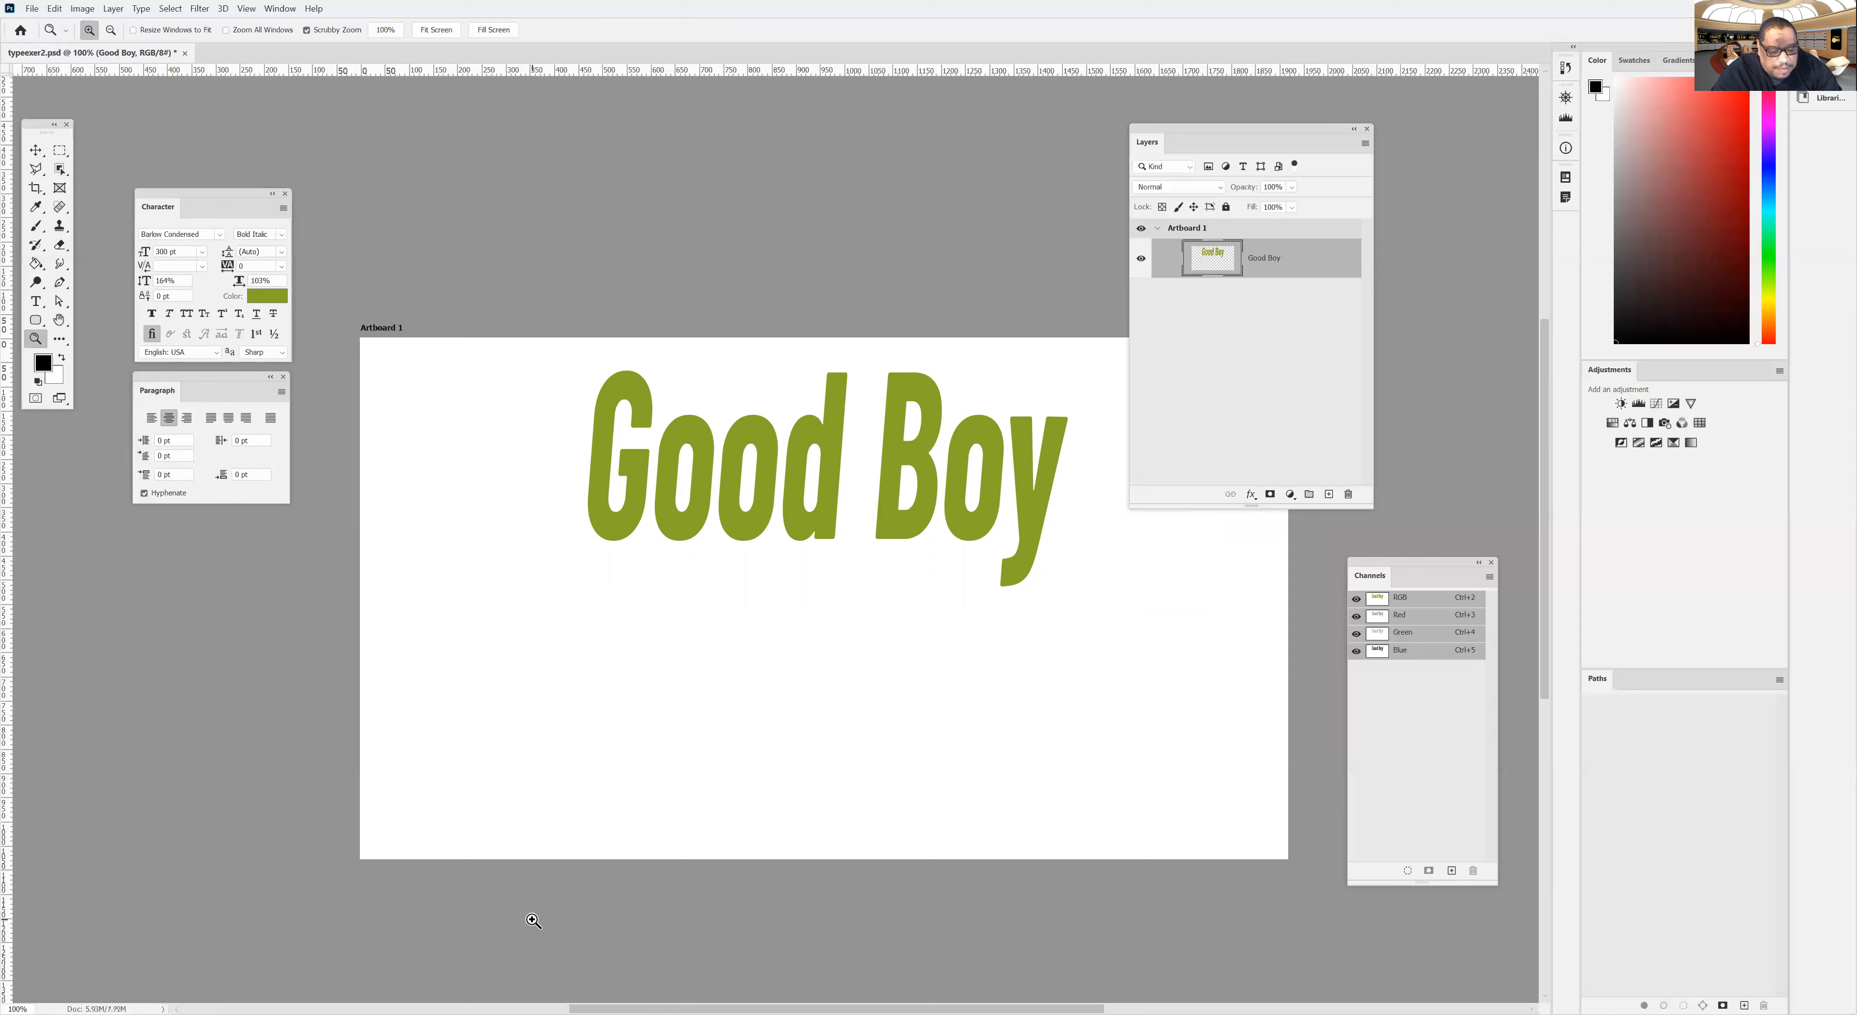
pyautogui.hotkey('ctrl', 'z')
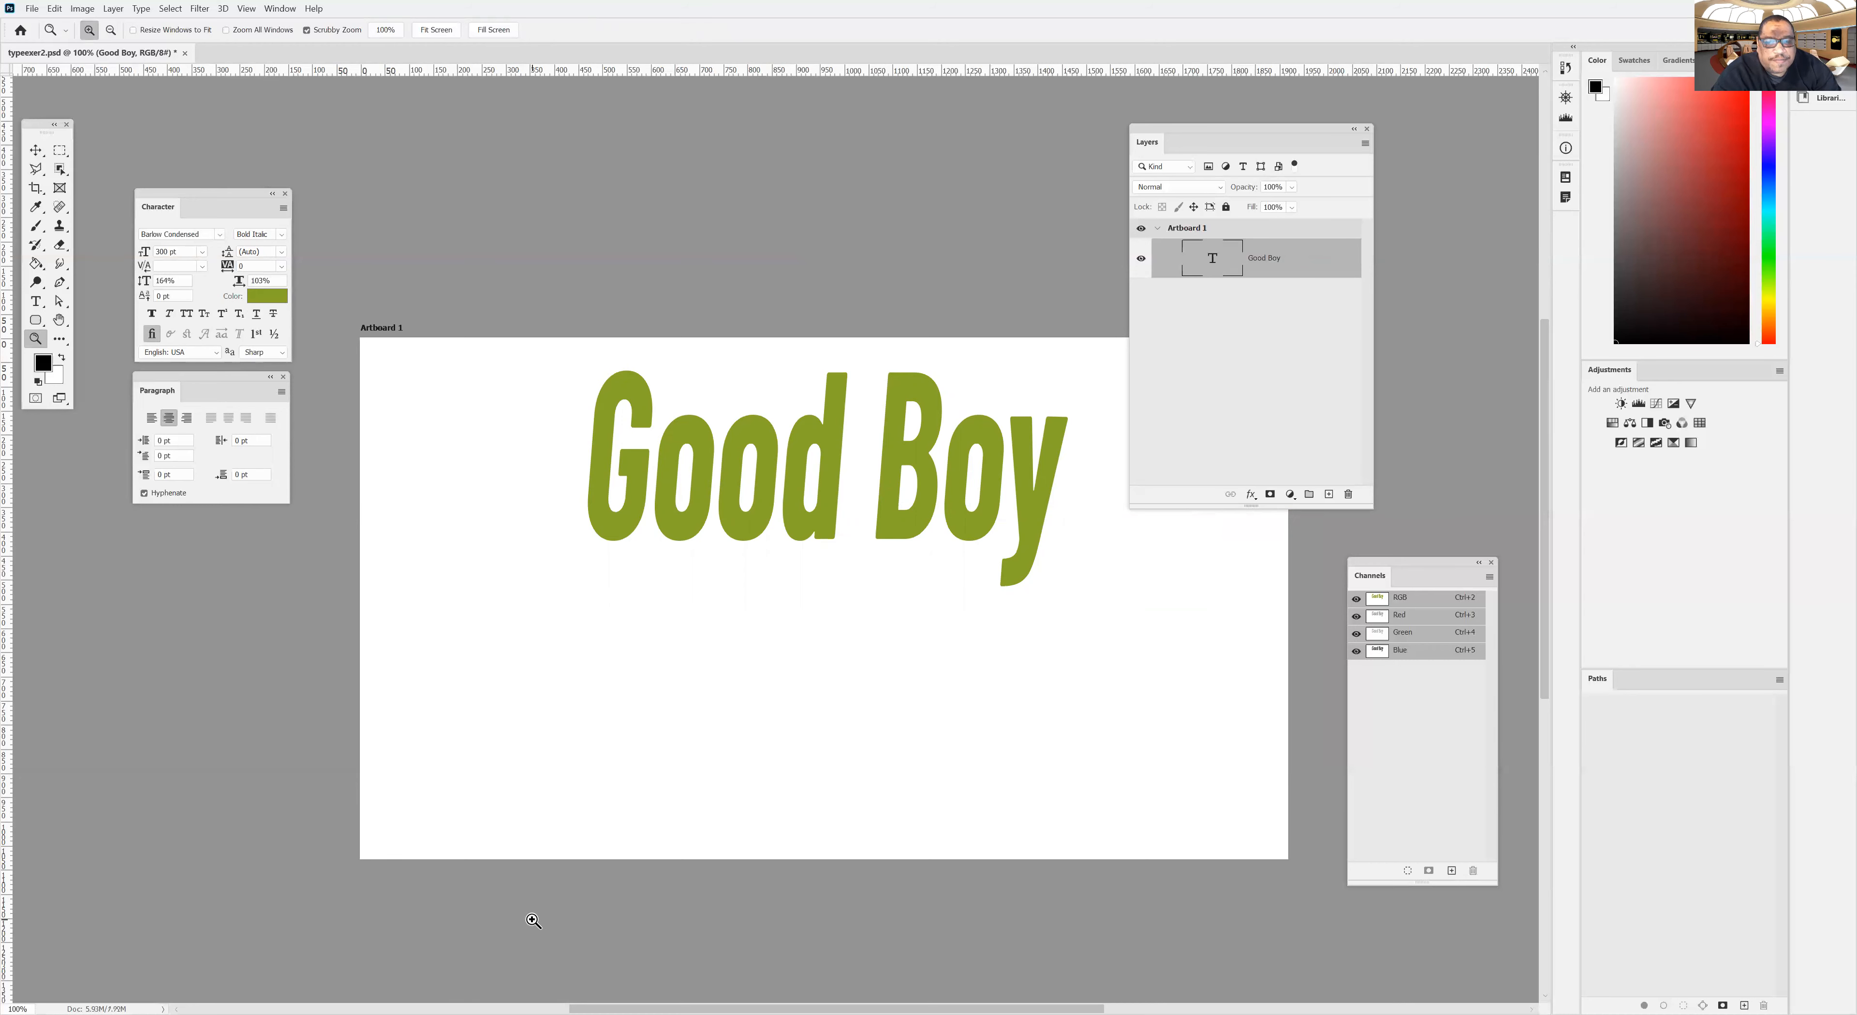
# Duplicate the "Good Boy" type layer, rasterize the copy with the original hidden, and discard the copy and show the original again.
pyautogui.moveTo(1199, 258); pyautogui.dragTo(1330, 494)
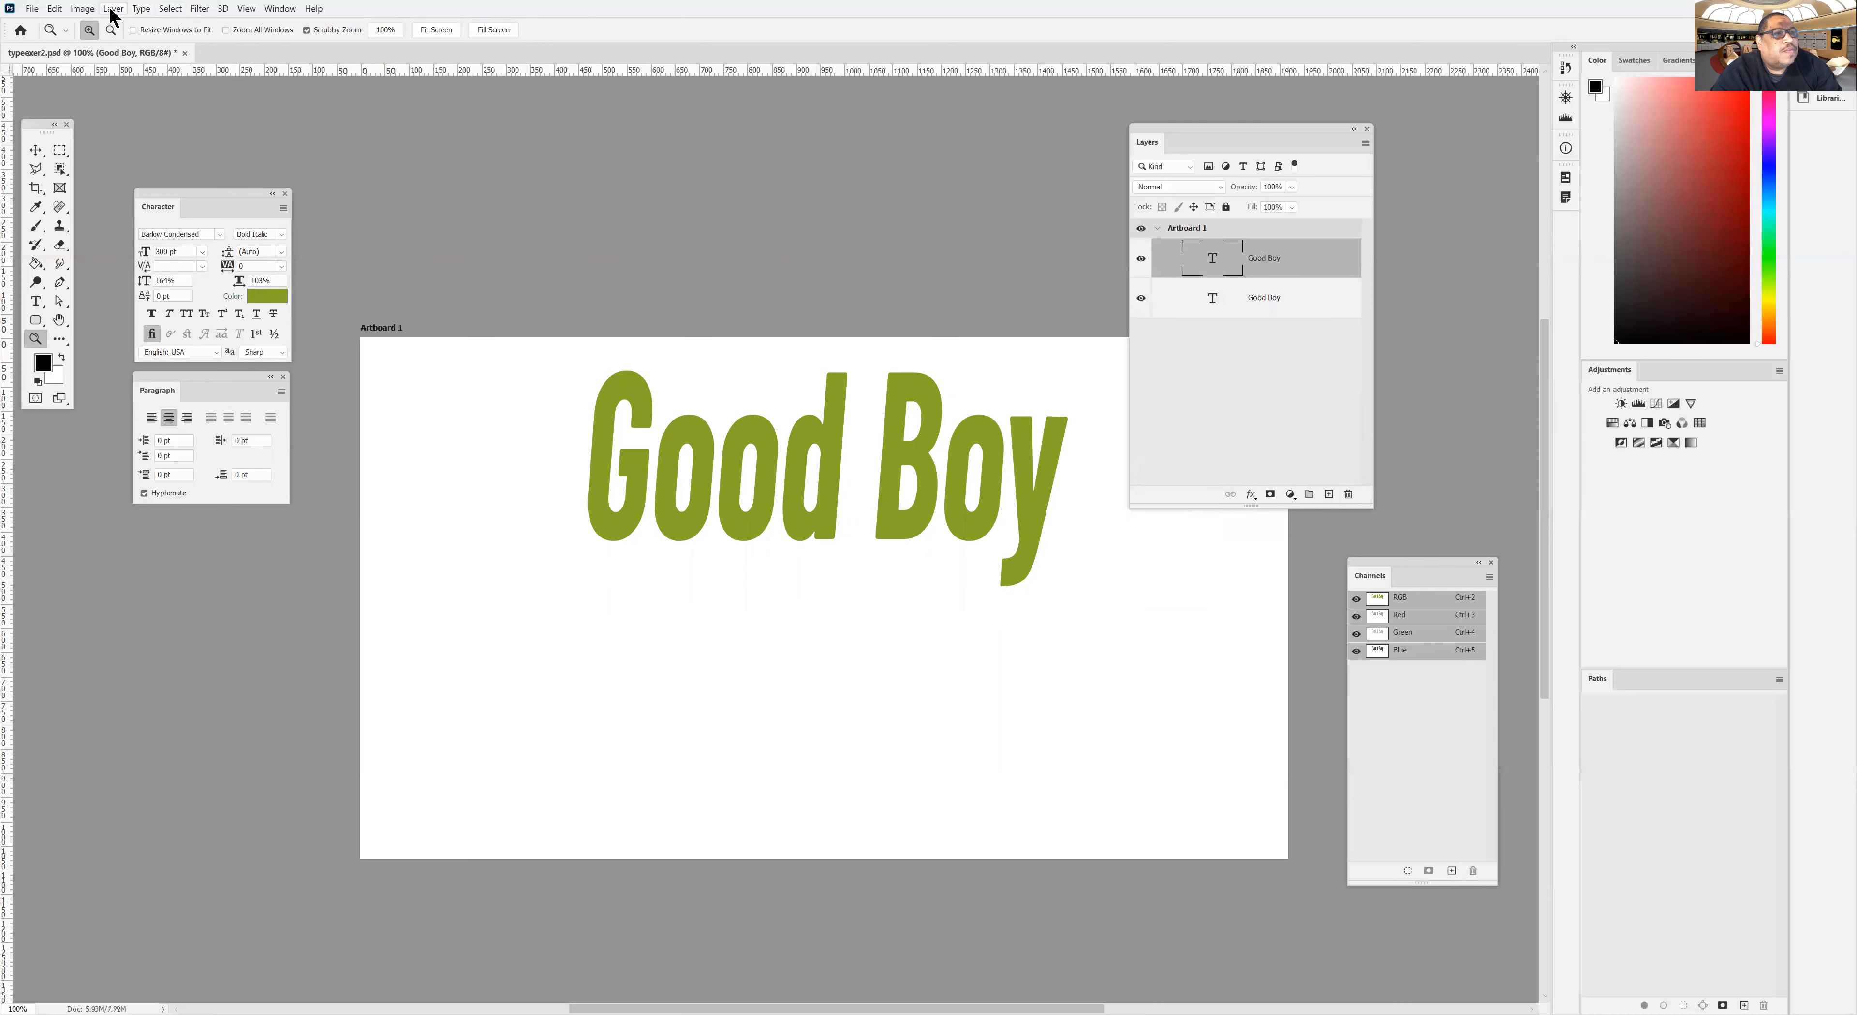
pyautogui.click(140, 9)
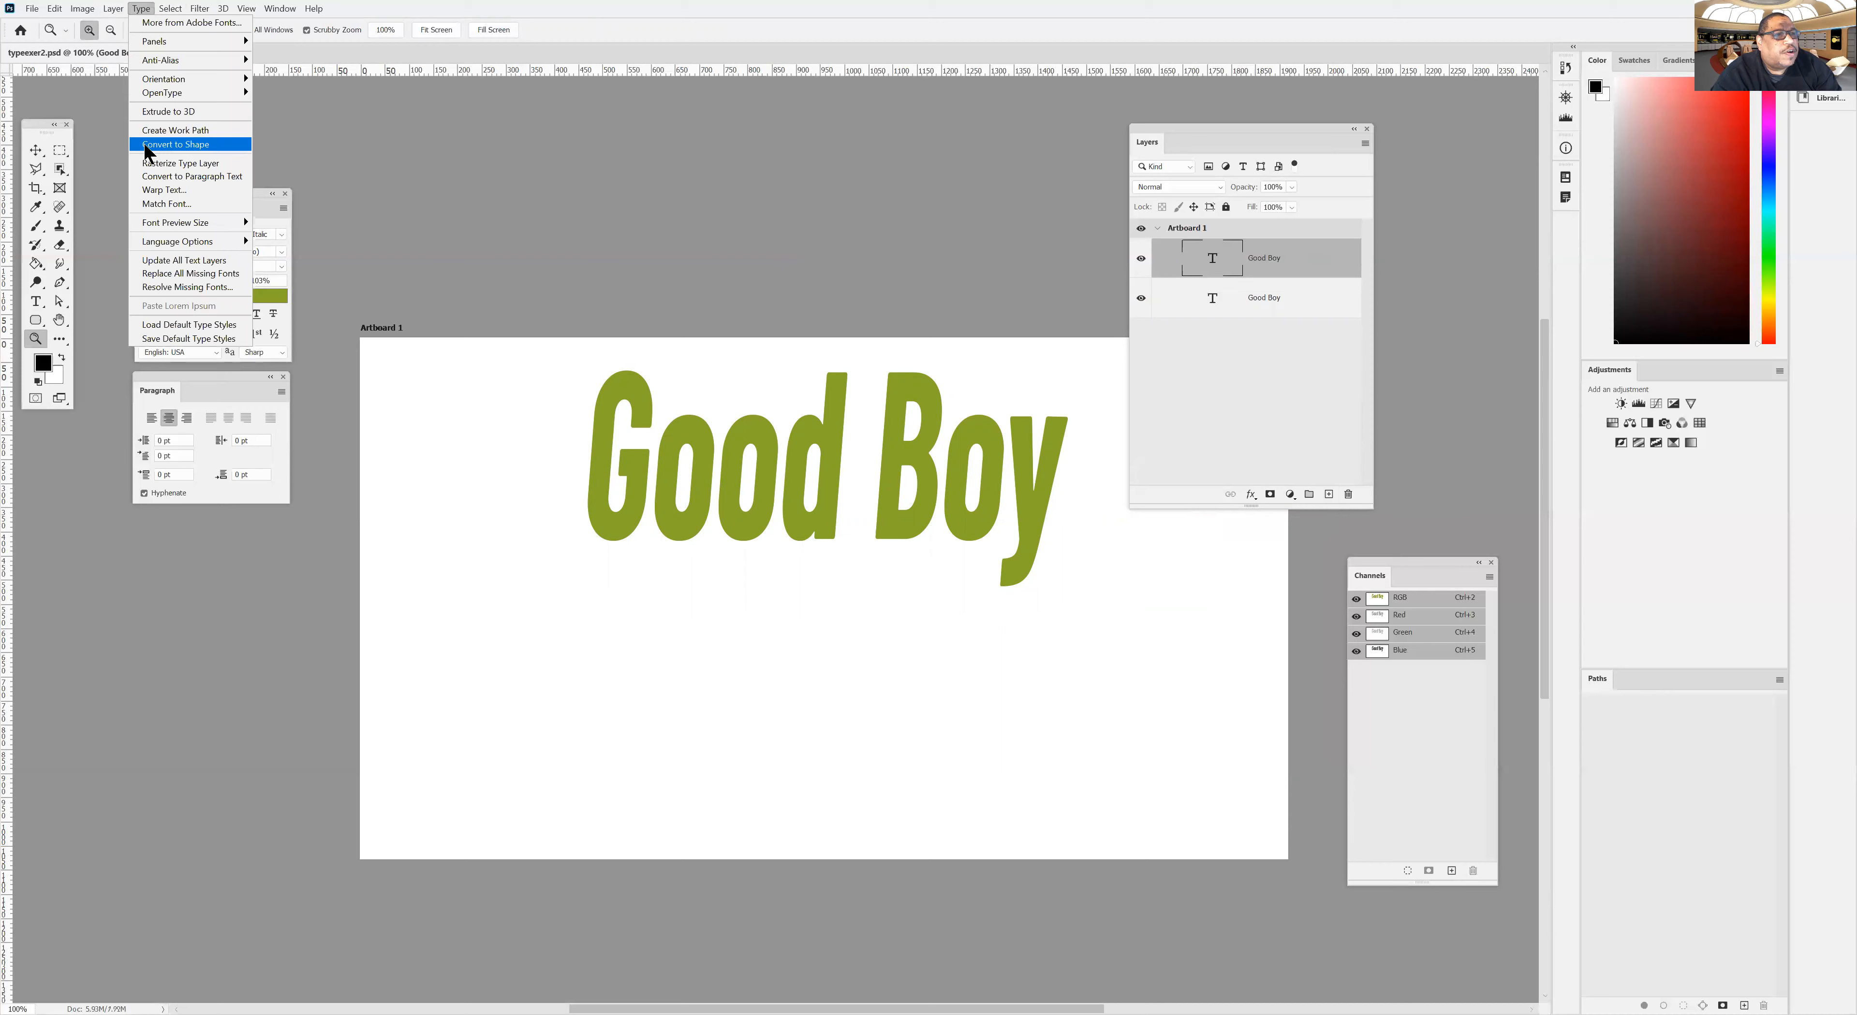
pyautogui.click(142, 168)
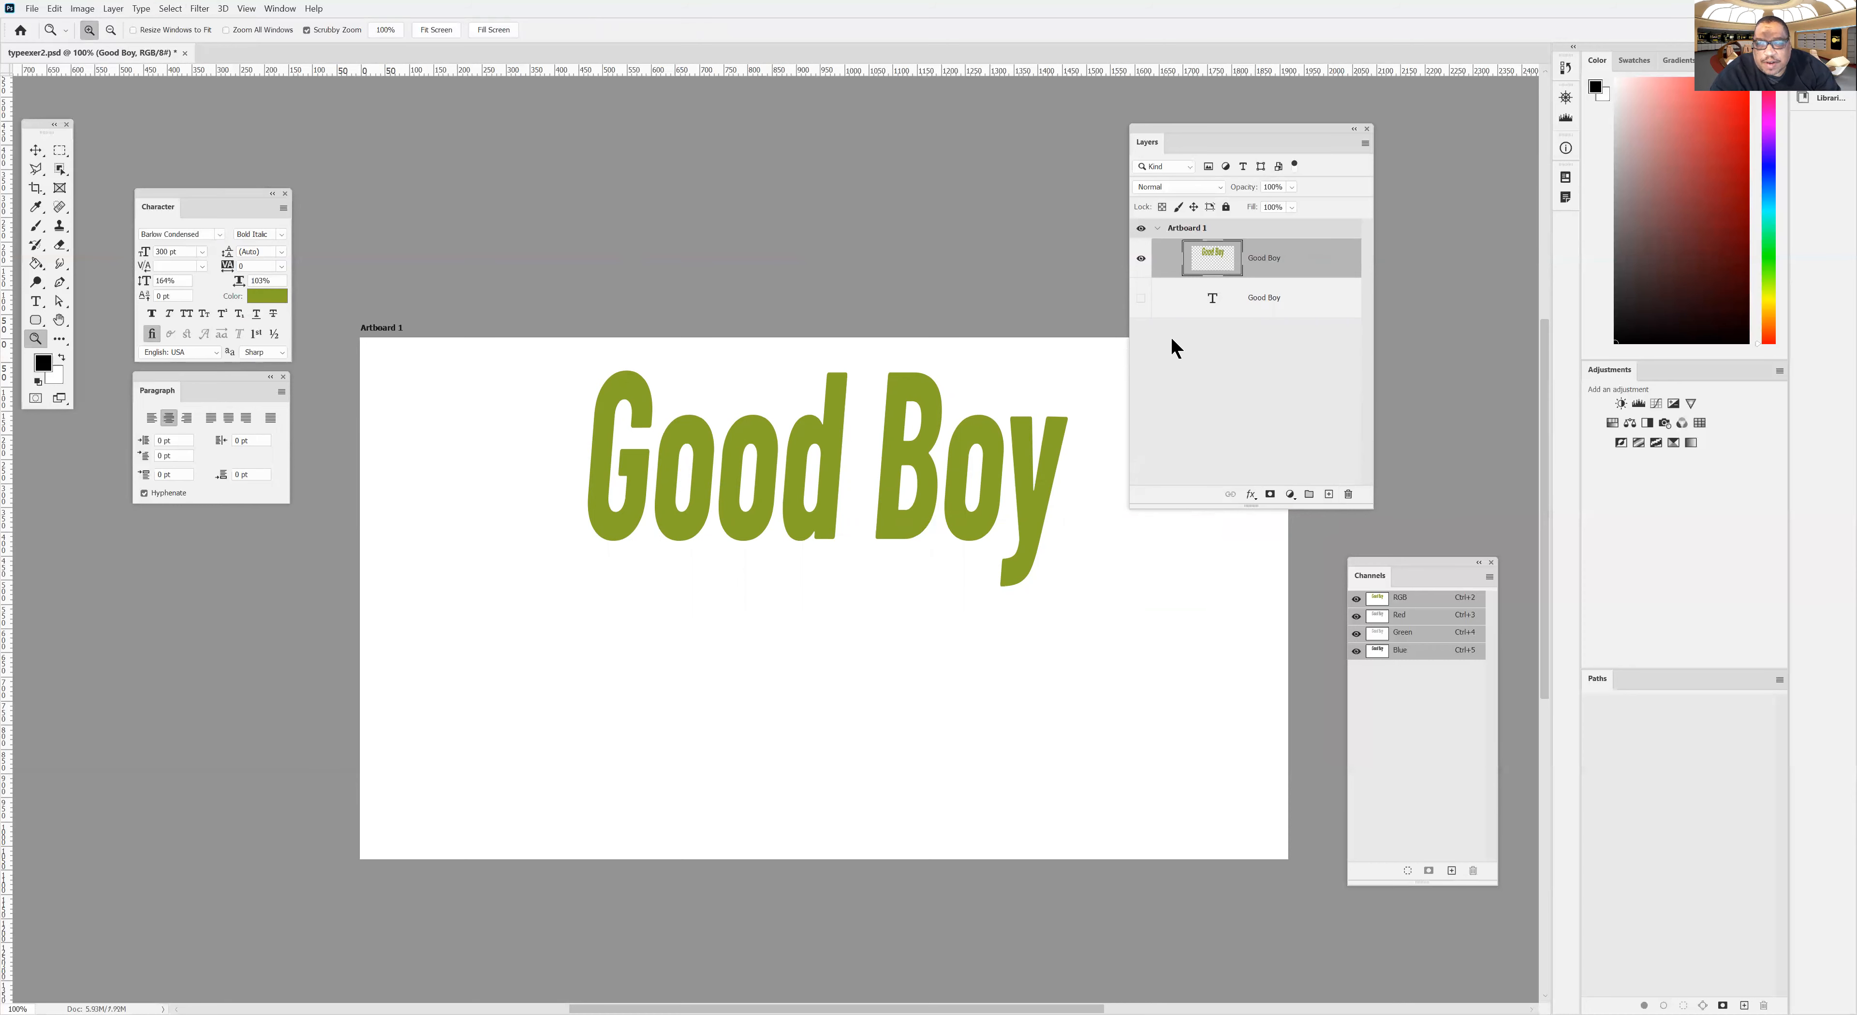
pyautogui.moveTo(1212, 264); pyautogui.dragTo(1343, 491)
pyautogui.click(1138, 259)
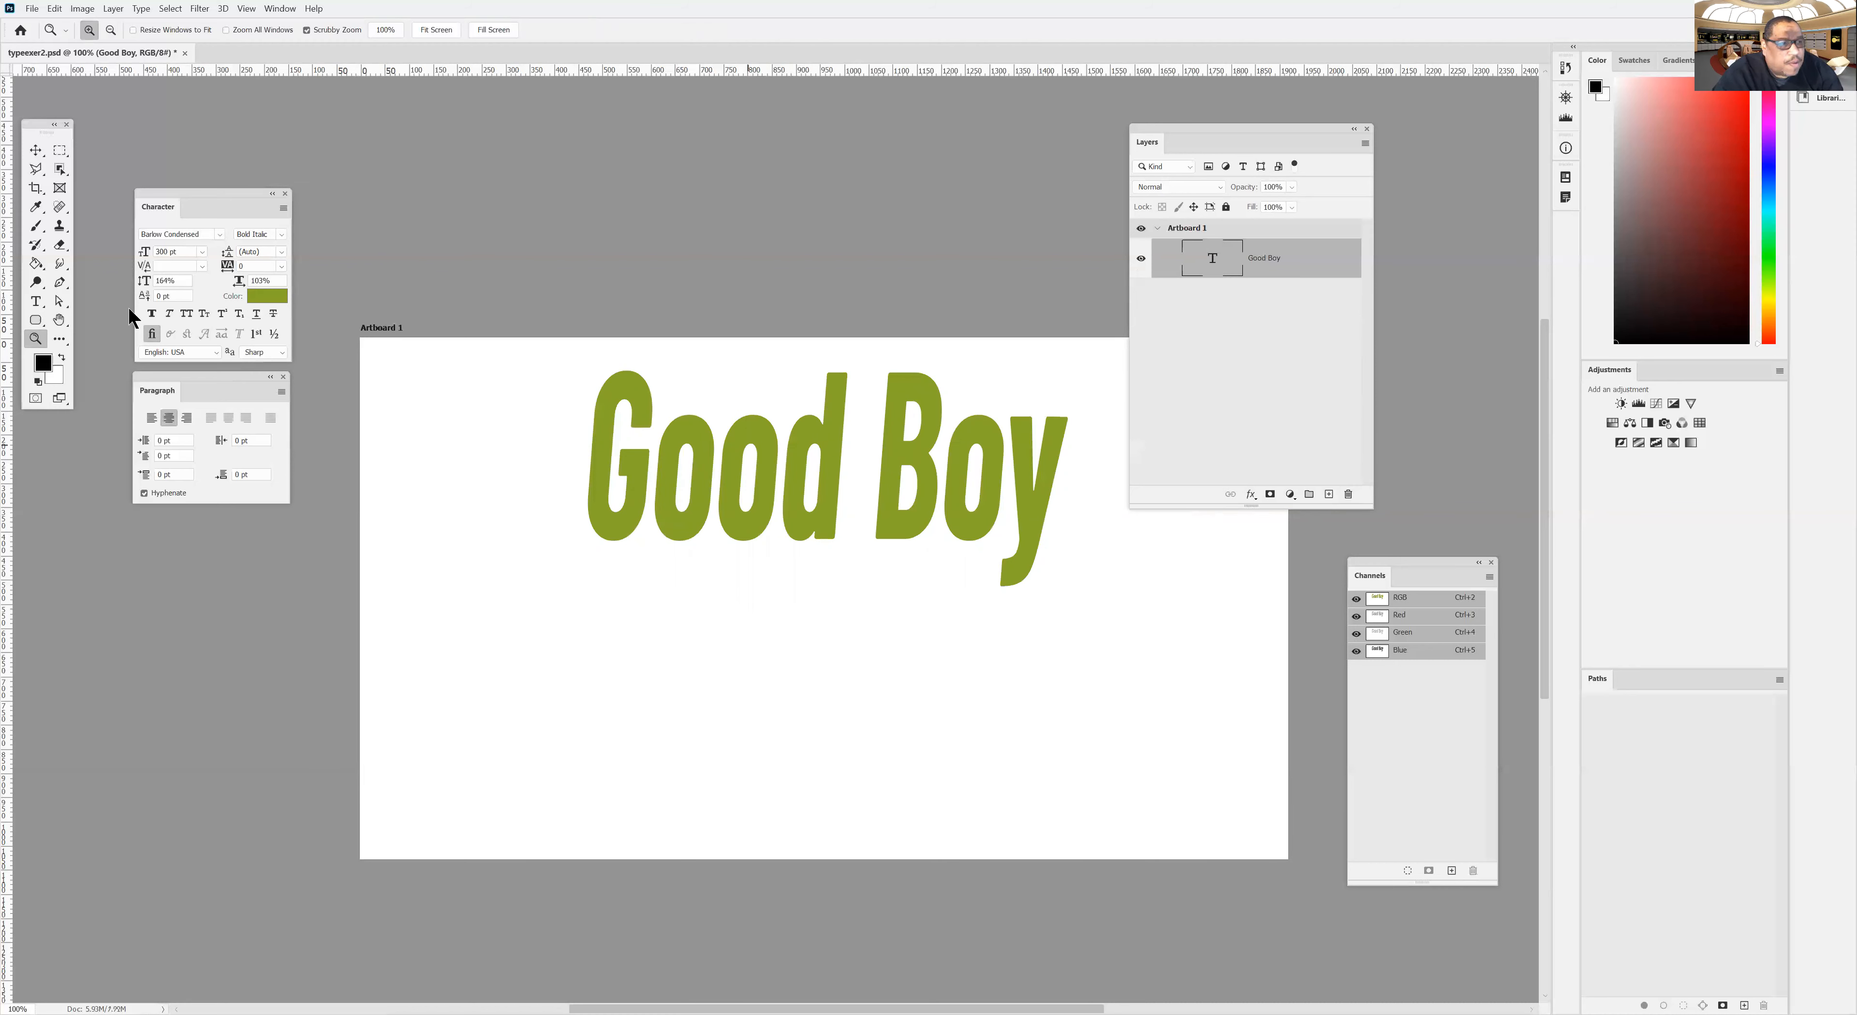
# Move the "Good Boy" text down to about the middle of the artboard.
pyautogui.click(36, 150)
pyautogui.moveTo(802, 524); pyautogui.dragTo(798, 623)
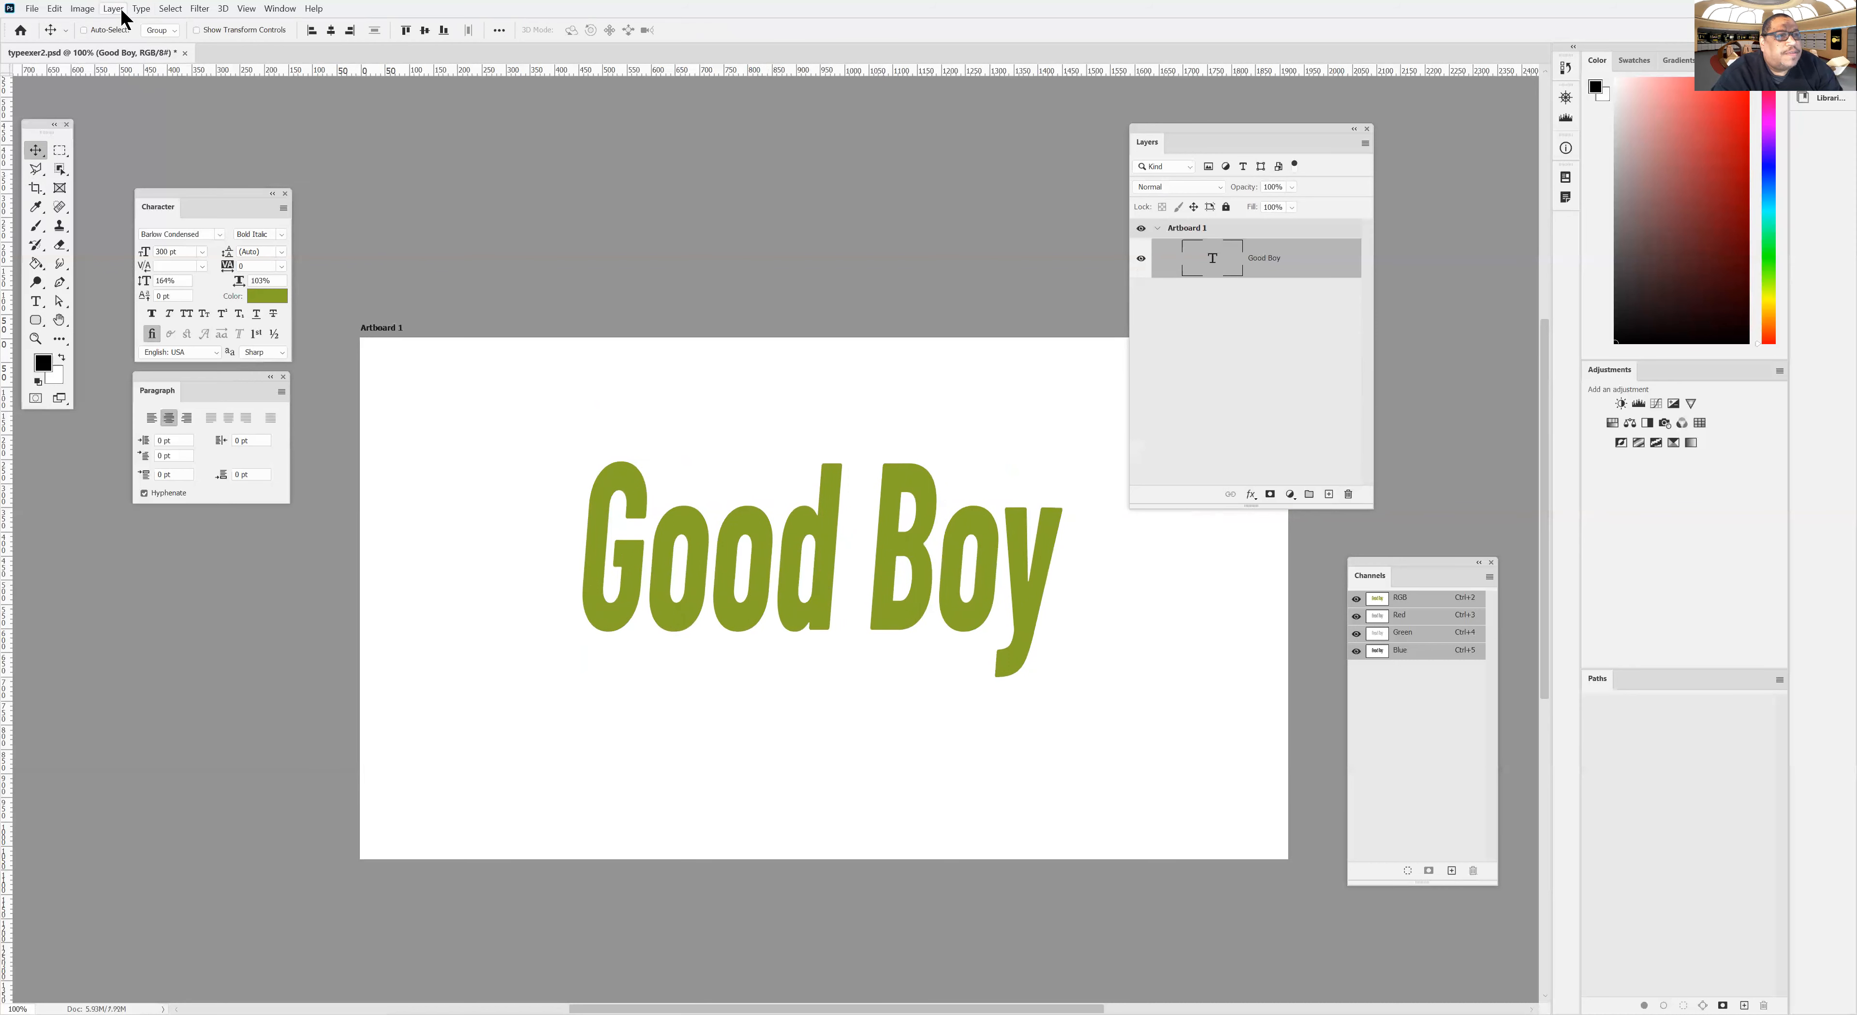
# Try converting the "Good Boy" type layer to a shape and undo the conversion.
pyautogui.click(141, 10)
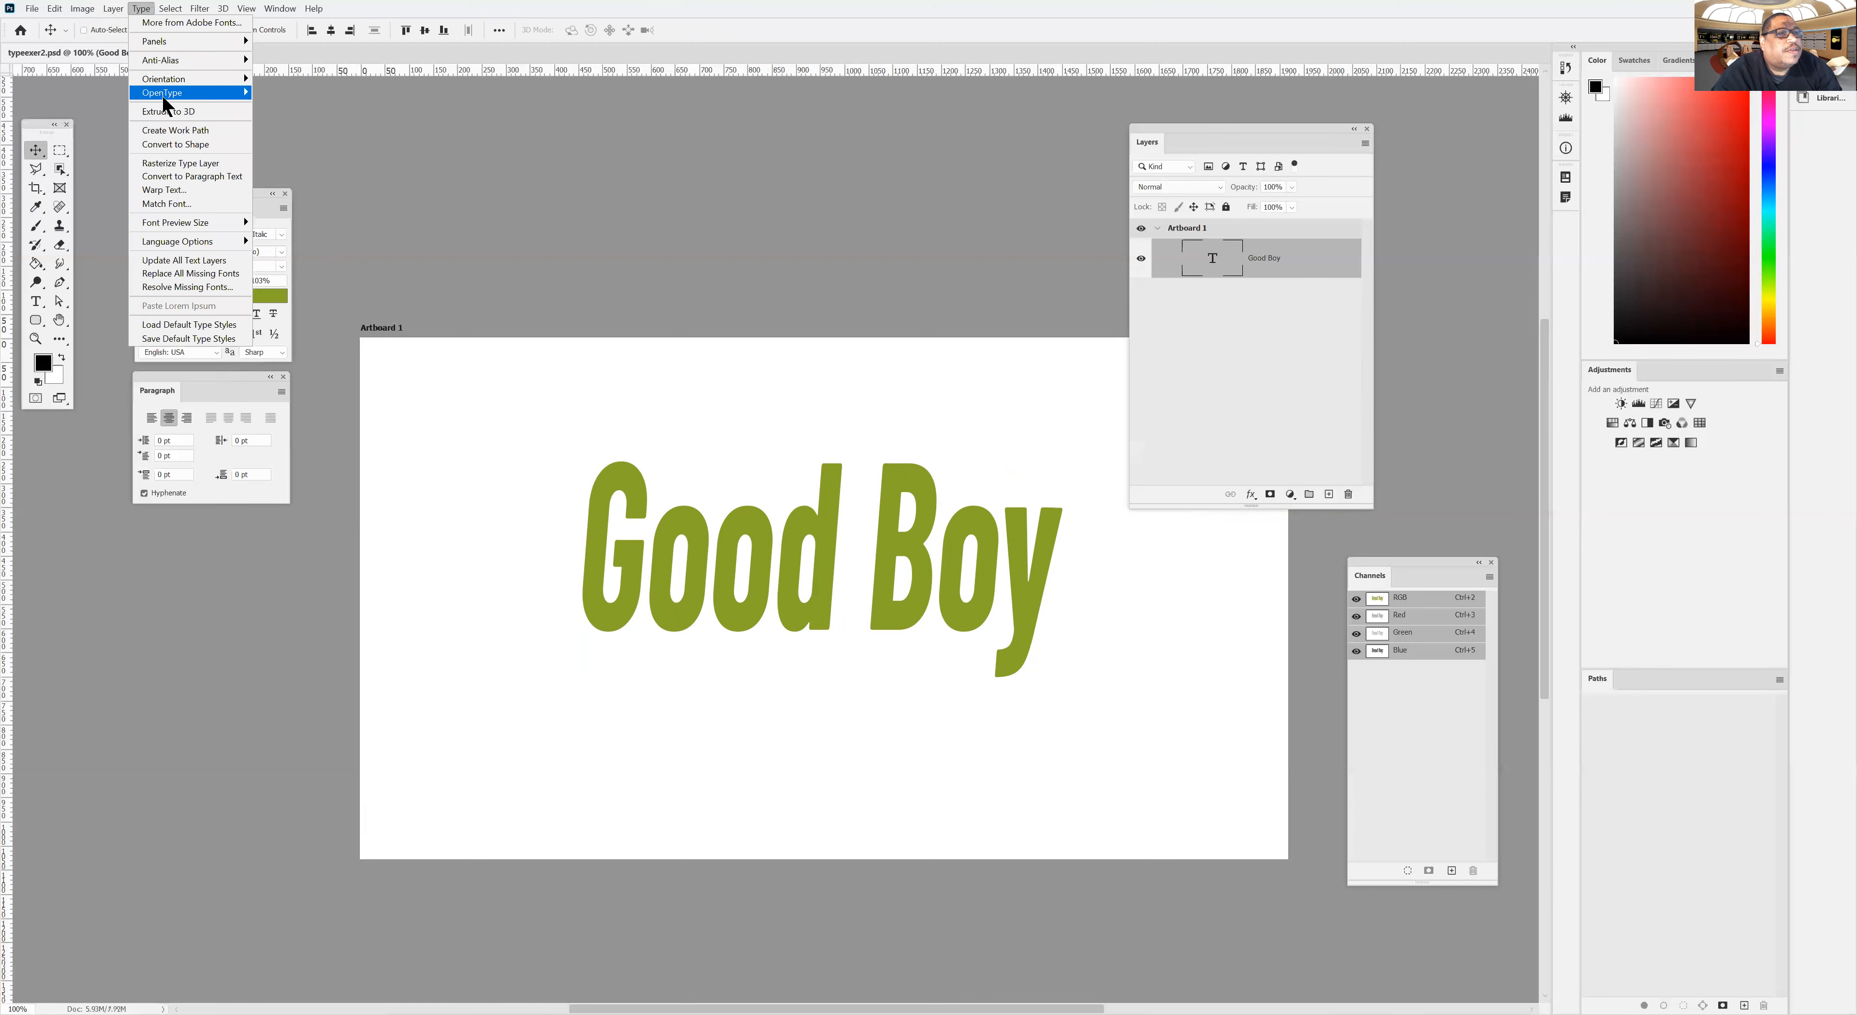
pyautogui.click(166, 144)
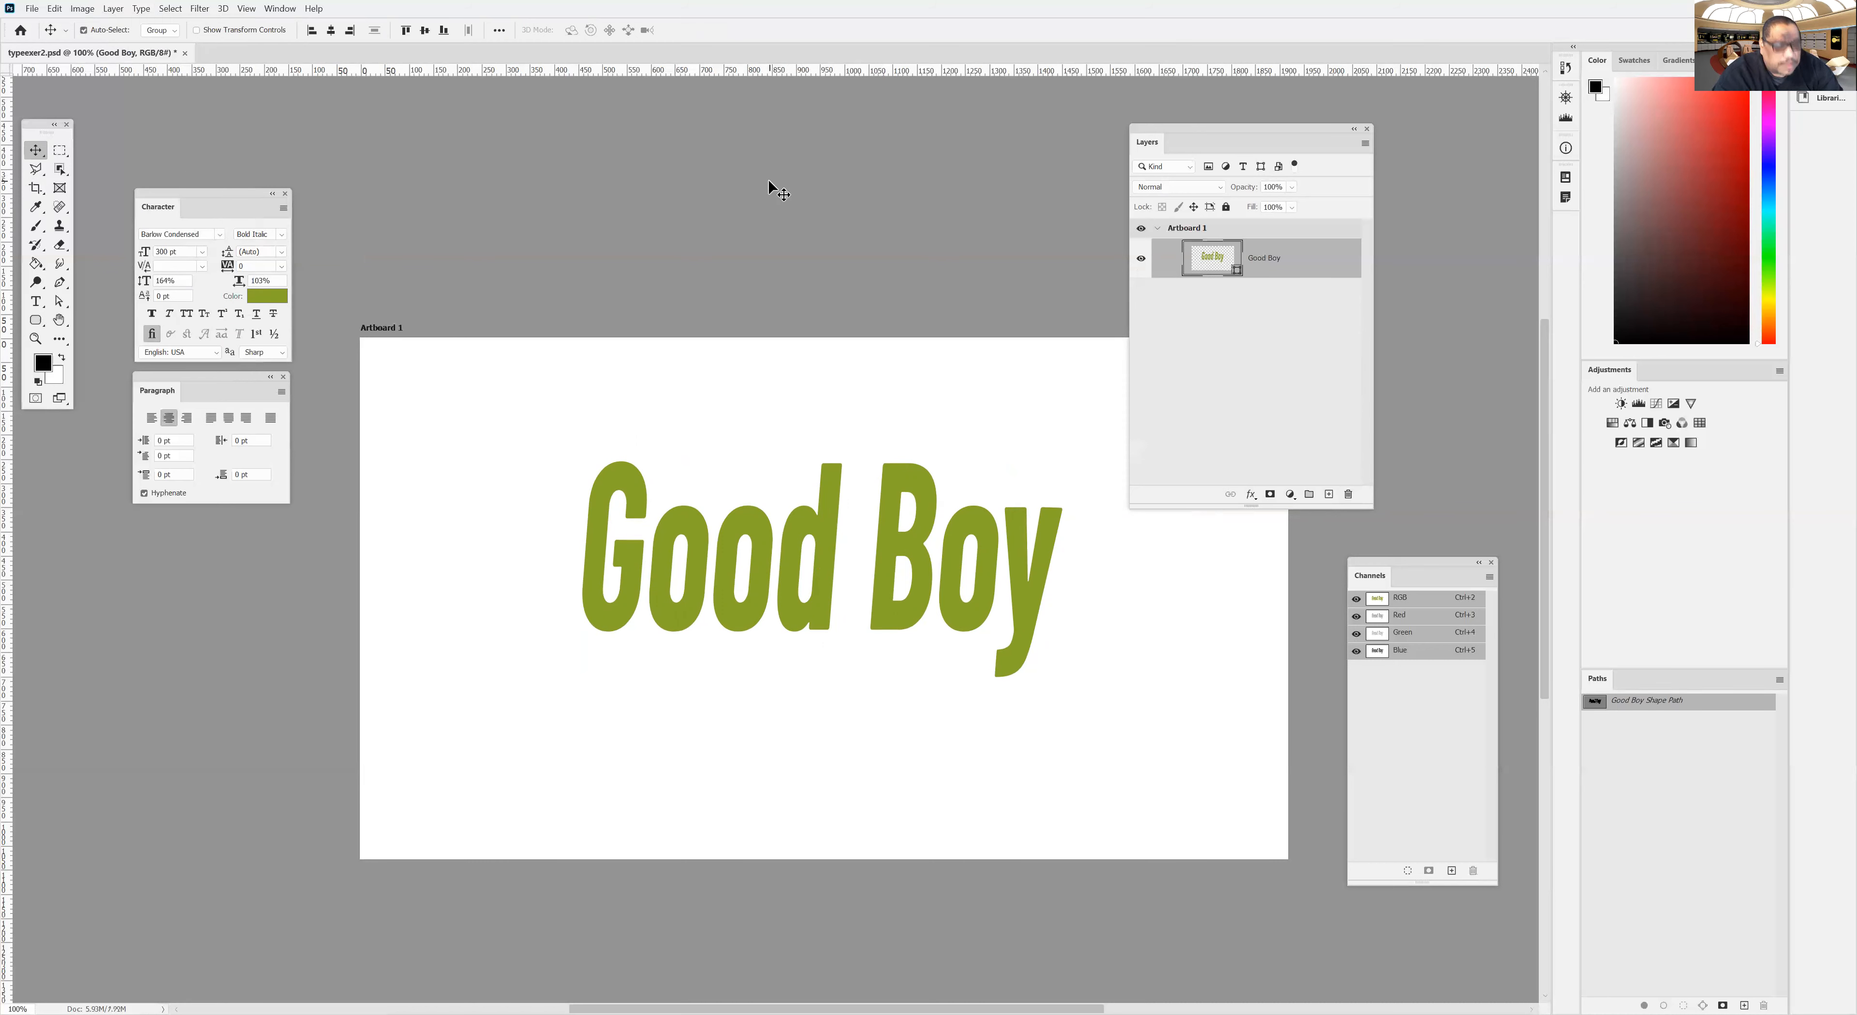
pyautogui.hotkey('ctrl', 'z')
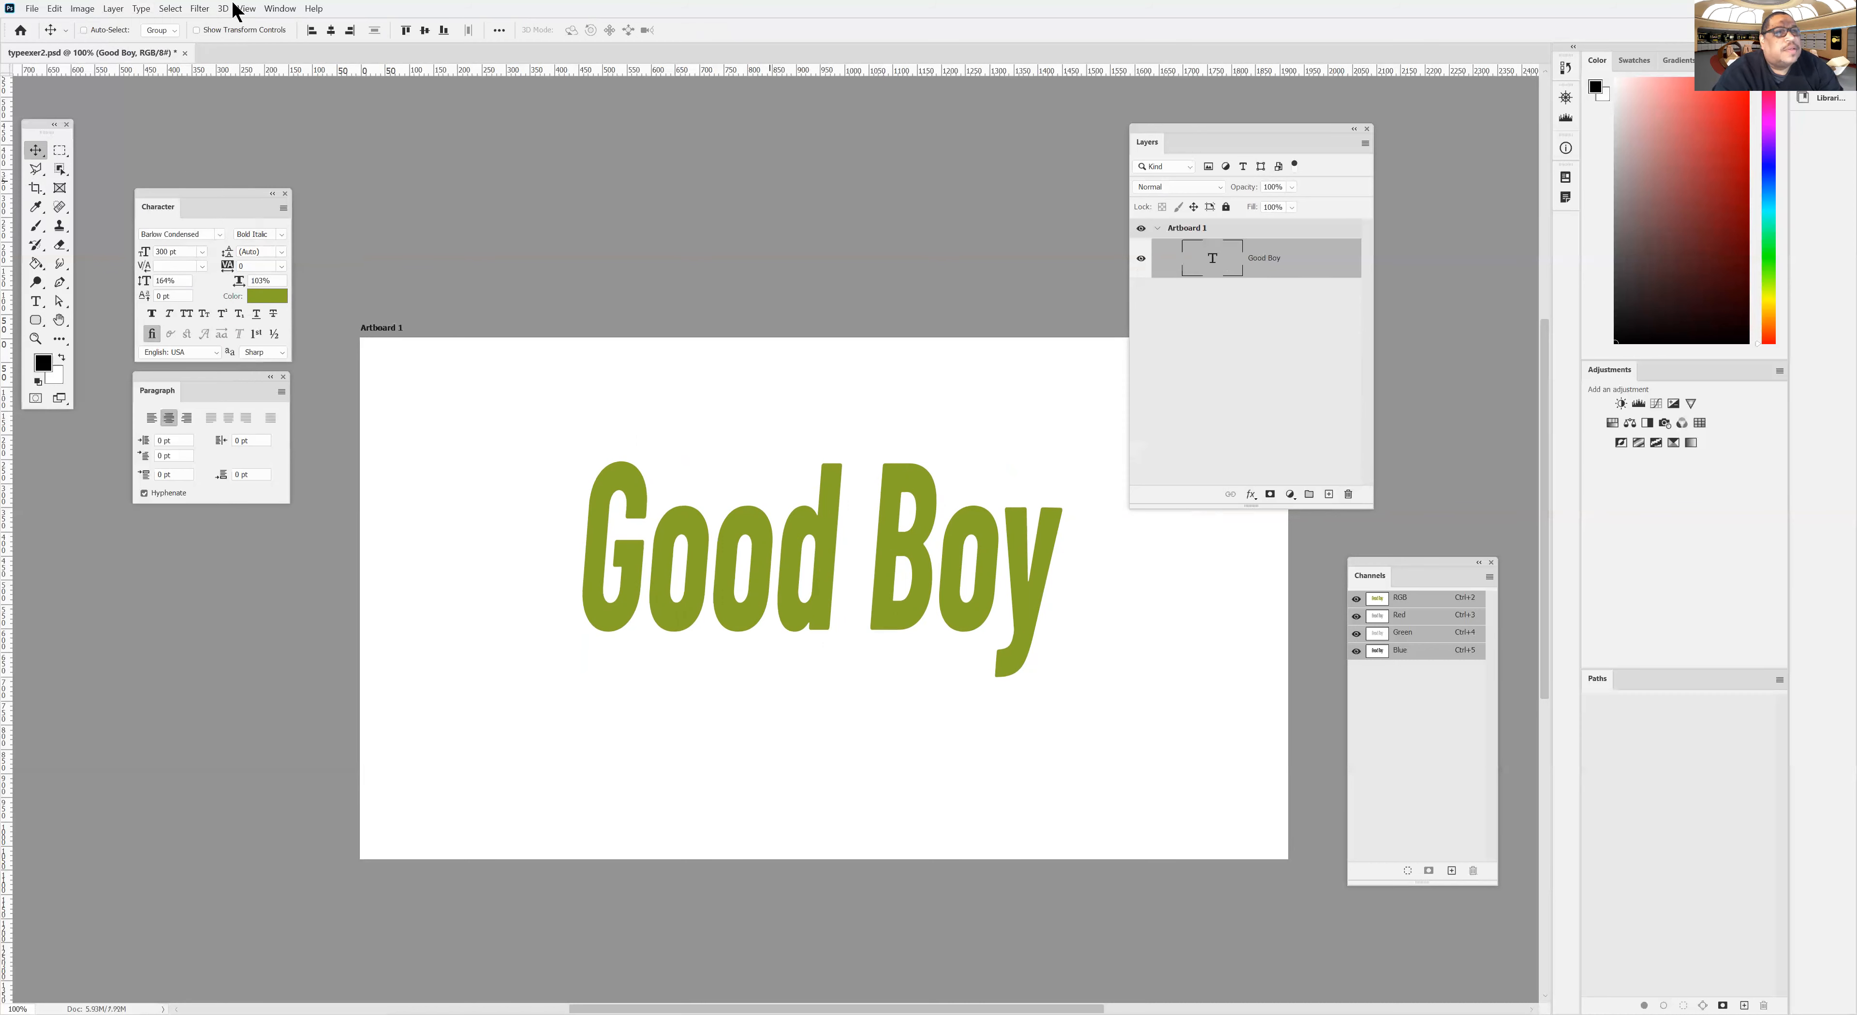
# Create a work path from the outlines of the "Good Boy" text.
pyautogui.click(139, 9)
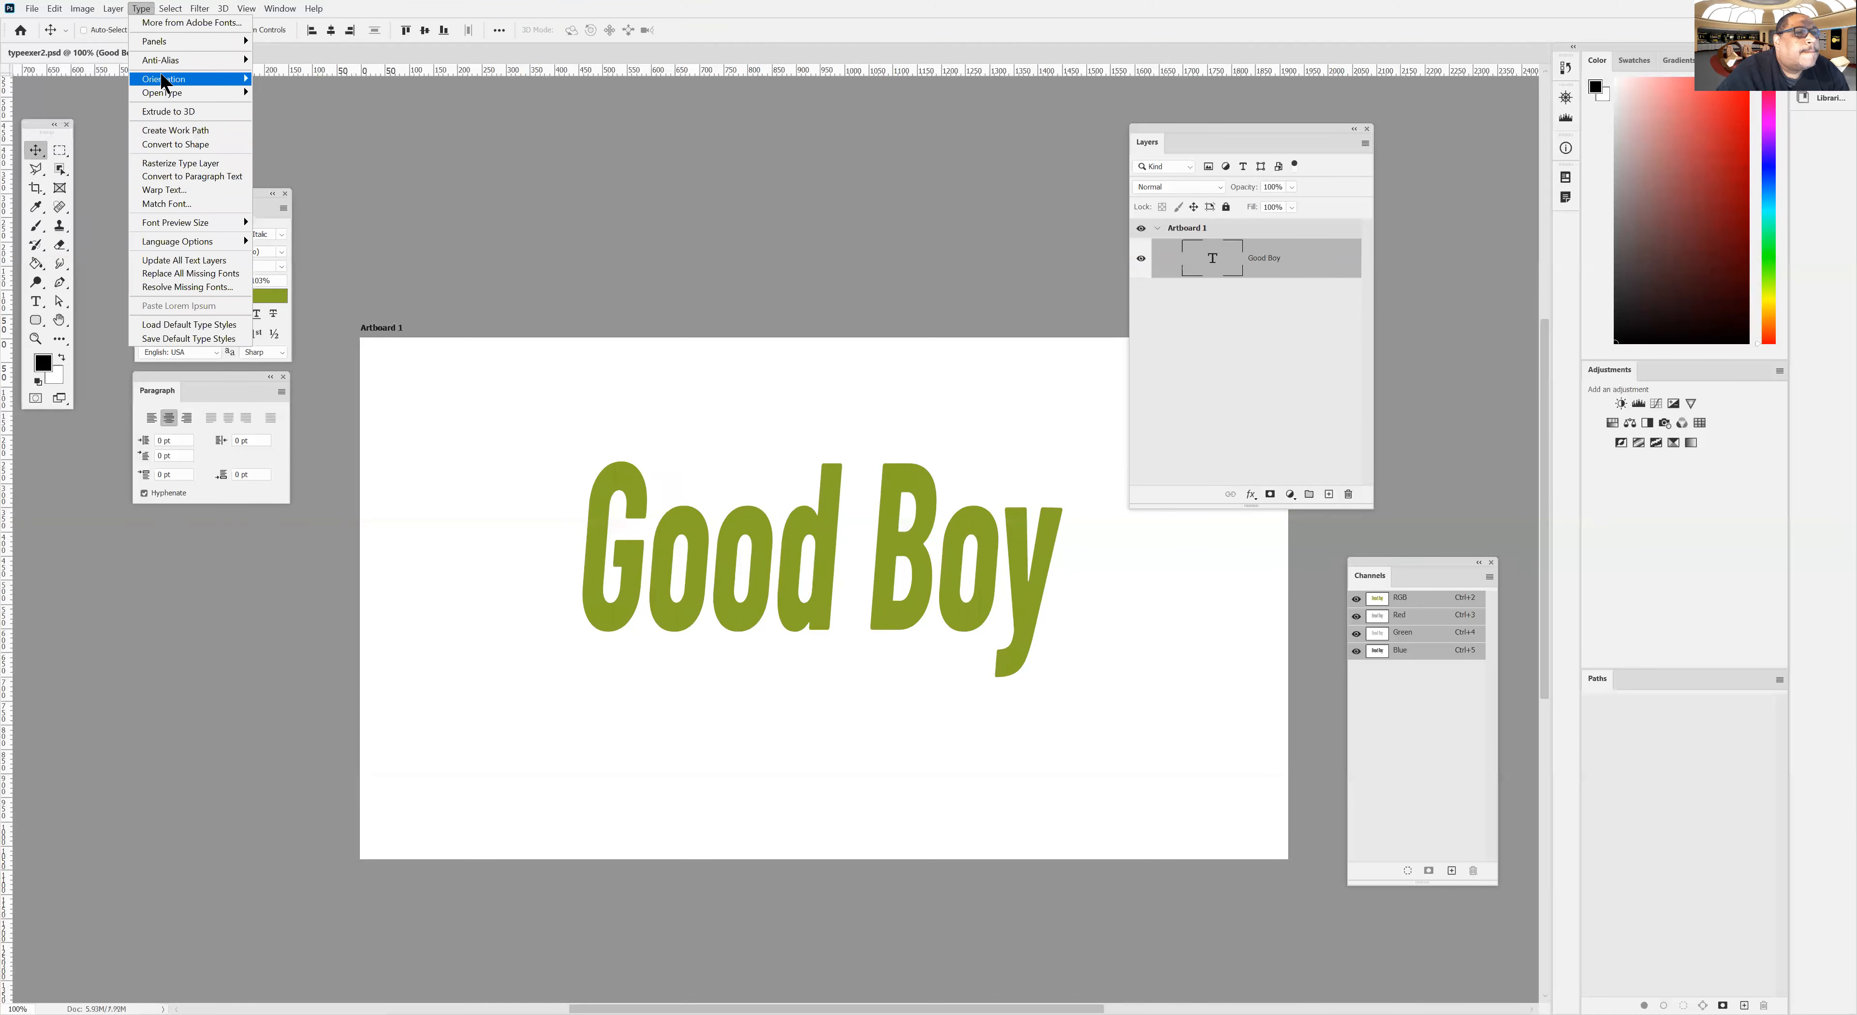
pyautogui.click(171, 131)
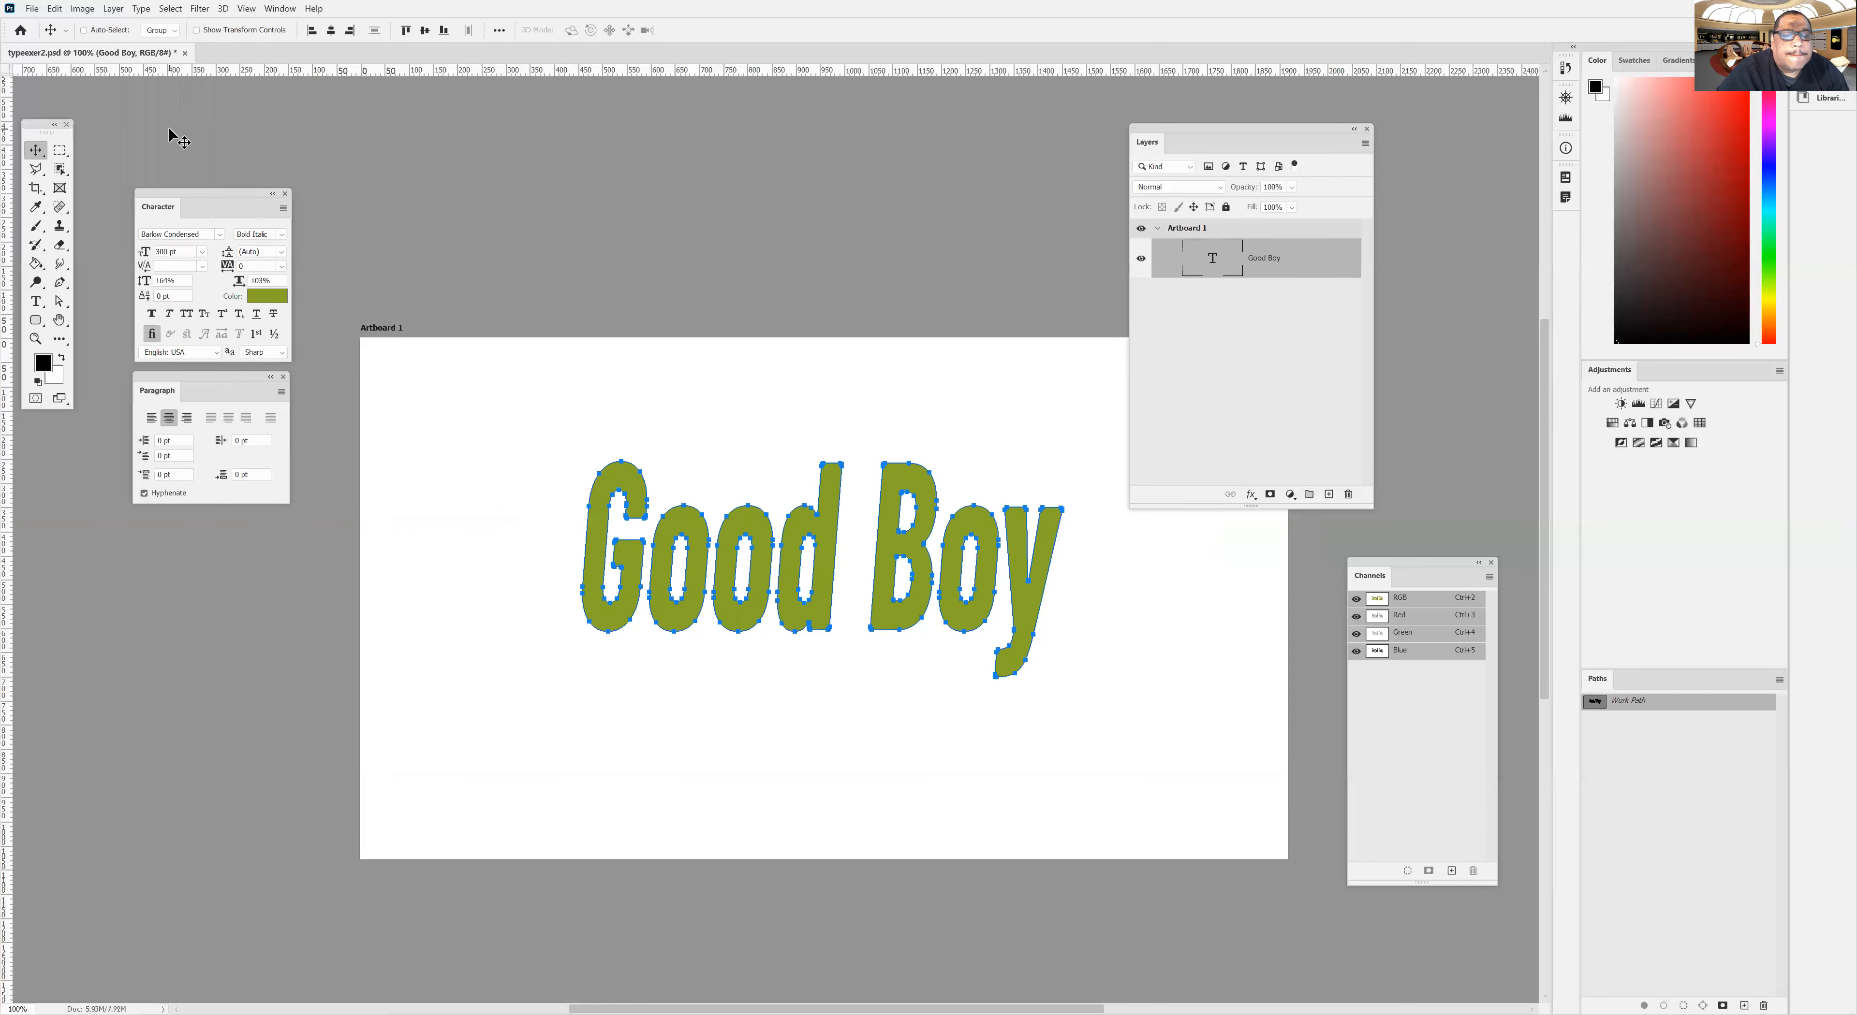